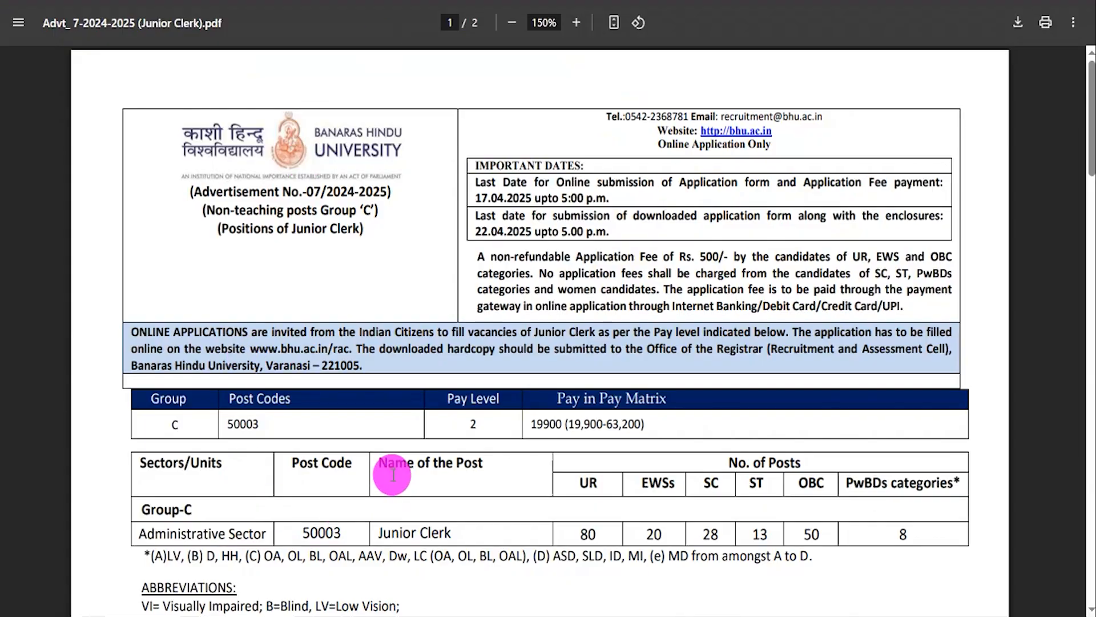
- Read through the Junior Clerk advertisement PDF, covering the post table, essential qualification, candidate instructions and age limits
drag(378, 532, 457, 531)
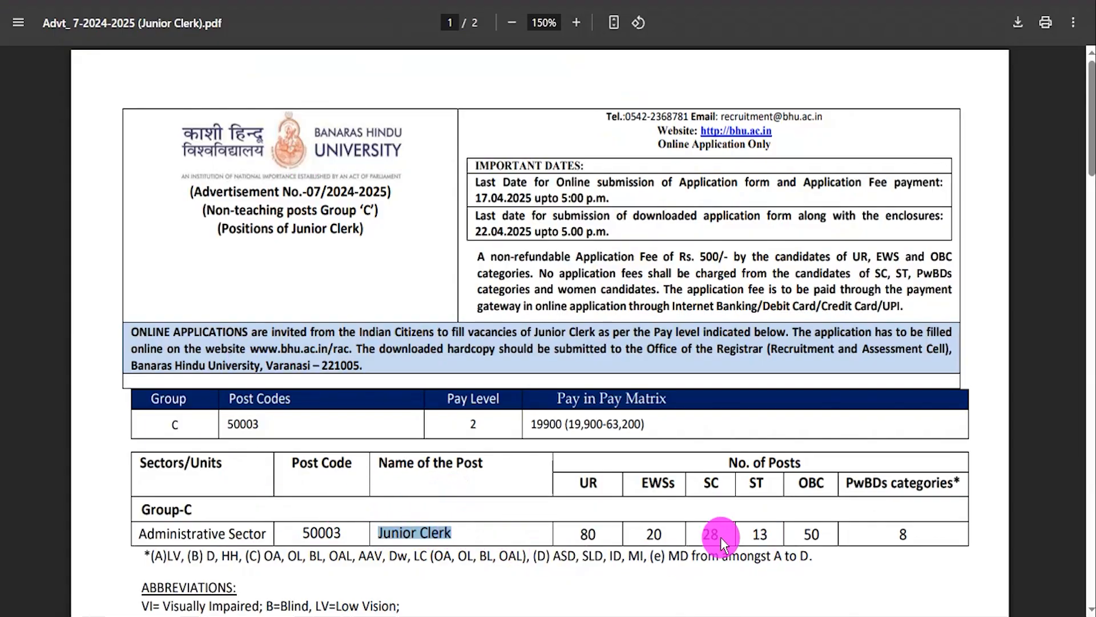
click(367, 443)
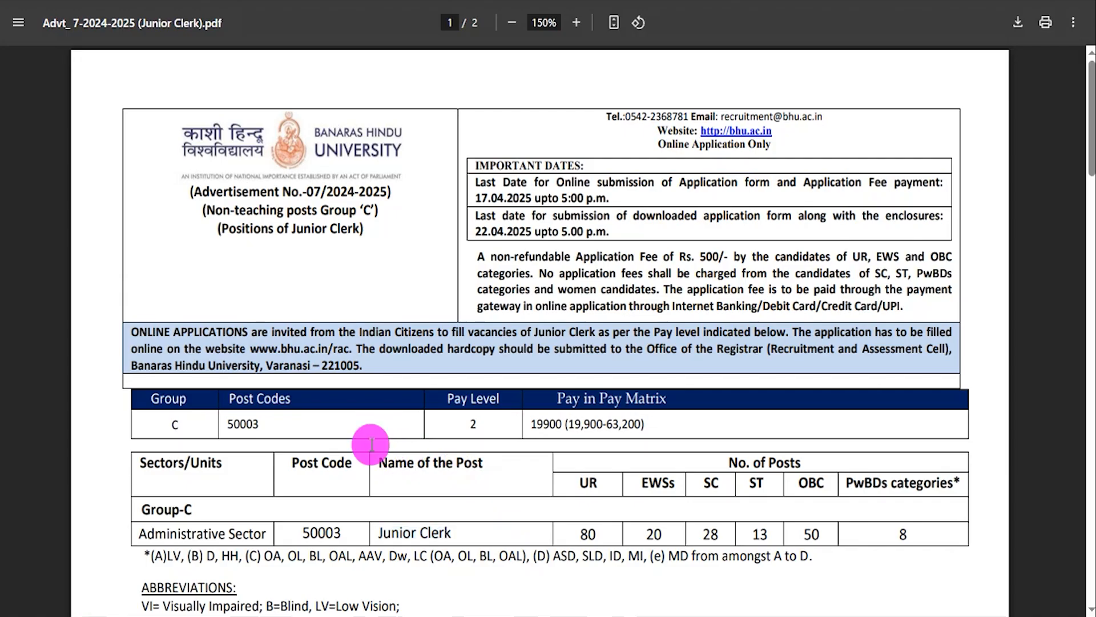
scroll(534, 398, down, 10)
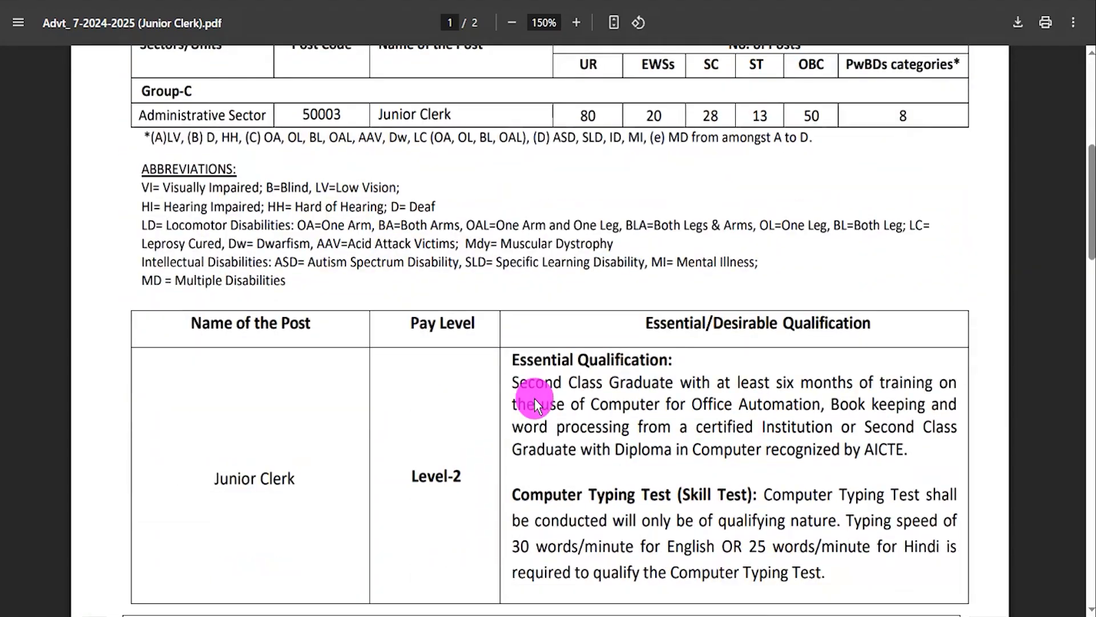
scroll(535, 398, down, 8)
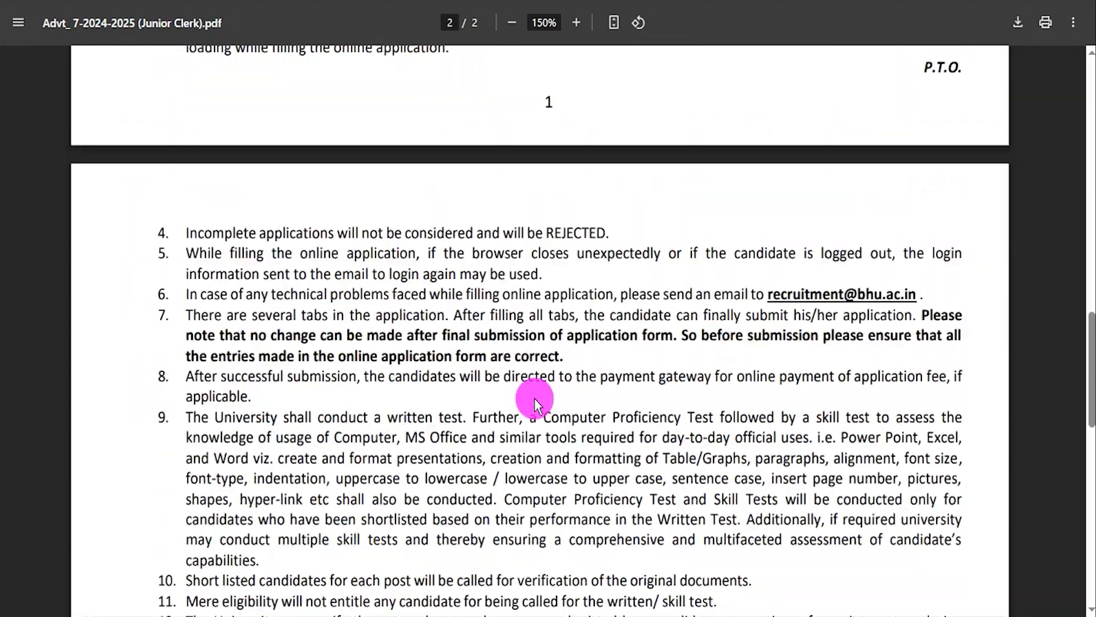
scroll(535, 398, down, 10)
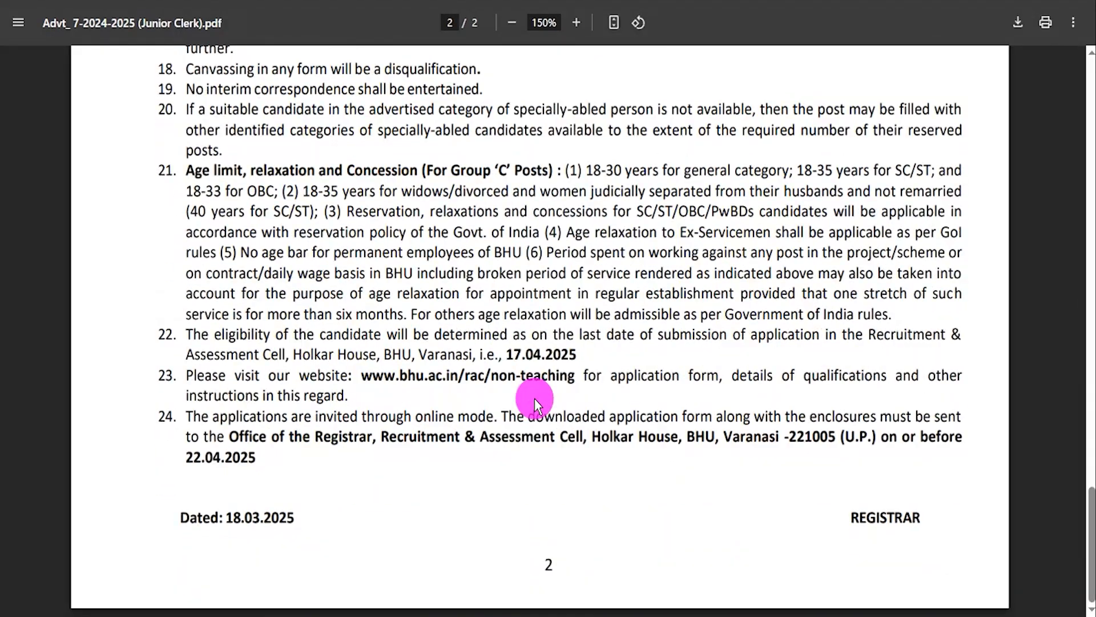
scroll(534, 399, up, 5)
scroll(534, 398, up, 20)
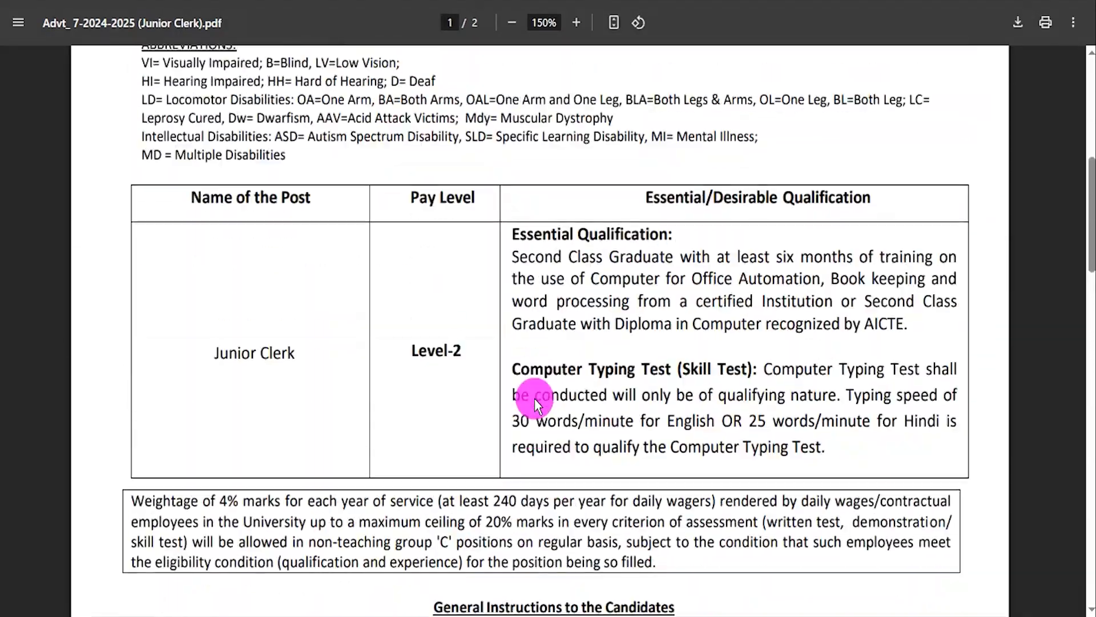
scroll(534, 399, up, 3)
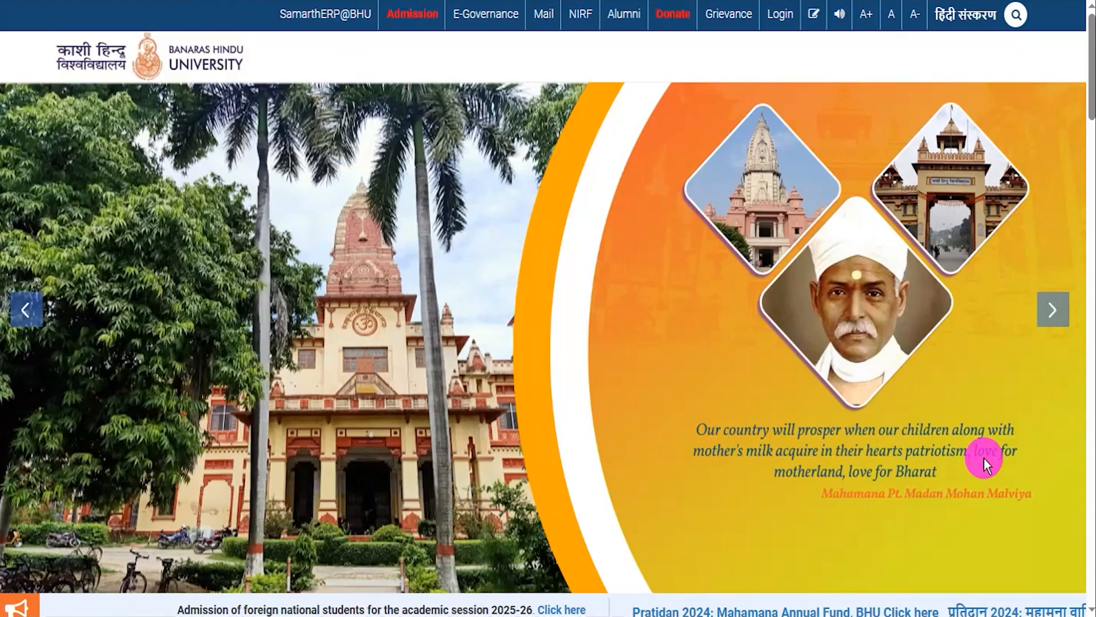
- Look over the Banaras Hindu University homepage from the banner down to the footer links, including News and Notices
click(1053, 308)
scroll(532, 393, down, 10)
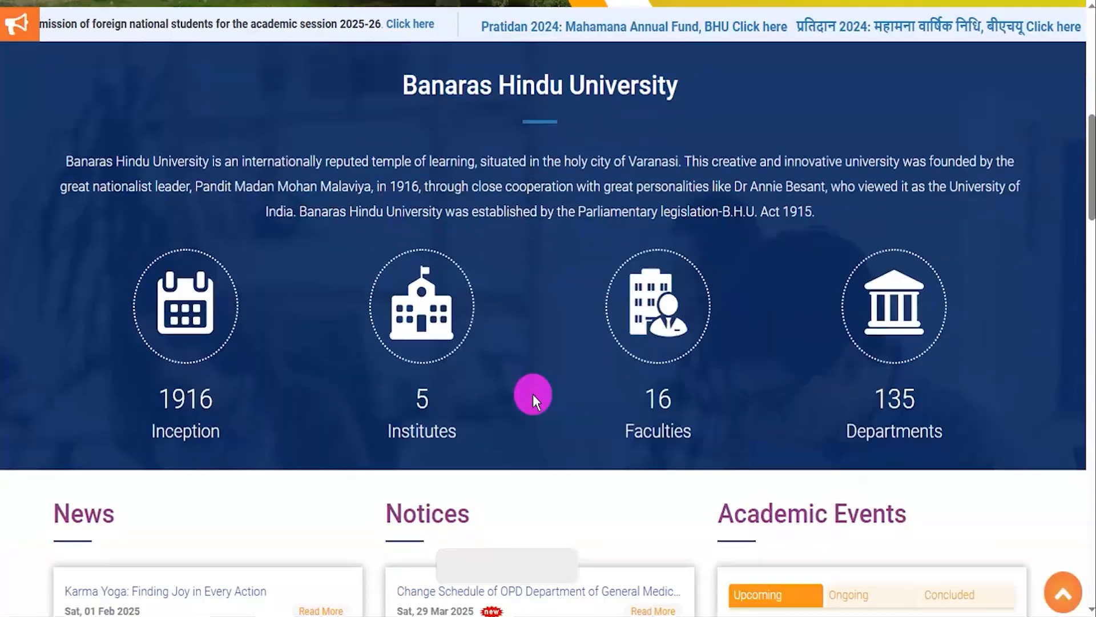
scroll(532, 394, down, 9)
scroll(532, 394, down, 7)
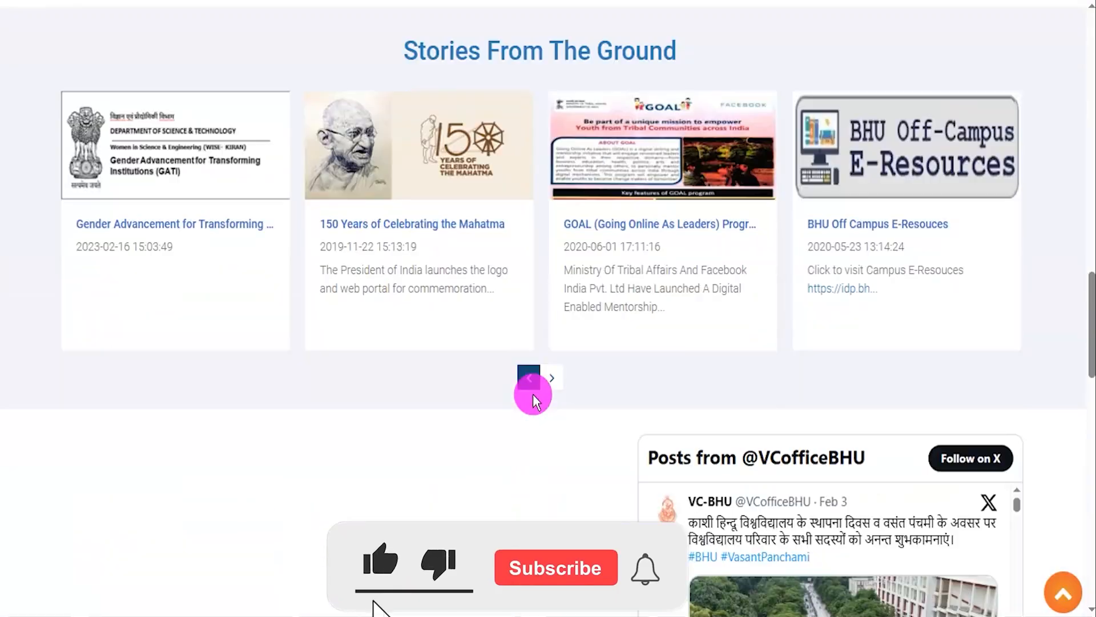
scroll(533, 394, down, 15)
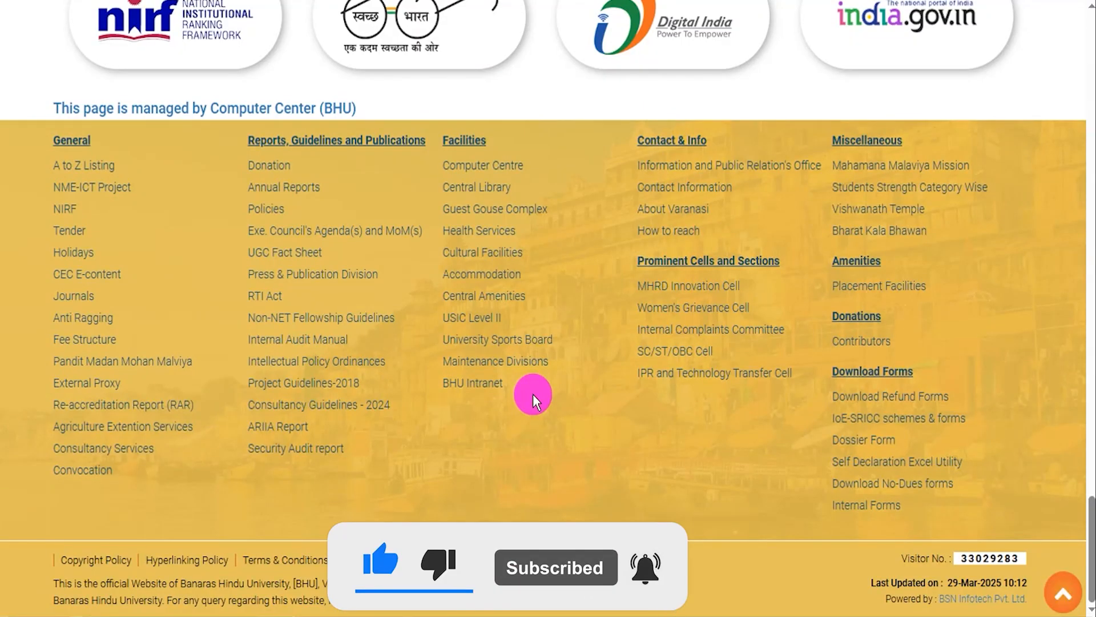
scroll(532, 394, up, 10)
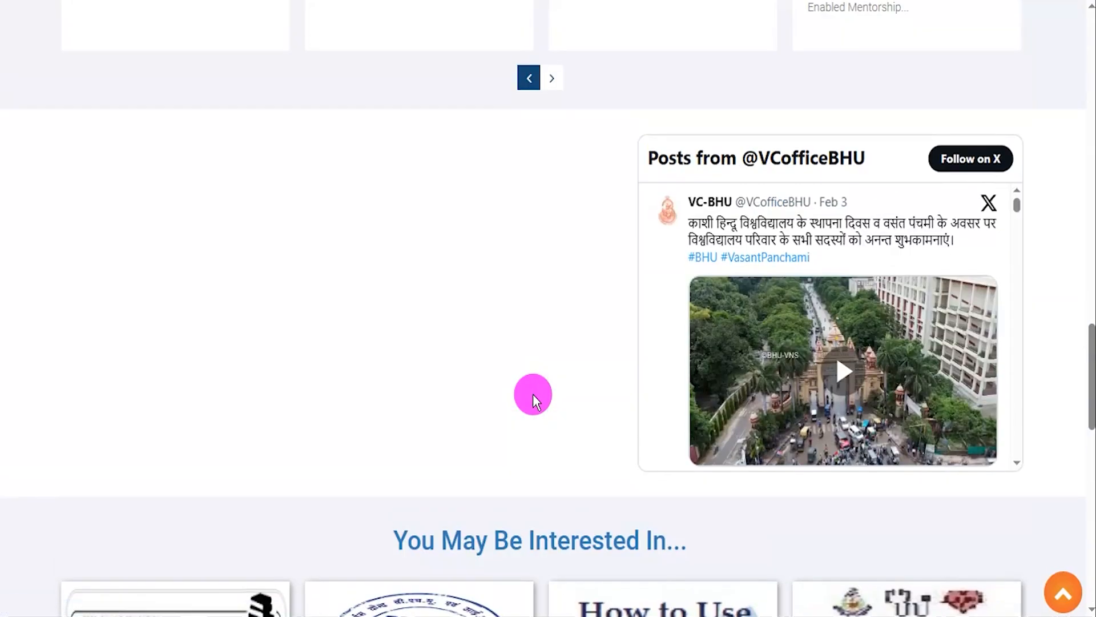
scroll(532, 394, up, 10)
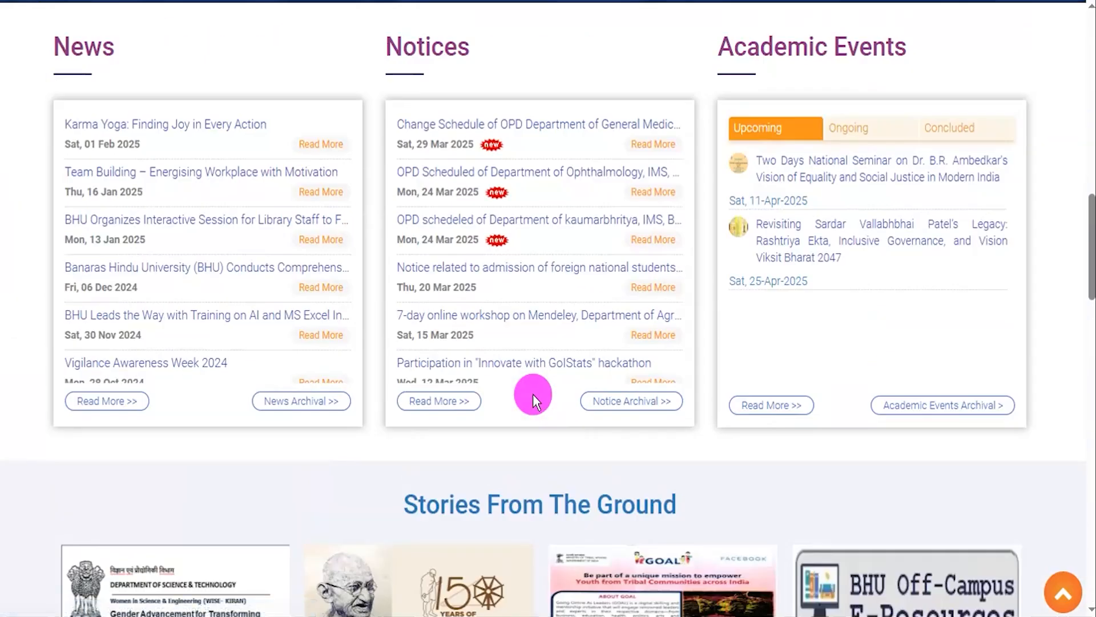
scroll(532, 394, up, 15)
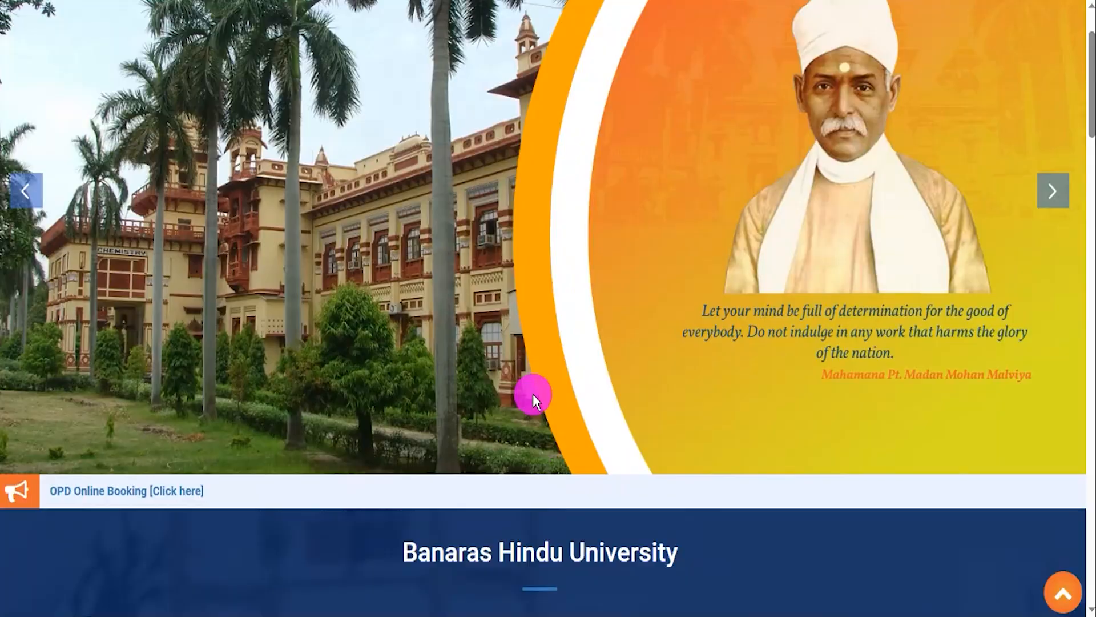
scroll(533, 394, up, 2)
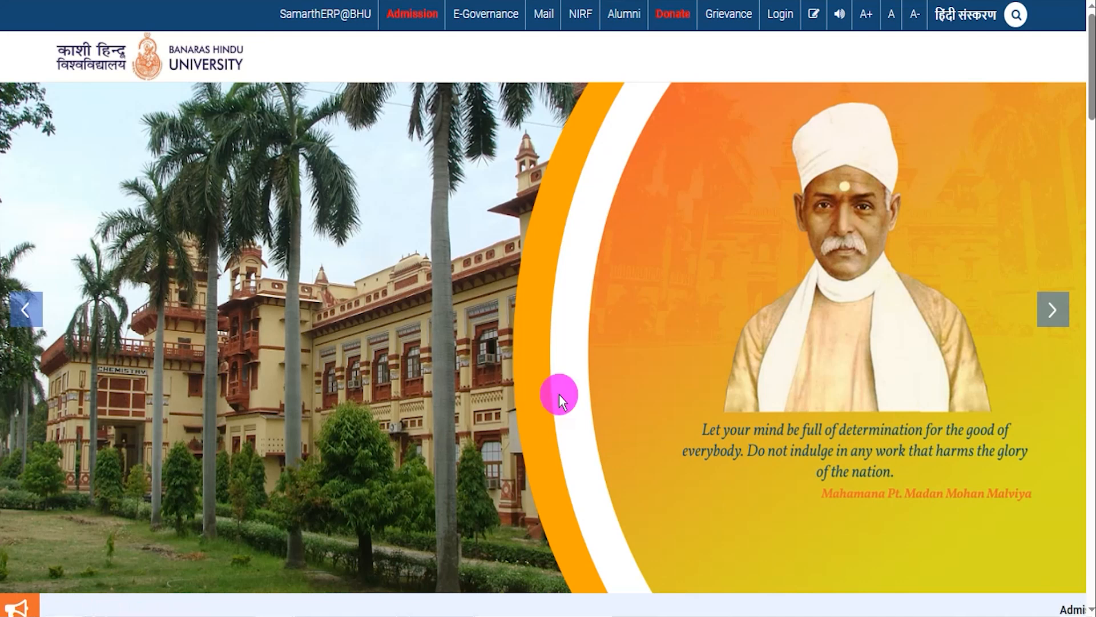
click(1063, 325)
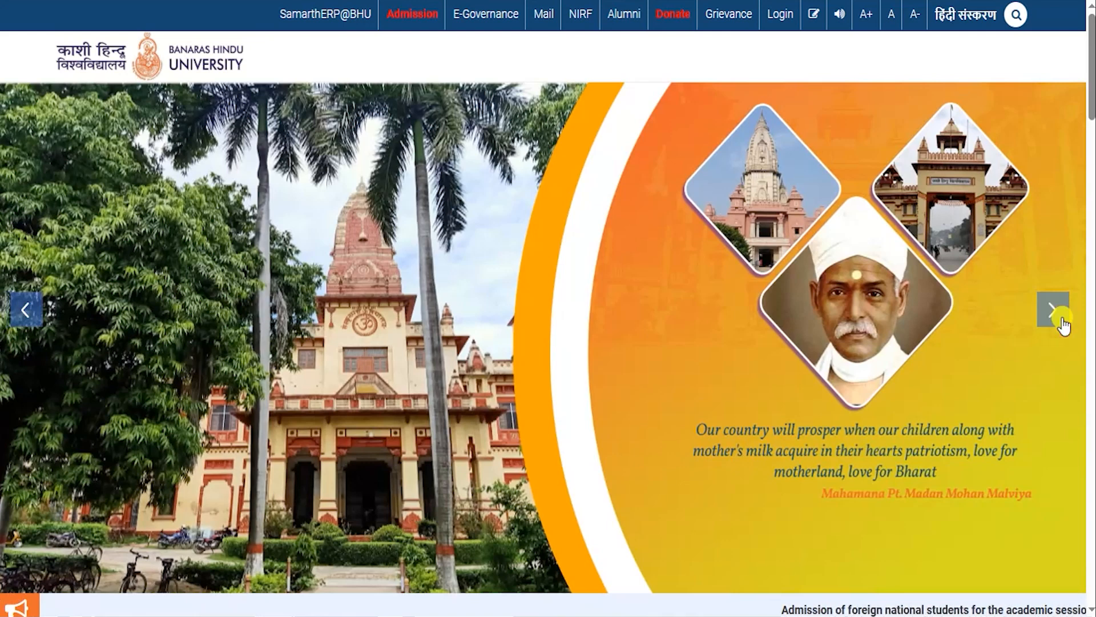
click(1063, 326)
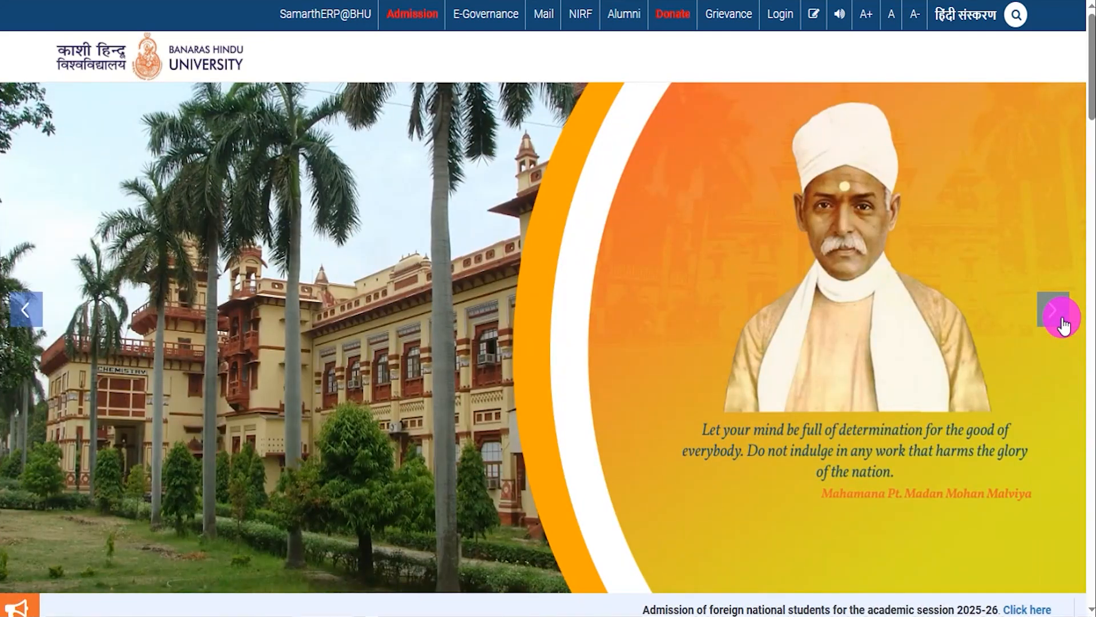
click(1063, 326)
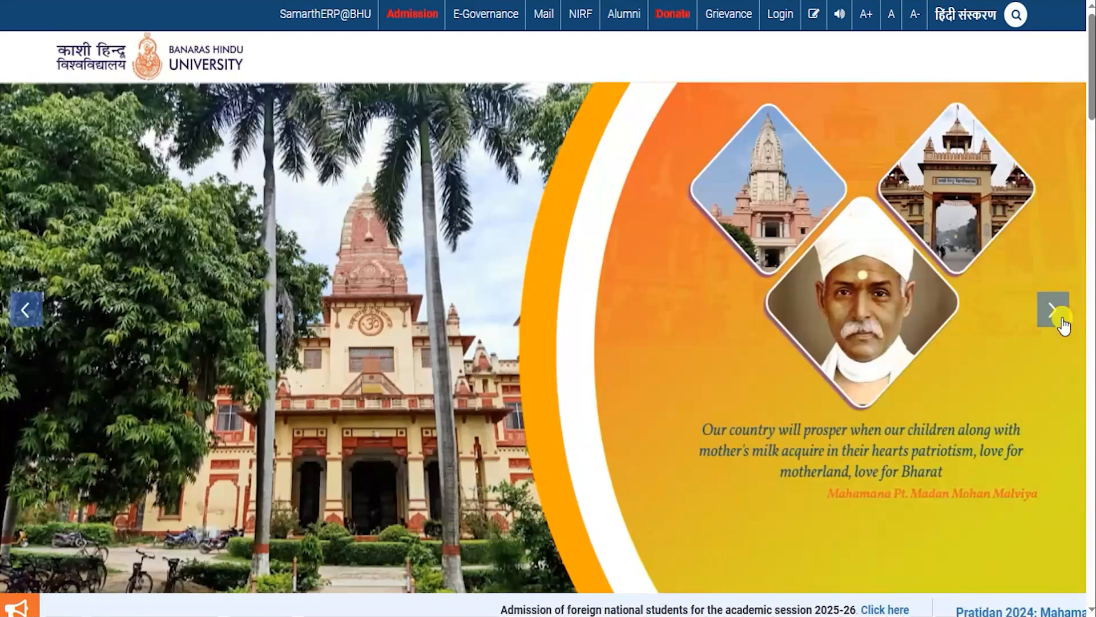
click(1064, 326)
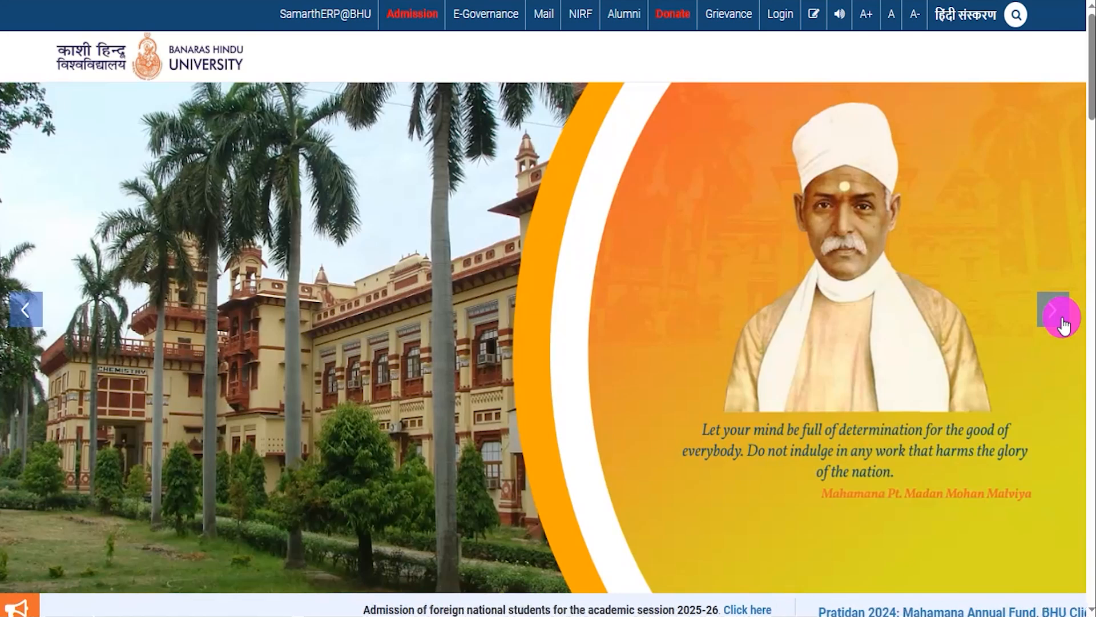
click(1064, 325)
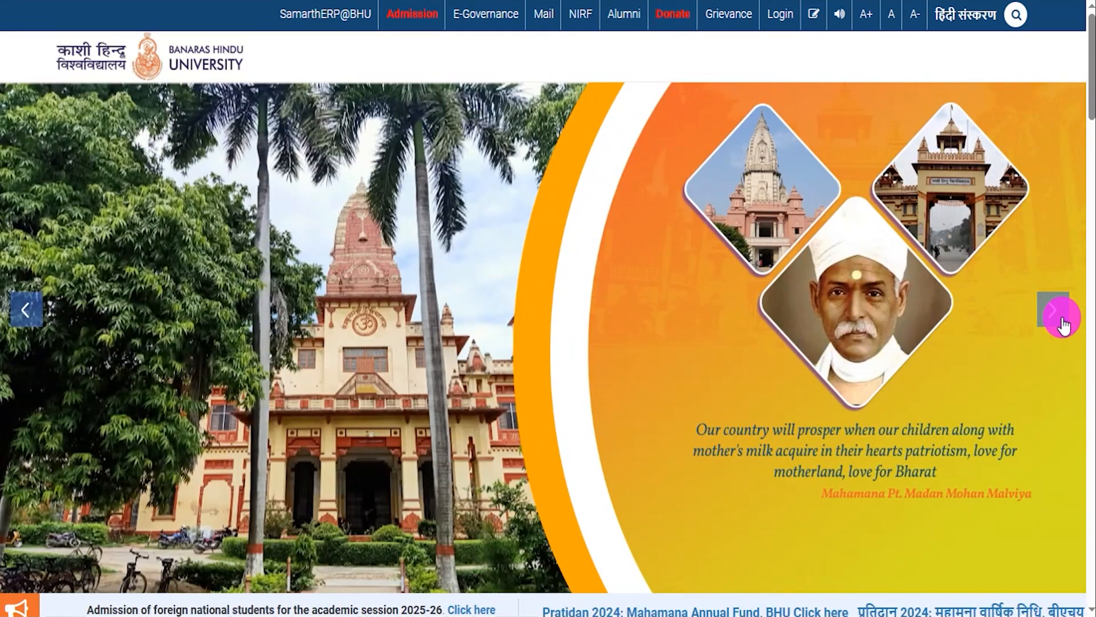
click(1063, 325)
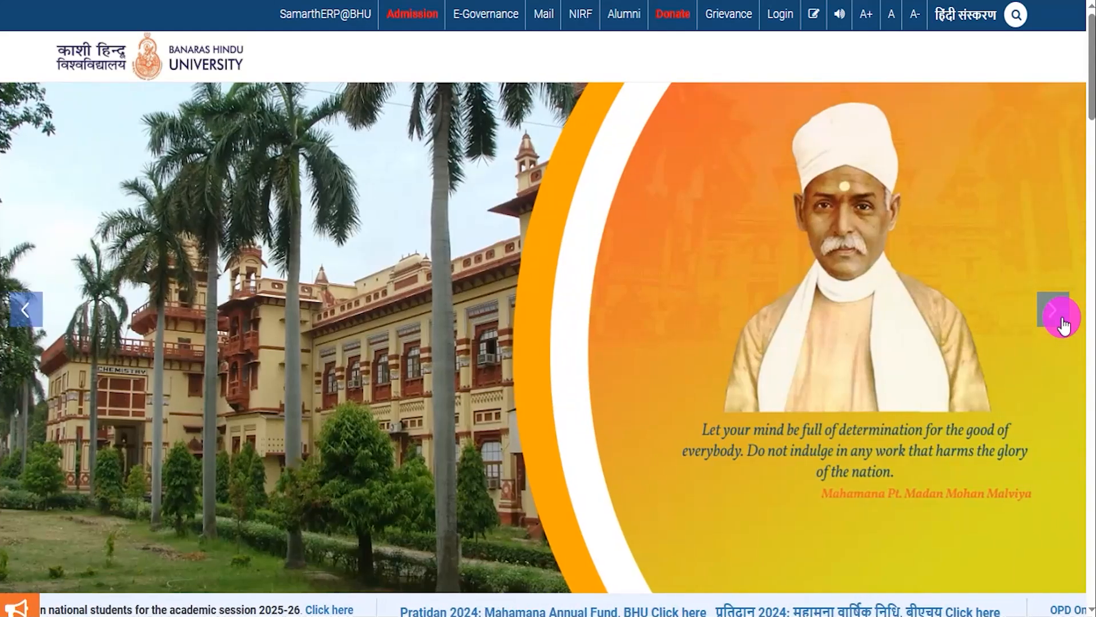
click(1063, 325)
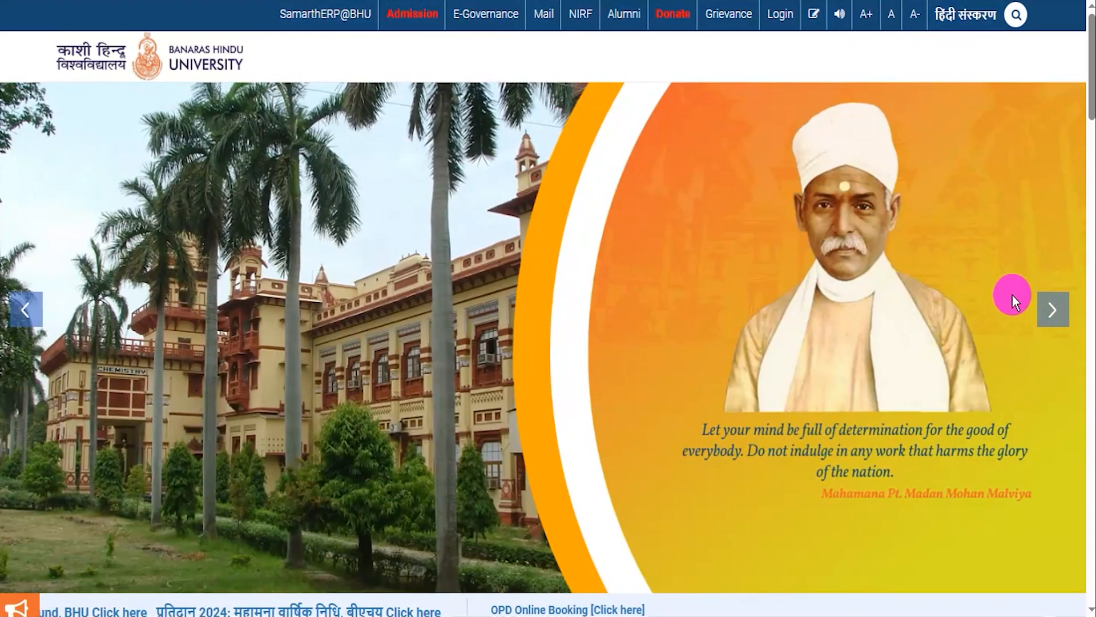
click(1051, 310)
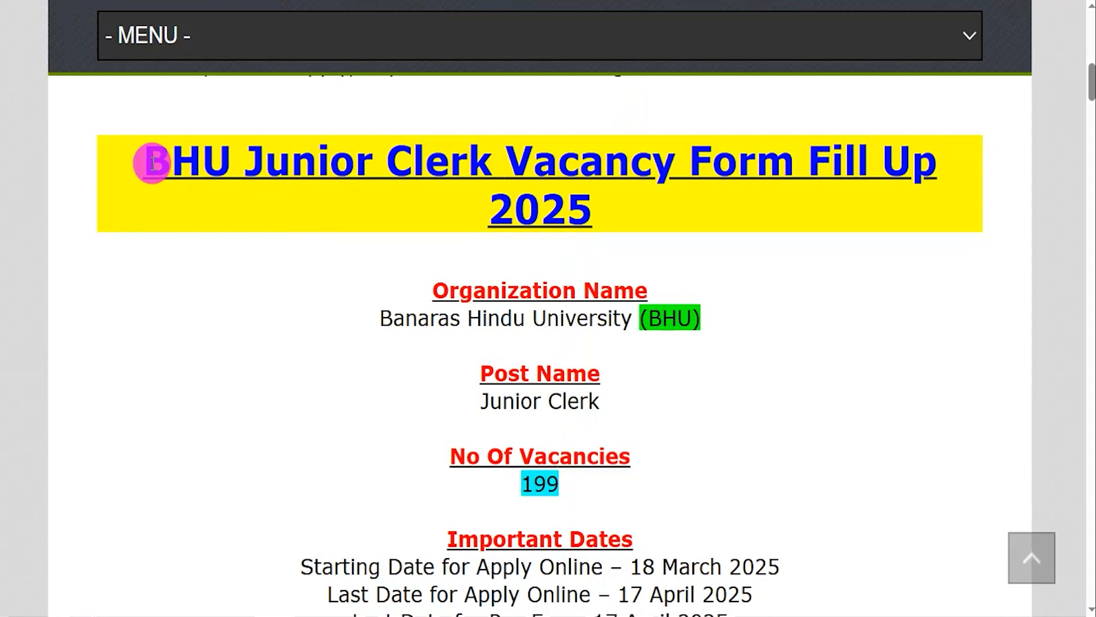
- Review the organization, post name, number of vacancies and last date to apply in the BHU Junior Clerk vacancy article
drag(152, 164, 617, 209)
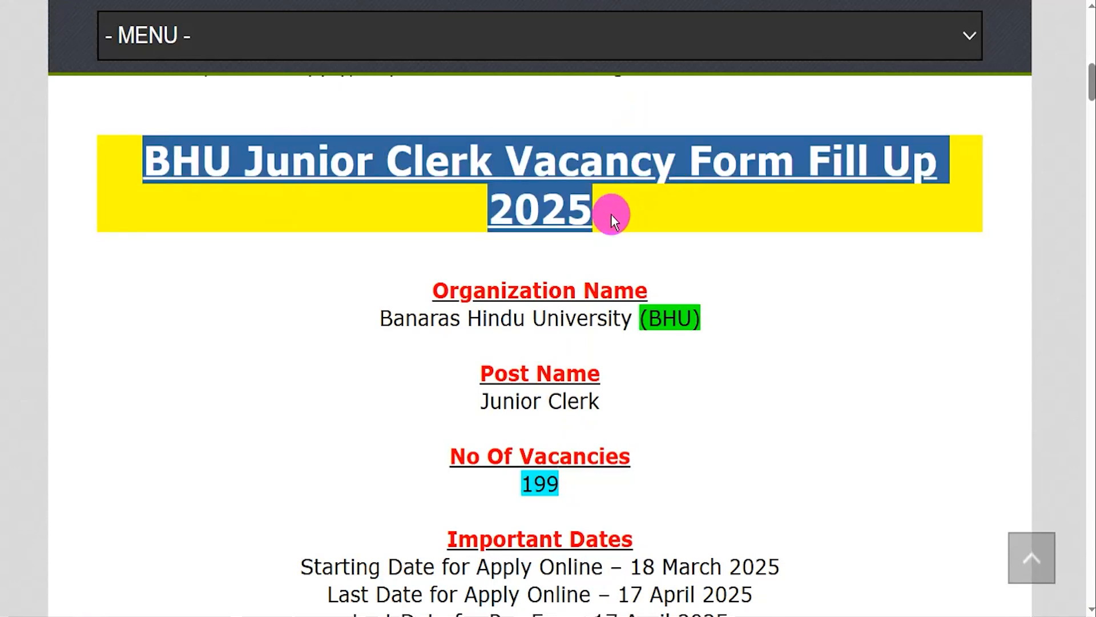
drag(394, 318, 673, 322)
drag(481, 402, 574, 400)
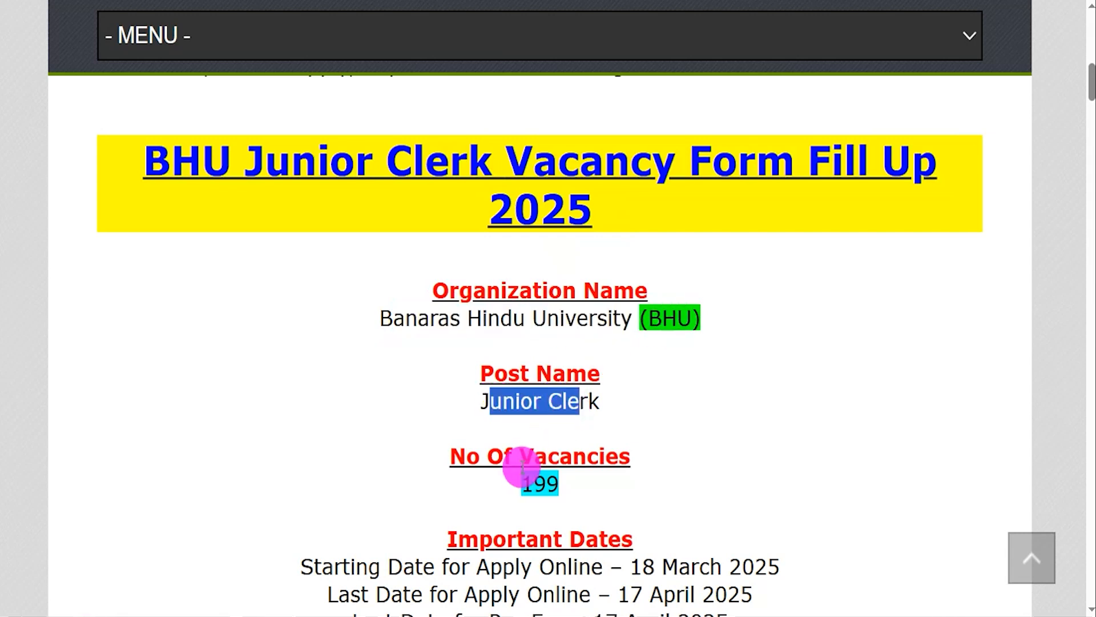
drag(522, 484, 548, 481)
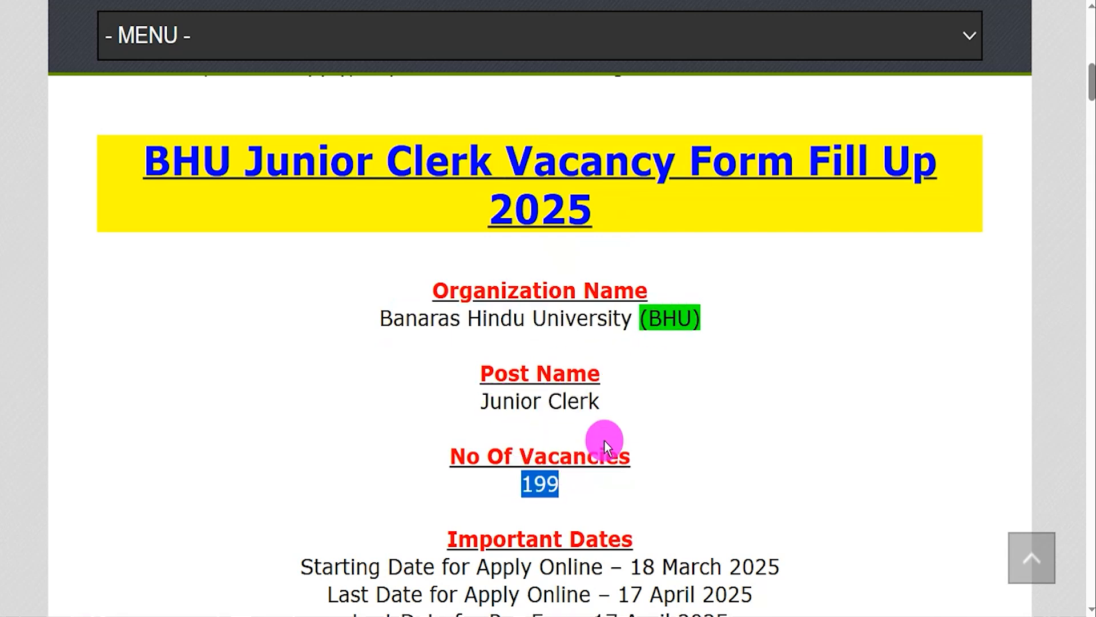
scroll(604, 440, down, 2)
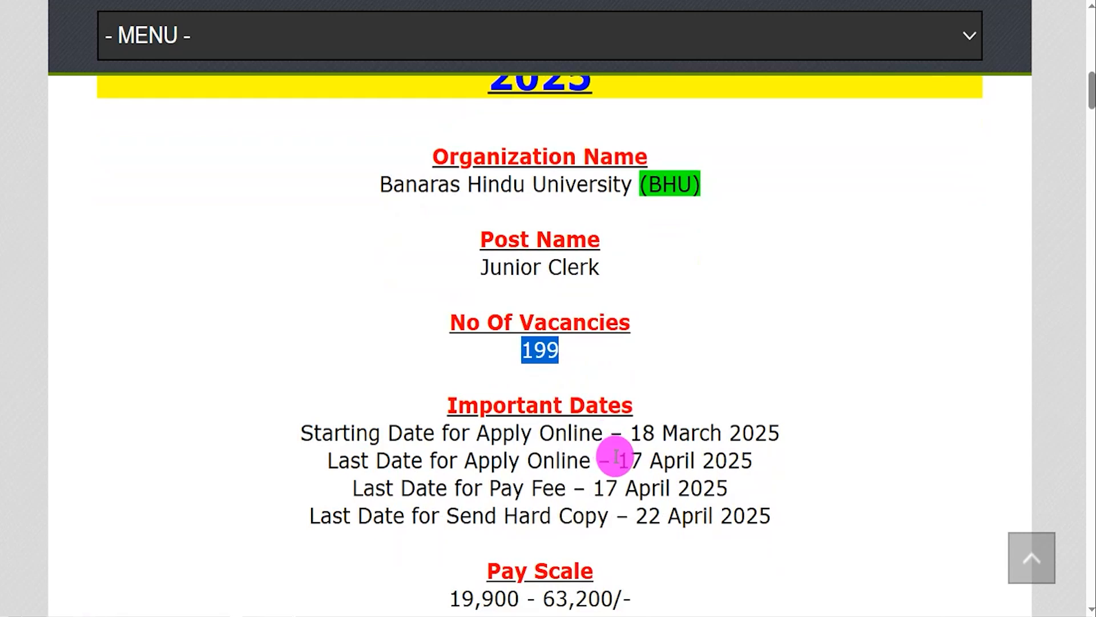
drag(620, 460, 744, 461)
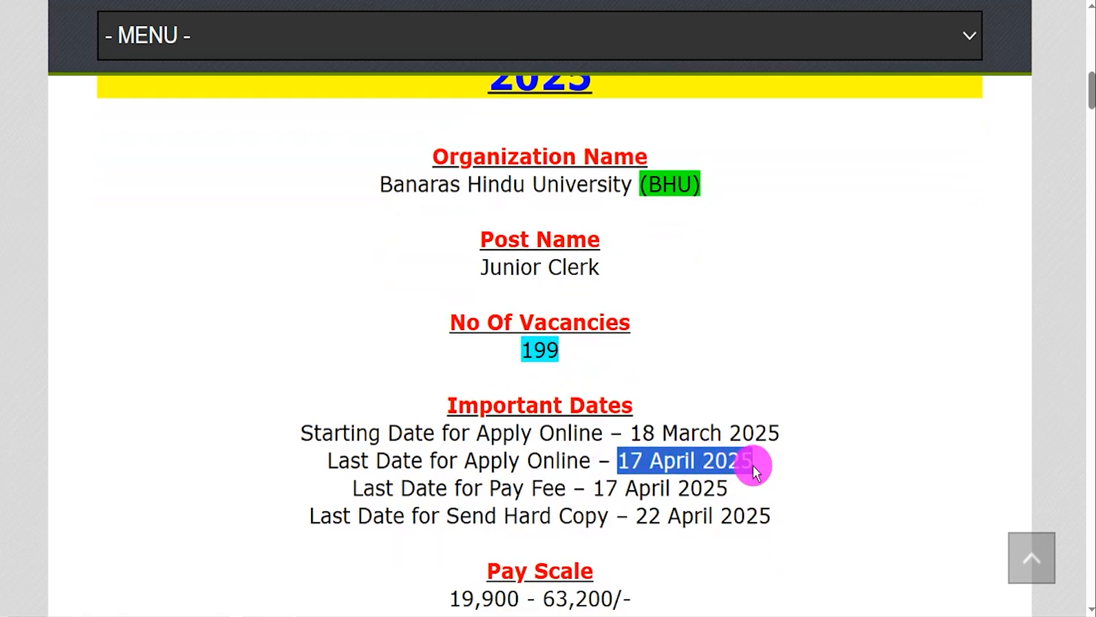
- Find the Important Links section of the vacancy article and open the Official Notification Pdf
scroll(743, 464, down, 6)
scroll(657, 477, down, 6)
scroll(583, 451, down, 3)
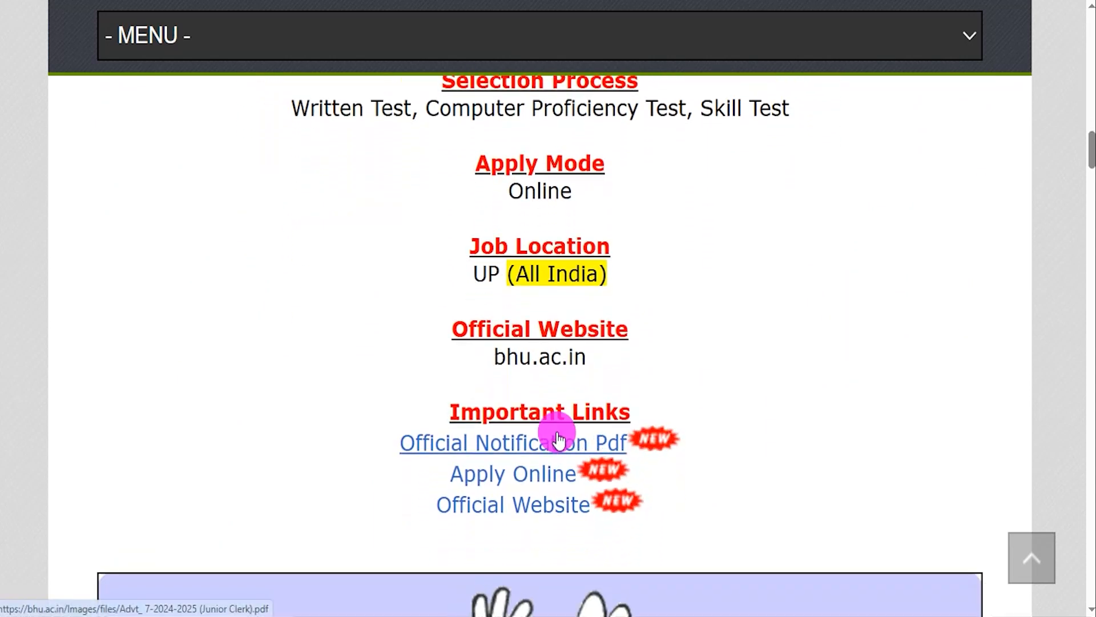
drag(460, 413, 619, 410)
drag(394, 446, 627, 444)
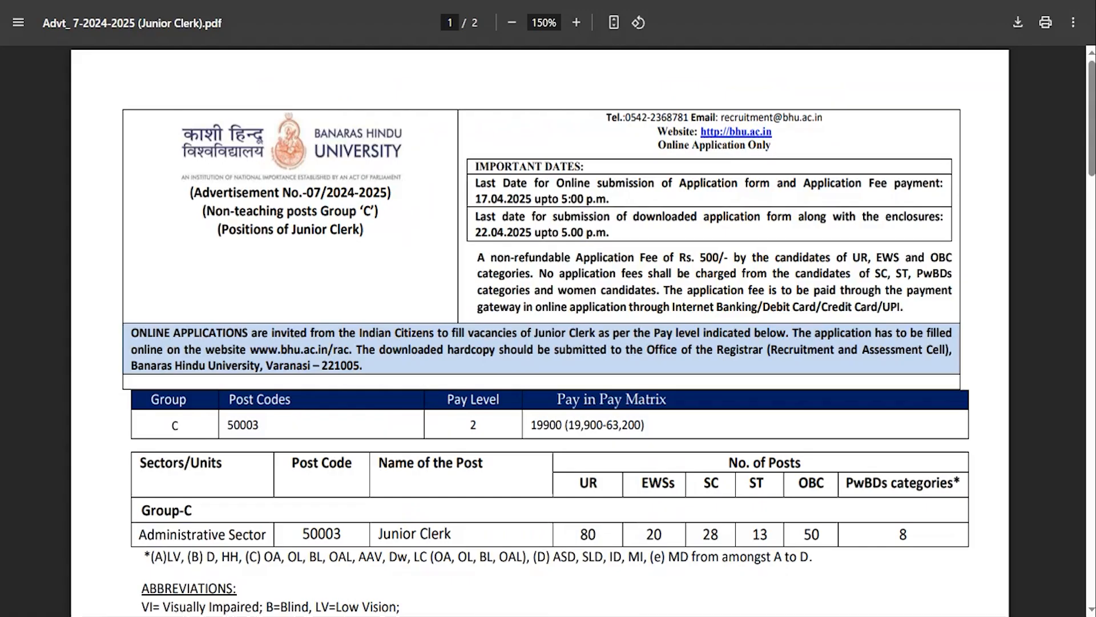
- Review the important dates, application fee, pay level and category-wise number of posts on the first page of the Junior Clerk advertisement
drag(505, 186, 601, 205)
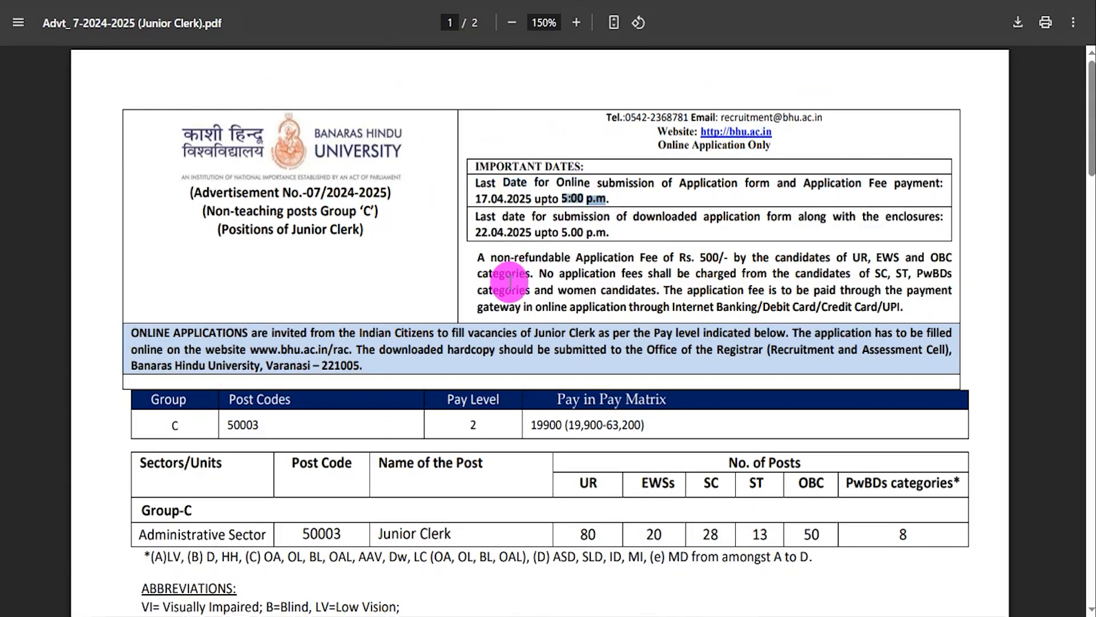
drag(539, 276, 594, 295)
click(394, 346)
scroll(447, 341, down, 1)
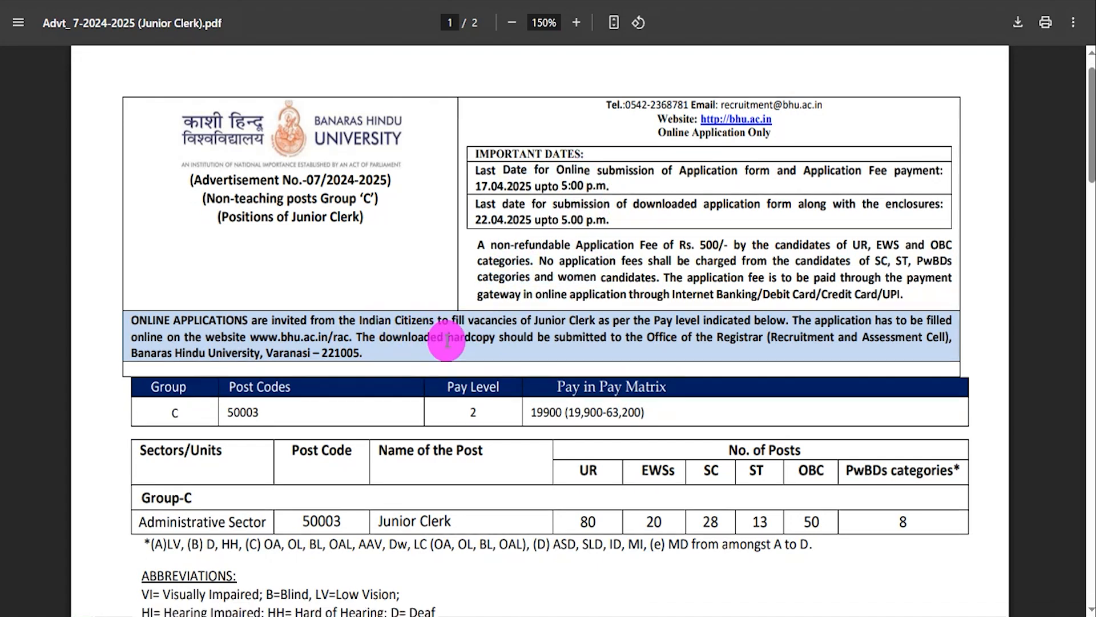
scroll(447, 341, down, 3)
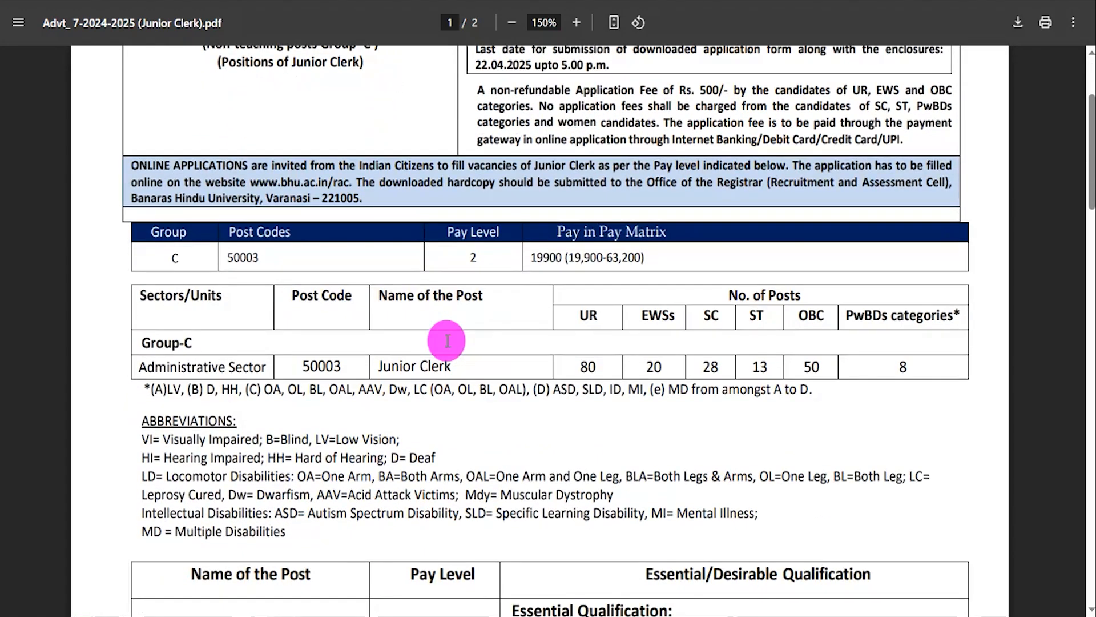
scroll(447, 341, up, 3)
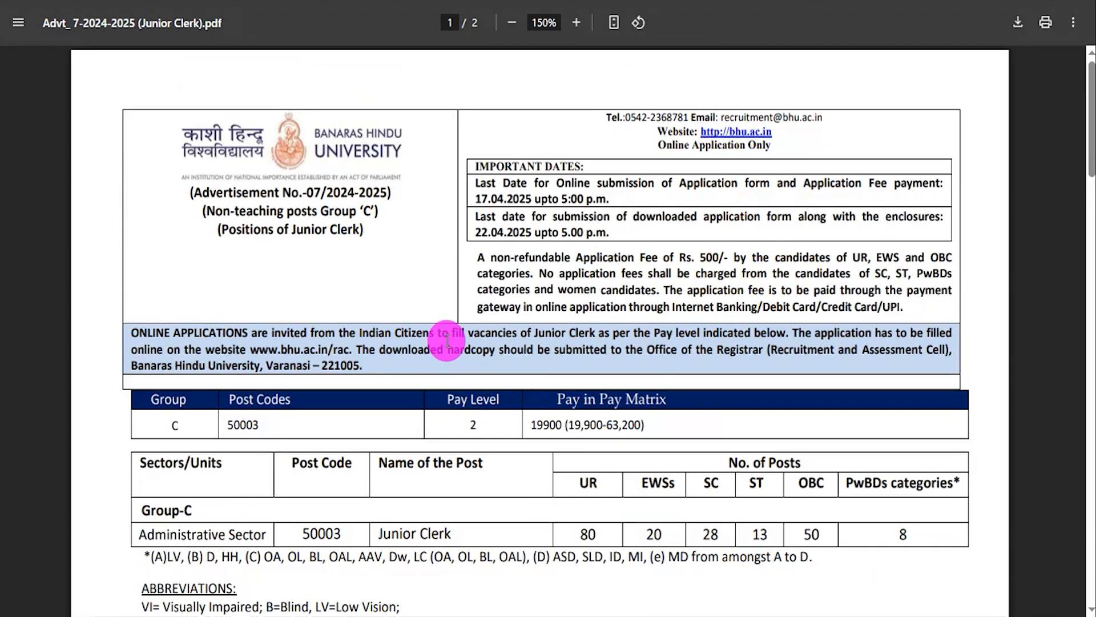
scroll(447, 341, down, 3)
double_click(588, 367)
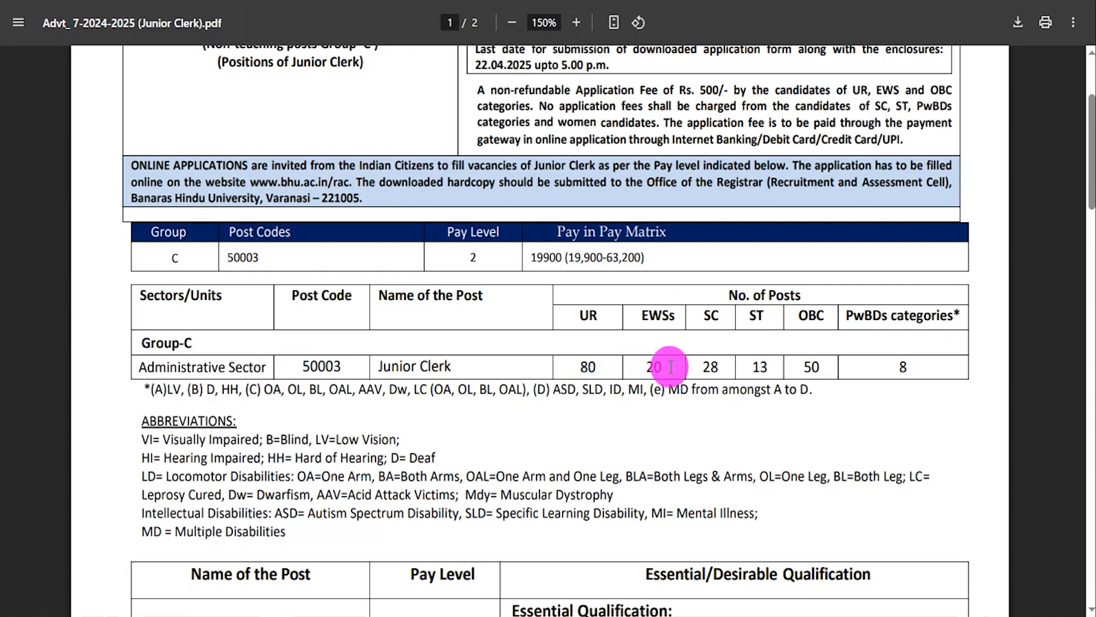
- Check the age limit, relaxation and closing instructions on page 2 of the advertisement, and return to the fee details on page 1
scroll(489, 366, down, 2)
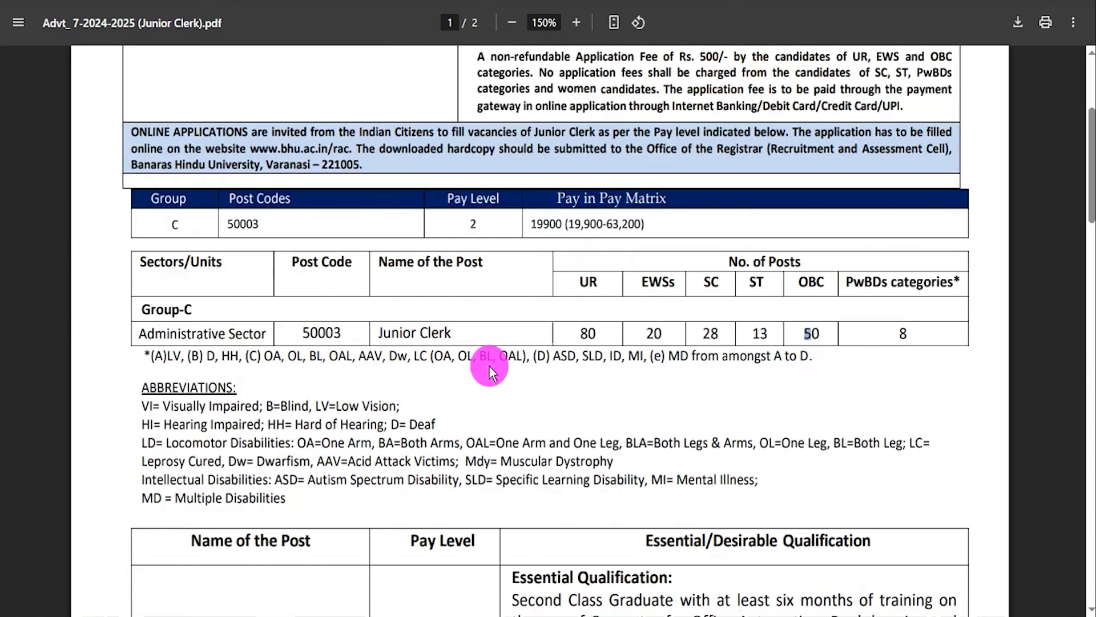
scroll(489, 366, down, 20)
scroll(489, 365, down, 13)
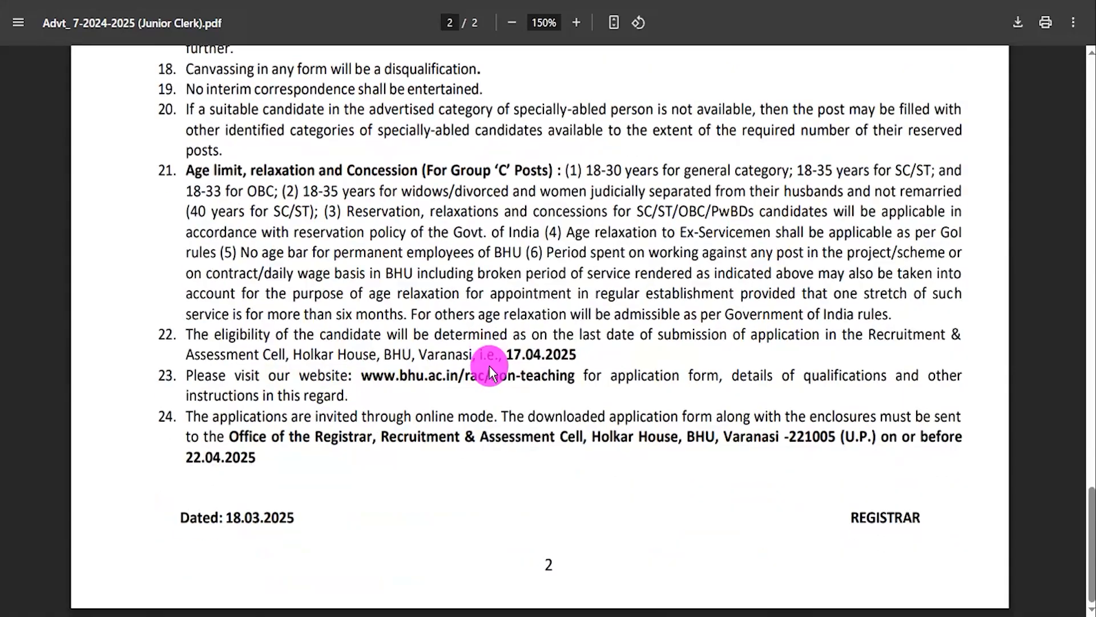
drag(455, 313, 469, 294)
scroll(480, 302, up, 1)
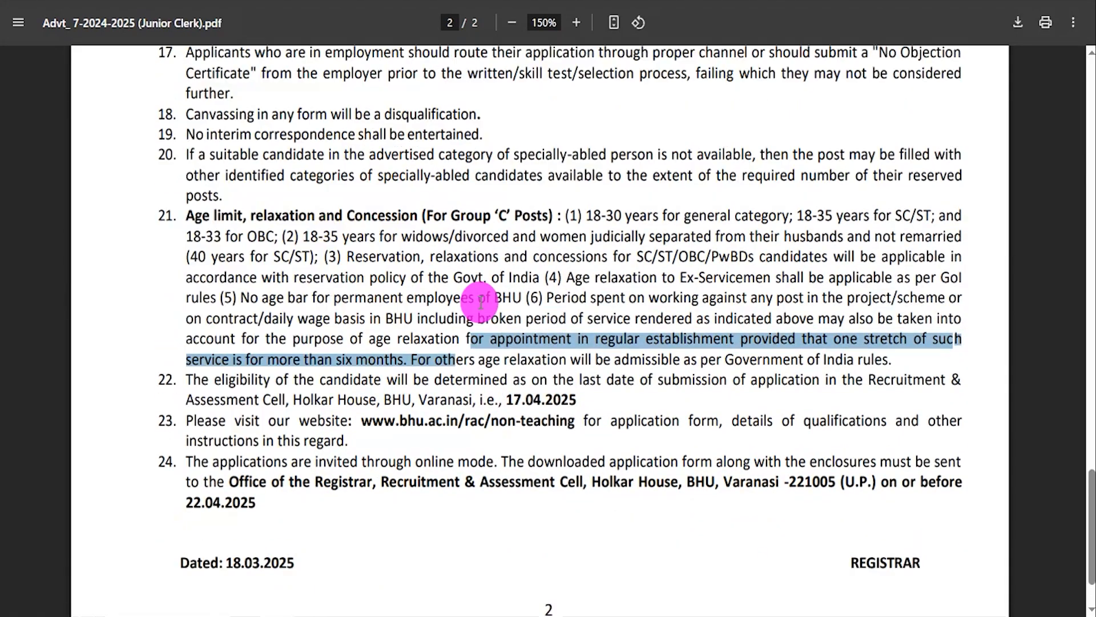
scroll(481, 302, up, 20)
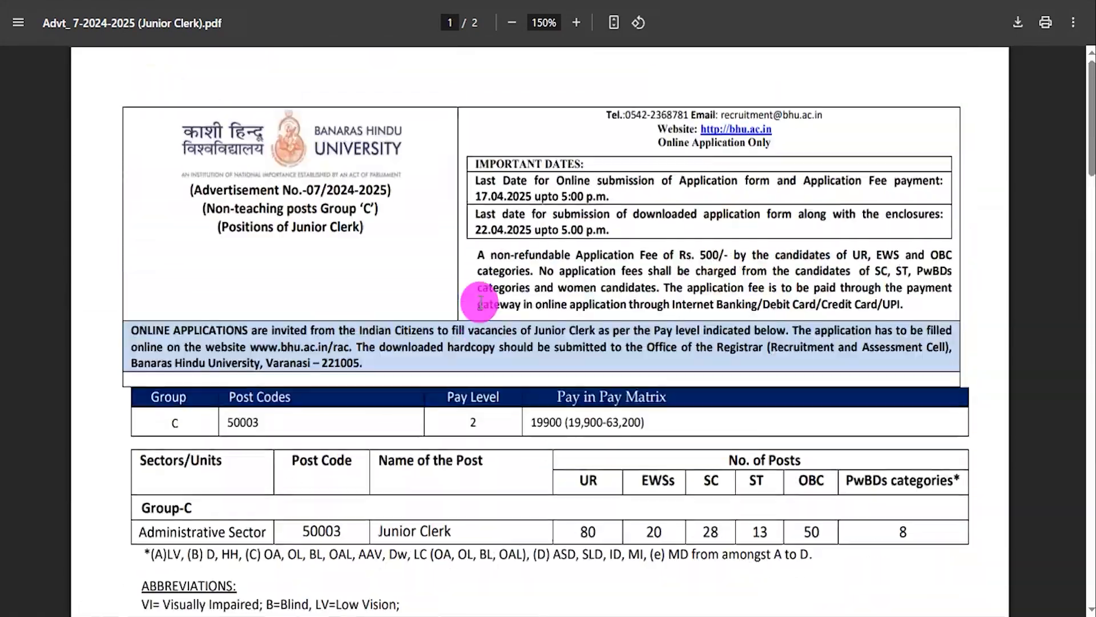
drag(488, 274, 498, 271)
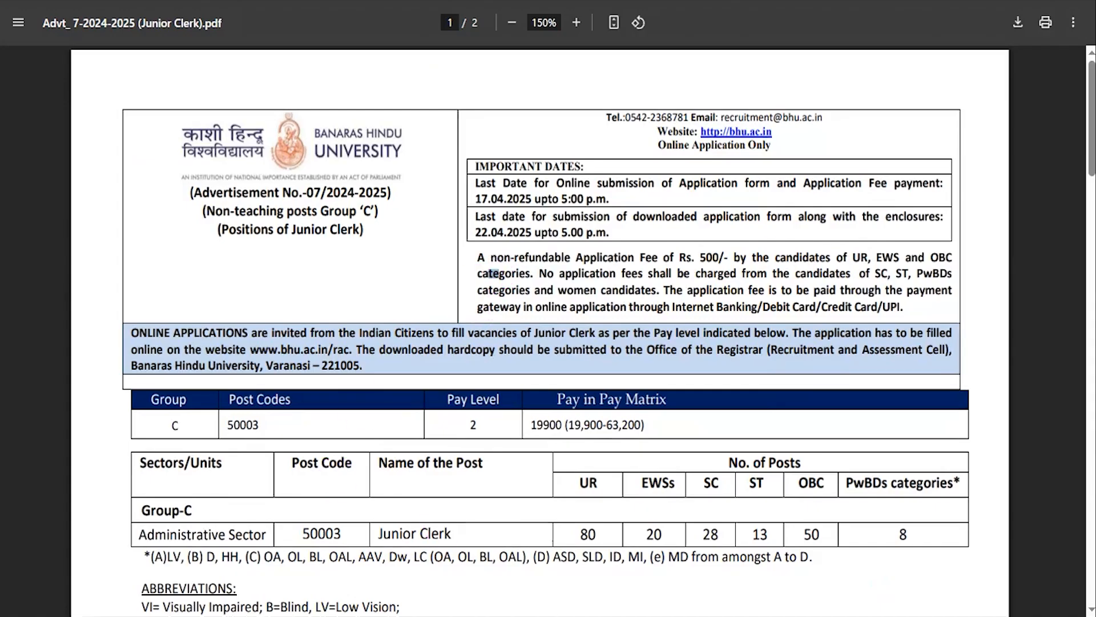
- Return to the vacancy article, highlight the Apply Online link under Important Links and bring up the BHU Recruitment Portal
key(ctrl+shift+Tab)
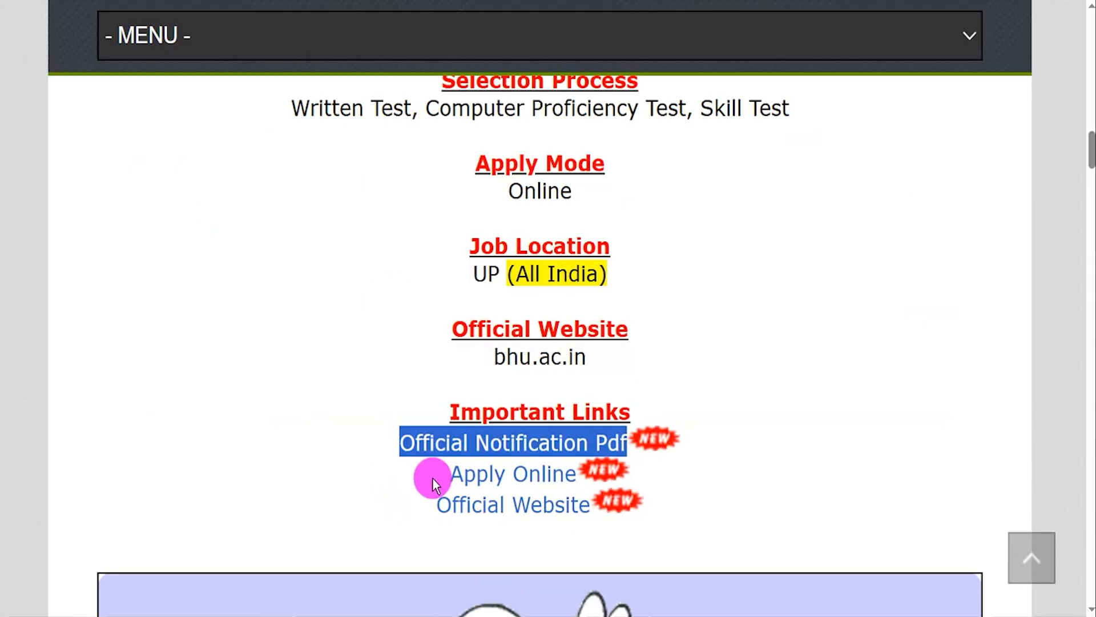
click(456, 470)
drag(457, 470, 577, 472)
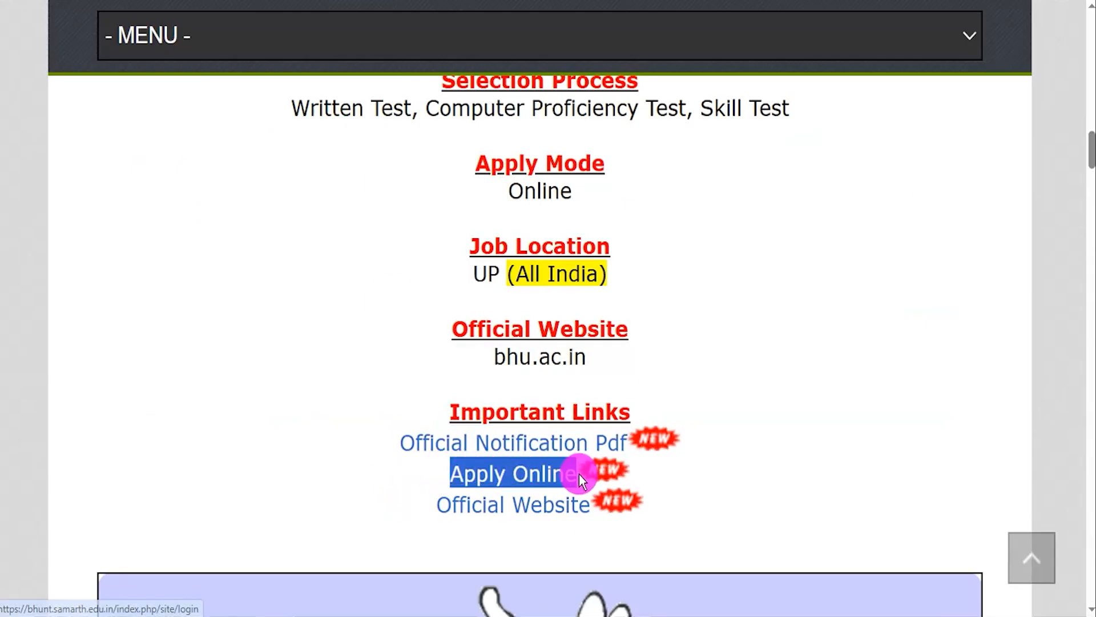
click(432, 479)
drag(433, 472, 577, 472)
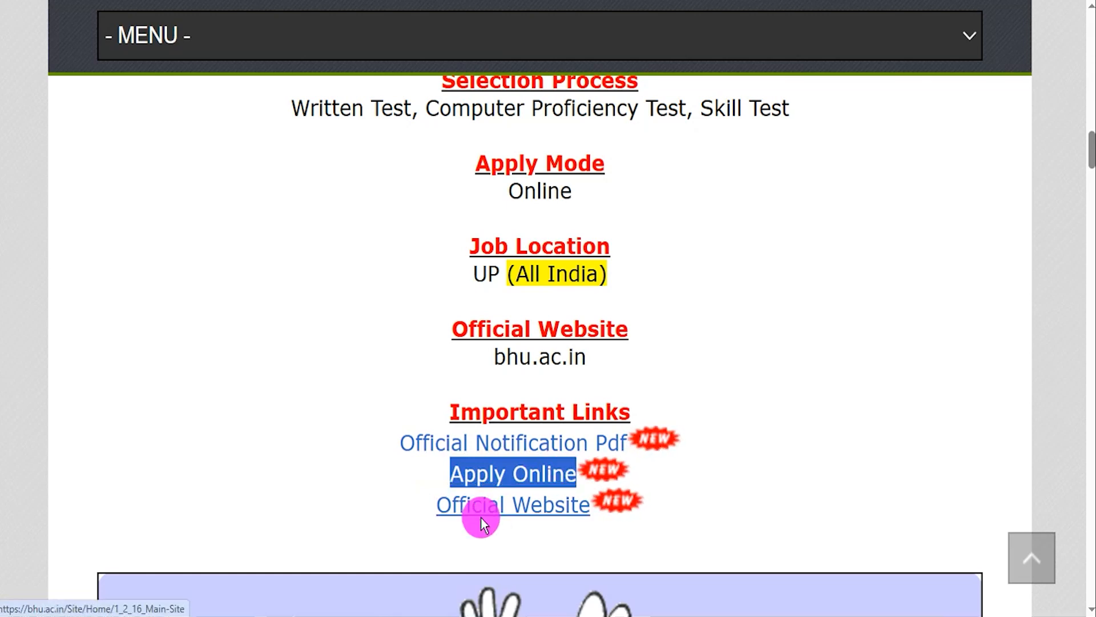
key(ctrl+Tab)
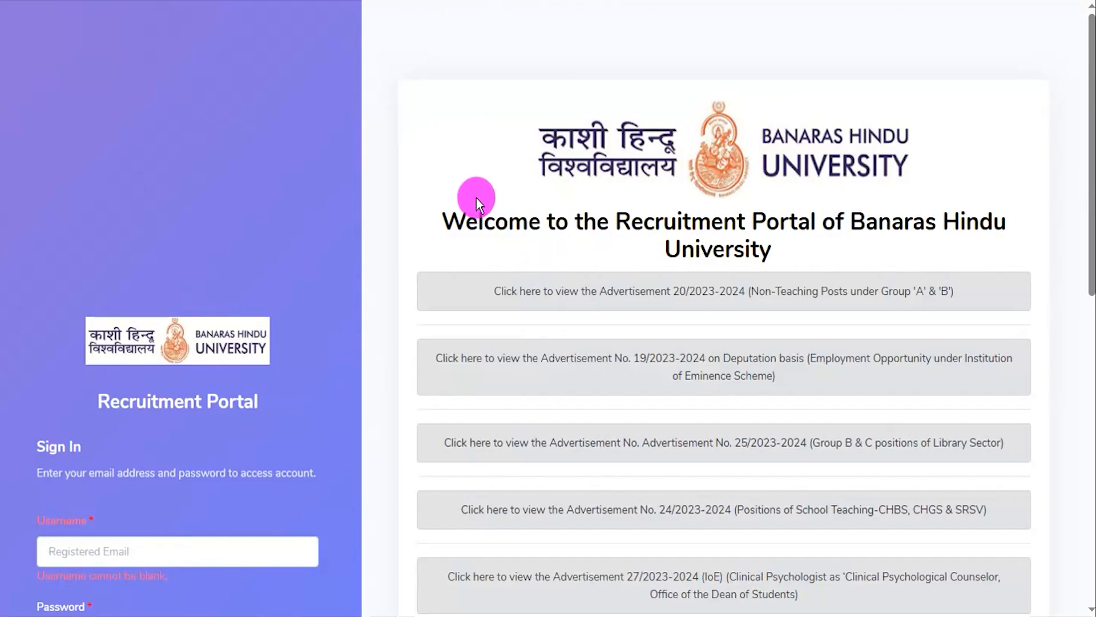
- Mark the Username, Password and captcha fields of the Sign In form in red, circle Login and box Sign Up
scroll(476, 198, down, 5)
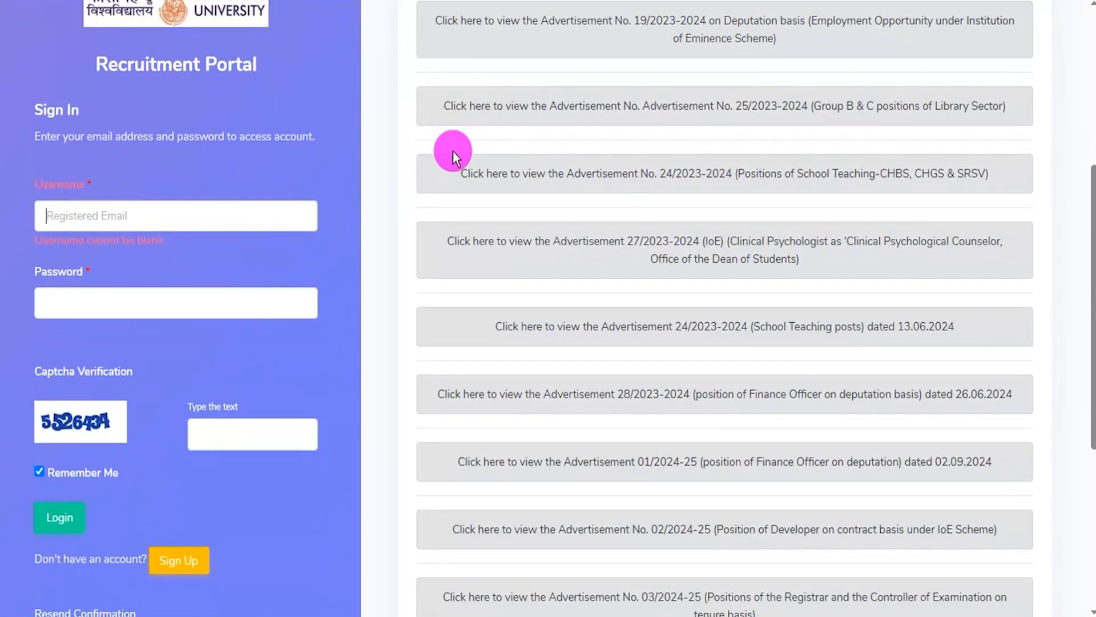
click(300, 206)
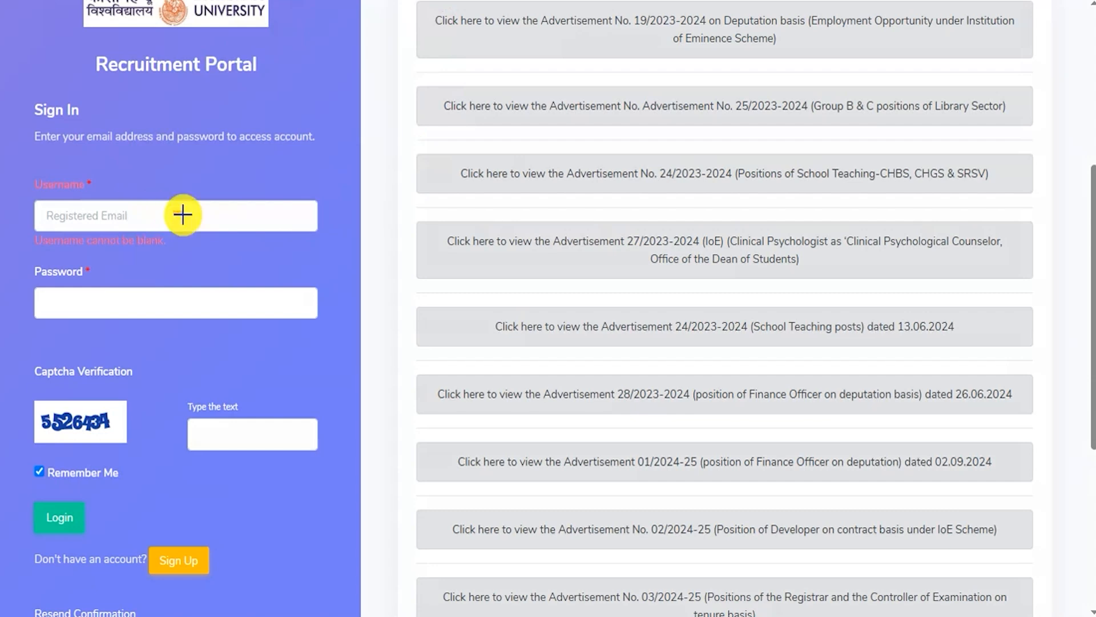
drag(206, 303, 279, 261)
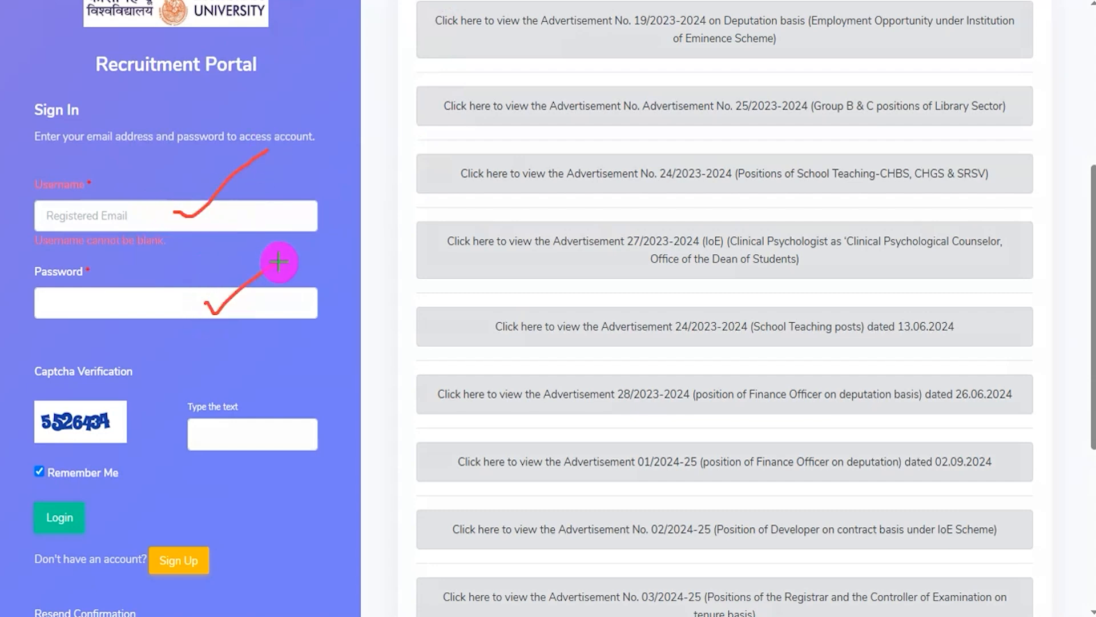
drag(38, 438, 118, 432)
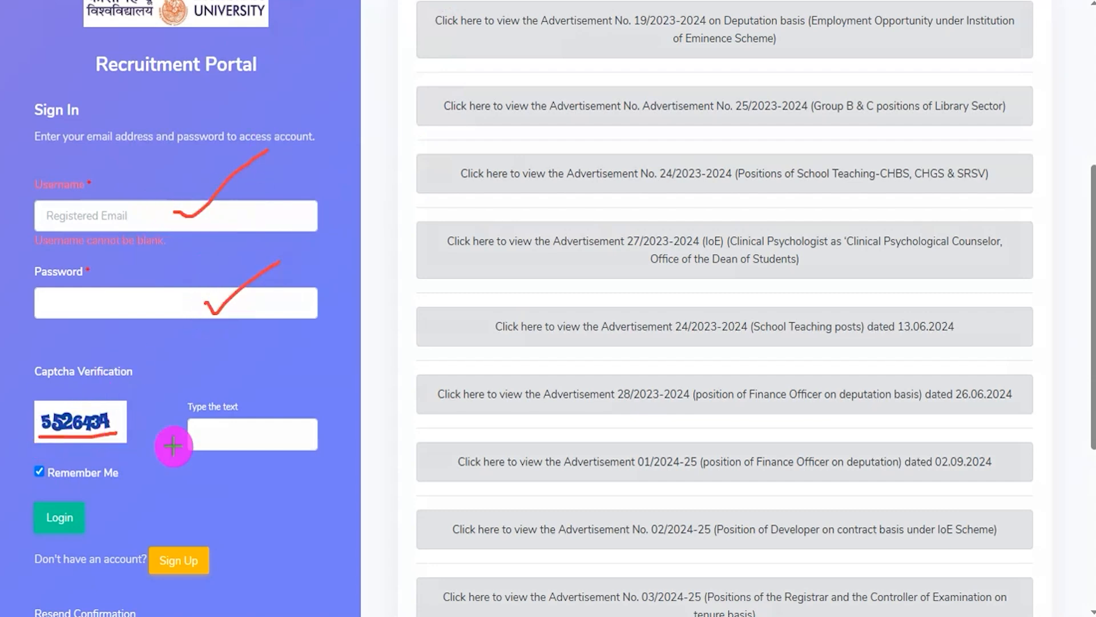
drag(274, 436, 354, 379)
mouse_move(43, 489)
mouse_down()
mouse_move(23, 503)
mouse_move(45, 532)
mouse_move(98, 534)
mouse_move(67, 490)
mouse_move(39, 489)
mouse_up()
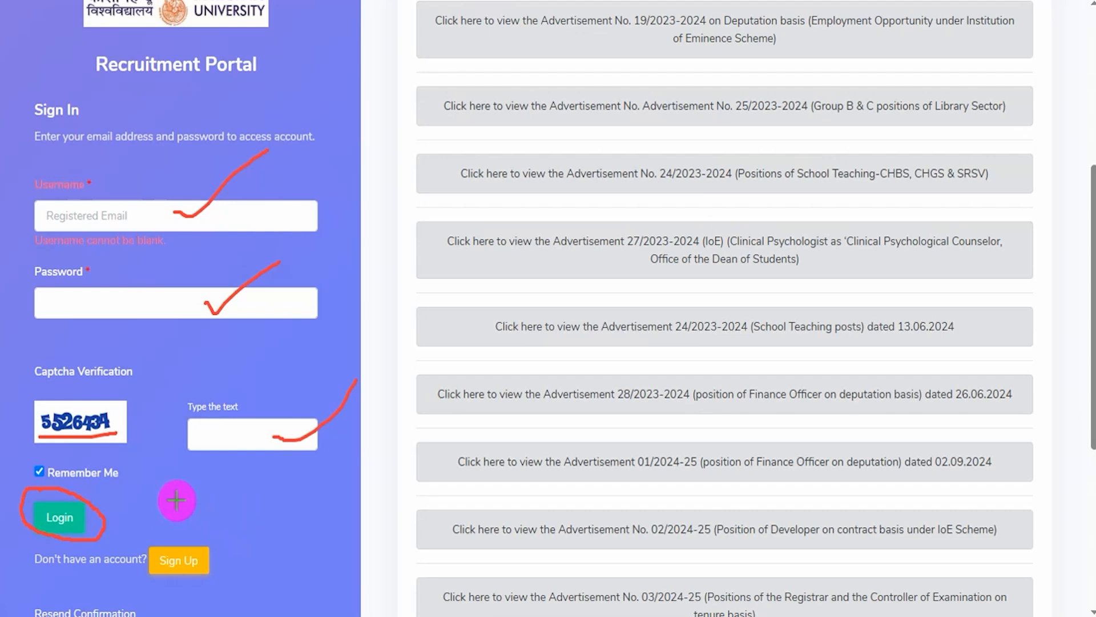
mouse_move(137, 524)
mouse_down()
mouse_move(203, 535)
mouse_move(219, 587)
mouse_up()
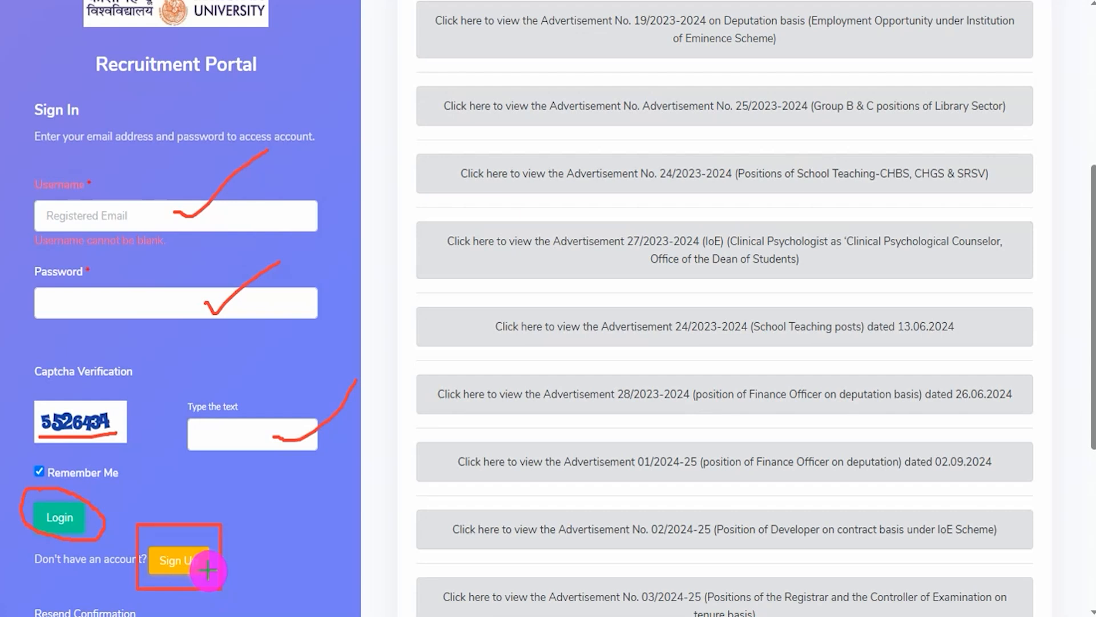
- Open the Sign Up form, tick its Email, Confirm Email and Password fields in red, and clear the annotations
click(207, 570)
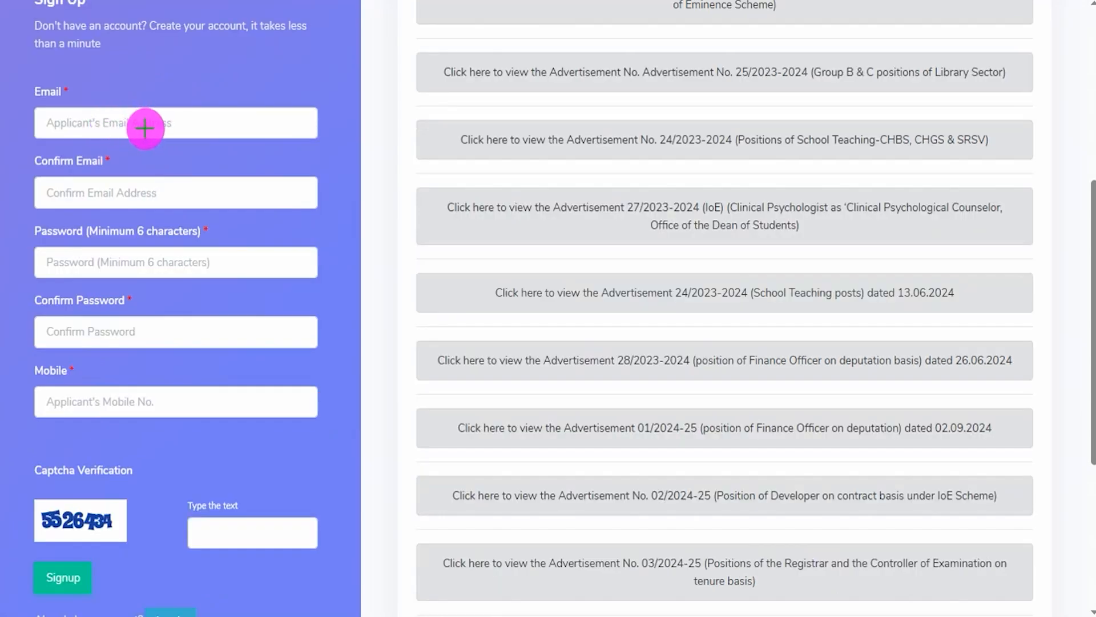
drag(144, 128, 227, 94)
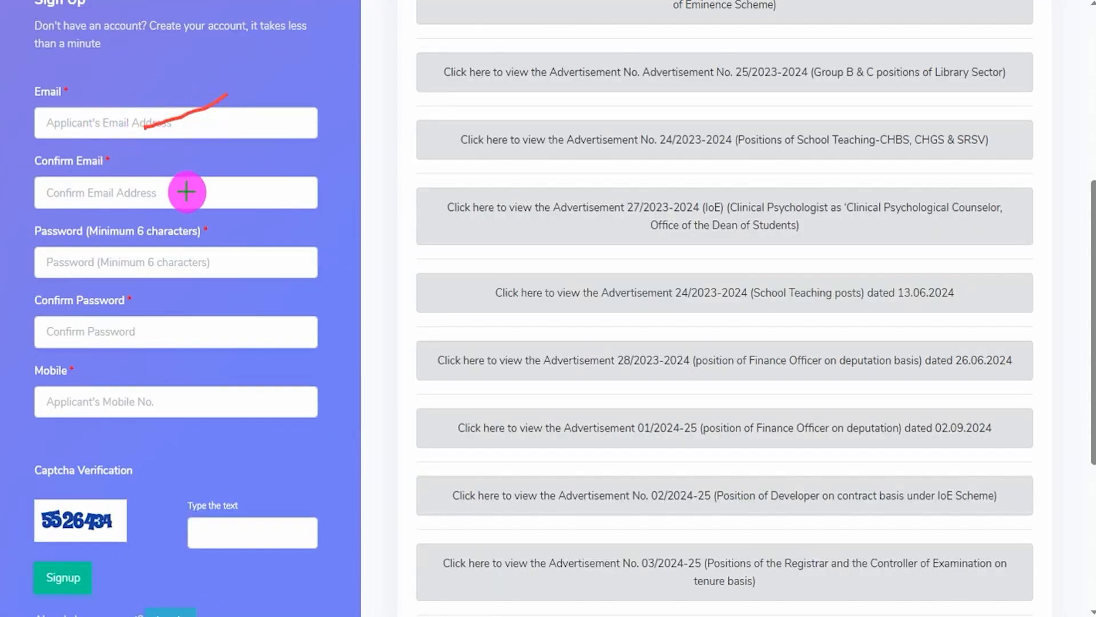
drag(186, 192, 270, 173)
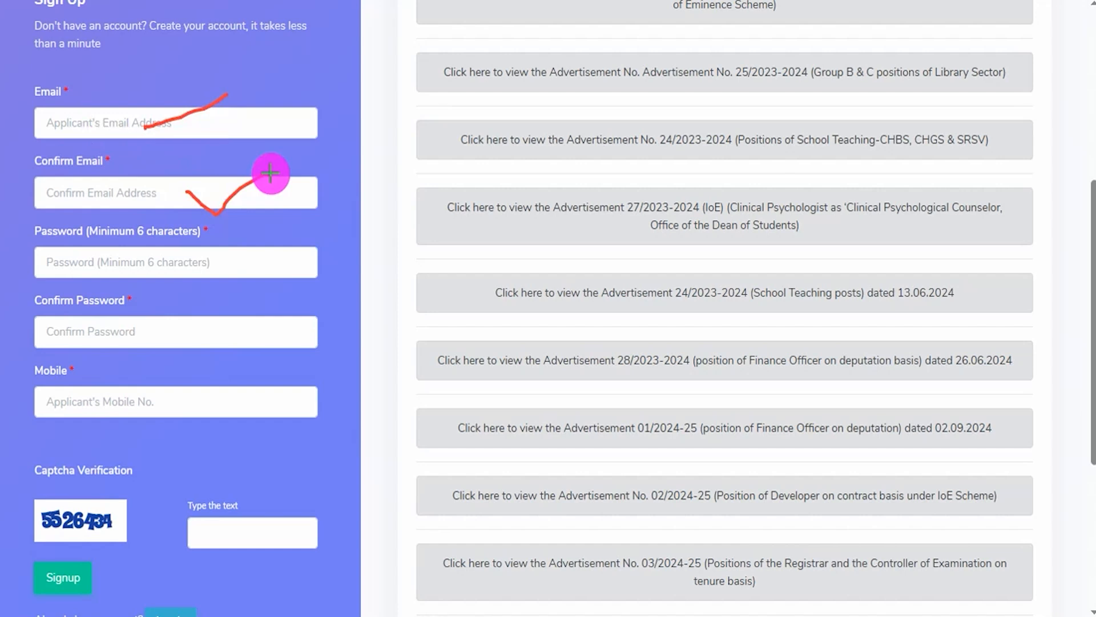
drag(221, 262, 267, 223)
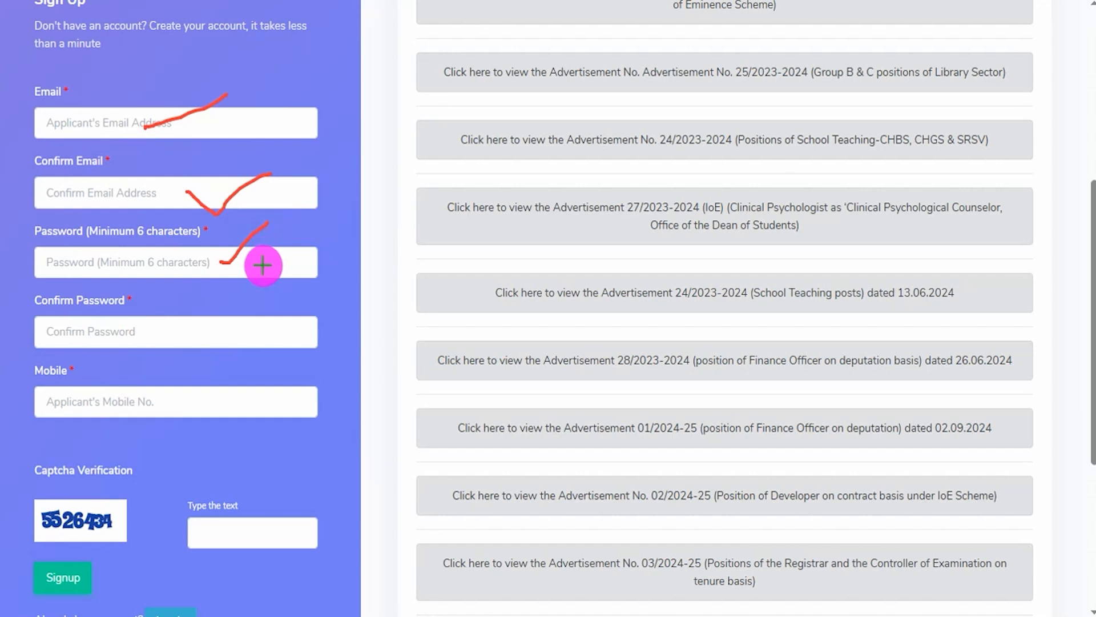
key(Escape)
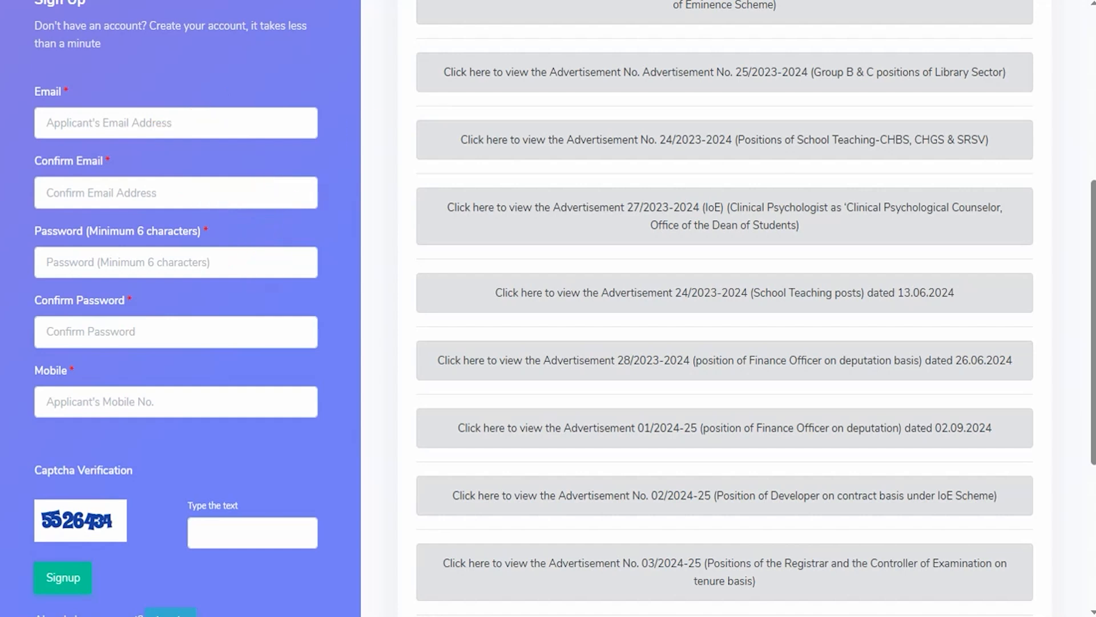
- Switch to Notepad, highlight the parts of the sample password beside the form, and return to the Confirm Password field
key(alt+Tab)
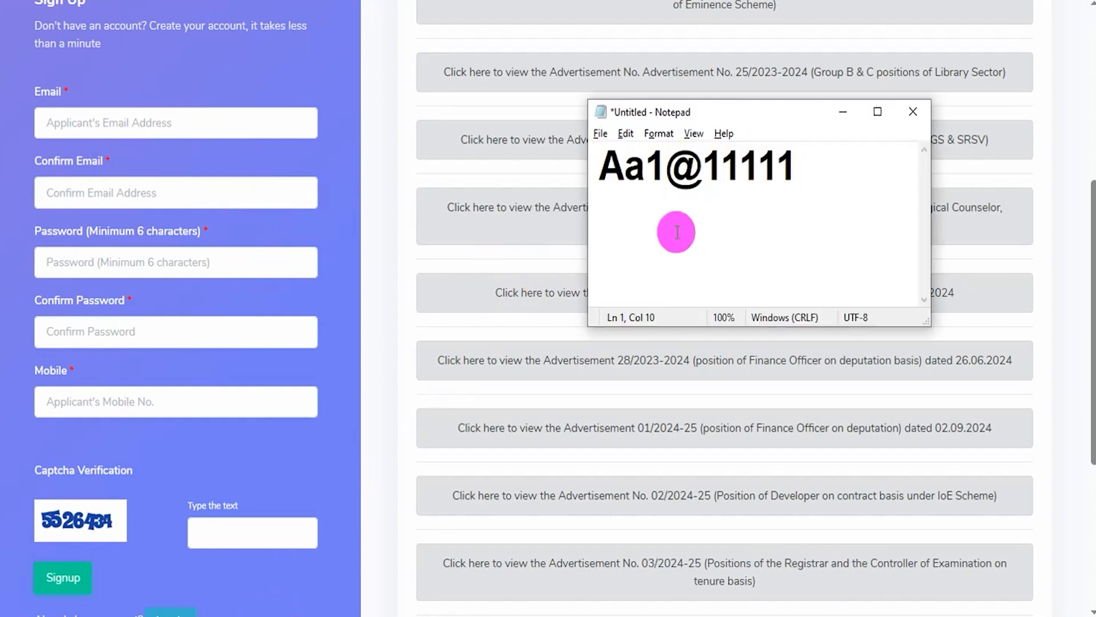
drag(715, 112, 510, 108)
drag(380, 162, 471, 166)
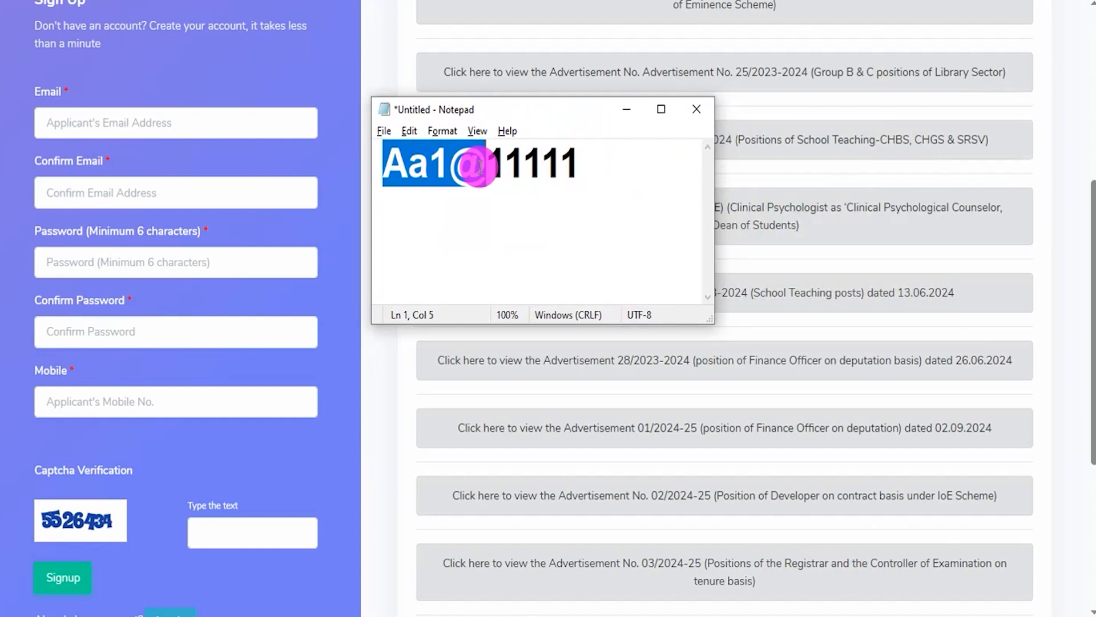
drag(481, 166, 571, 166)
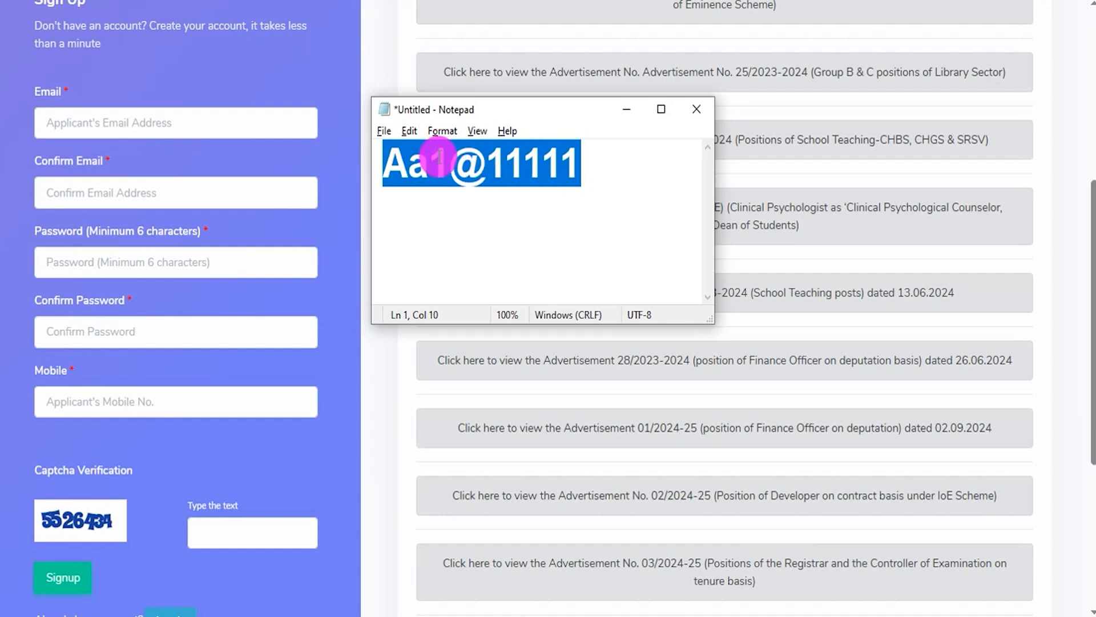
click(169, 328)
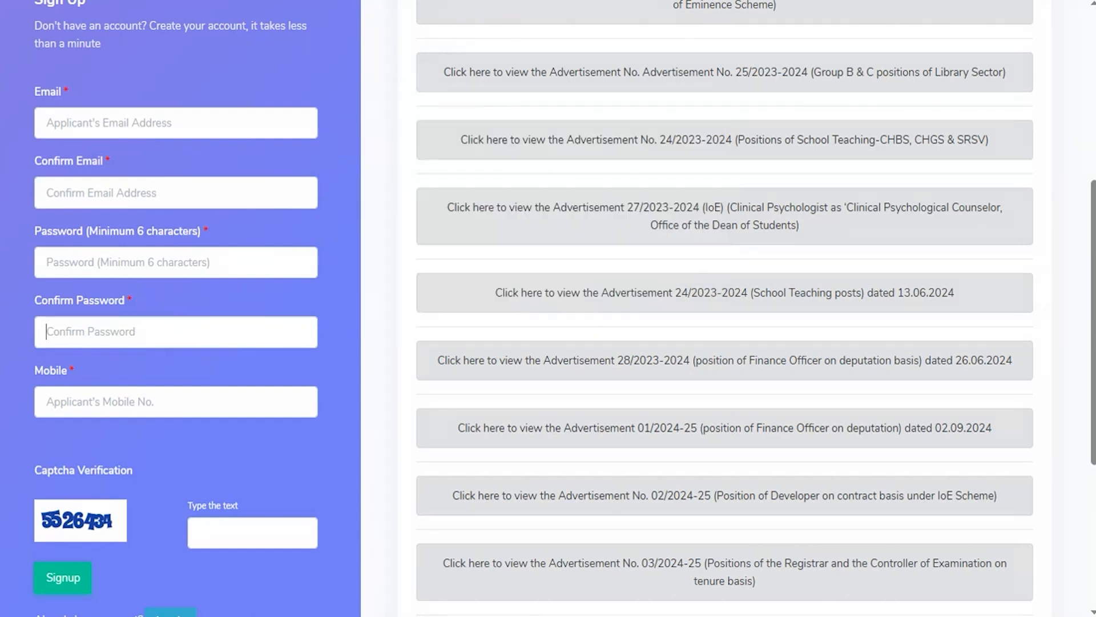
- Mark the Confirm Password, Mobile and captcha fields and the Signup button of the registration form in red
drag(210, 328, 279, 290)
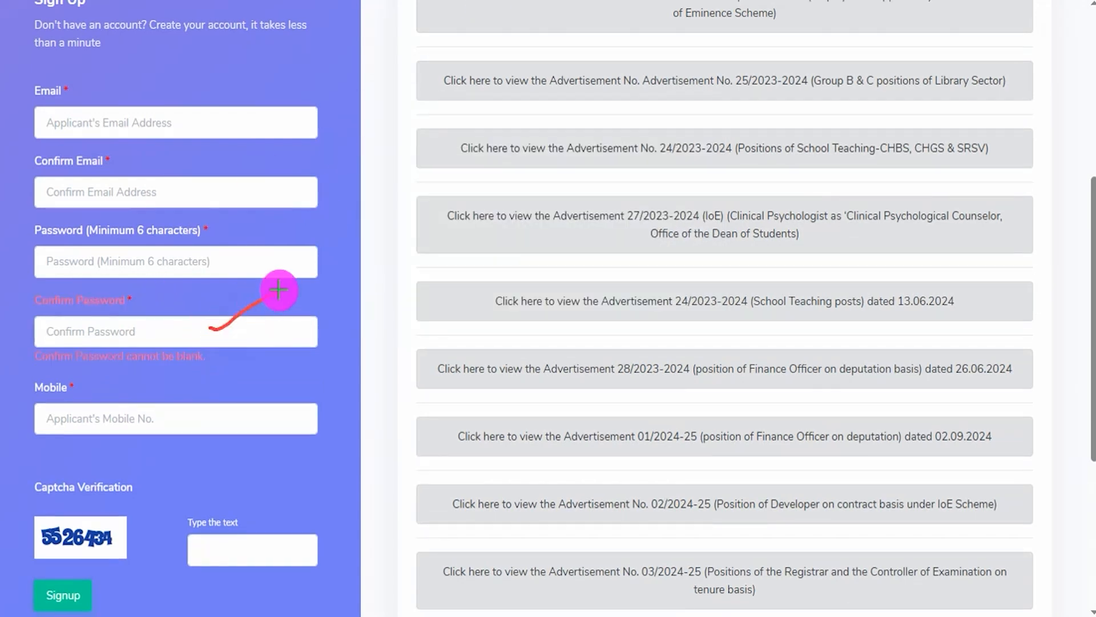
drag(194, 421, 312, 381)
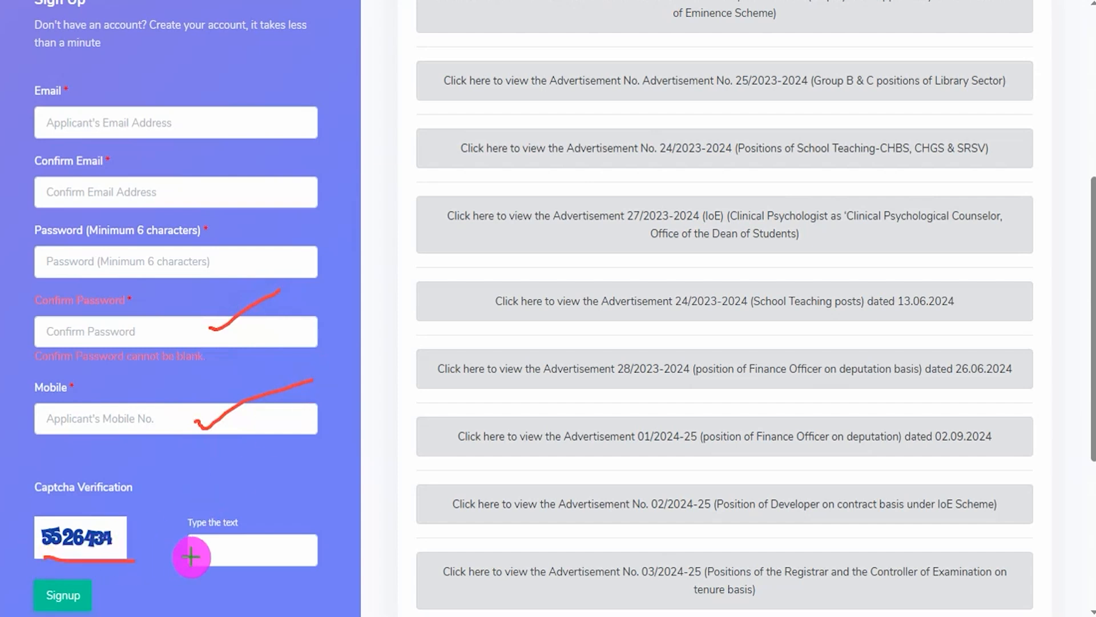
scroll(350, 496, down, 1)
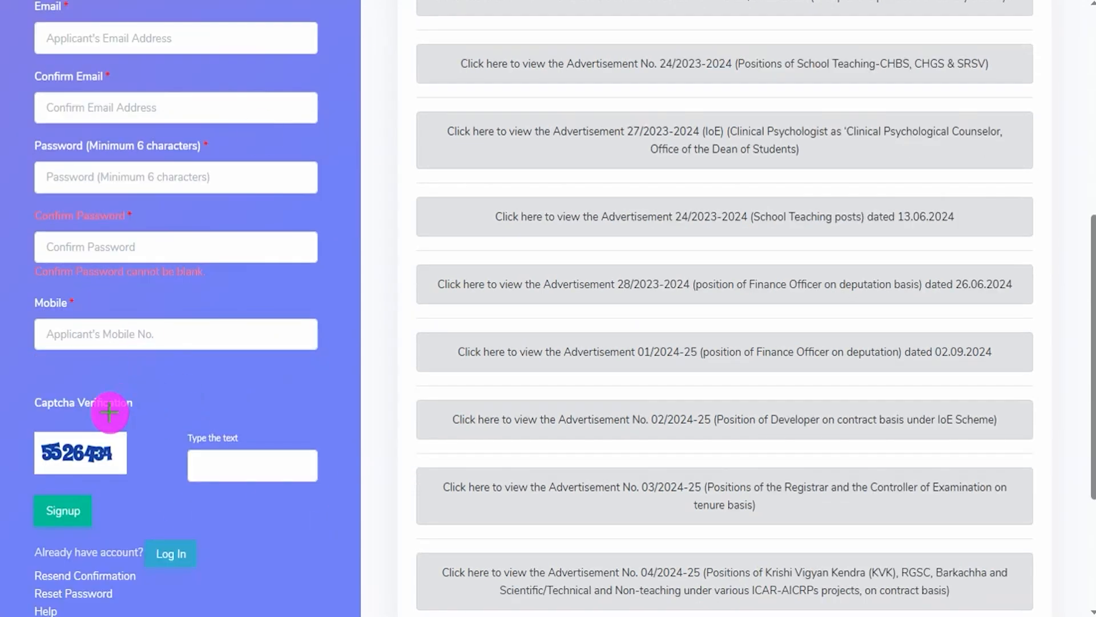
mouse_move(15, 491)
mouse_down()
mouse_move(117, 506)
mouse_move(116, 528)
mouse_up()
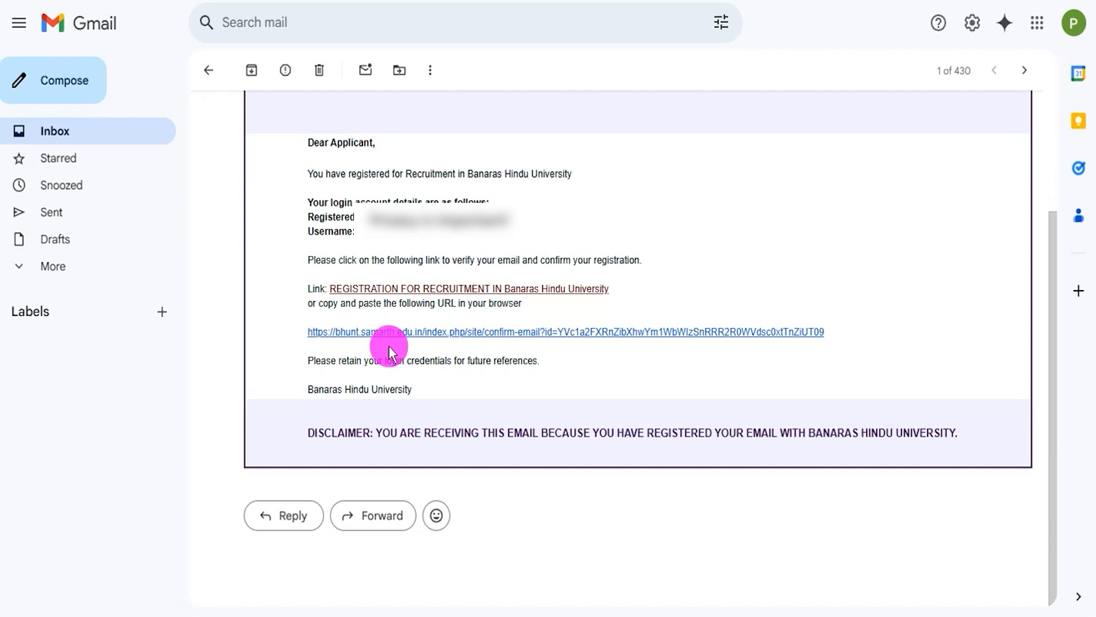
- Confirm the registration through the emailed verification link, and mark the Username, Password, captcha and Login items of the Sign In form in red
click(392, 331)
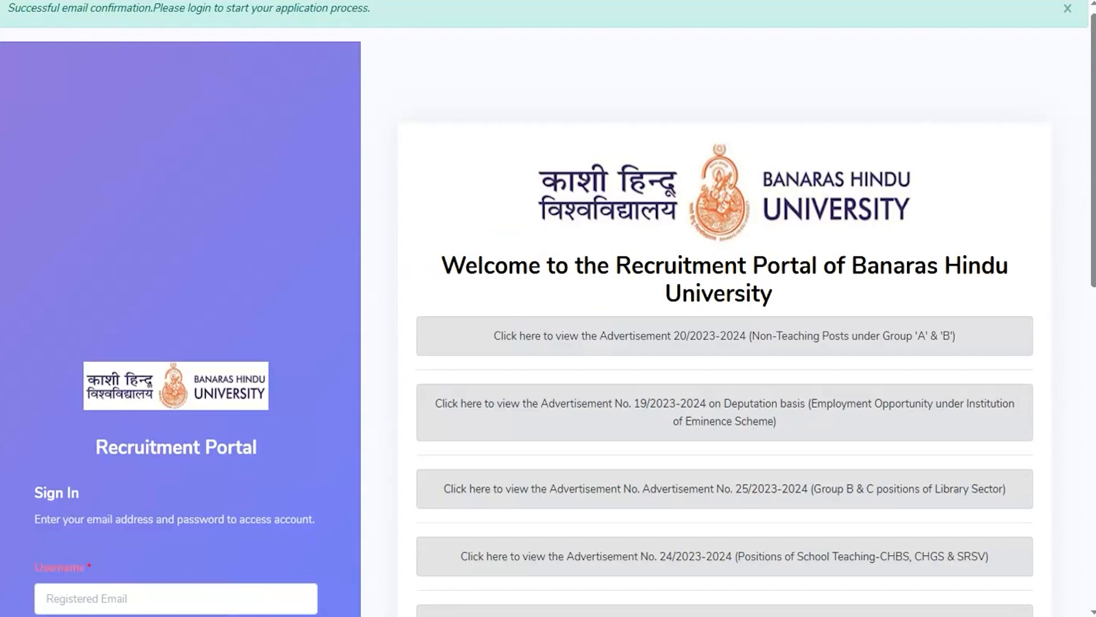
scroll(341, 246, down, 4)
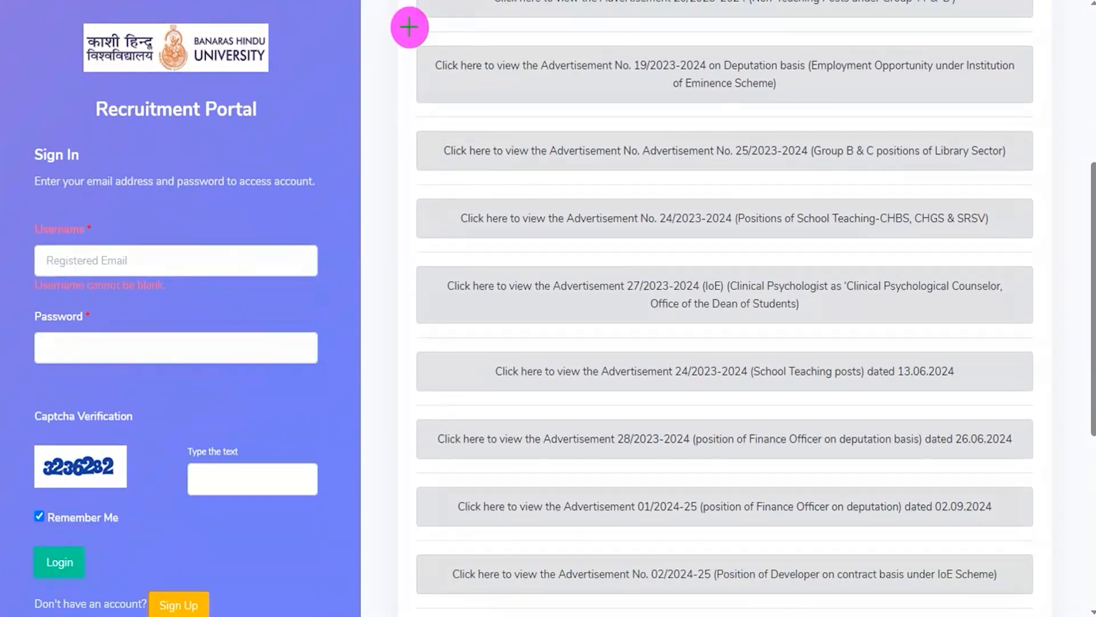
drag(222, 265, 307, 207)
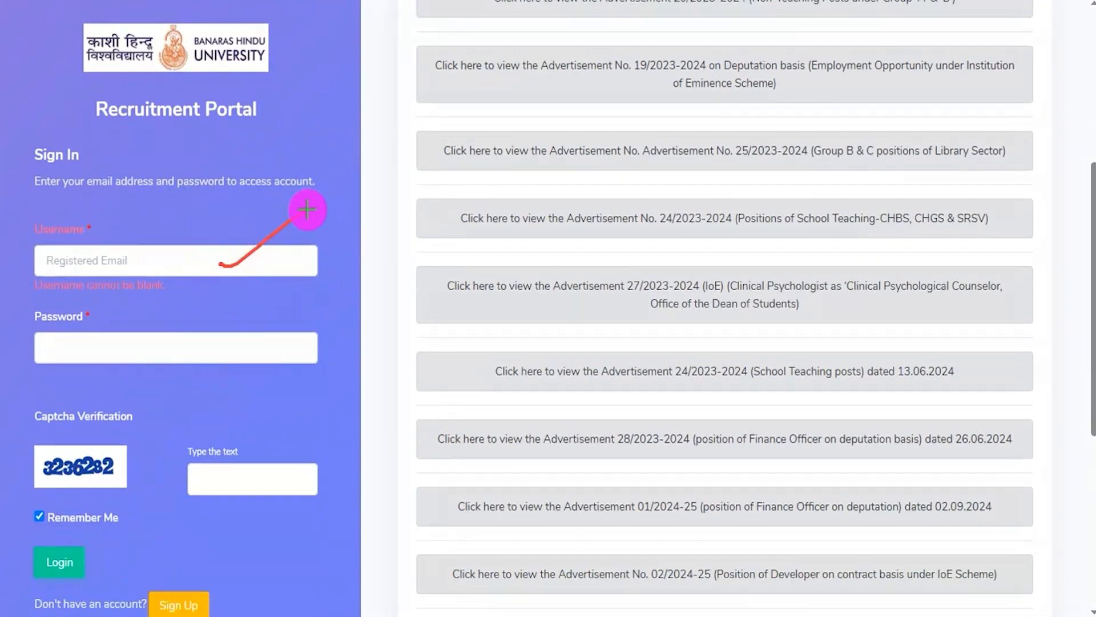
drag(207, 356, 256, 317)
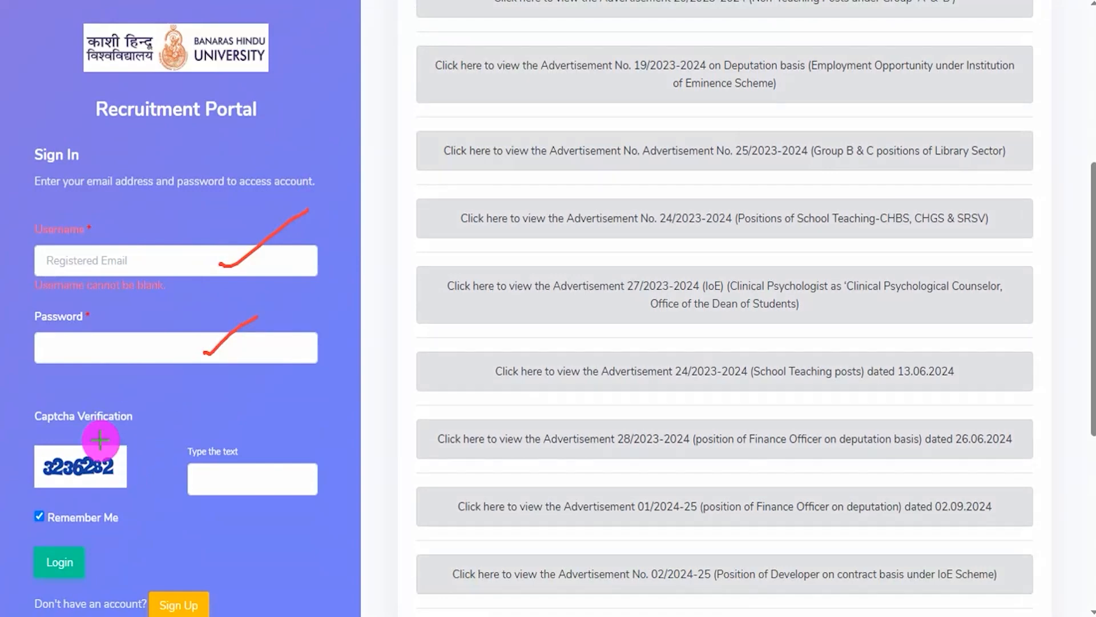
drag(105, 476, 150, 447)
drag(282, 484, 351, 412)
mouse_move(69, 537)
mouse_down()
mouse_move(33, 532)
mouse_move(20, 566)
mouse_move(78, 586)
mouse_move(103, 557)
mouse_move(74, 524)
mouse_up()
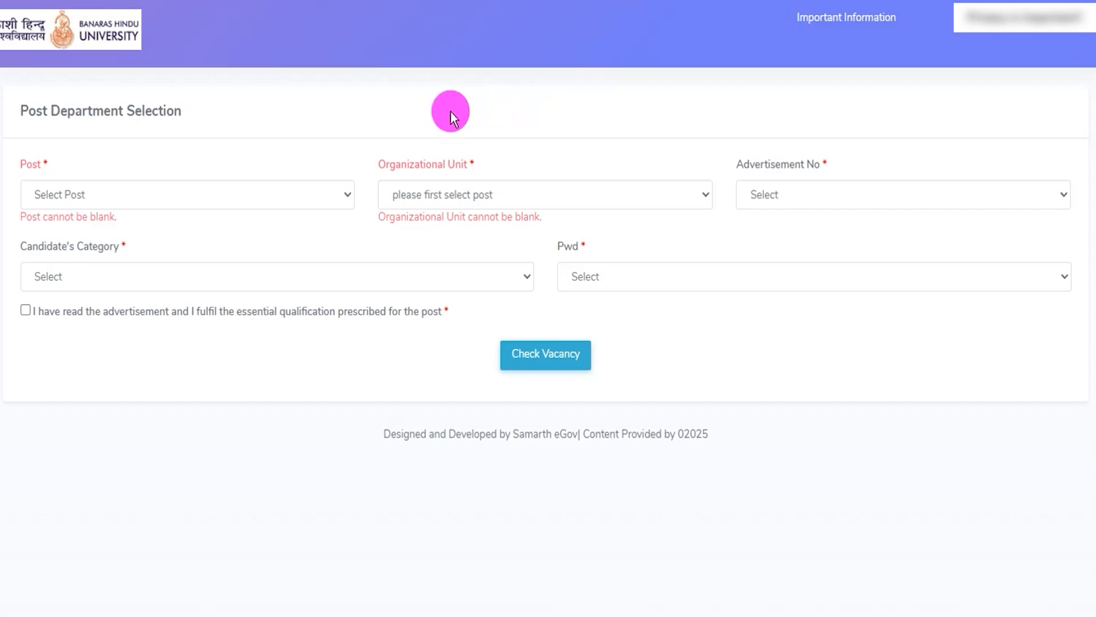
- Set the post to Junior Clerk, the organizational unit to University Campus, and the advertisement to No.-07/2024-2025 (for Junior Clerk)
click(143, 201)
click(108, 243)
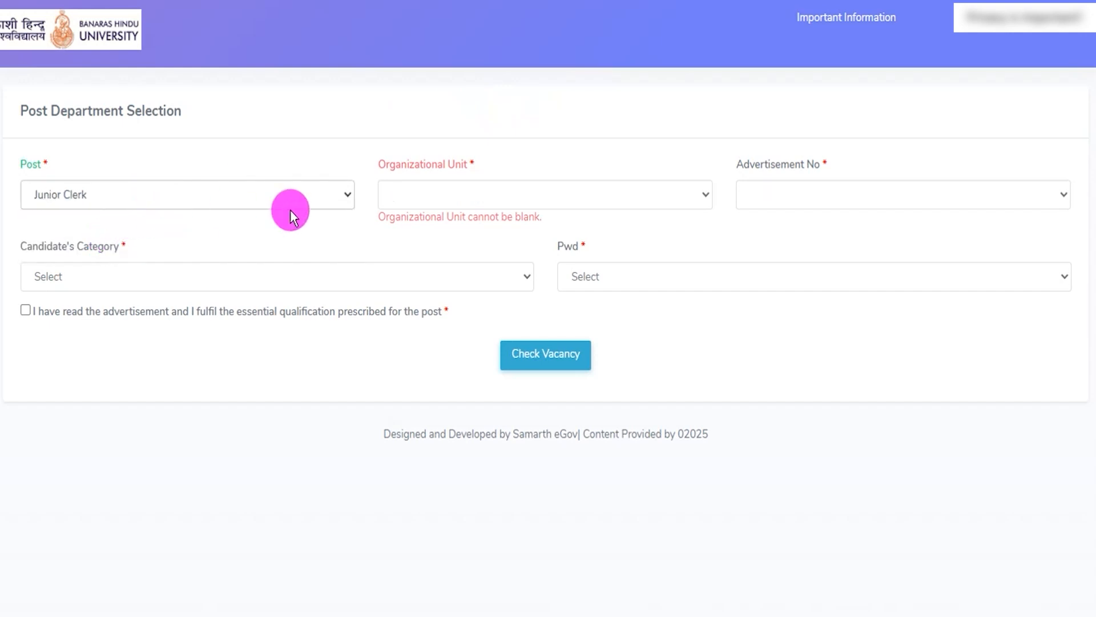
click(435, 196)
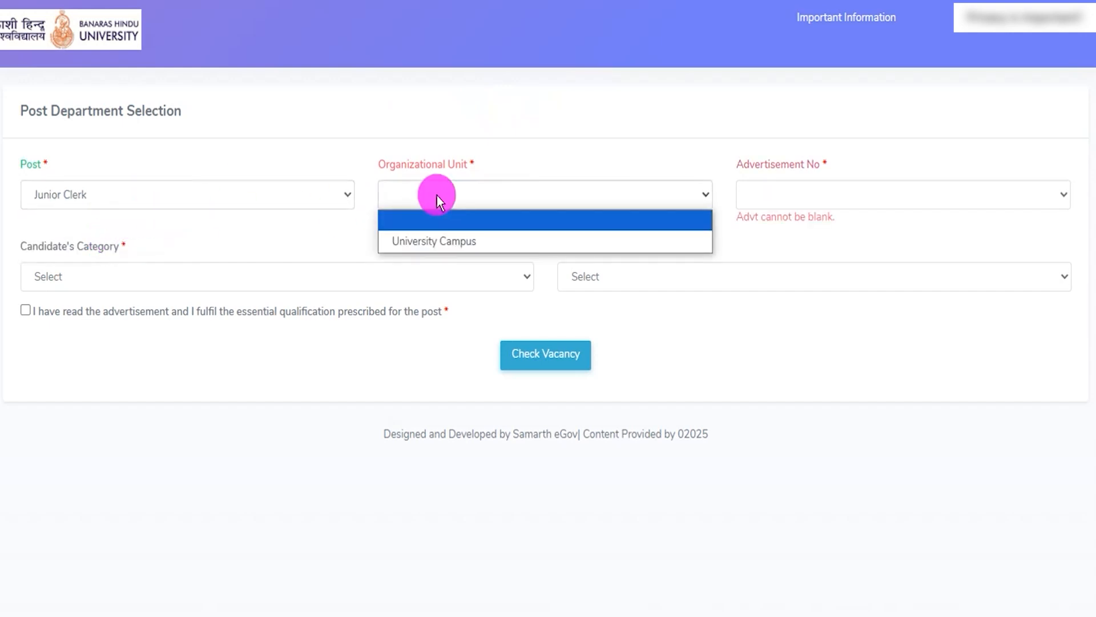
click(439, 241)
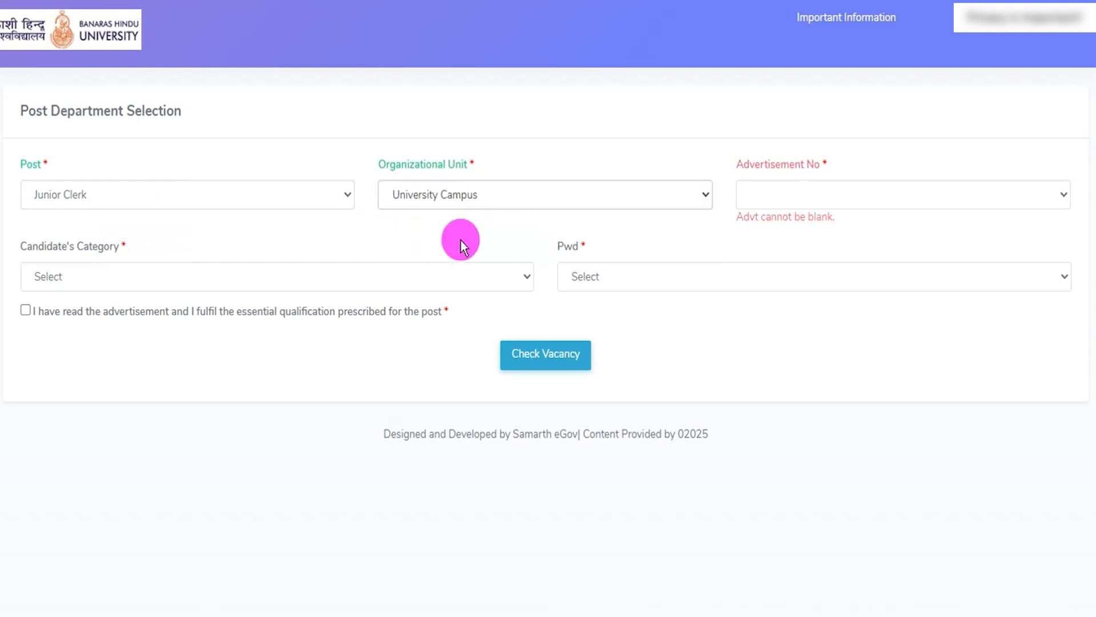
click(842, 194)
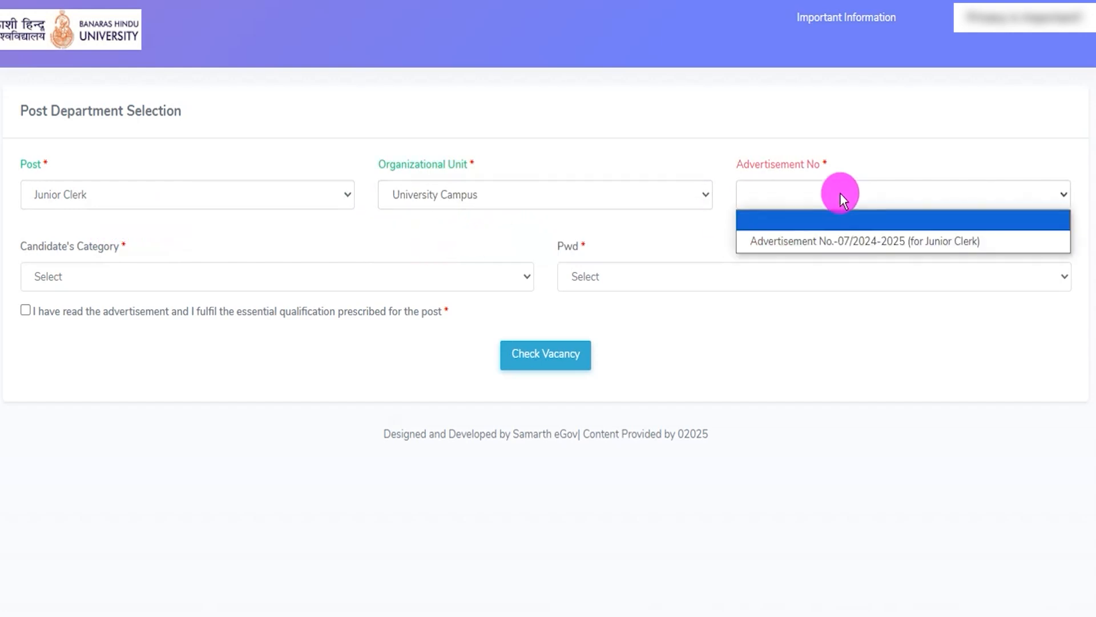
click(846, 242)
- Set the candidate's category to SC and Pwd to Not Applicable
click(168, 270)
click(85, 357)
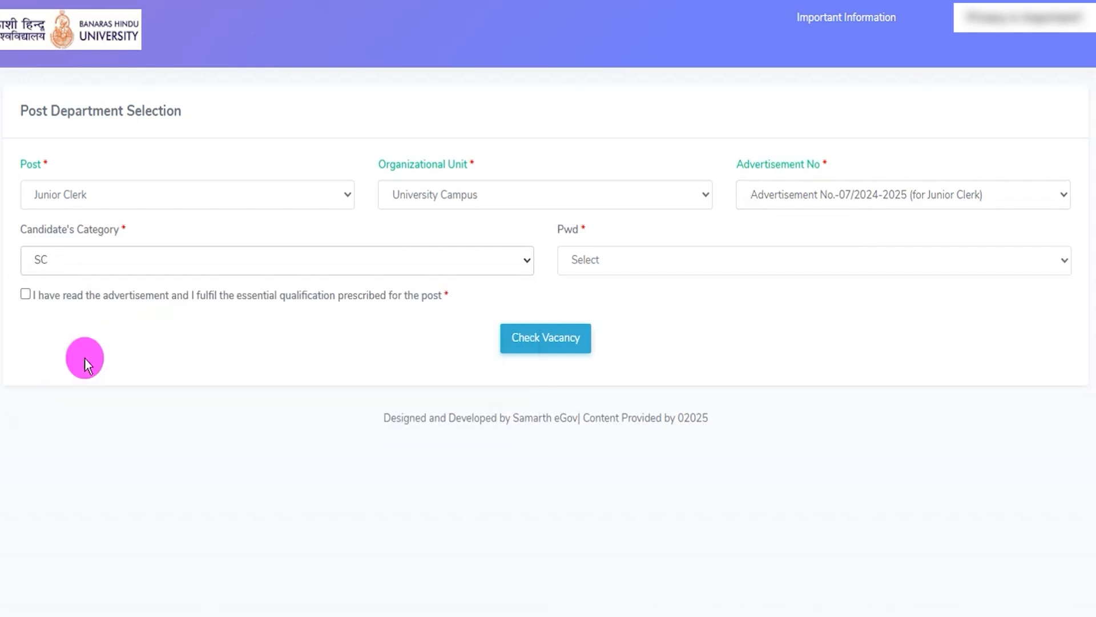
click(608, 263)
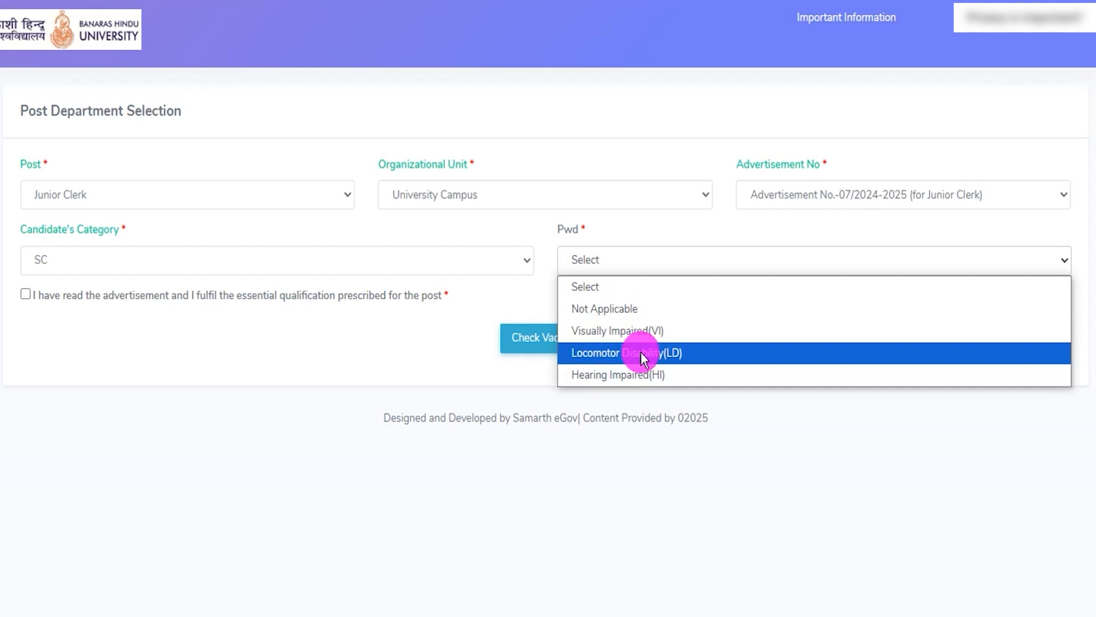
click(605, 311)
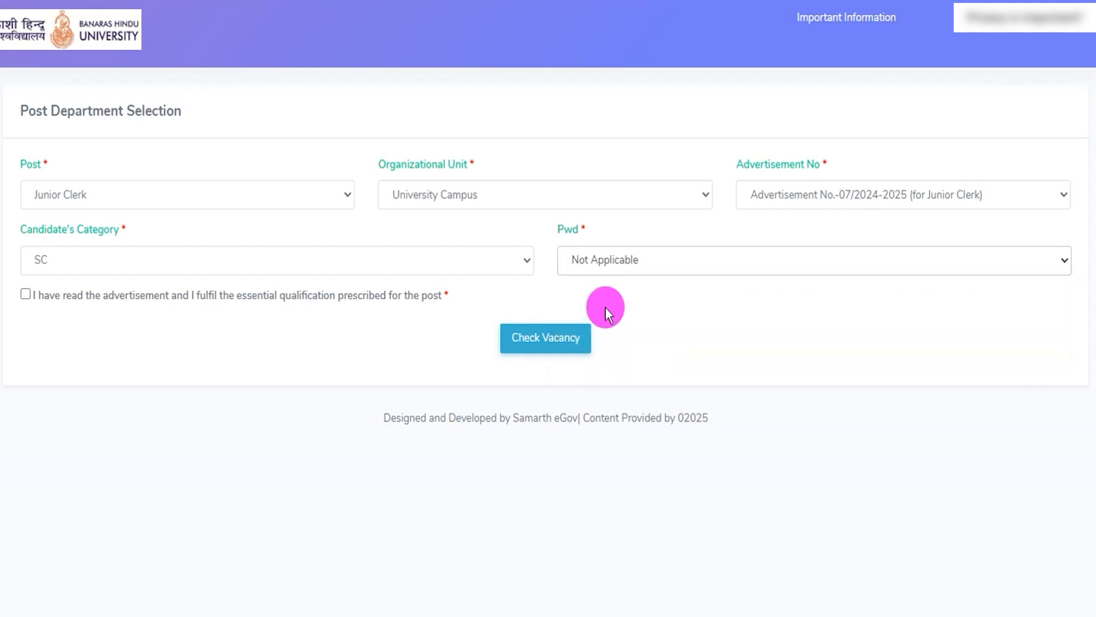
- Accept the essential qualification declaration and check the vacancy, boxing the vacancy figures and the Apply button in red
click(25, 295)
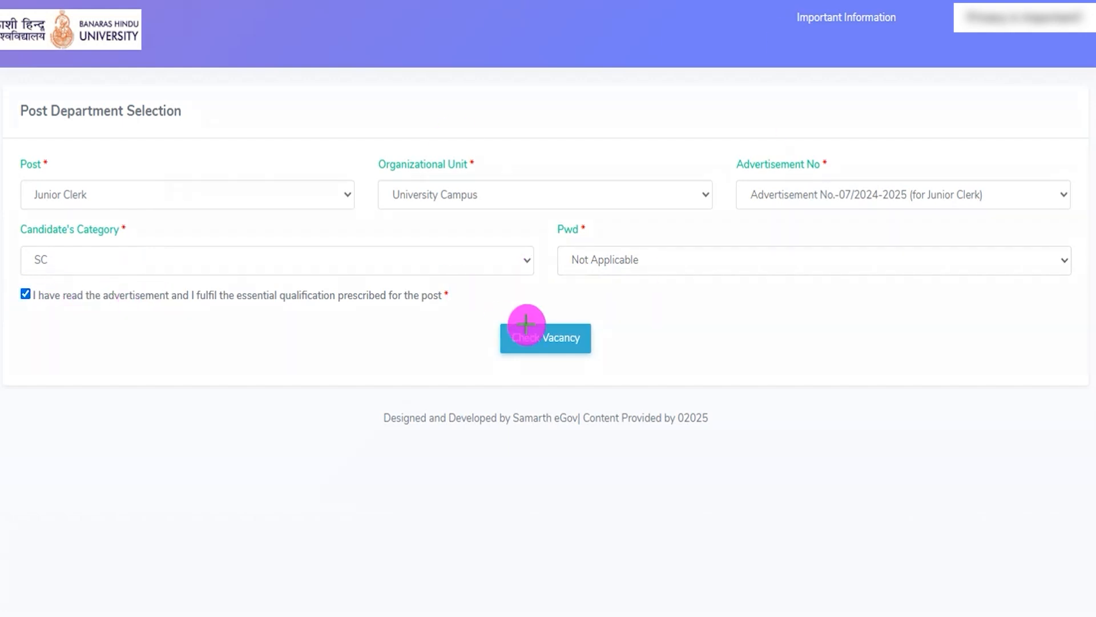
click(588, 349)
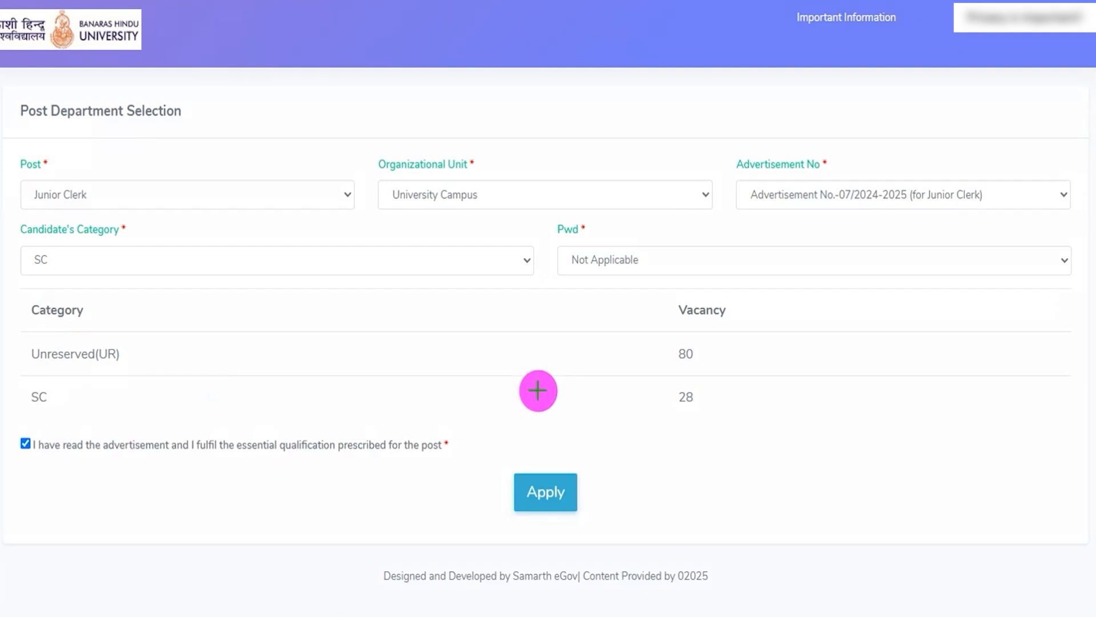
mouse_move(671, 339)
mouse_down()
mouse_move(710, 353)
mouse_move(705, 415)
mouse_up()
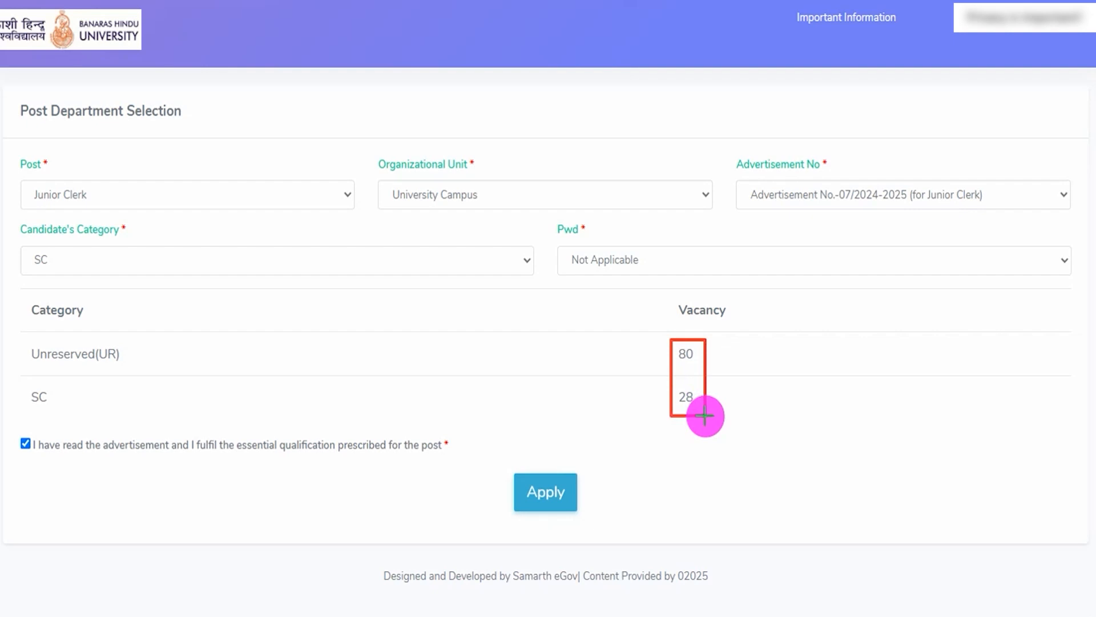
mouse_move(505, 462)
mouse_down()
mouse_move(580, 504)
mouse_move(596, 529)
mouse_up()
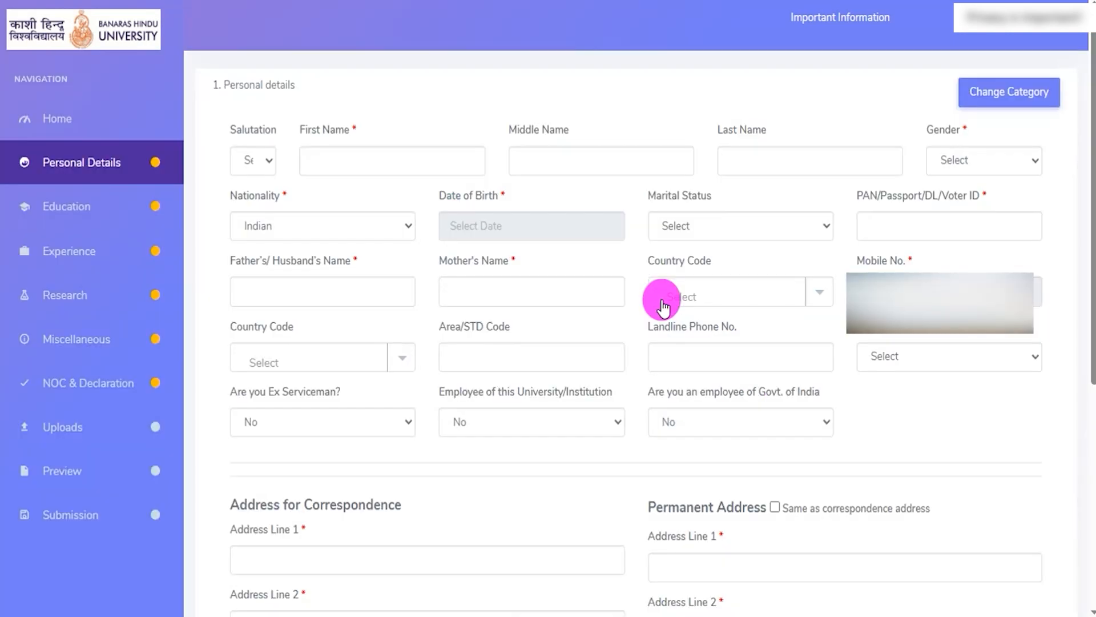
- Under Personal details, set the salutation to Mr., fill in the applicant's first and last name, and set the gender to Male
drag(230, 85, 308, 89)
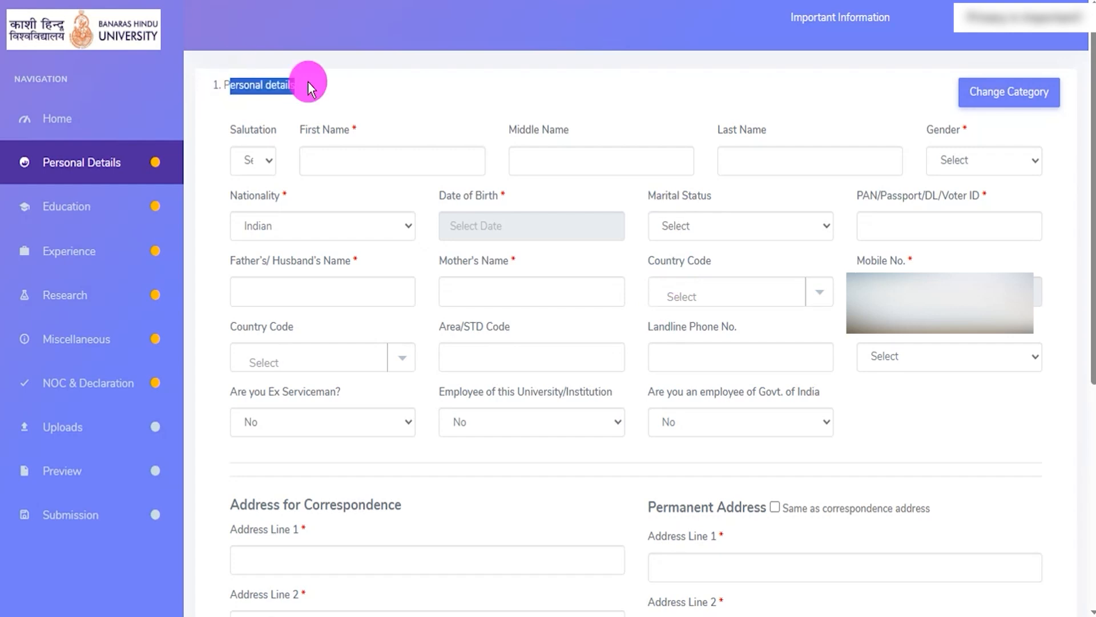
click(268, 162)
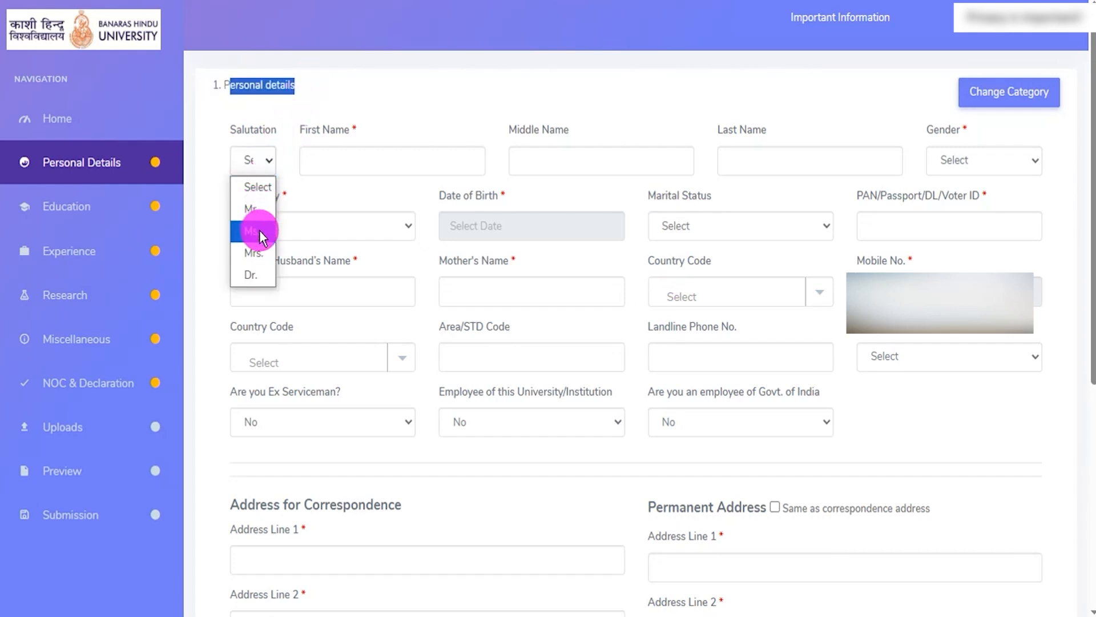
click(251, 208)
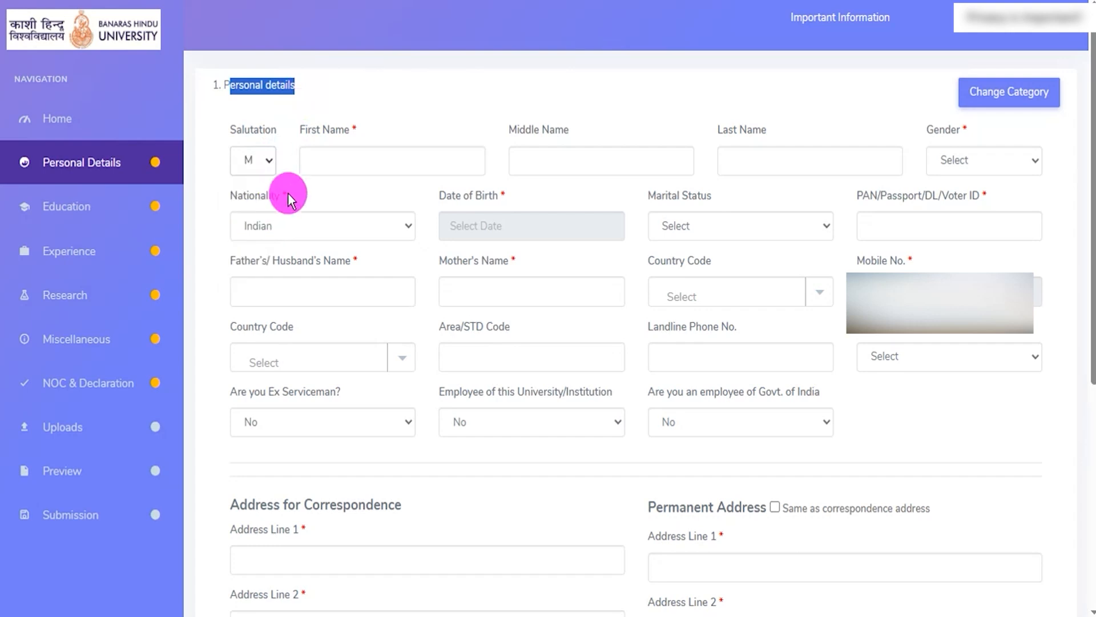
click(332, 161)
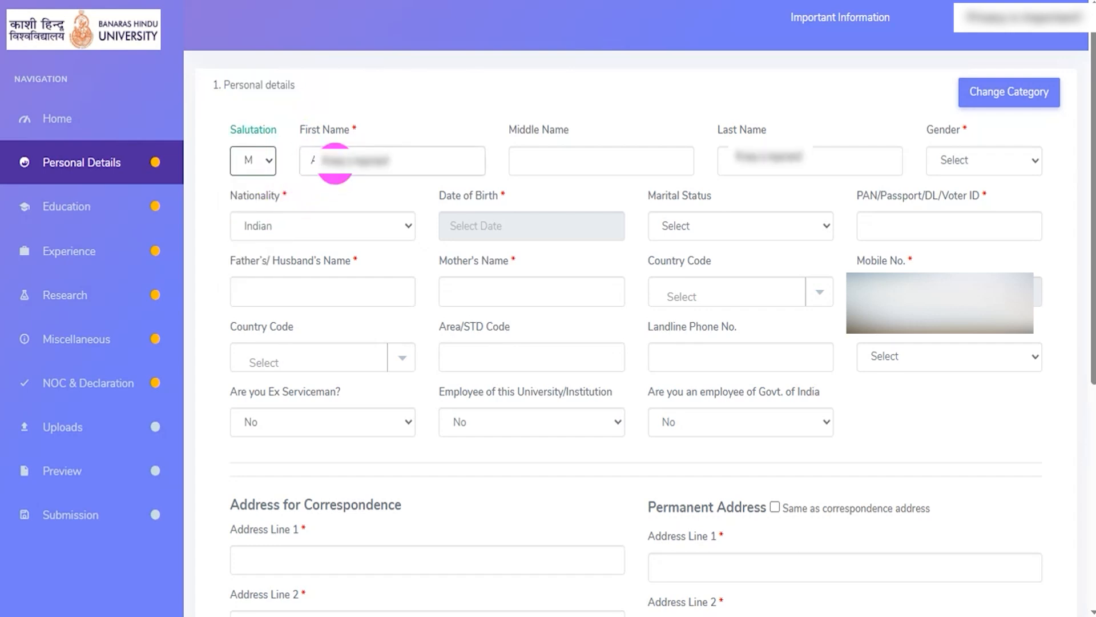
click(543, 162)
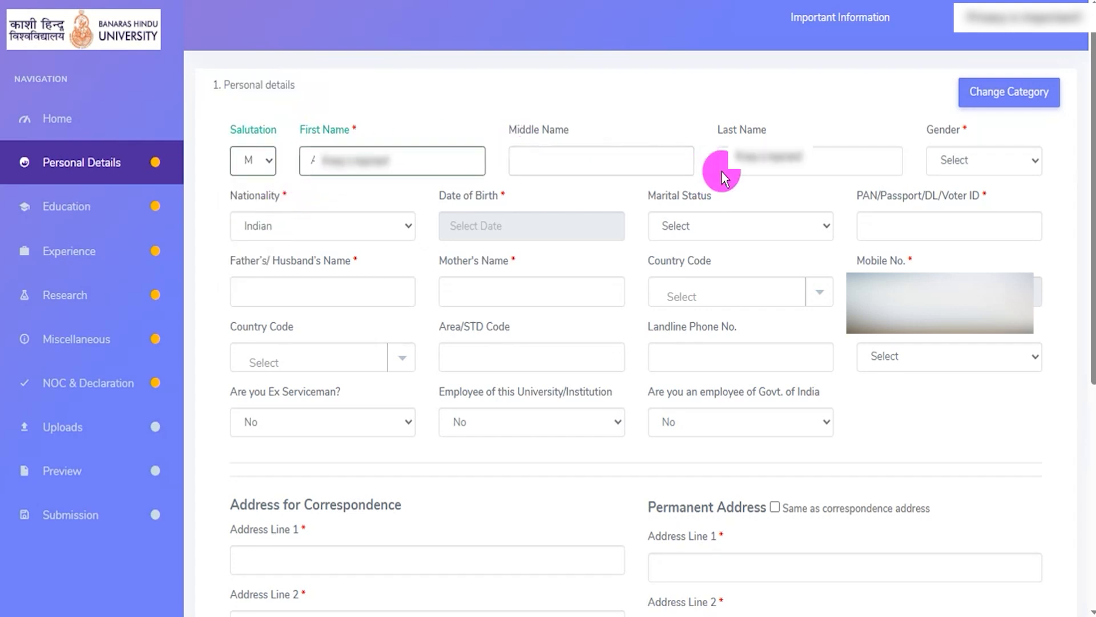
key(Tab)
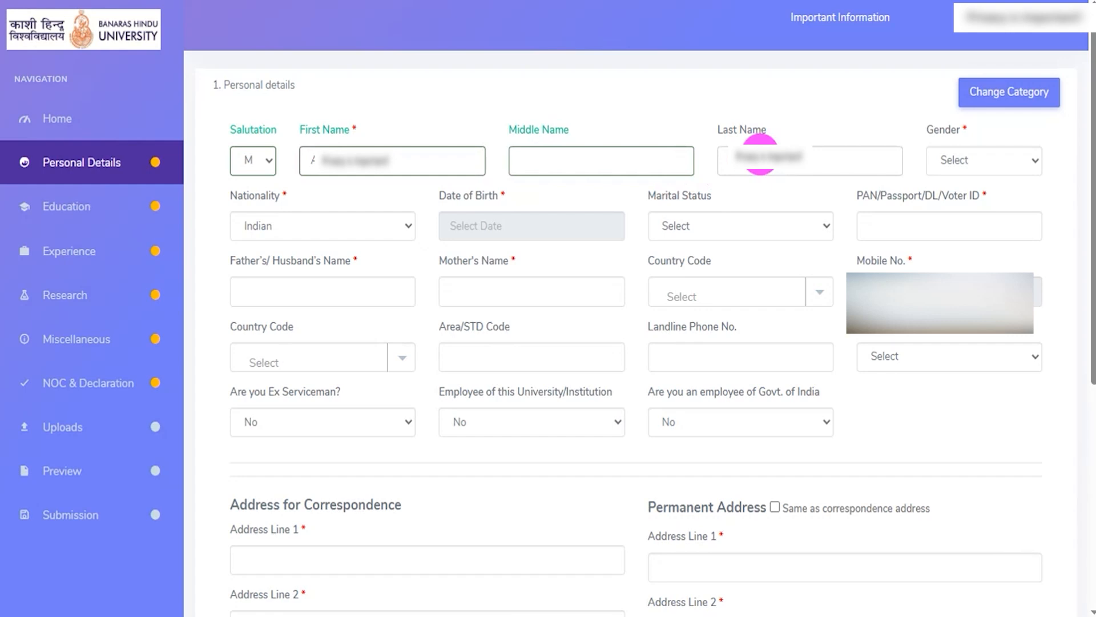
click(988, 159)
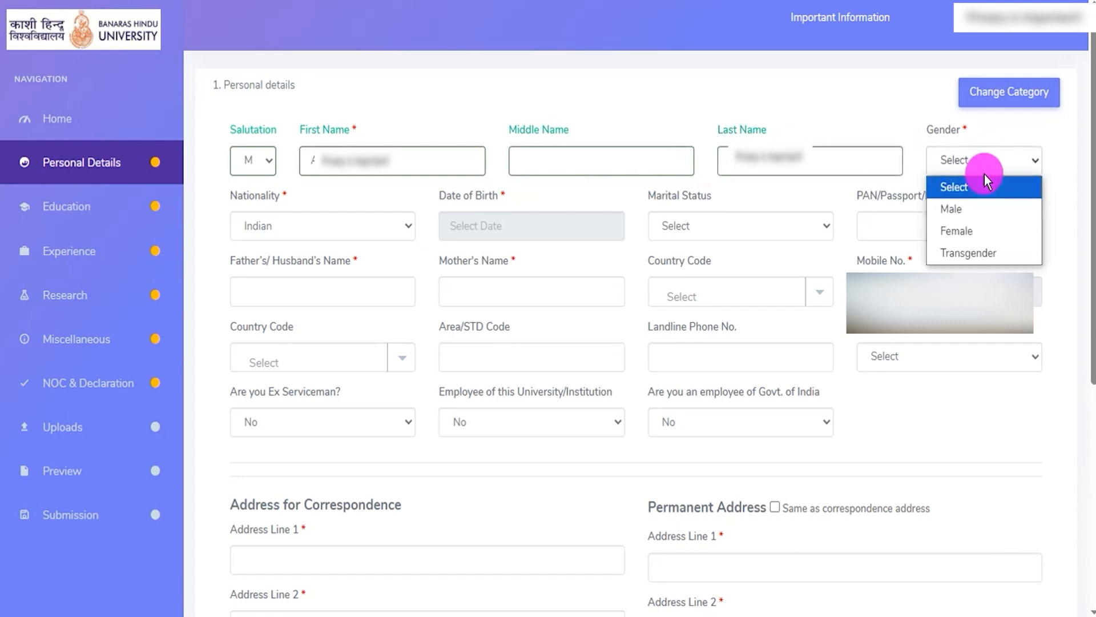
click(977, 208)
- Set the nationality to Indian and marital status to Single, showing the Date of Birth calendar and the PAN/Passport/DL/Voter ID field
click(294, 226)
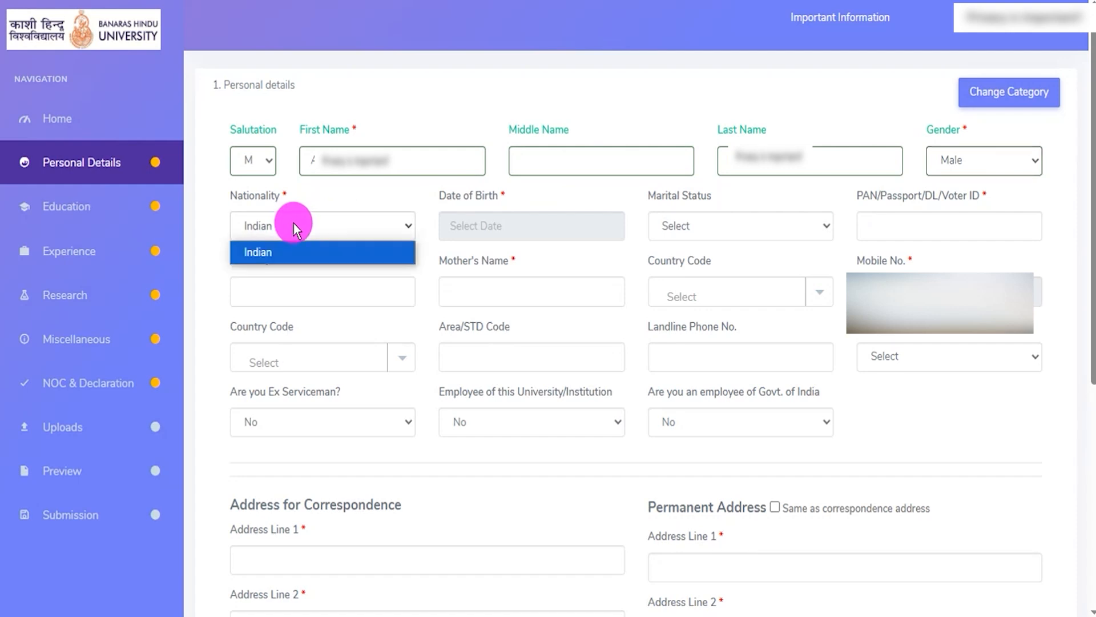
click(297, 252)
click(502, 226)
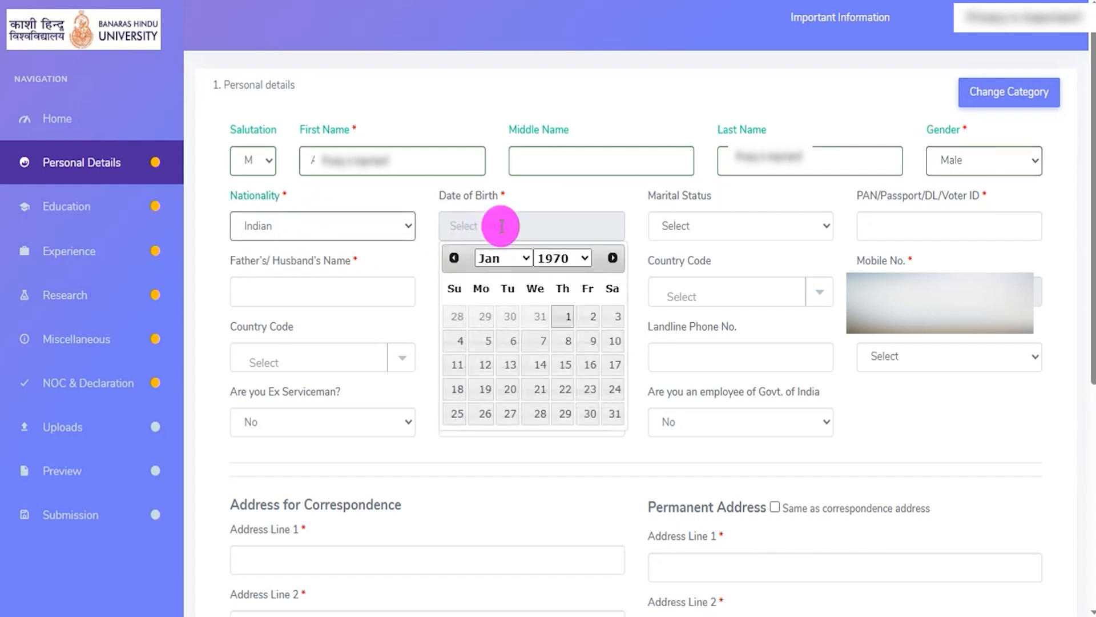
click(708, 220)
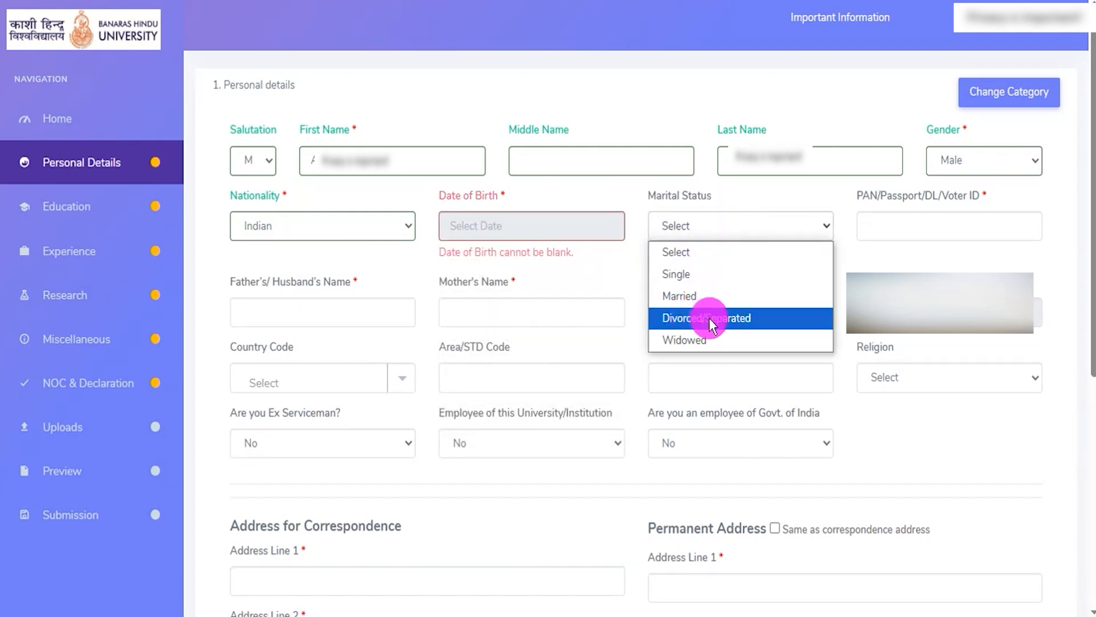
click(685, 274)
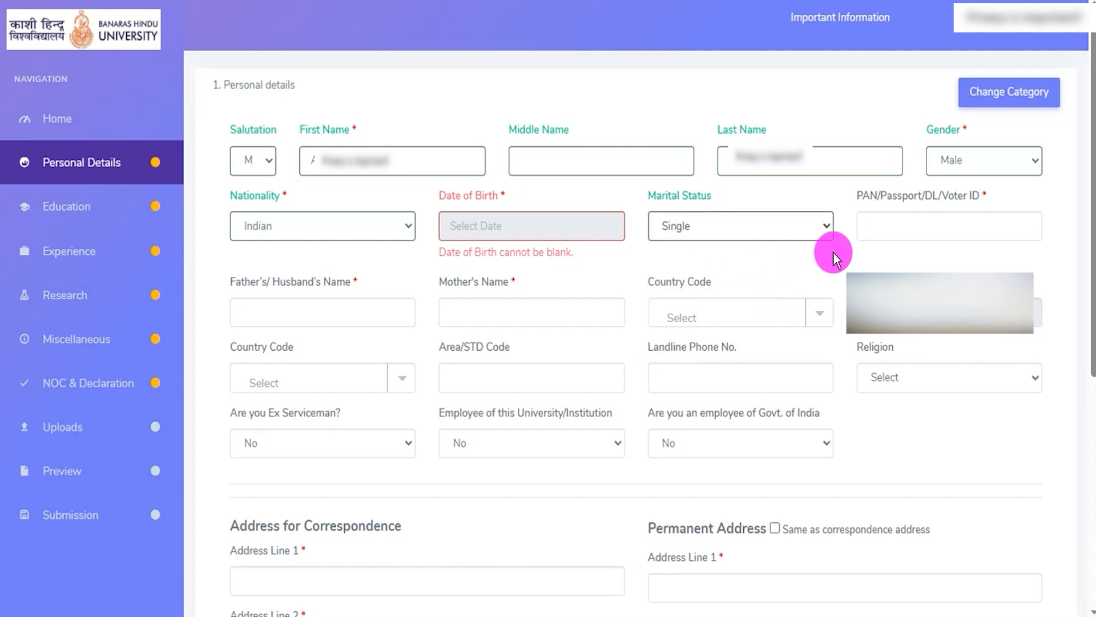
click(886, 229)
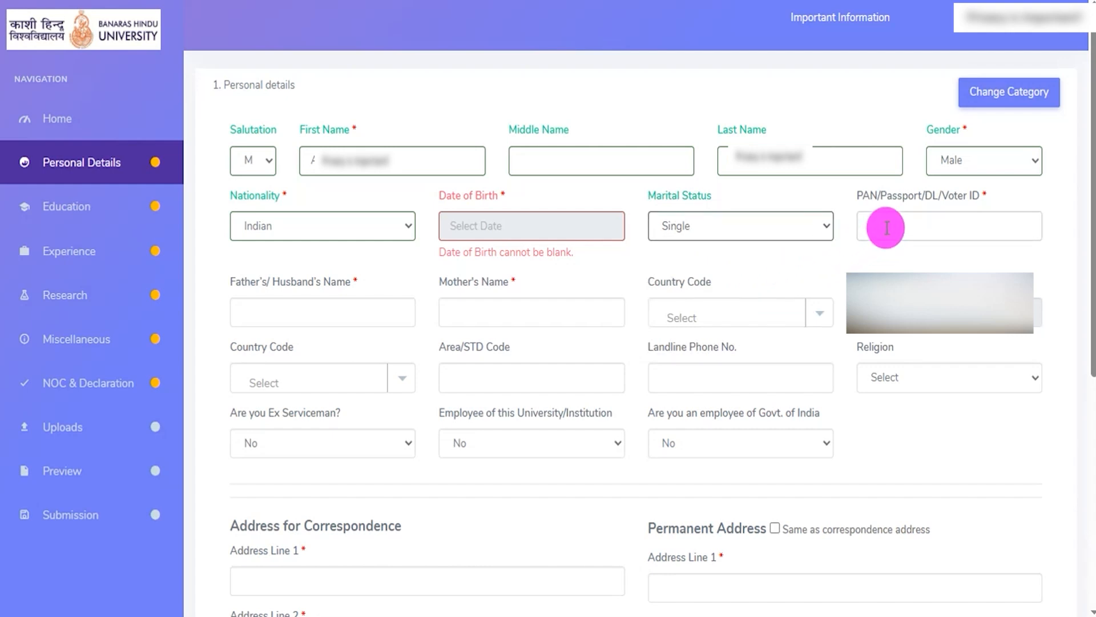
- Fill in the father's/husband's name and the mother's name of the applicant
click(298, 311)
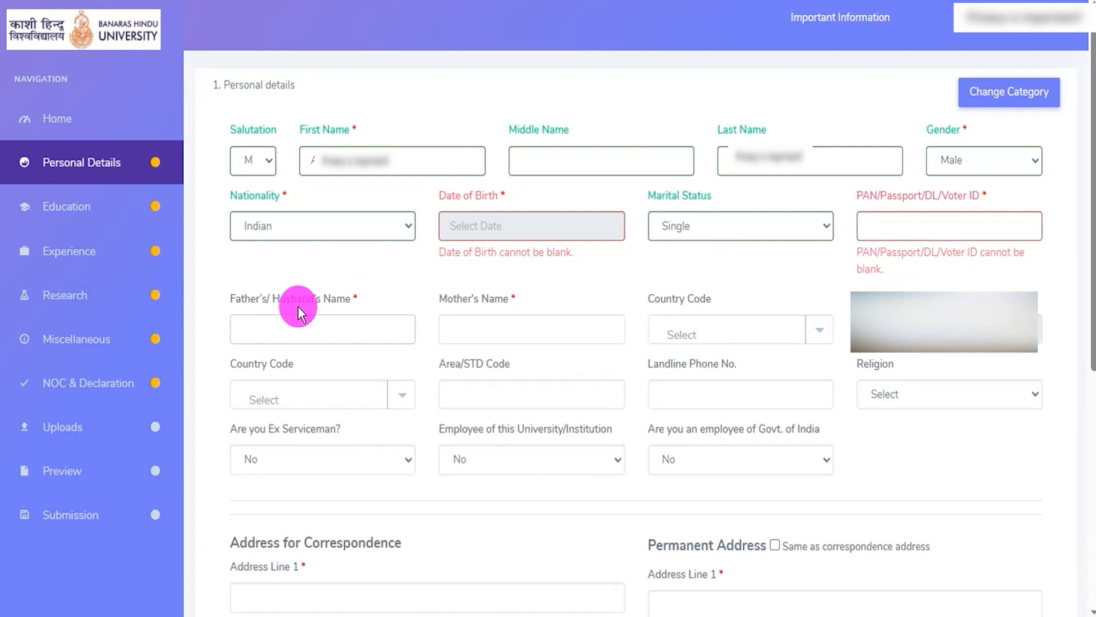
click(293, 325)
text(Rakes)
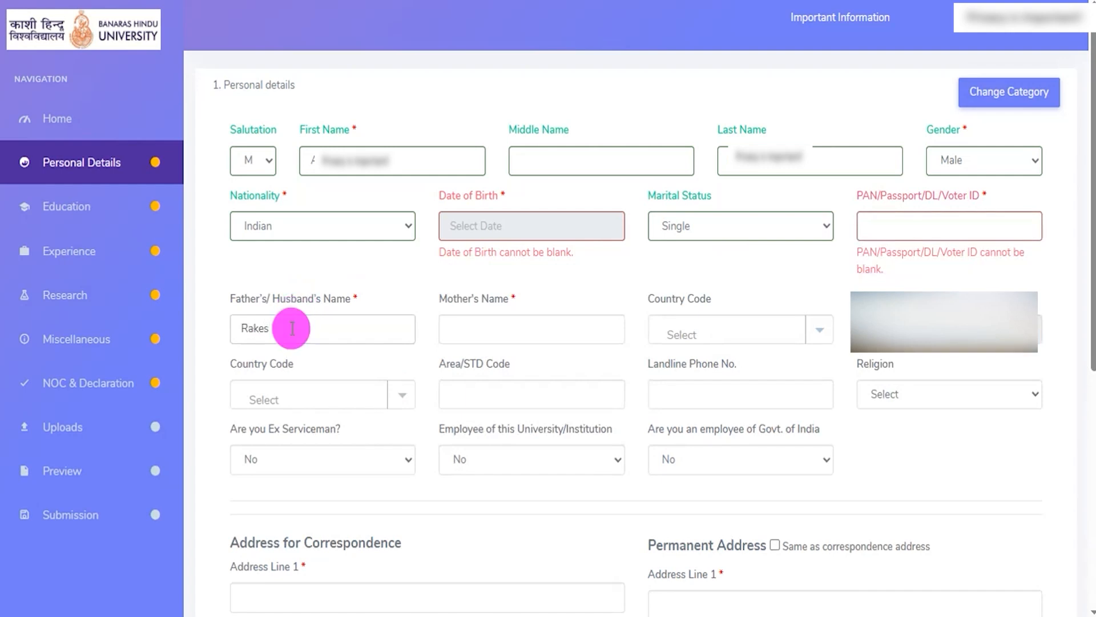
text(h)
click(500, 327)
text(Reena)
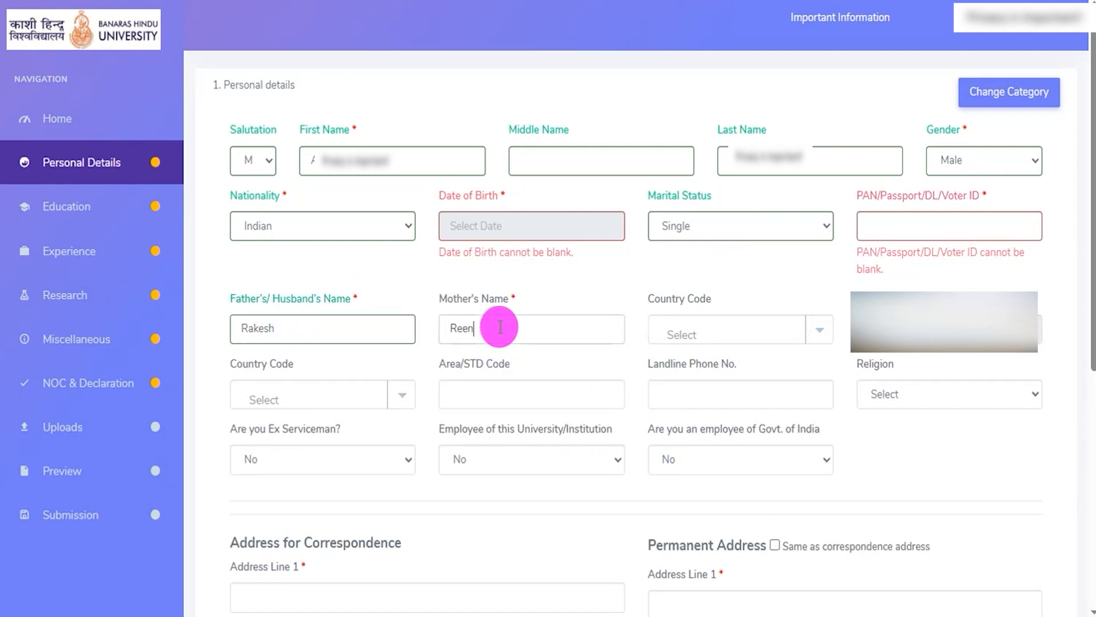
- Search the mobile number's Country Code options for "ind" and choose India (91)
click(724, 332)
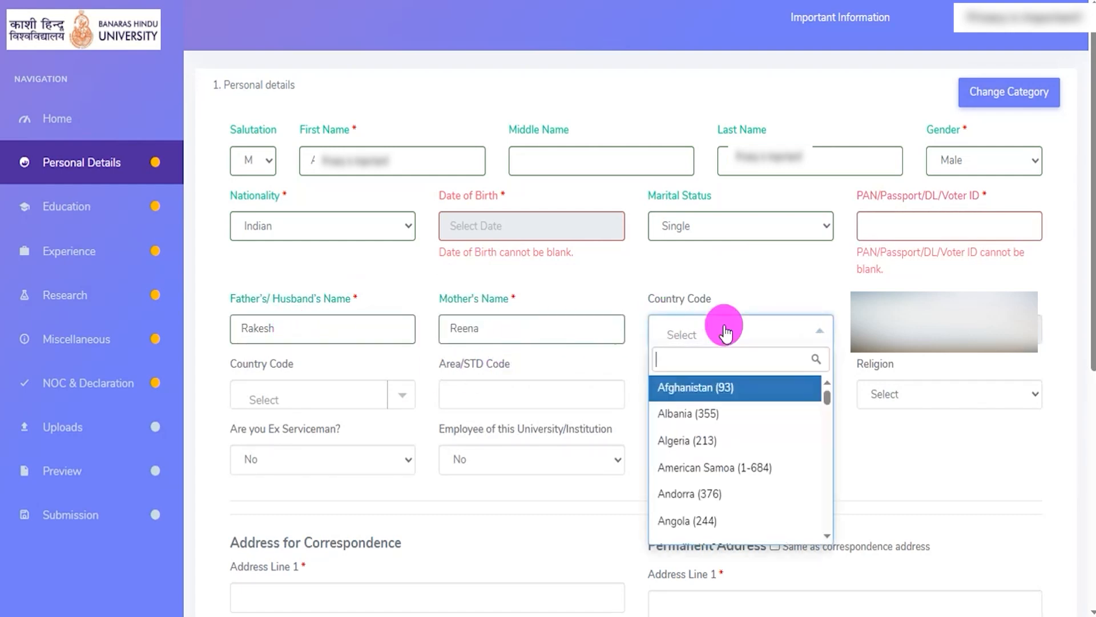
scroll(702, 434, down, 5)
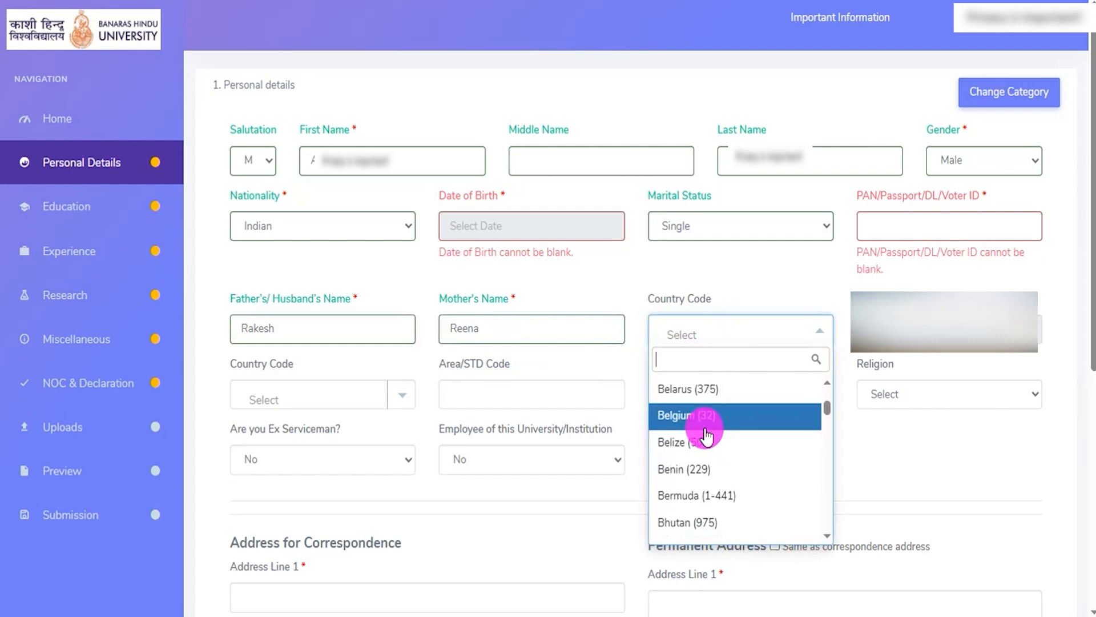
text(ind)
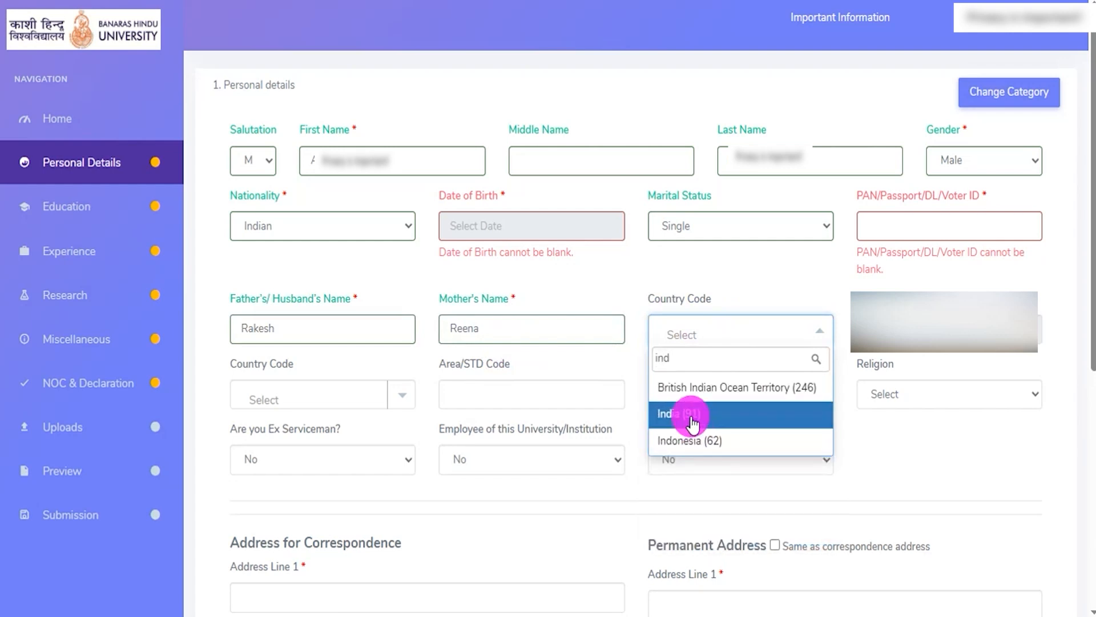
click(694, 412)
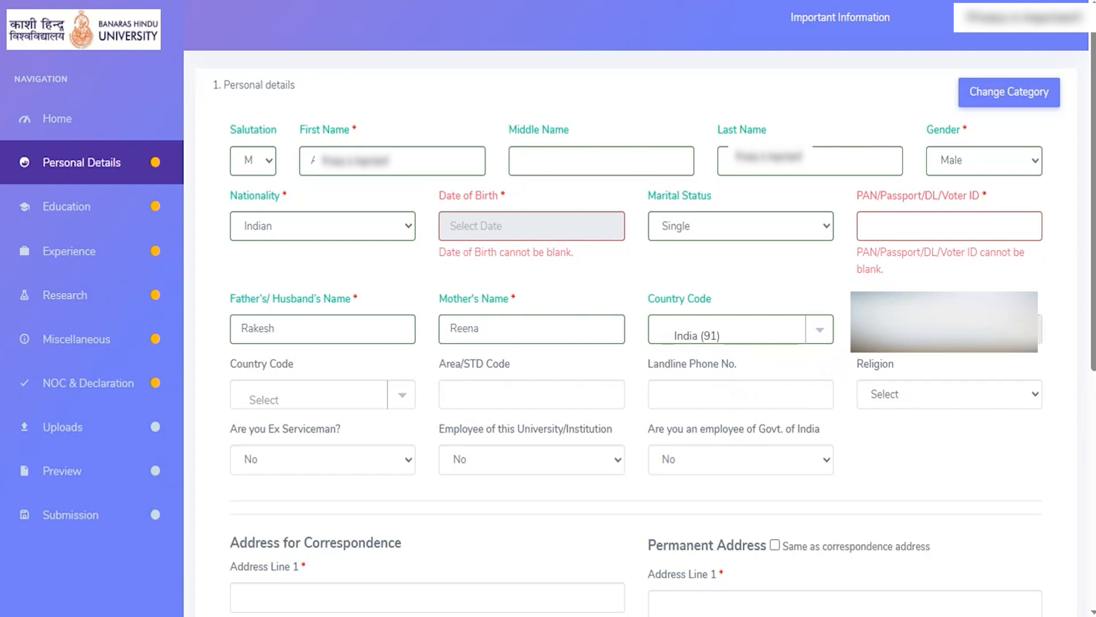
- Choose India (91) as the landline country code, leave the area code and landline number blank, and set the religion to Hindu
click(329, 400)
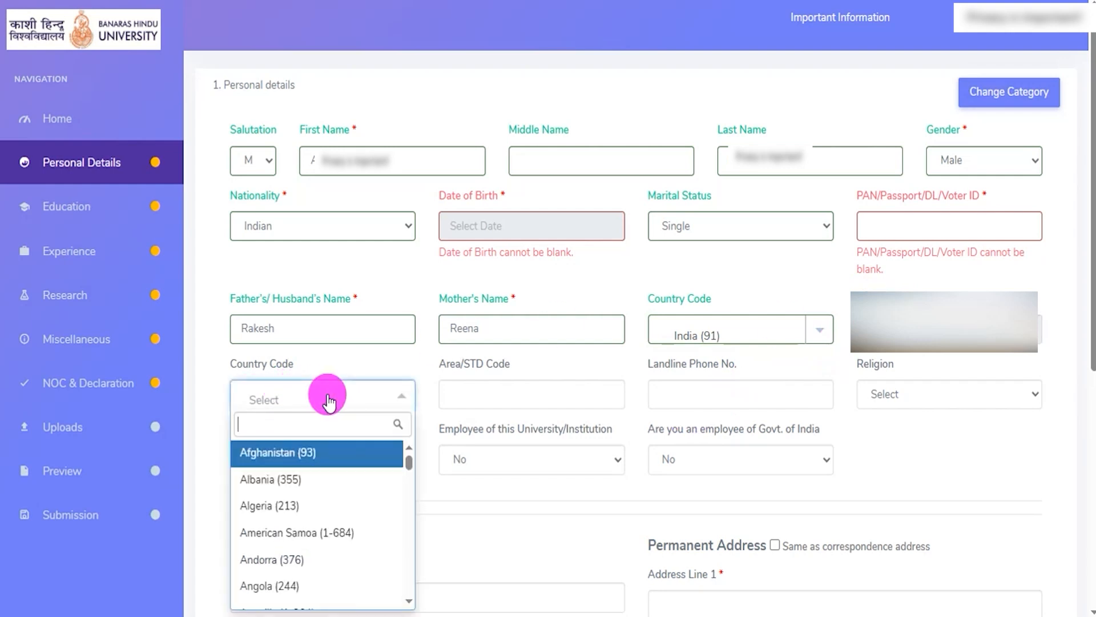
text(indi)
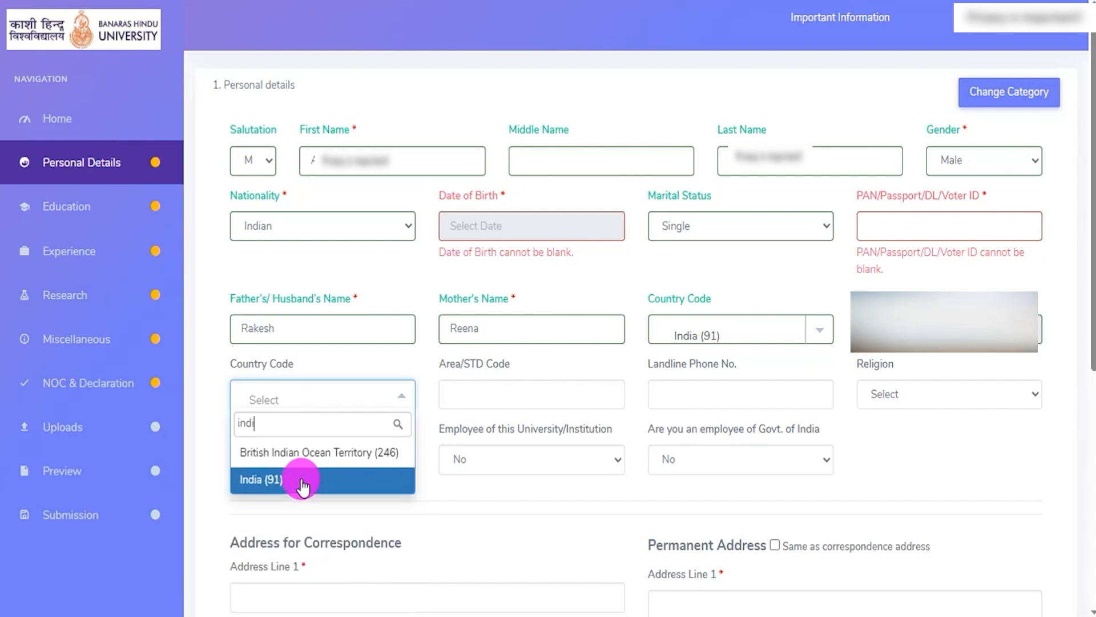
click(303, 484)
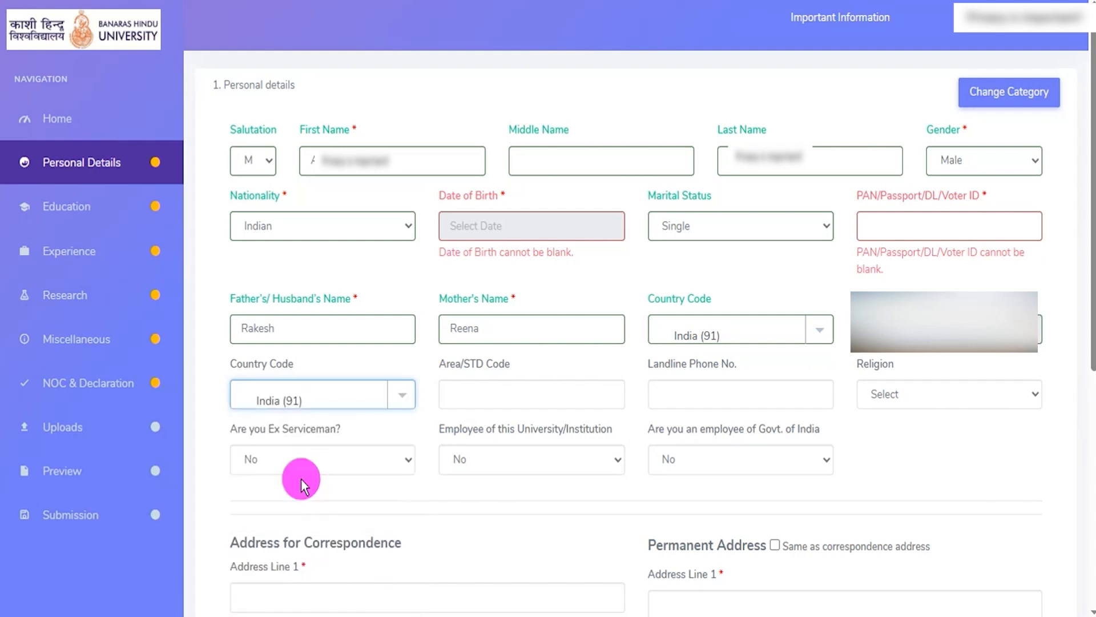
click(476, 389)
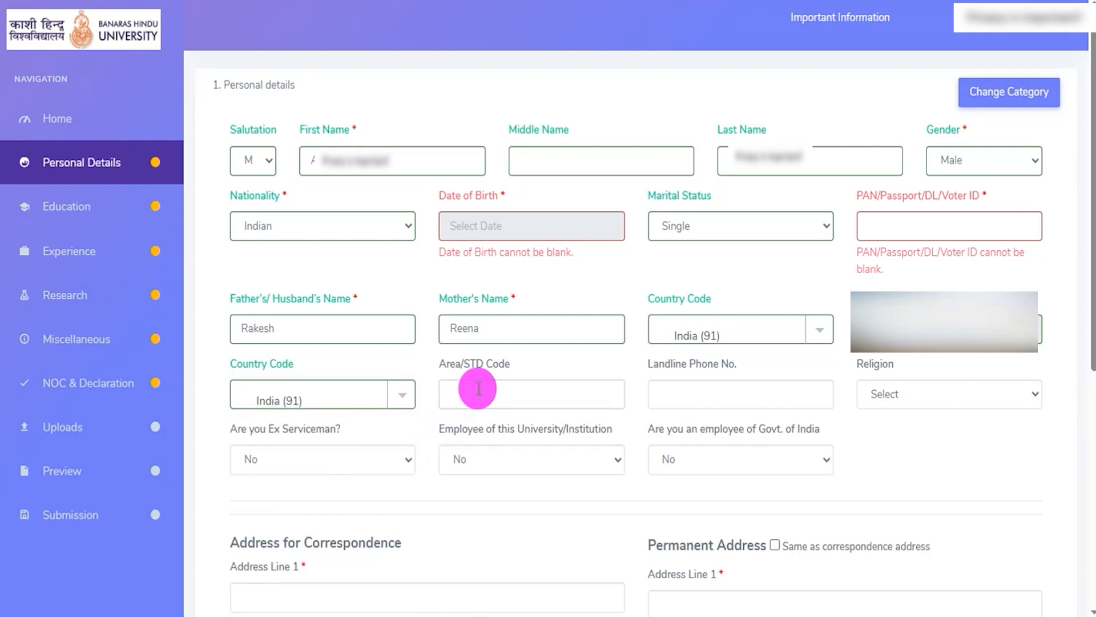
click(699, 384)
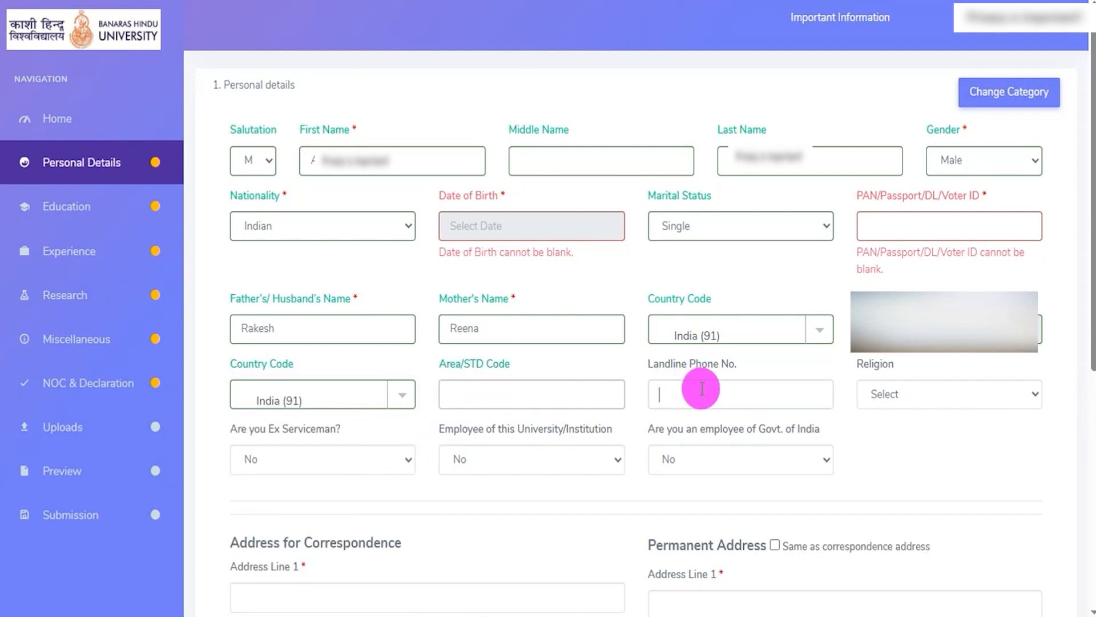
click(884, 393)
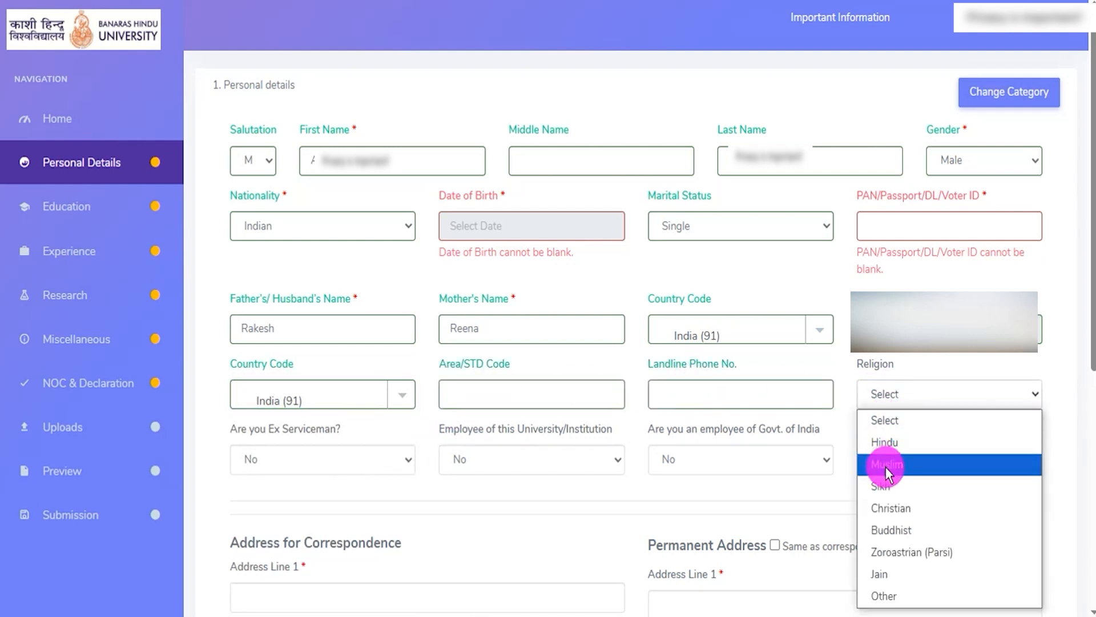
click(887, 445)
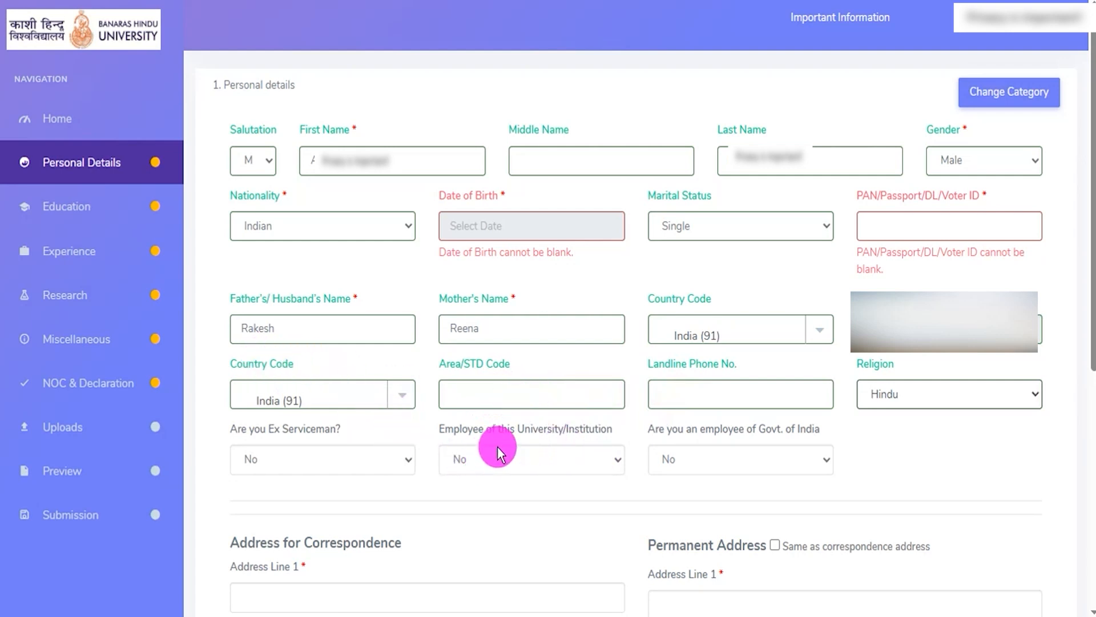
- Answer Yes to the Ex Serviceman question and No to Employee of this University/Institution
click(296, 454)
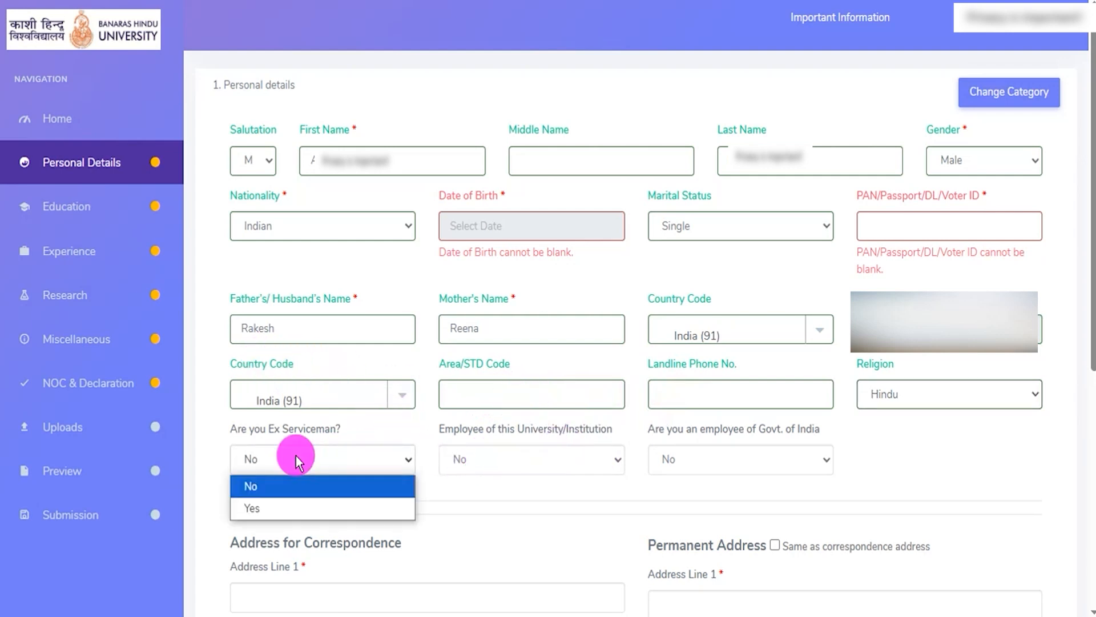
click(289, 507)
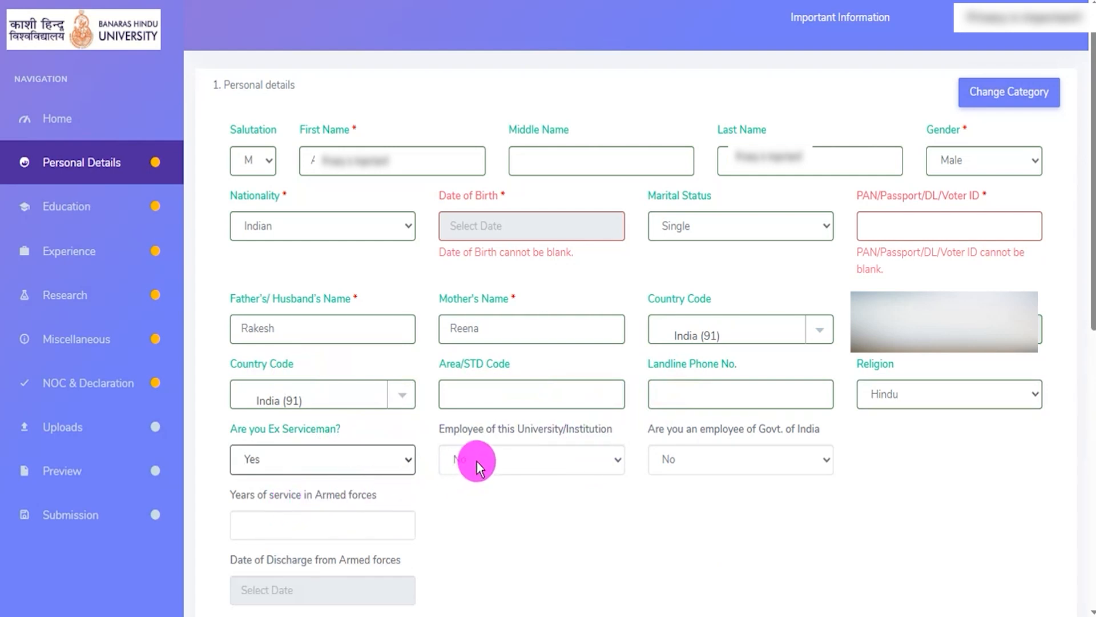
click(498, 460)
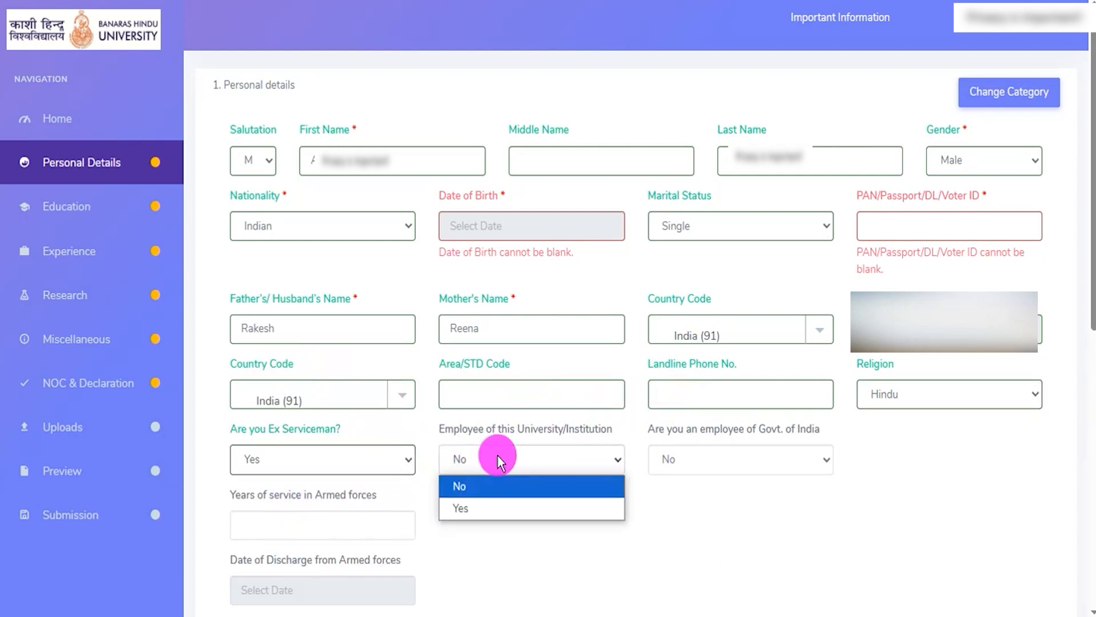
click(481, 487)
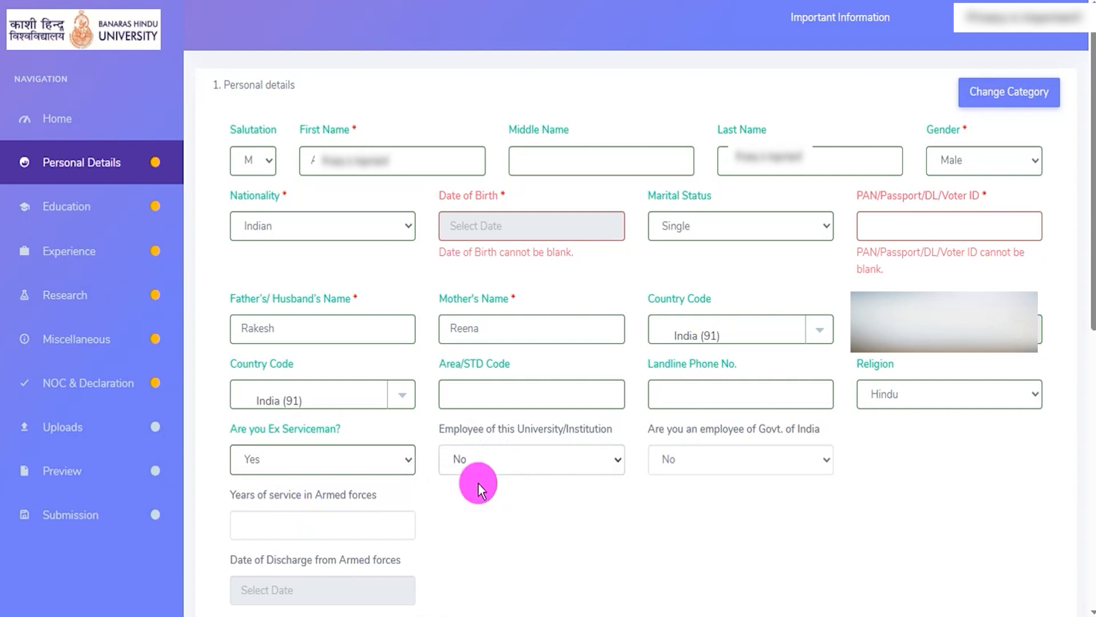
- Show the Years of service in Armed forces field under the Yes answer, and set Are you Ex Serviceman to No
click(347, 455)
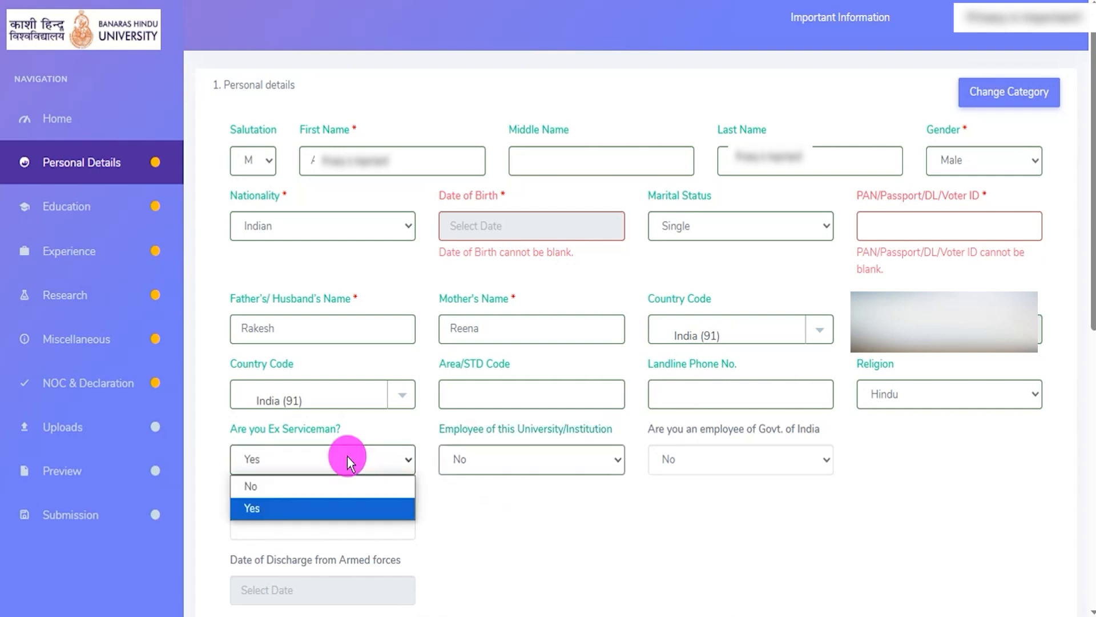
click(333, 488)
click(330, 456)
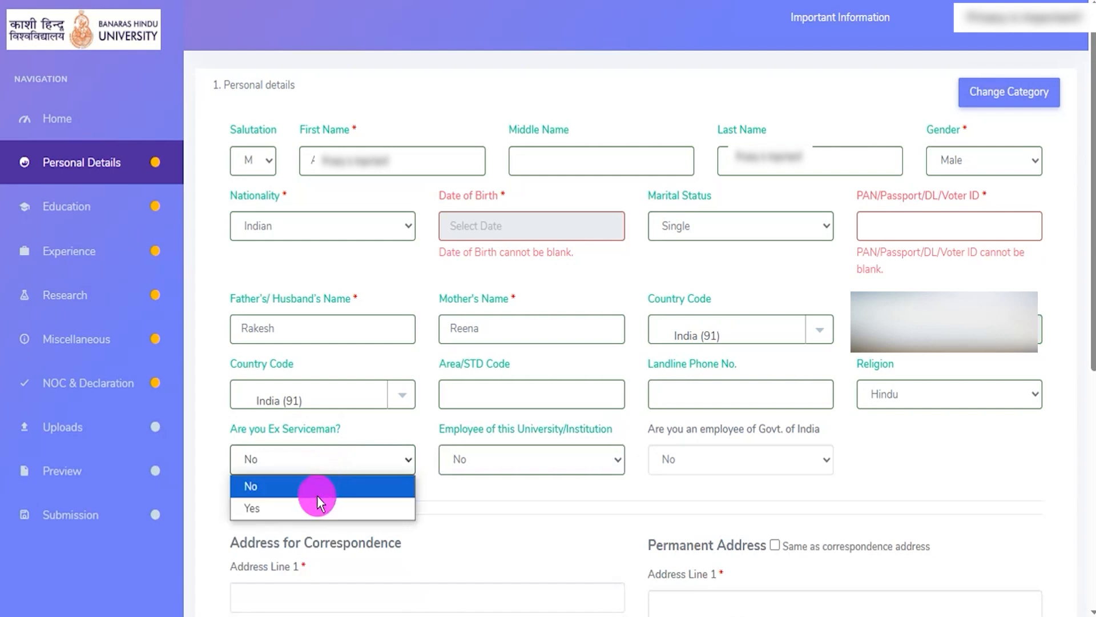
click(315, 505)
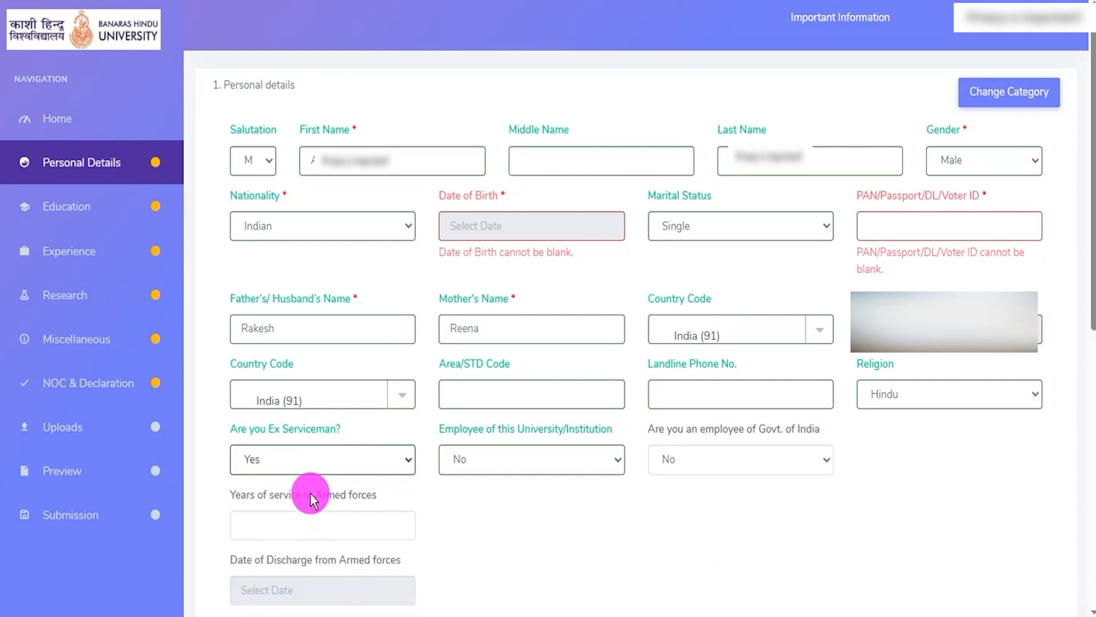
click(282, 523)
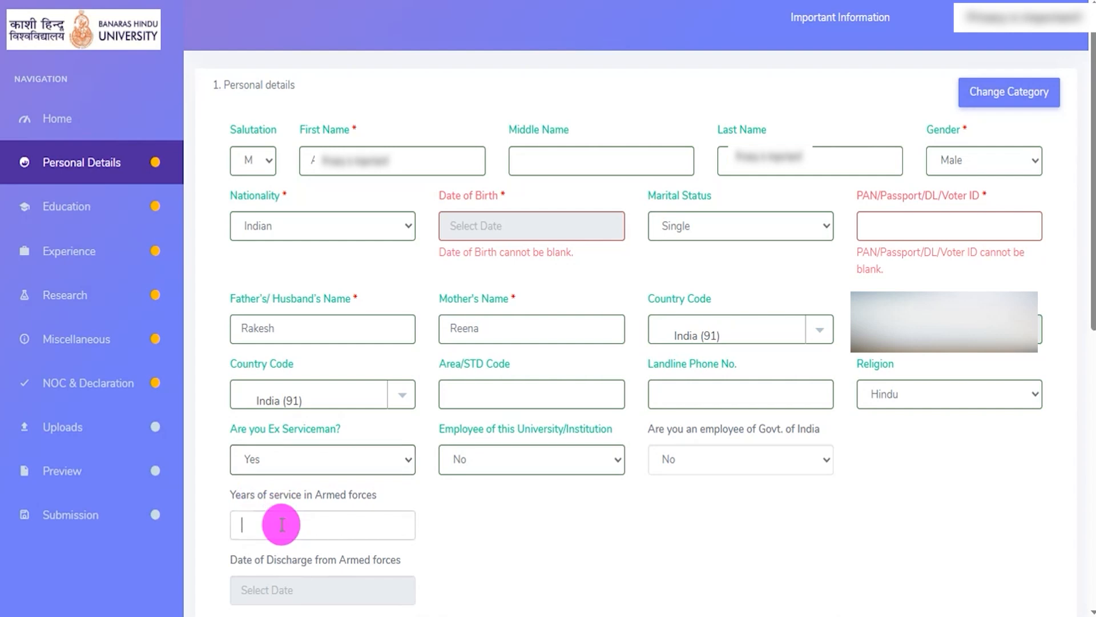
click(299, 460)
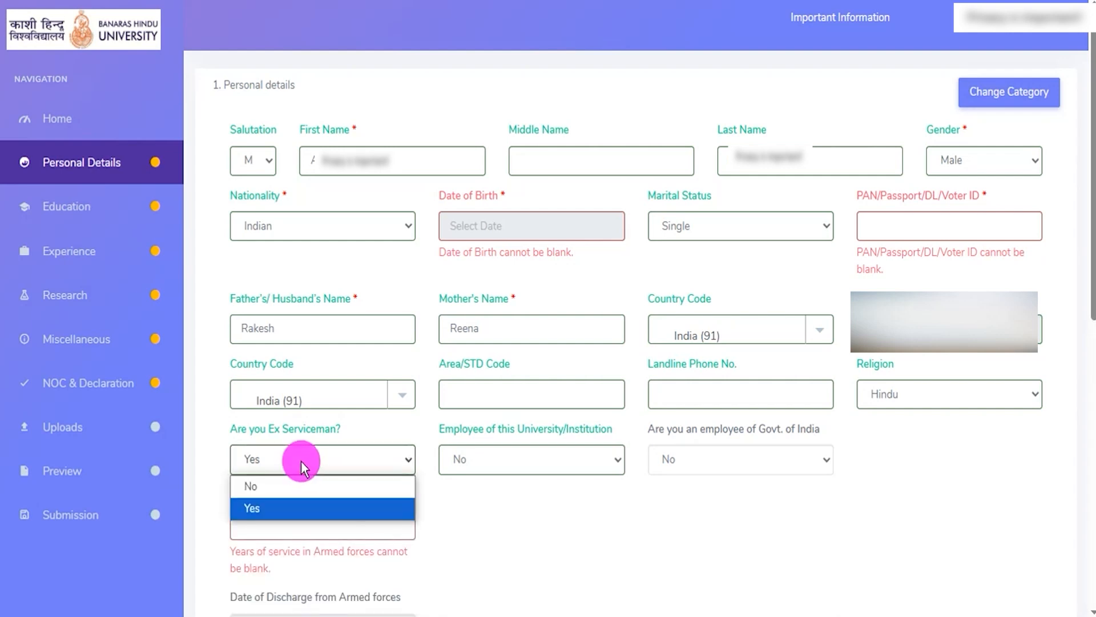
click(262, 487)
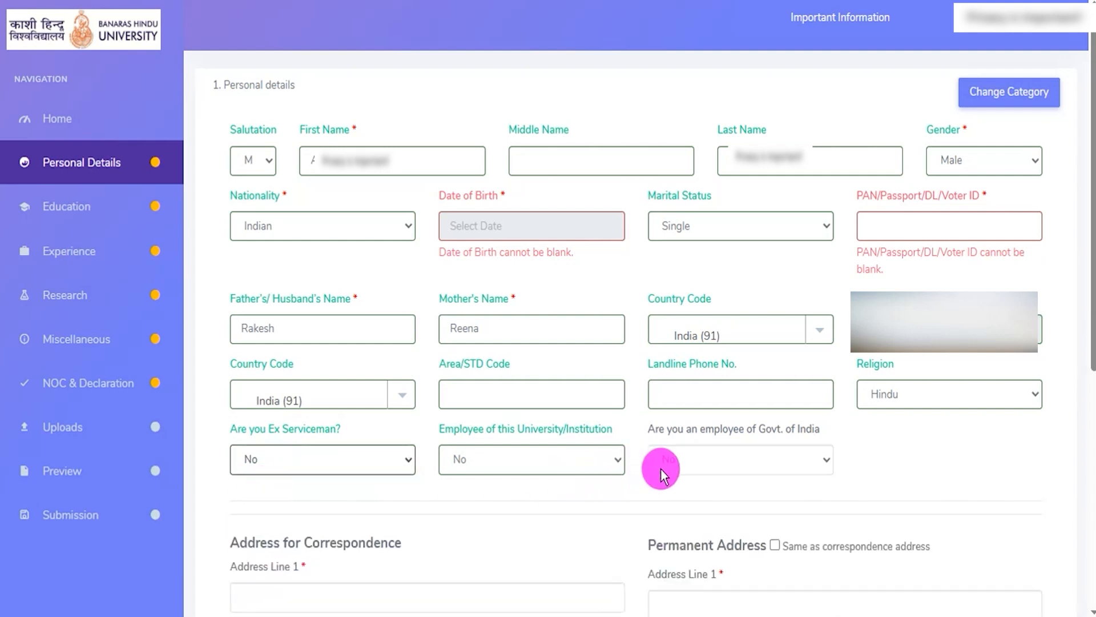
- Try Yes for the Govt. of India employee question, and set the answer to No
drag(666, 429, 794, 430)
click(756, 464)
click(703, 507)
click(708, 454)
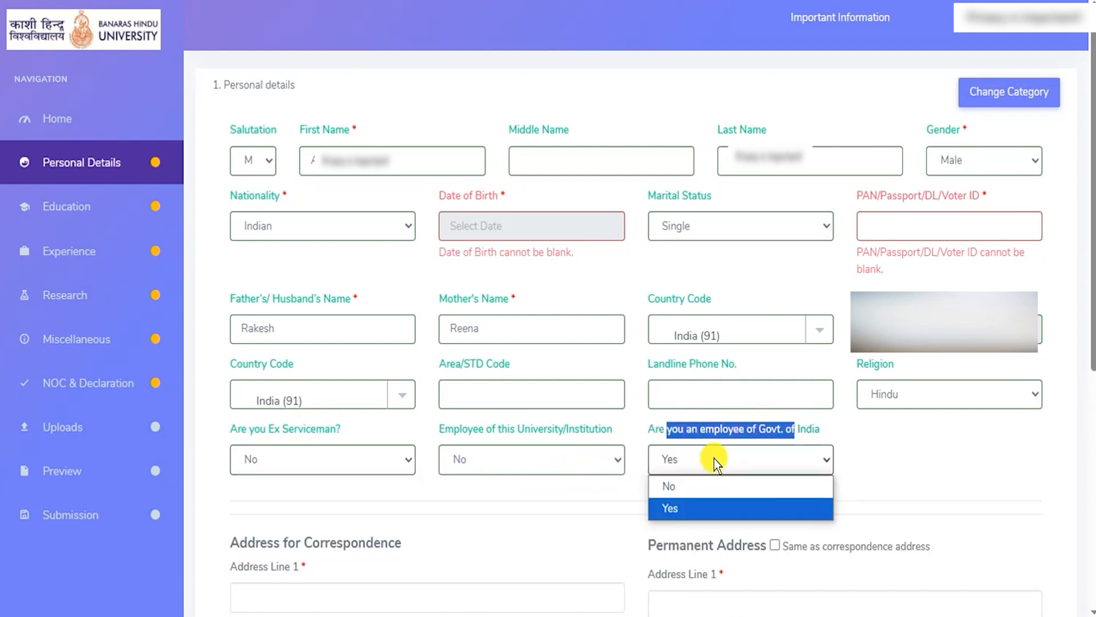
click(691, 484)
click(887, 471)
- Compare the correspondence and permanent address sections, and mark the permanent address as same as the correspondence address
scroll(888, 468, down, 6)
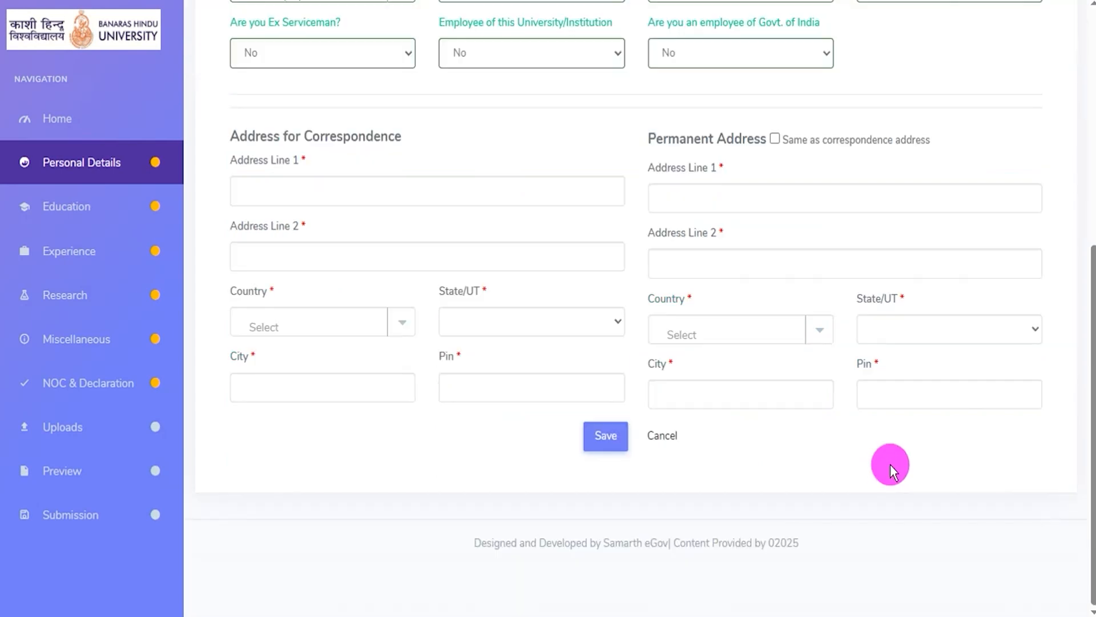
drag(255, 136, 379, 136)
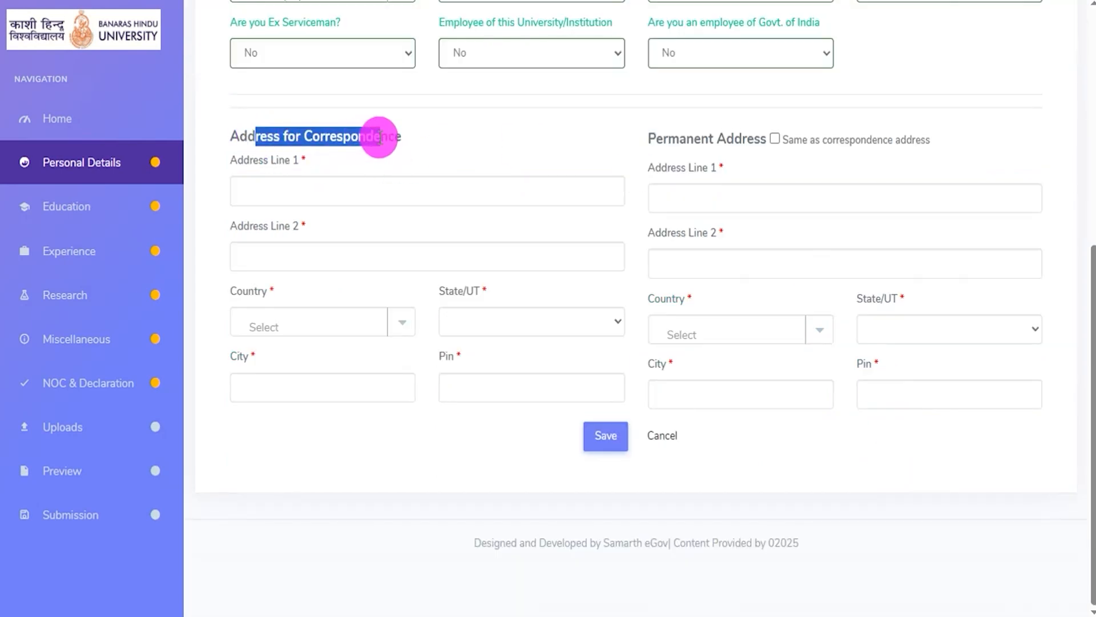
drag(663, 133, 679, 133)
drag(679, 133, 733, 137)
drag(255, 136, 375, 136)
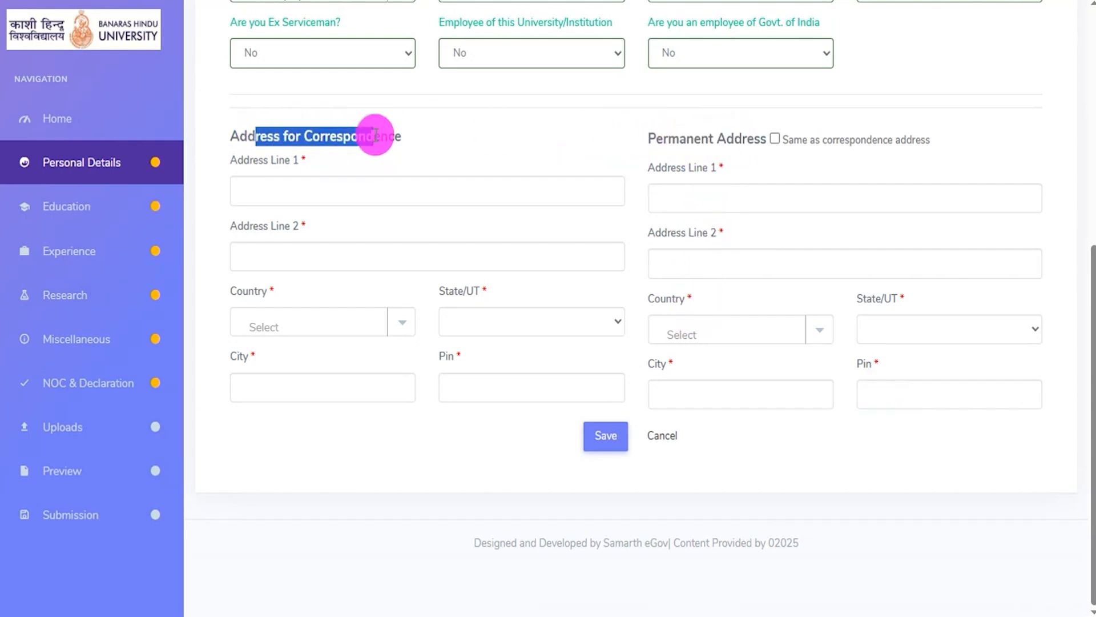
drag(824, 140, 894, 147)
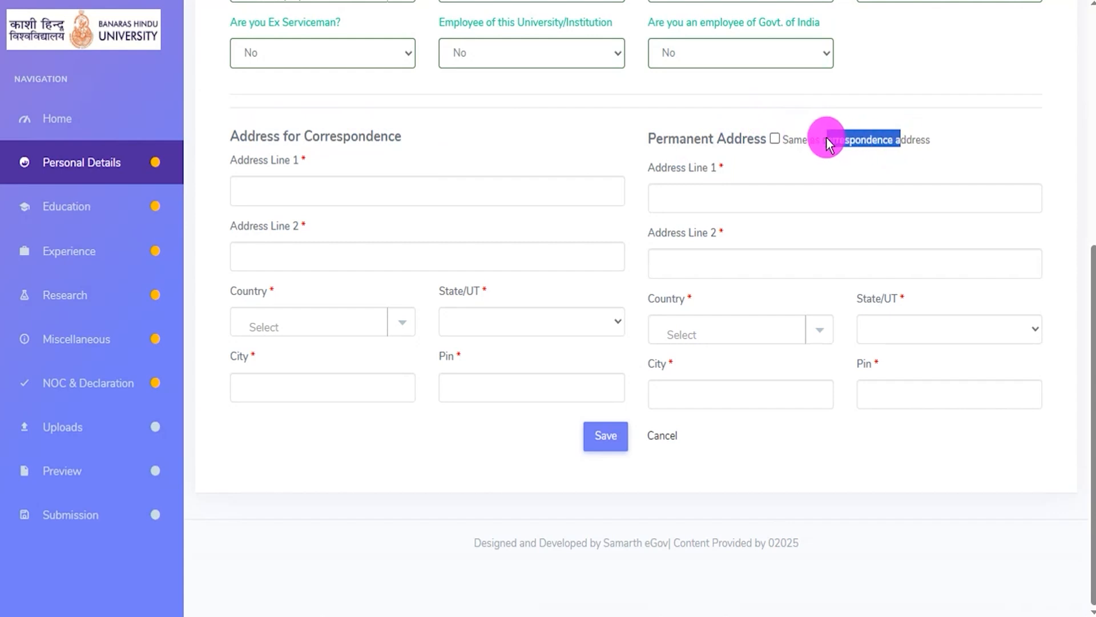
click(775, 139)
drag(662, 140, 735, 141)
drag(250, 137, 380, 135)
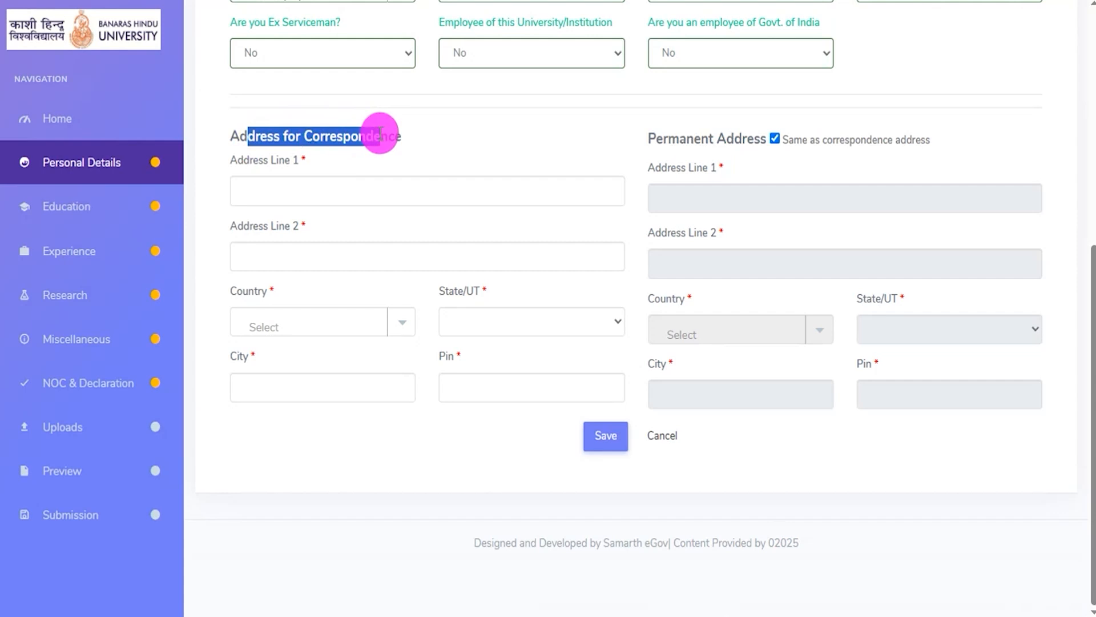
- Save the completed Personal details form
click(531, 470)
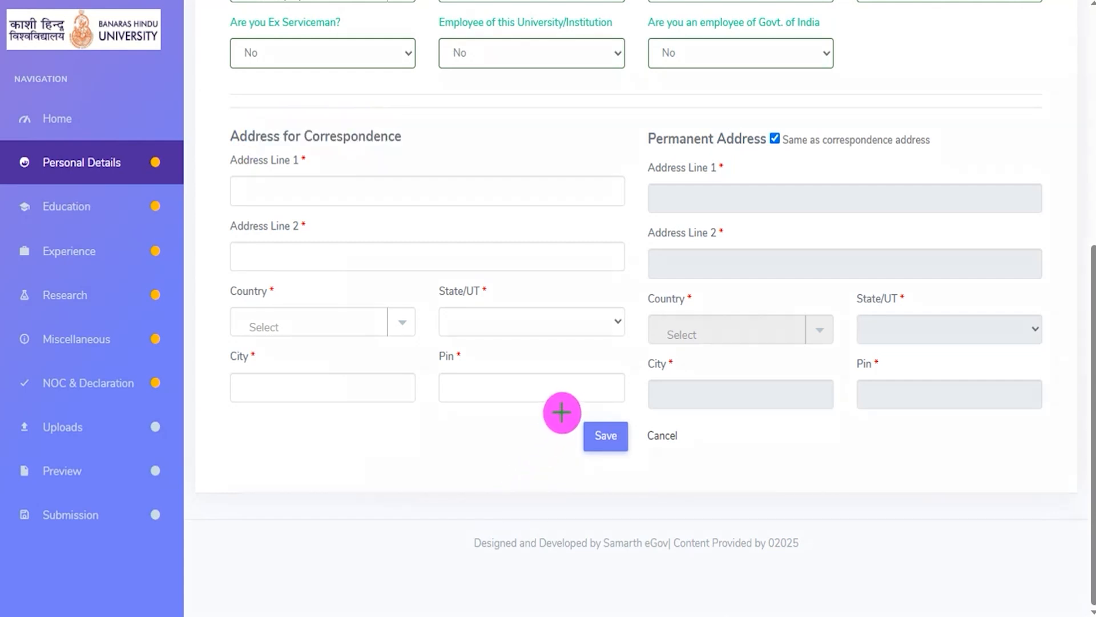
mouse_move(562, 412)
mouse_down()
mouse_move(607, 411)
mouse_move(634, 443)
mouse_move(634, 465)
mouse_up()
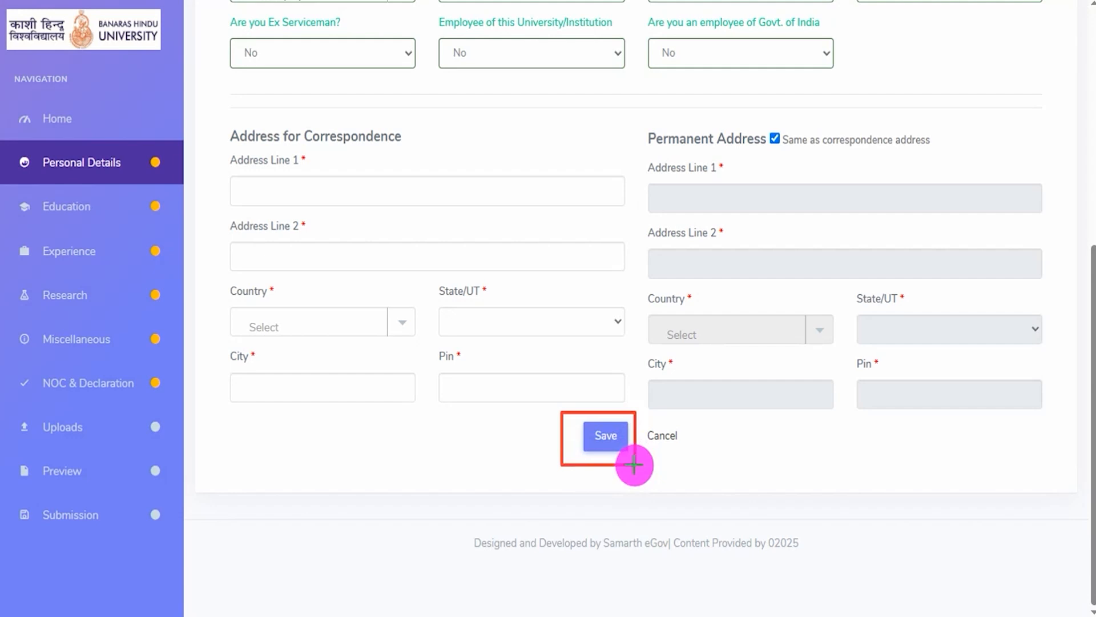
click(606, 435)
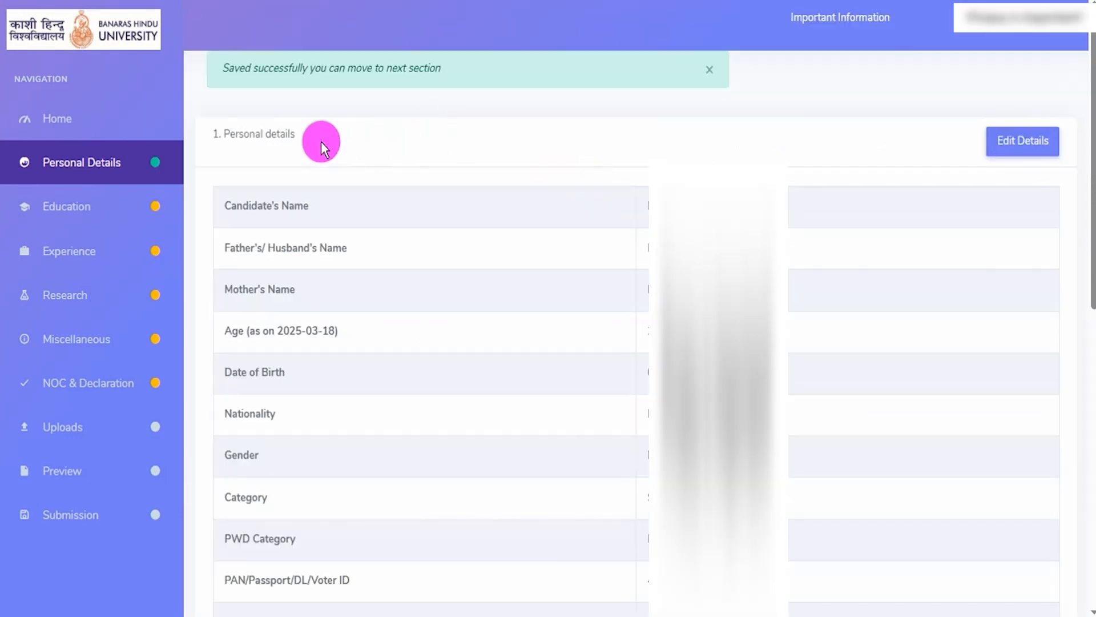
- Review the saved personal details from the candidate's name down to the gender, and locate the option for editing them
drag(223, 134, 293, 131)
drag(274, 210, 332, 211)
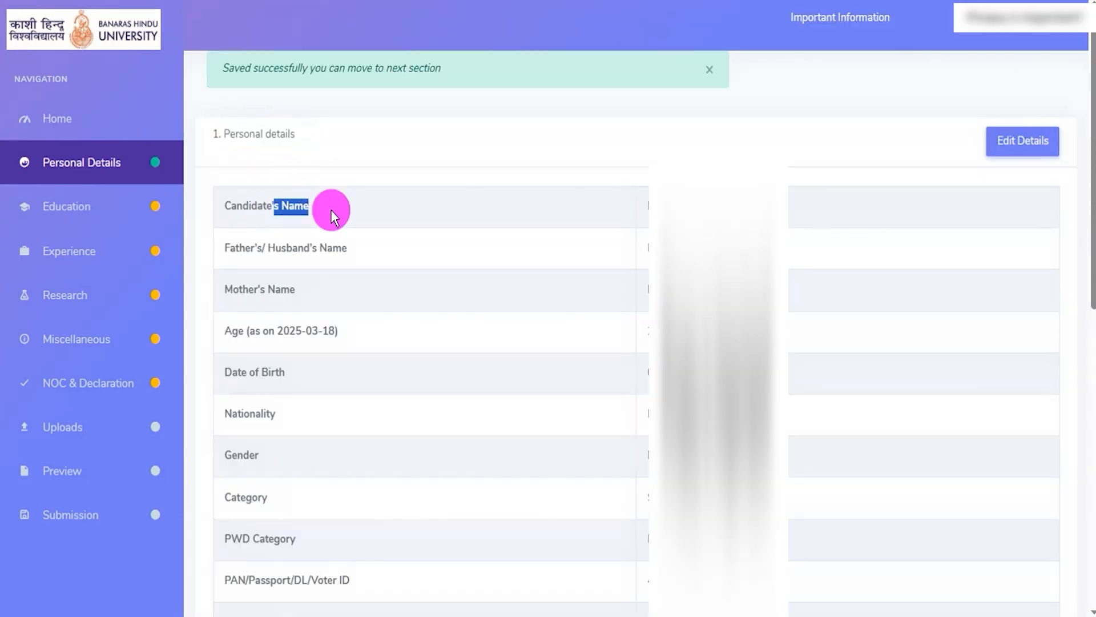
drag(276, 246, 343, 246)
drag(261, 330, 303, 331)
drag(238, 372, 262, 372)
drag(236, 412, 252, 413)
drag(237, 454, 259, 455)
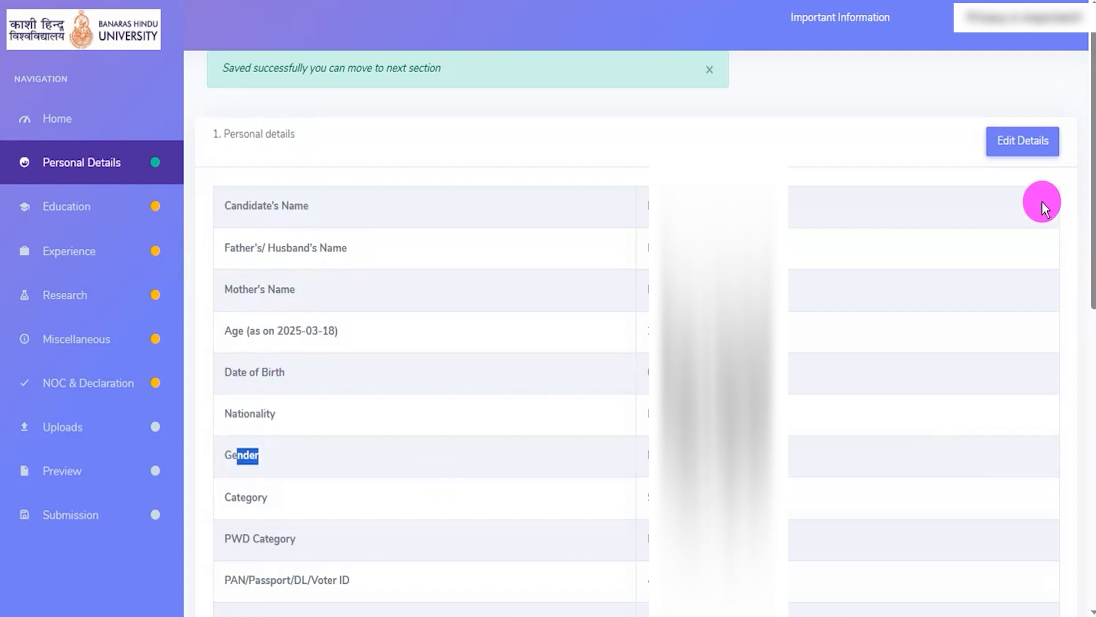
click(1022, 148)
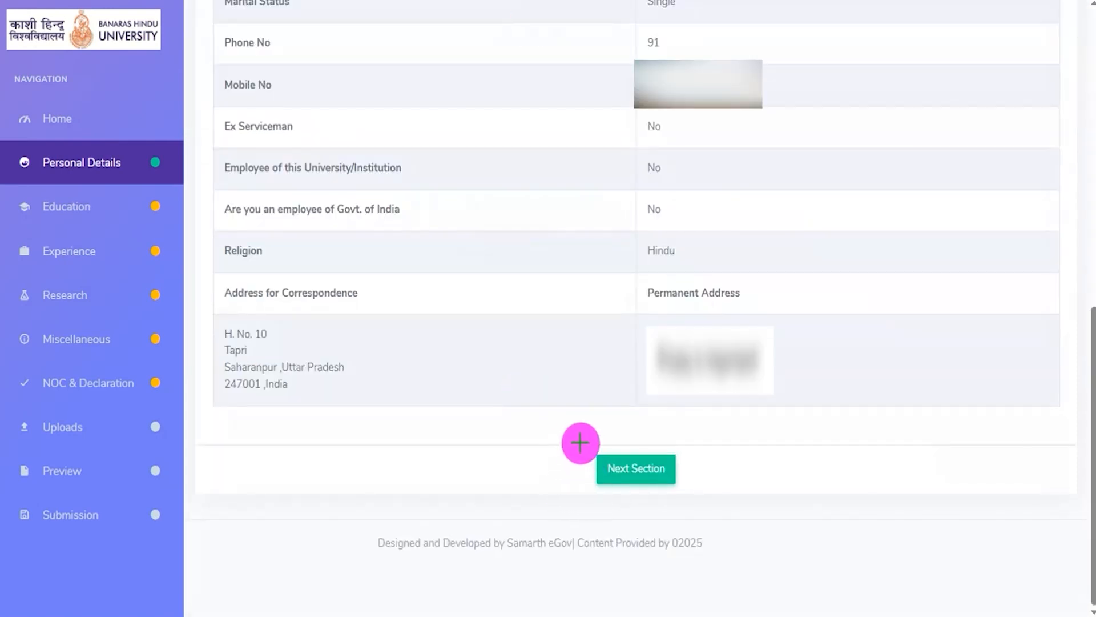
- Proceed from the saved personal details to the Education section
mouse_move(573, 442)
mouse_down()
mouse_move(659, 448)
mouse_move(697, 482)
mouse_move(701, 501)
mouse_up()
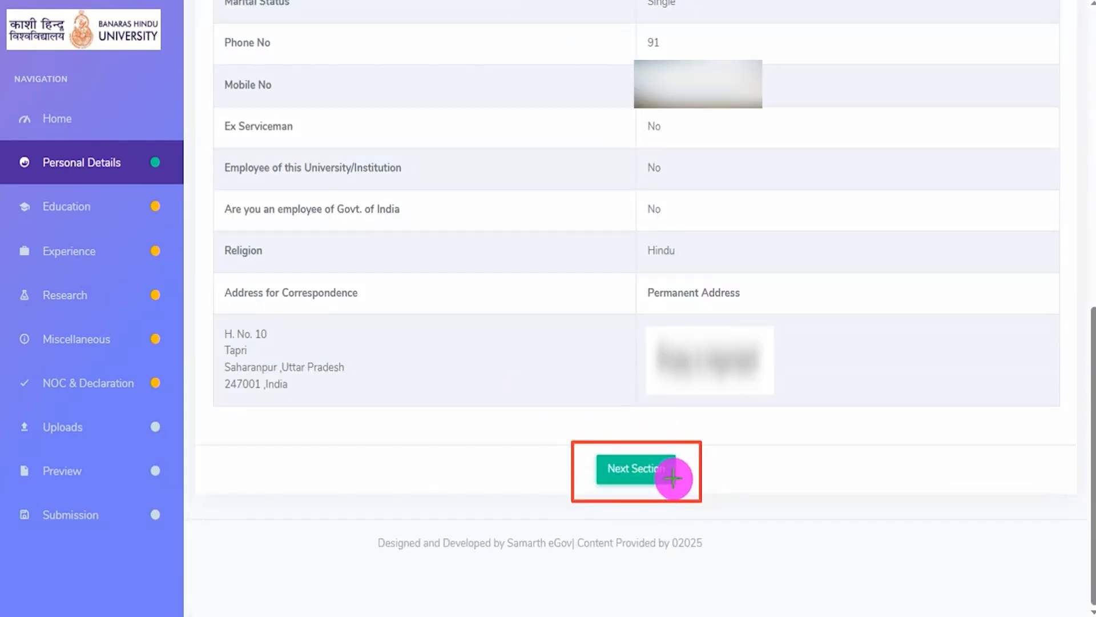
click(678, 478)
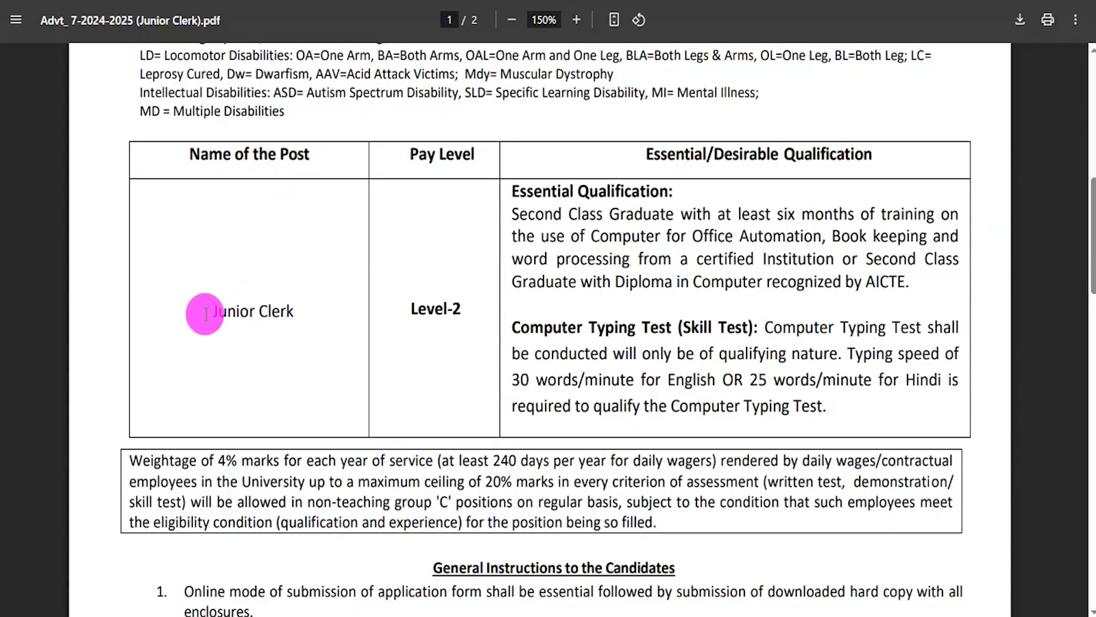
- Examine the Junior Clerk post's essential qualification in the advertisement PDF, covering the graduation, computer training and AICTE diploma requirements
drag(206, 313, 298, 312)
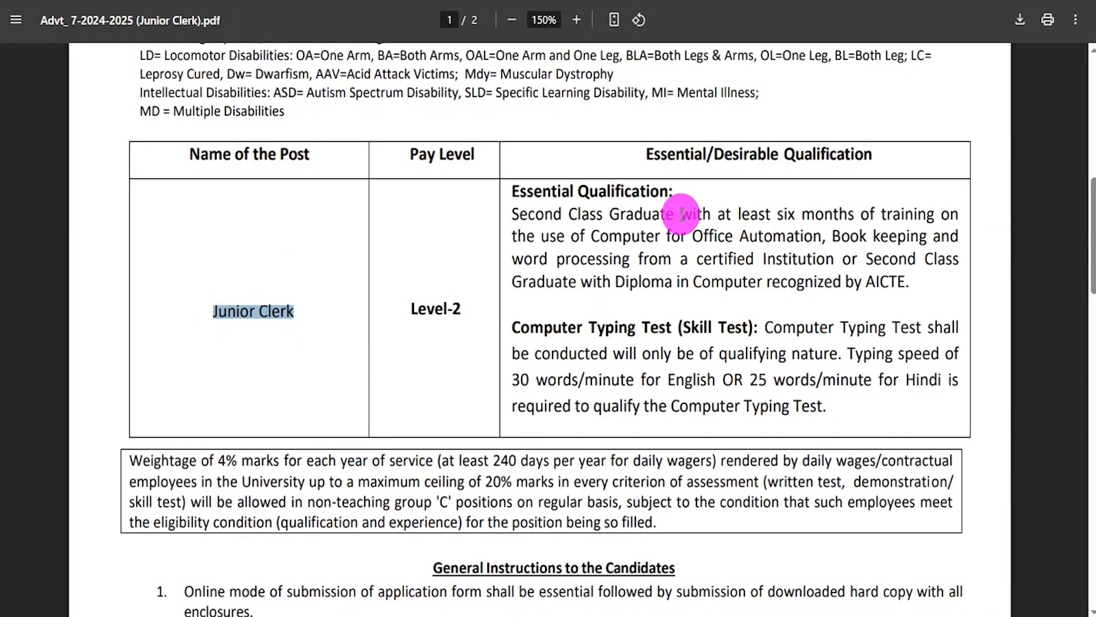
drag(552, 215, 900, 283)
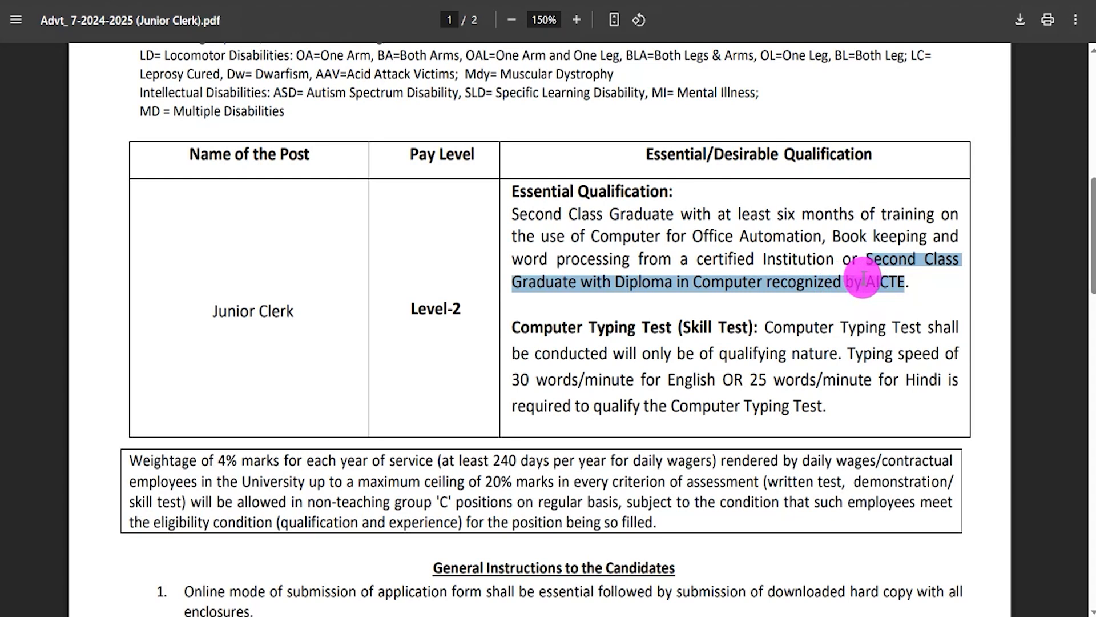
drag(681, 214, 729, 214)
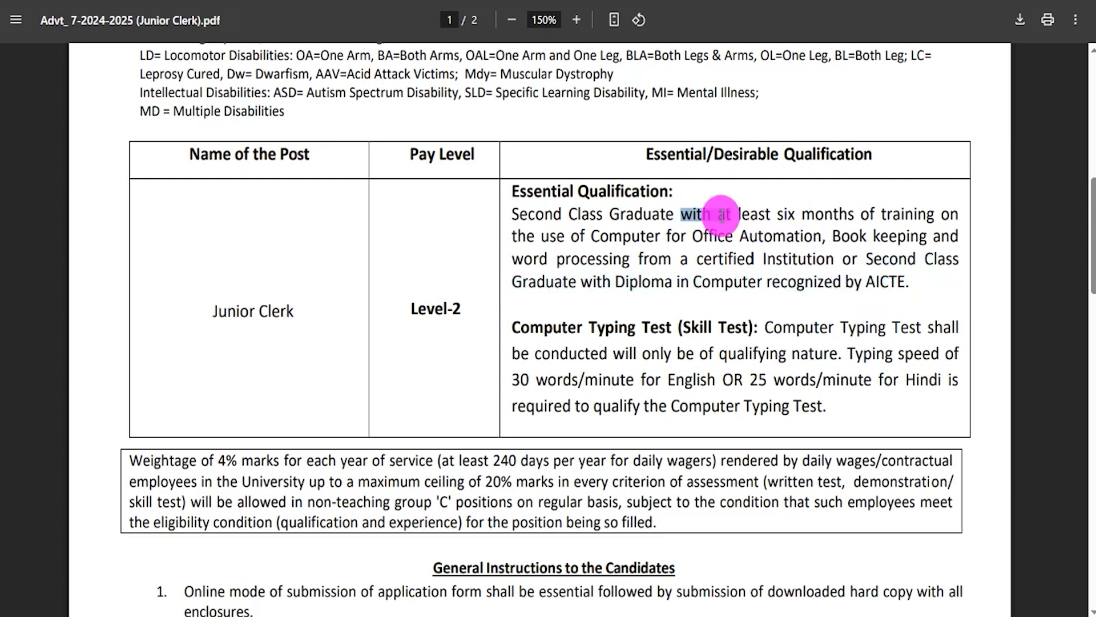
drag(624, 236, 879, 234)
drag(606, 261, 642, 259)
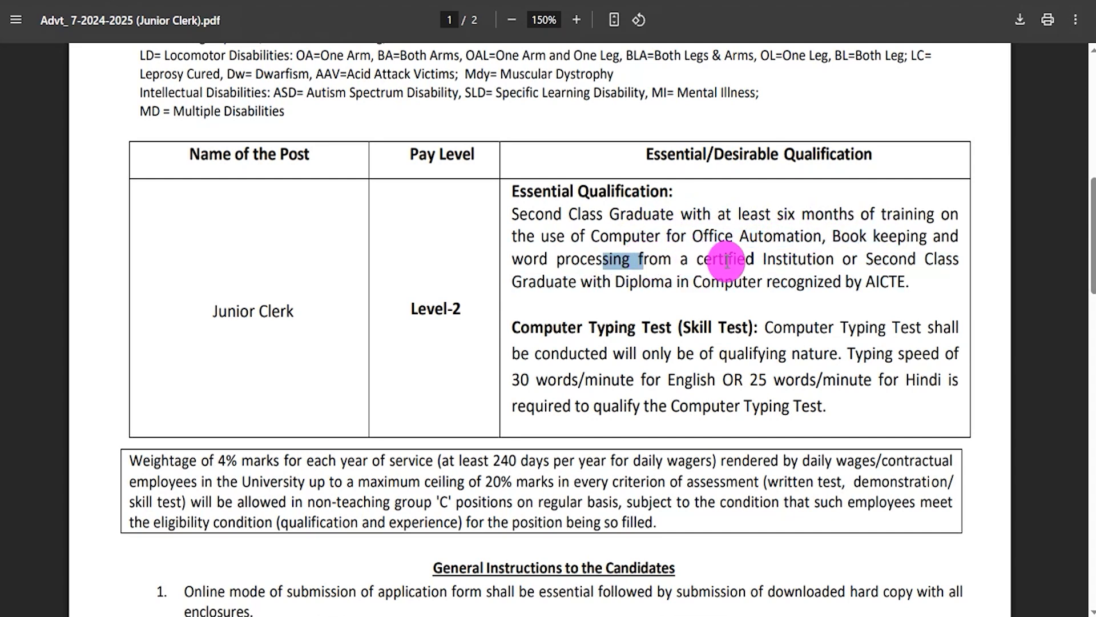
drag(712, 283, 740, 283)
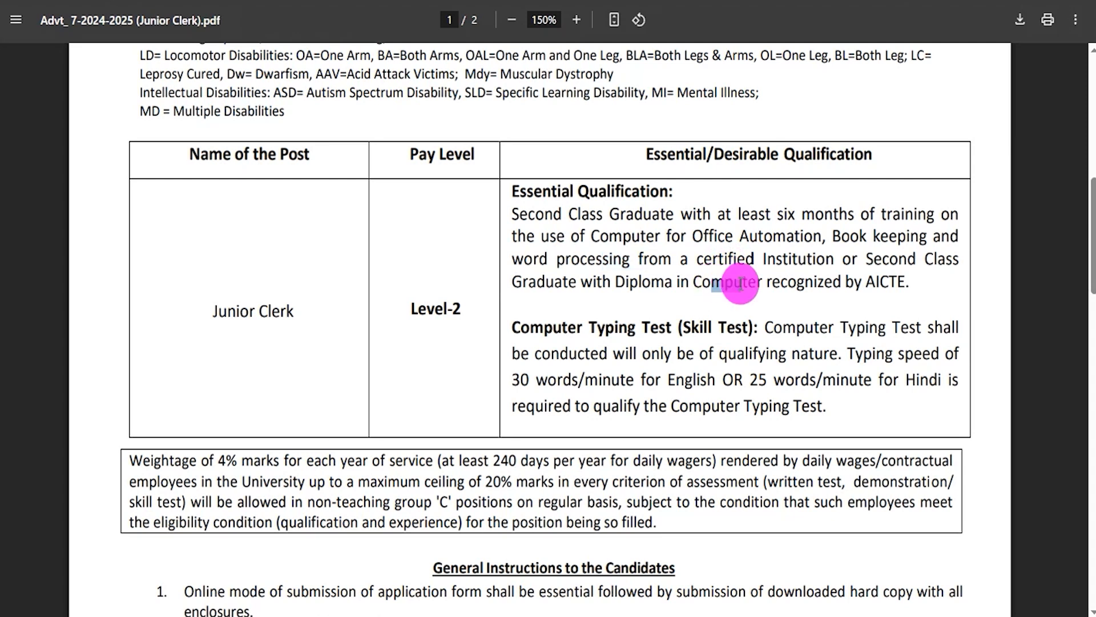
drag(526, 216, 906, 281)
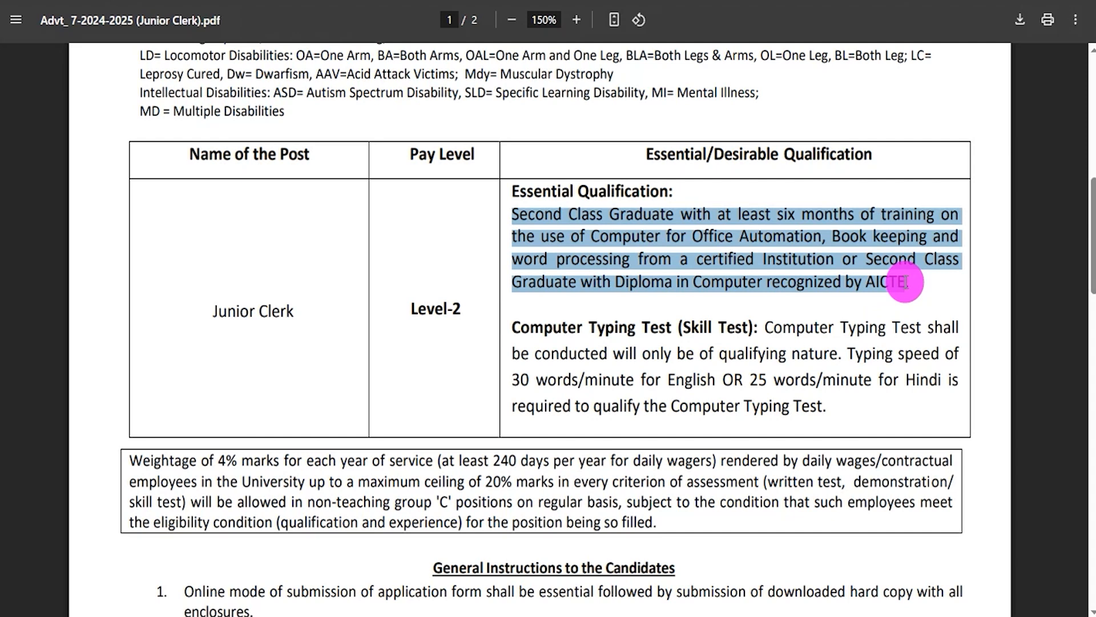
- Read the computer typing test requirement, including the speeds required for English and Hindi
drag(531, 330, 735, 326)
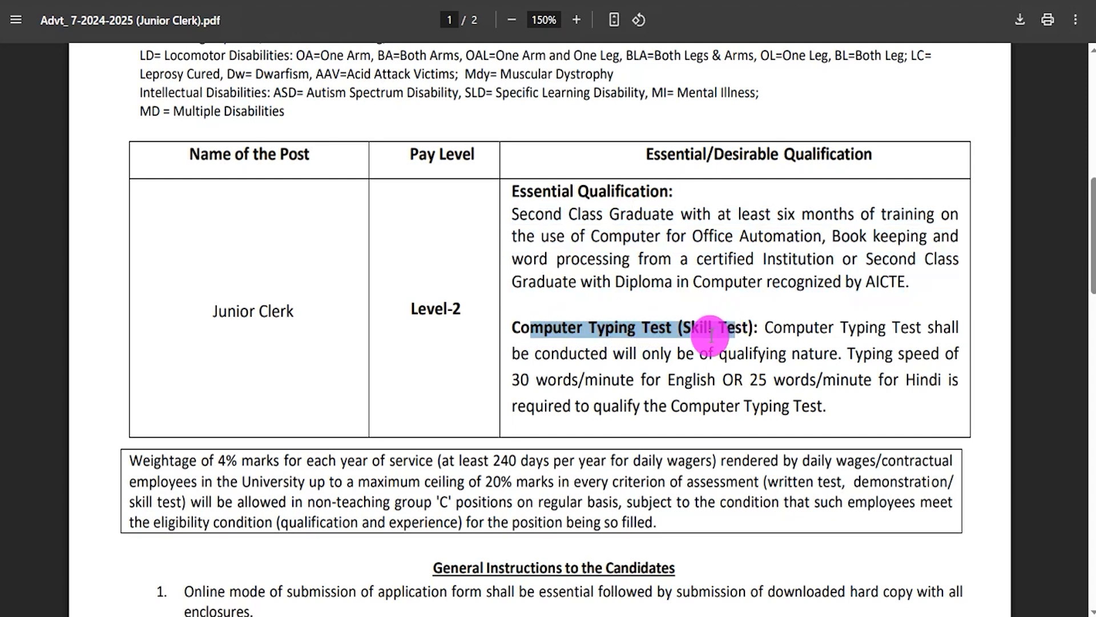
drag(524, 379, 634, 380)
drag(750, 380, 870, 380)
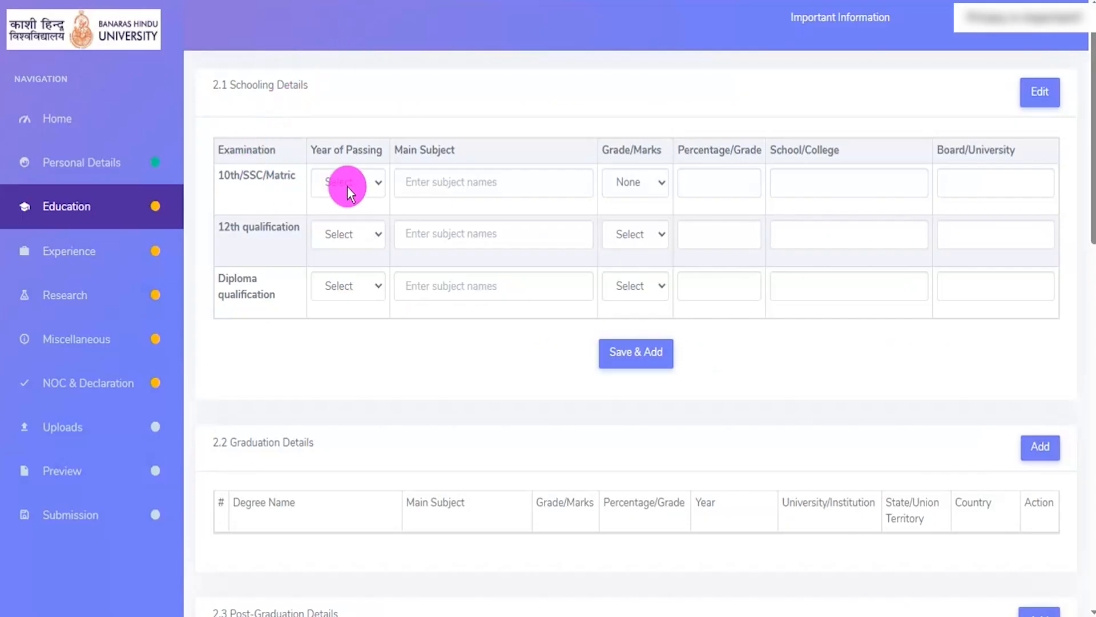
- Return to the Education form and set the 10th/SSC/Matric passing year to 2018 with marks given as Percentage
drag(224, 175, 266, 175)
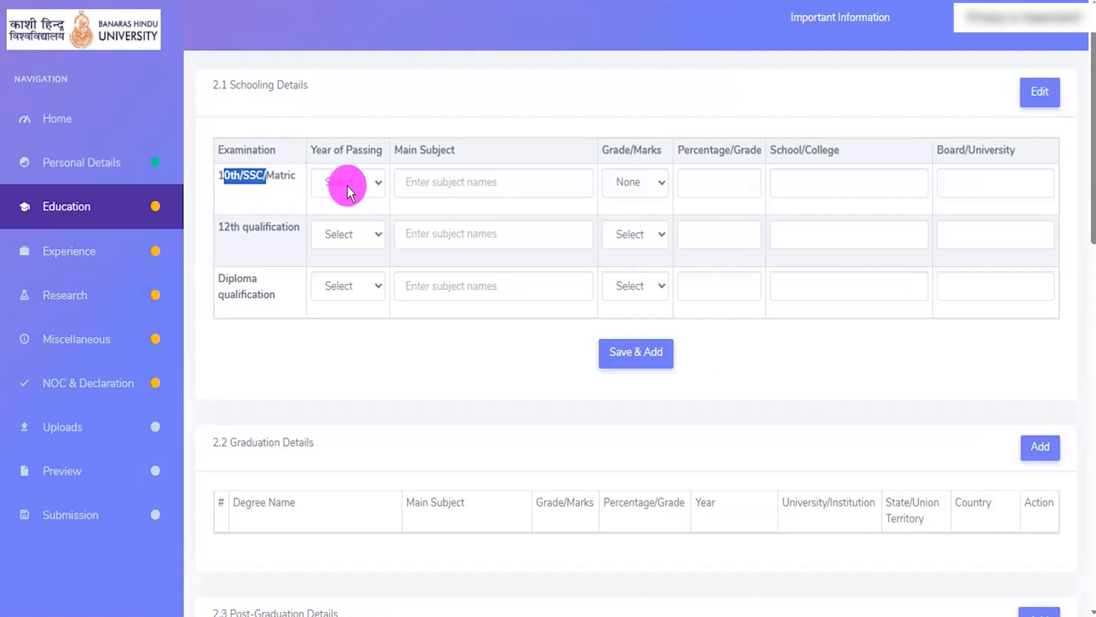
click(347, 185)
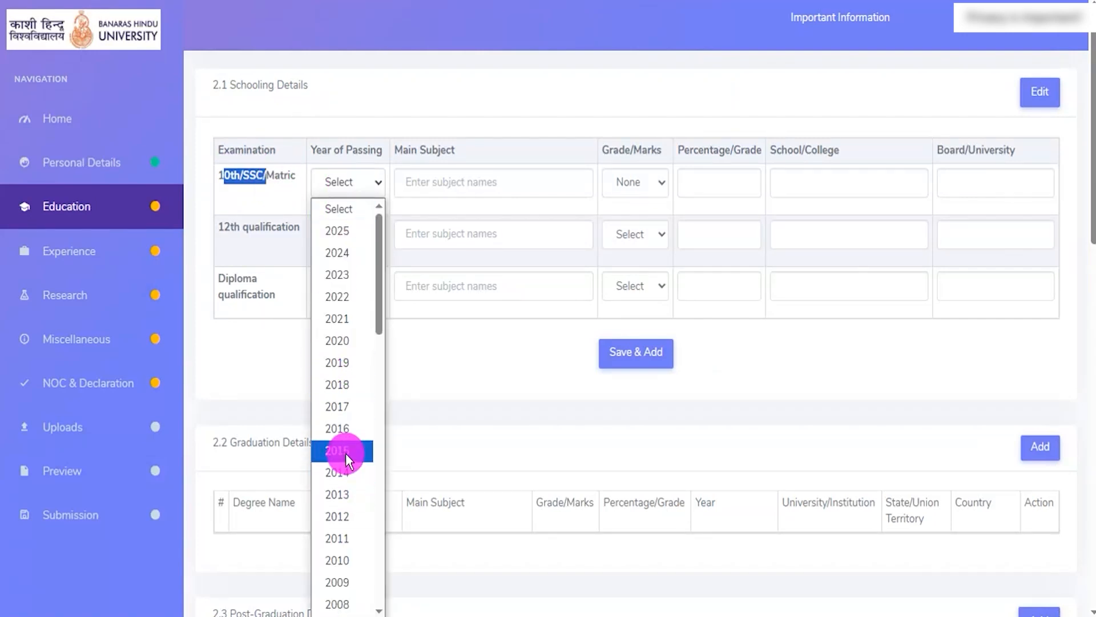
click(338, 385)
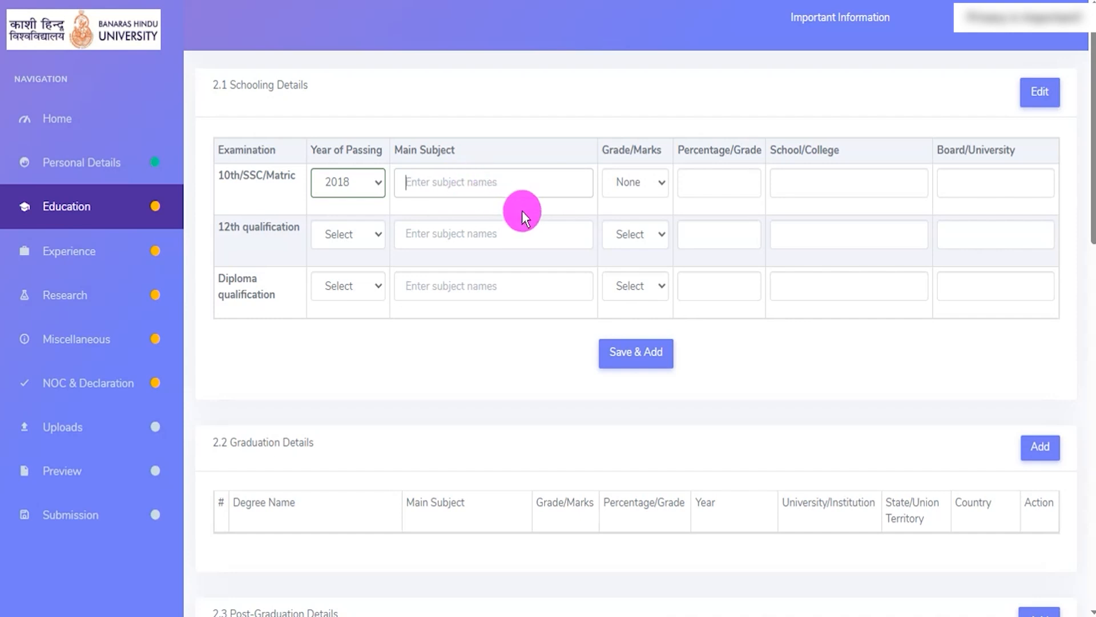
click(640, 182)
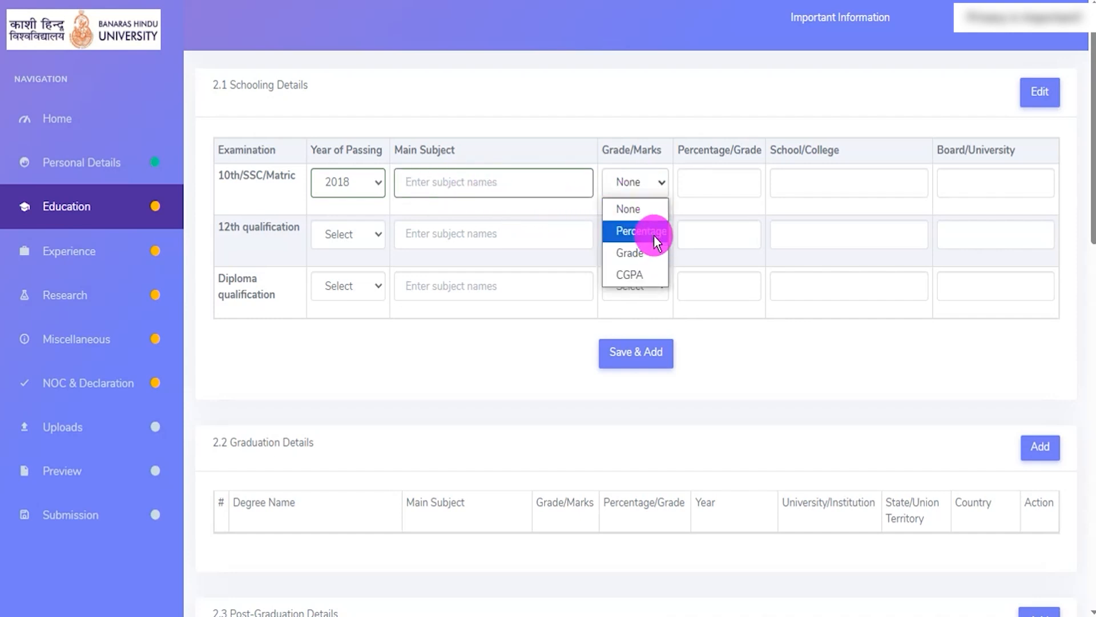
click(639, 231)
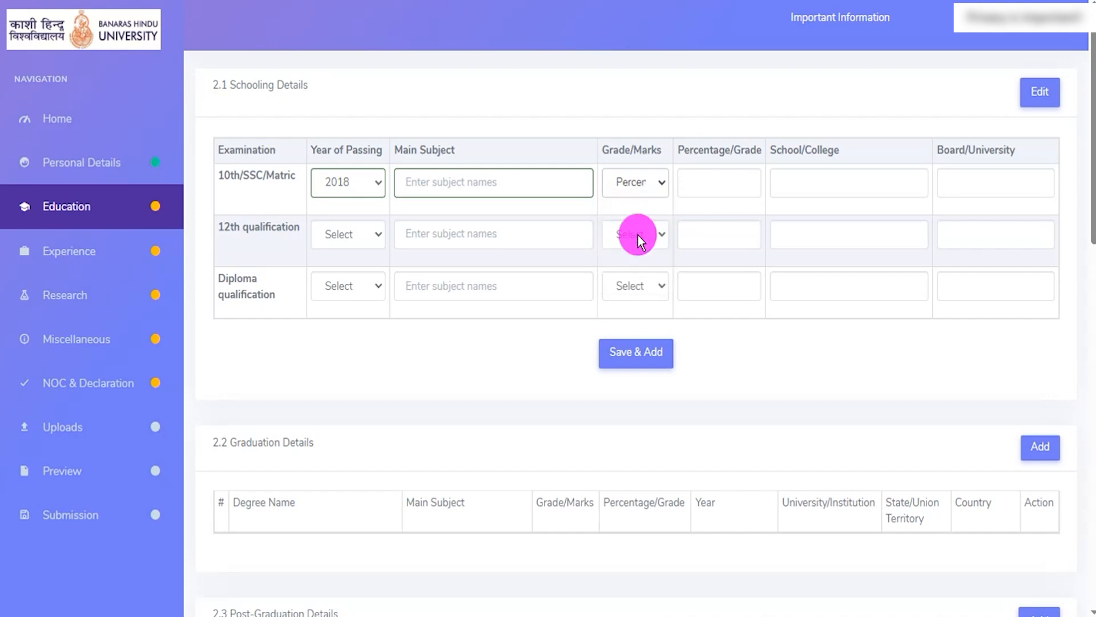
- Fill in the 10th/SSC/Matric row with percentage 70.00, school JIC and board CBSE
click(712, 181)
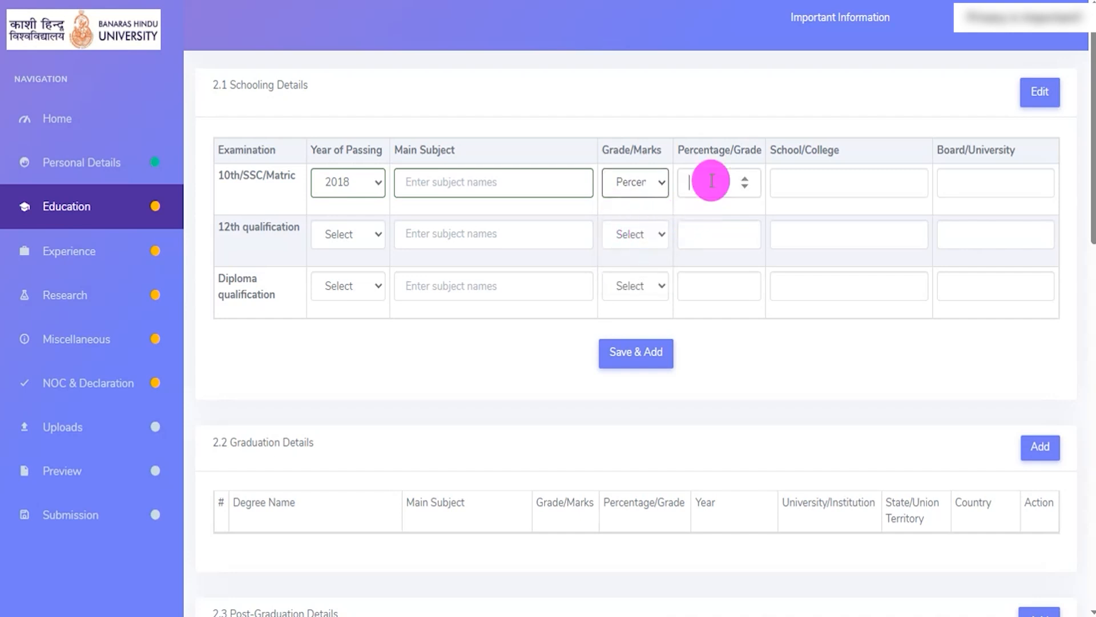
text(70.00)
click(817, 183)
text(JIC)
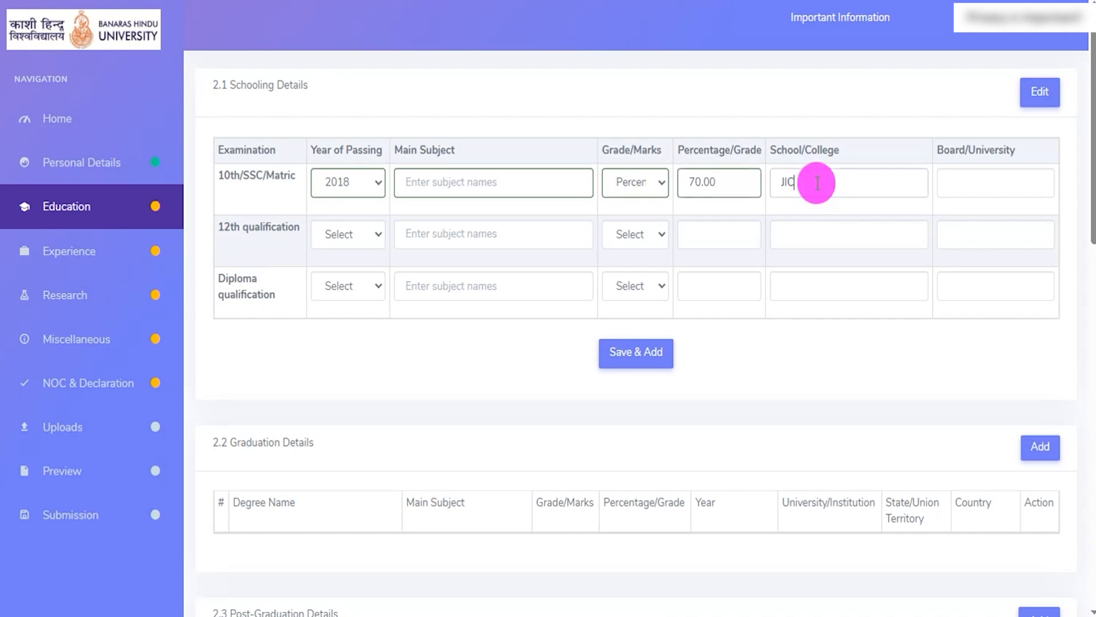
click(959, 181)
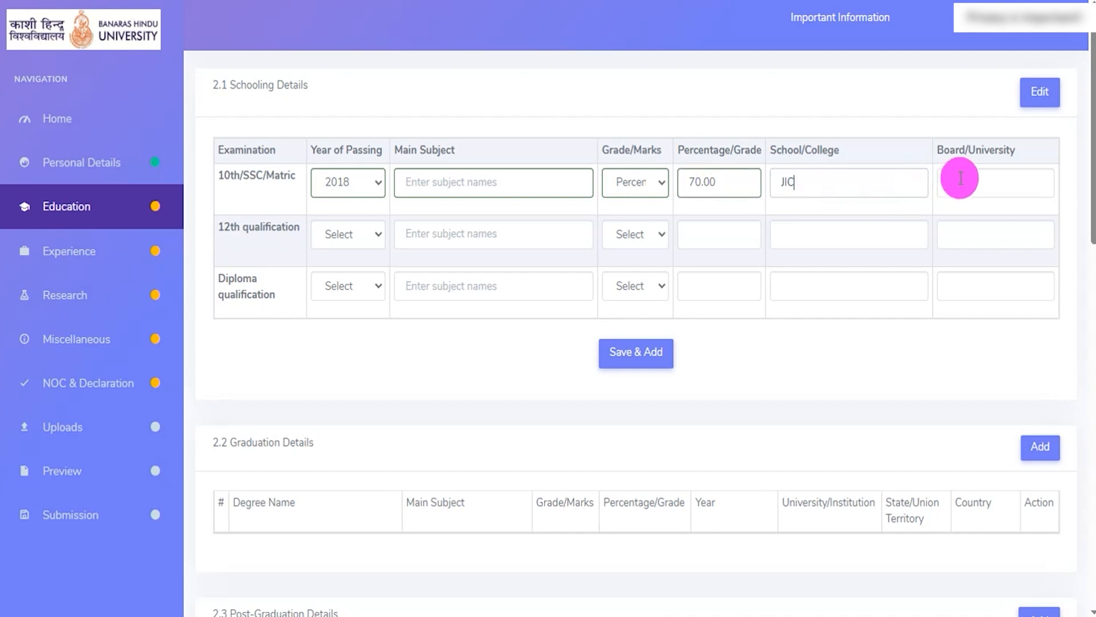
text(CBSE)
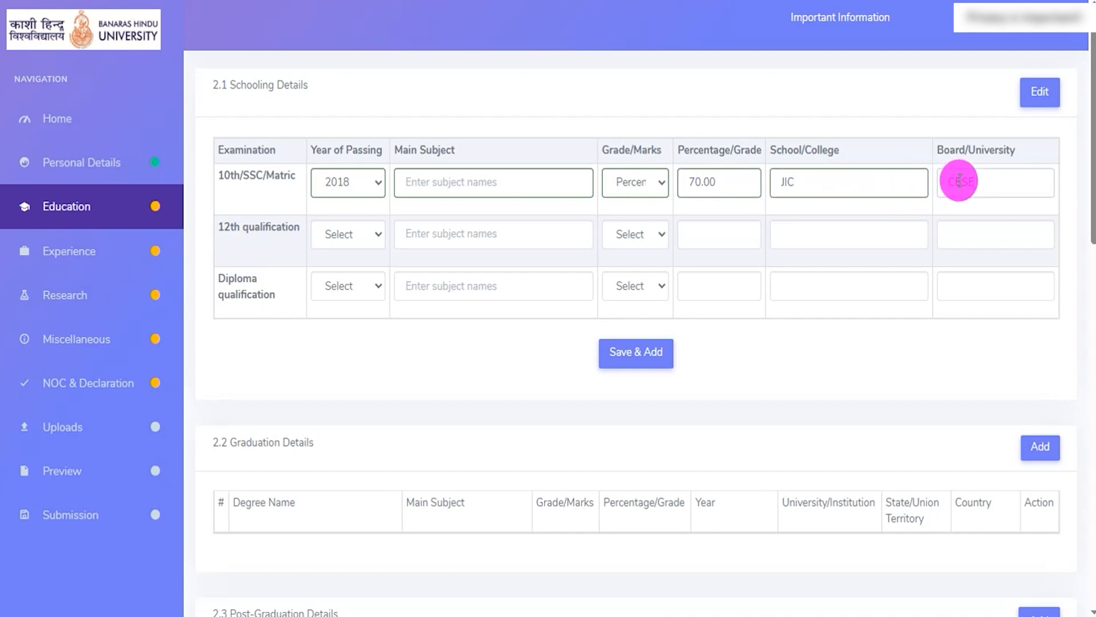
- Set the 12th qualification's passing year to 2020, main subject to PCM and marks type to Percentage
drag(229, 227, 281, 227)
click(368, 245)
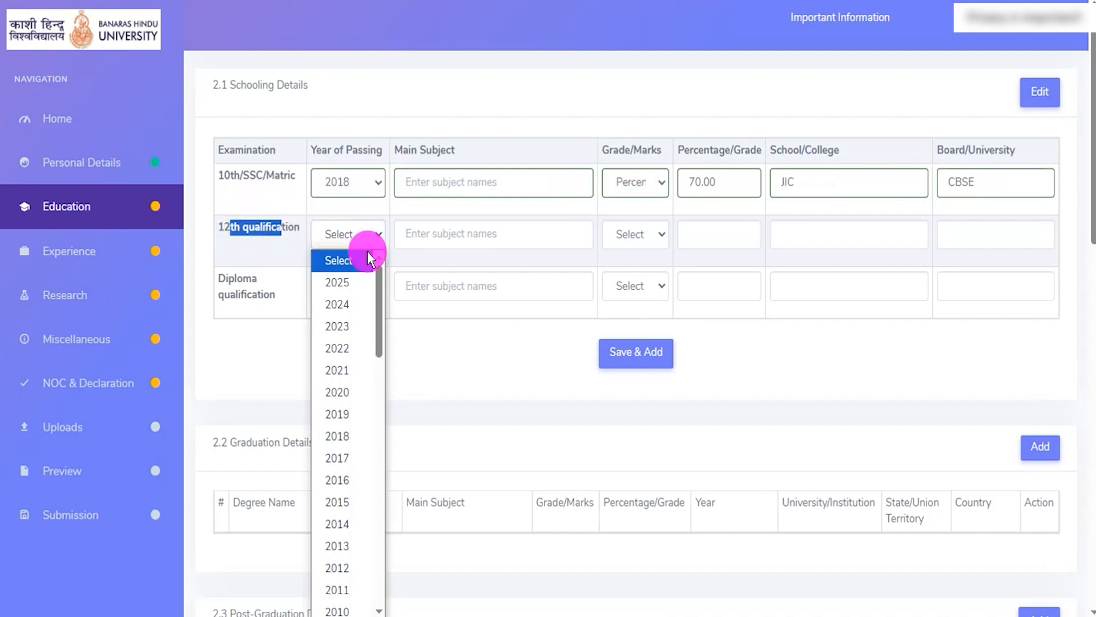
click(351, 392)
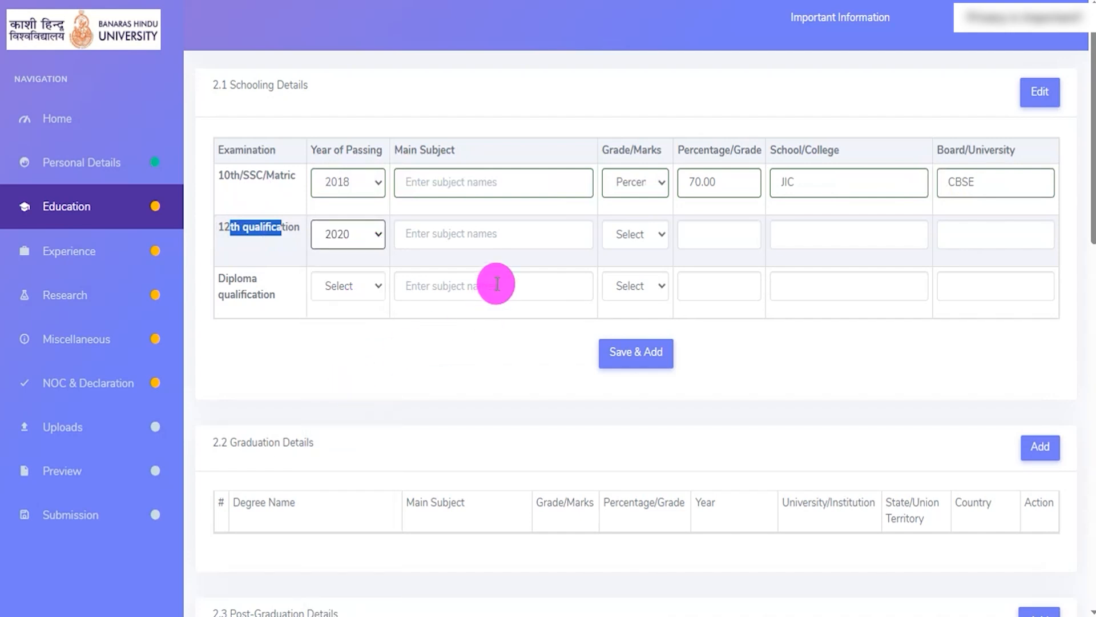
click(478, 231)
text(PCM)
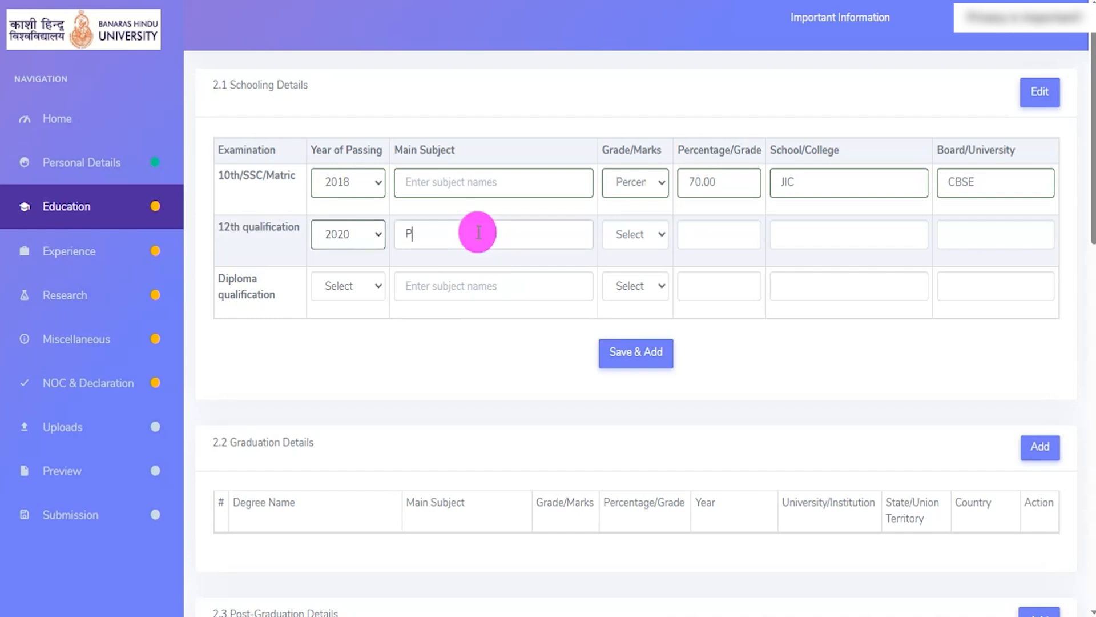
click(635, 238)
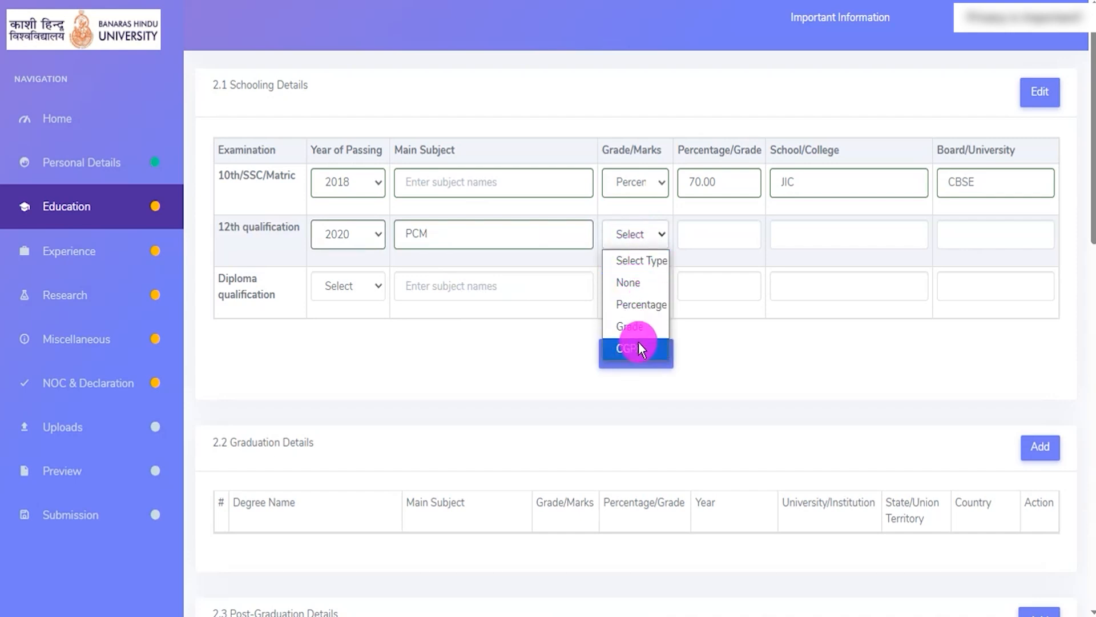
click(642, 303)
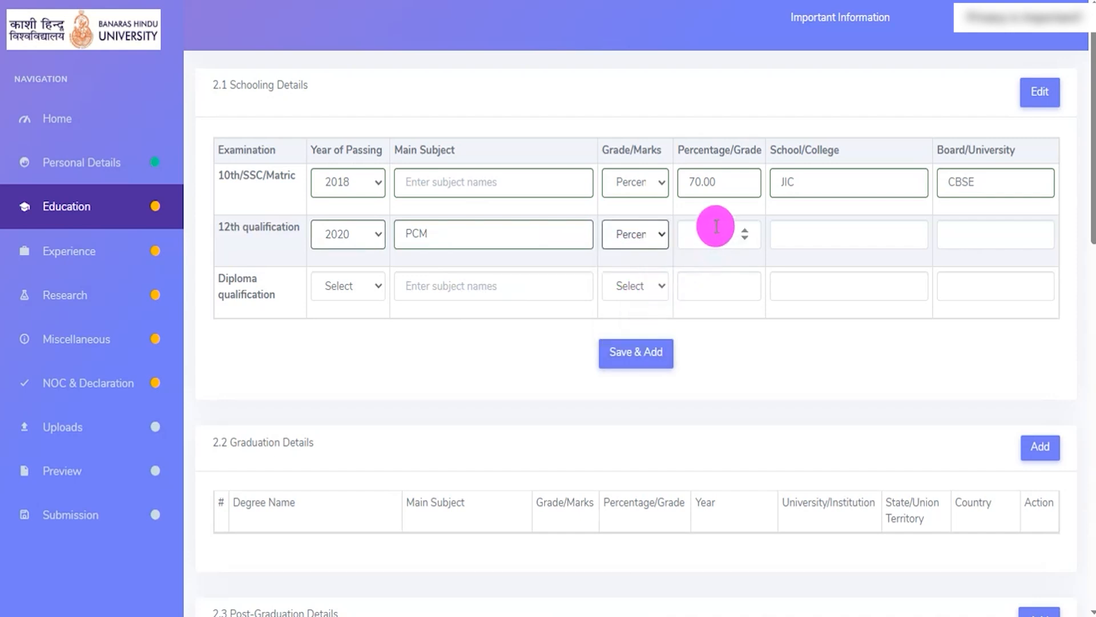
- Fill in the 12th qualification row with percentage 70.00, school JIC and board CBSE
click(711, 226)
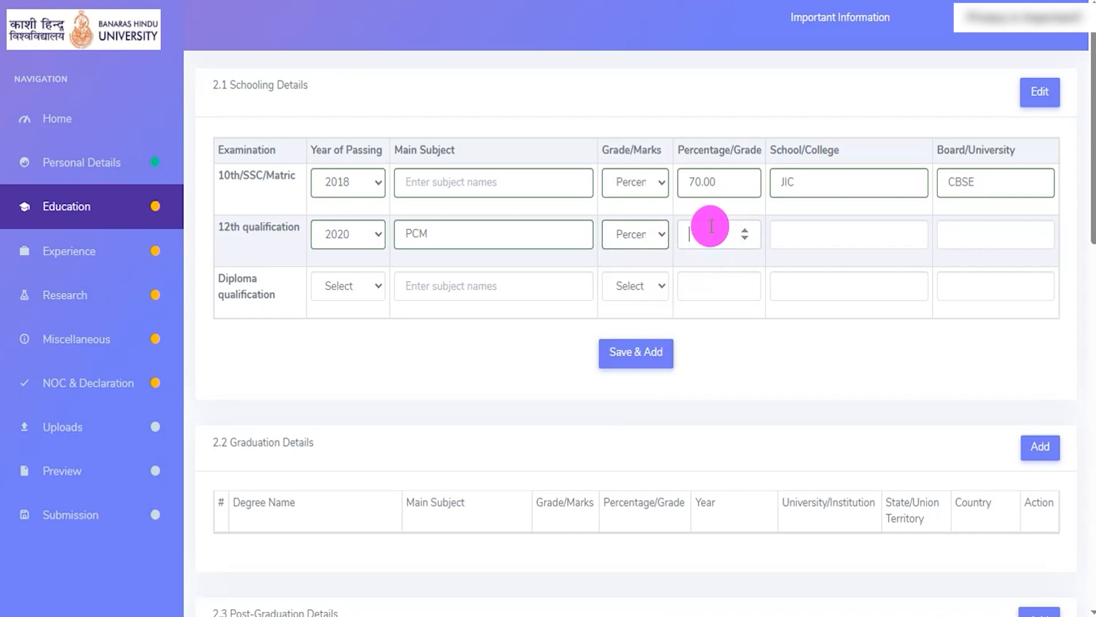
text(70.00)
click(840, 224)
text(JIC)
click(962, 234)
text(CBSE)
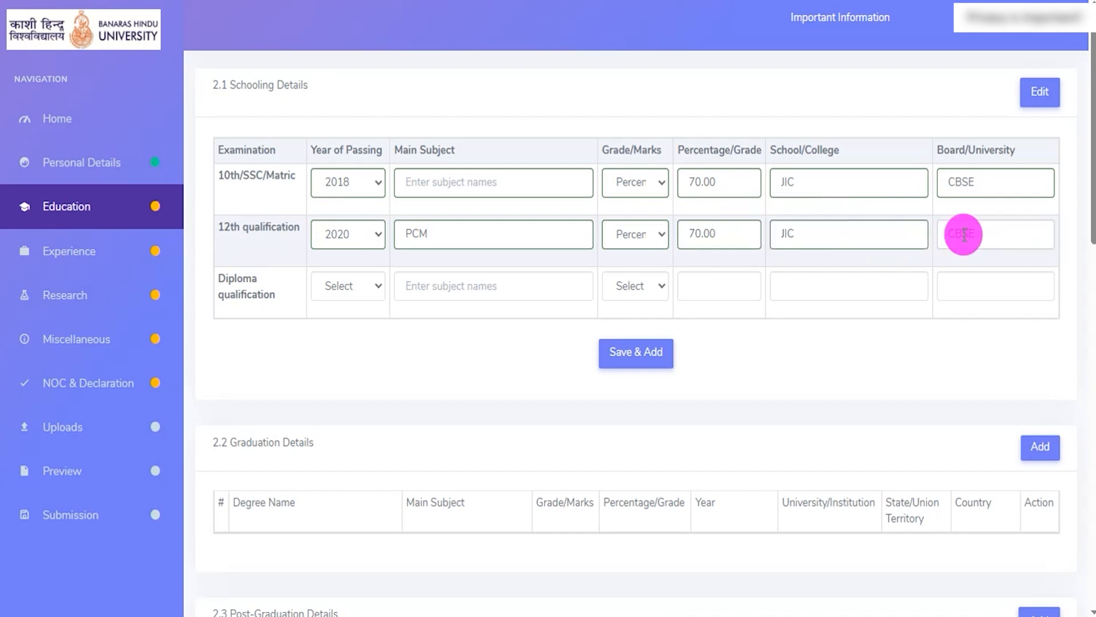
- Set the Diploma qualification's passing year to 2022 and its marks type to Percentage, leaving the main subject blank
drag(226, 278, 252, 294)
click(371, 282)
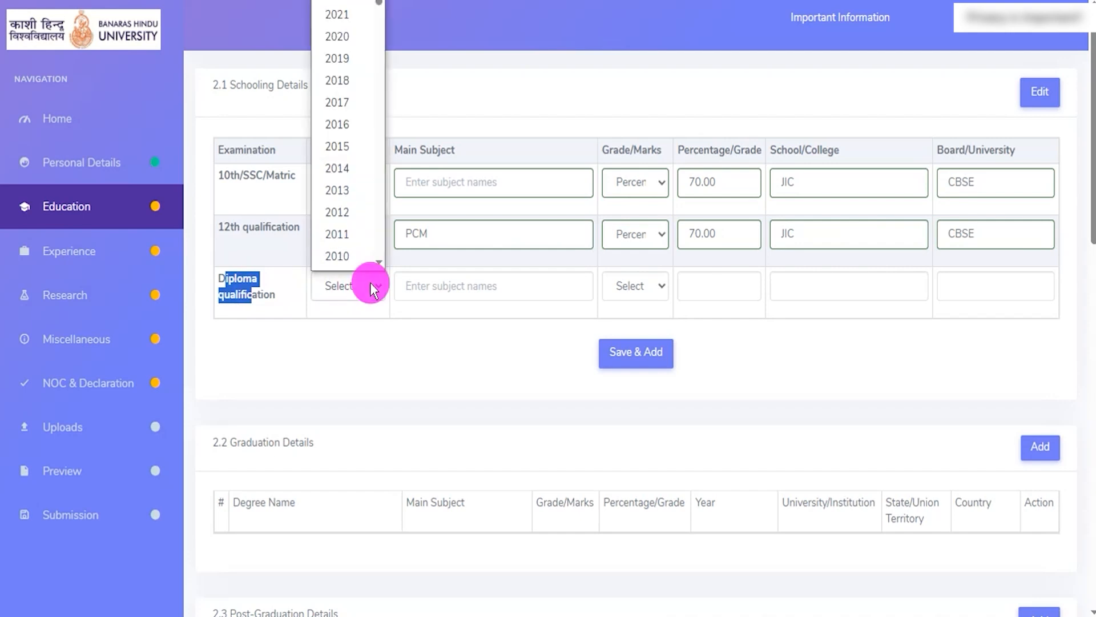
click(343, 2)
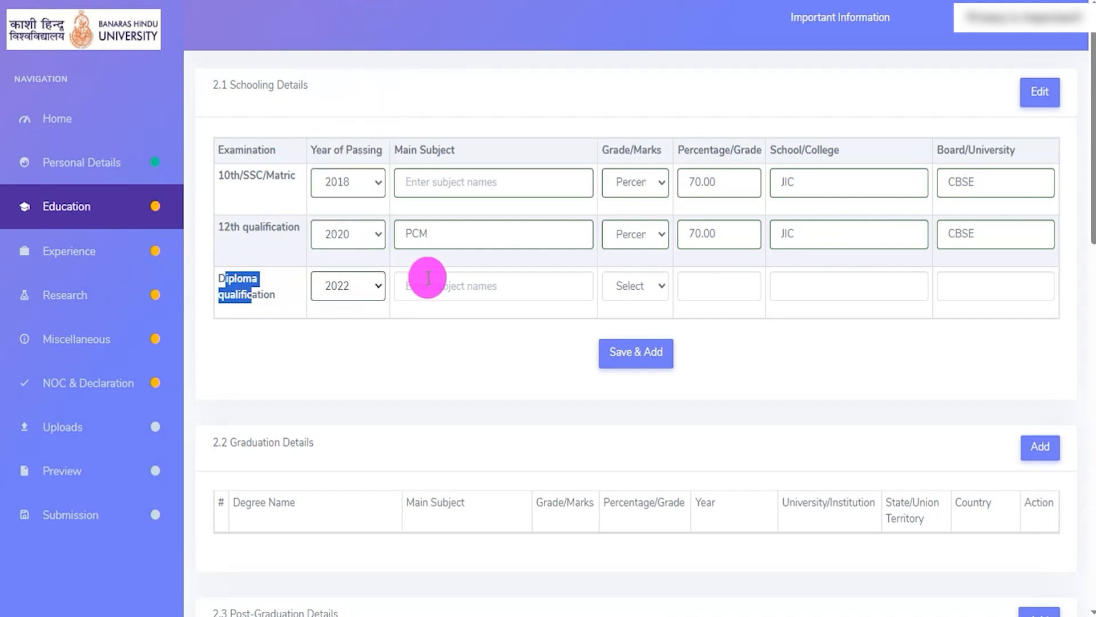
click(473, 290)
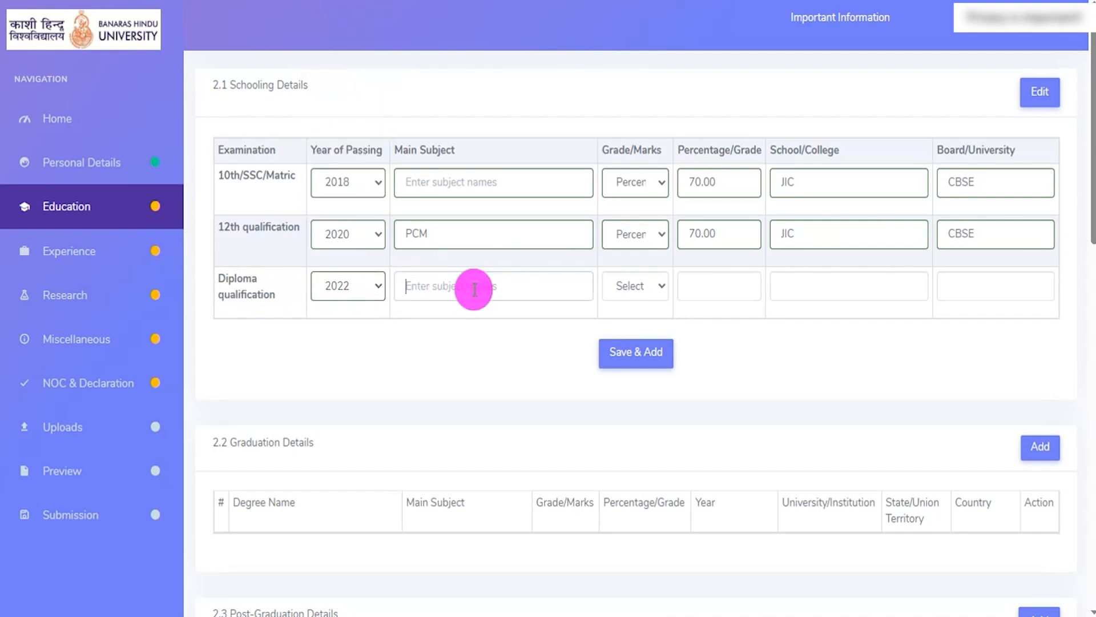
click(652, 290)
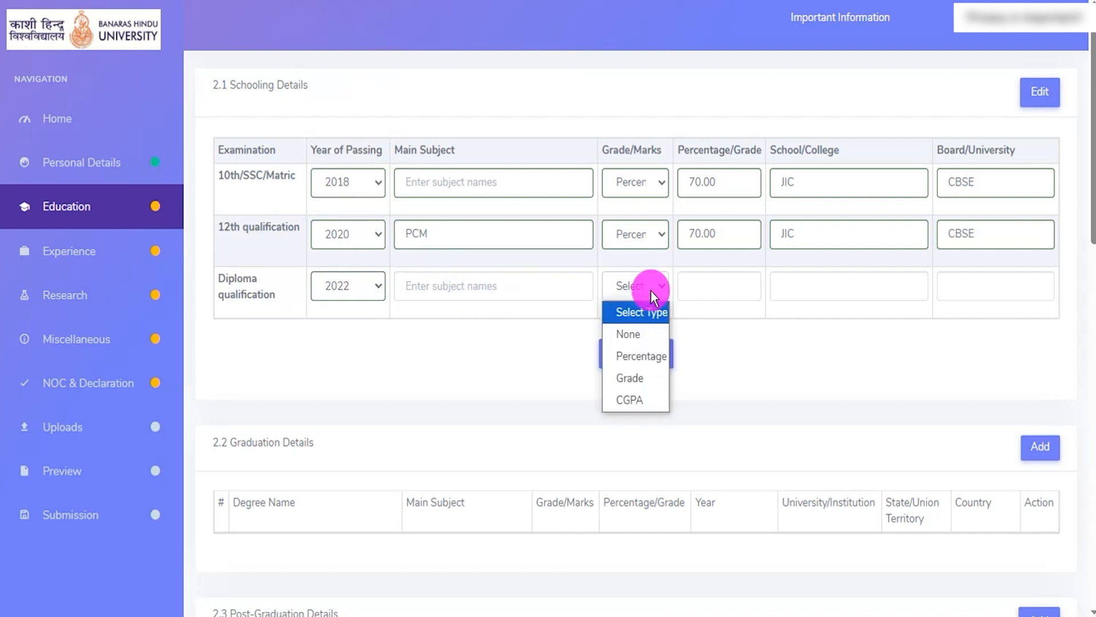
click(633, 355)
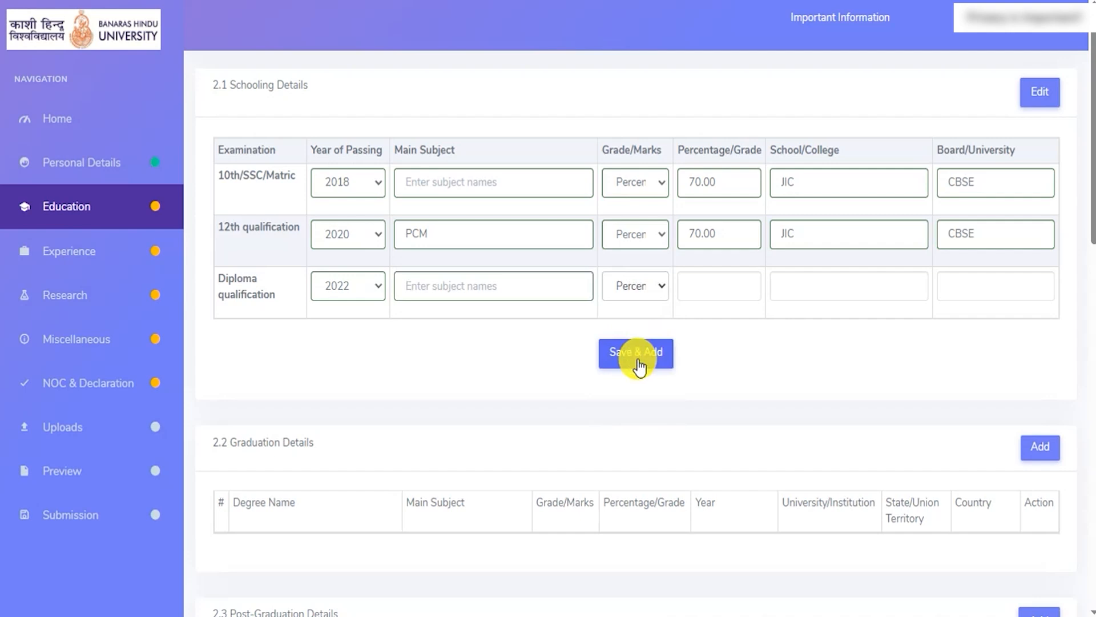
- Go through the diploma row's percentage, school and board fields, and locate the option for saving the schooling details
click(704, 288)
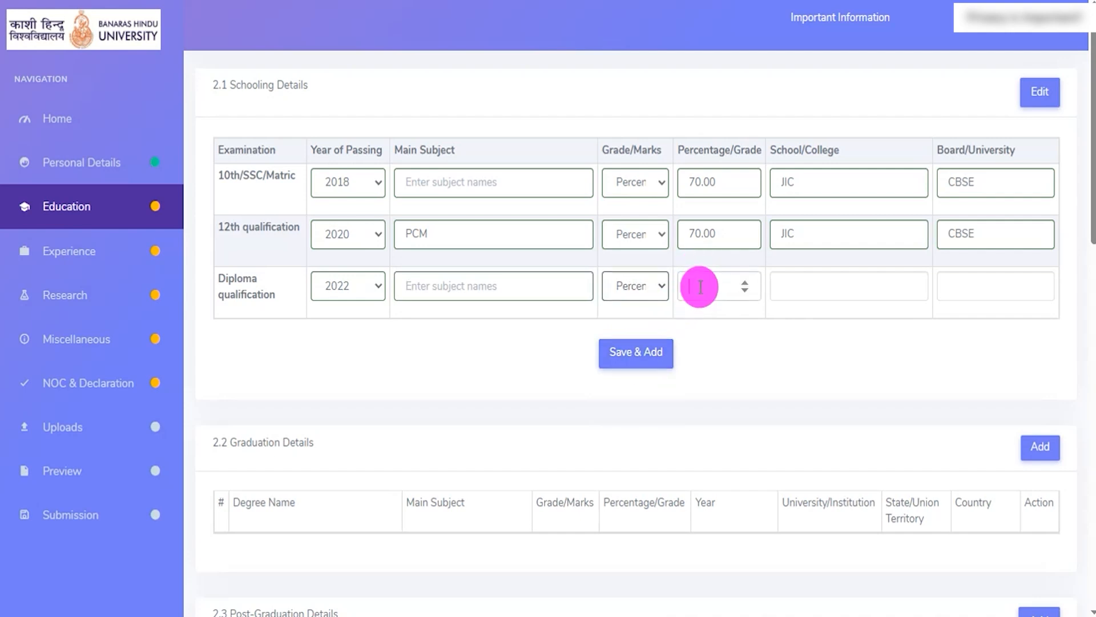
click(795, 286)
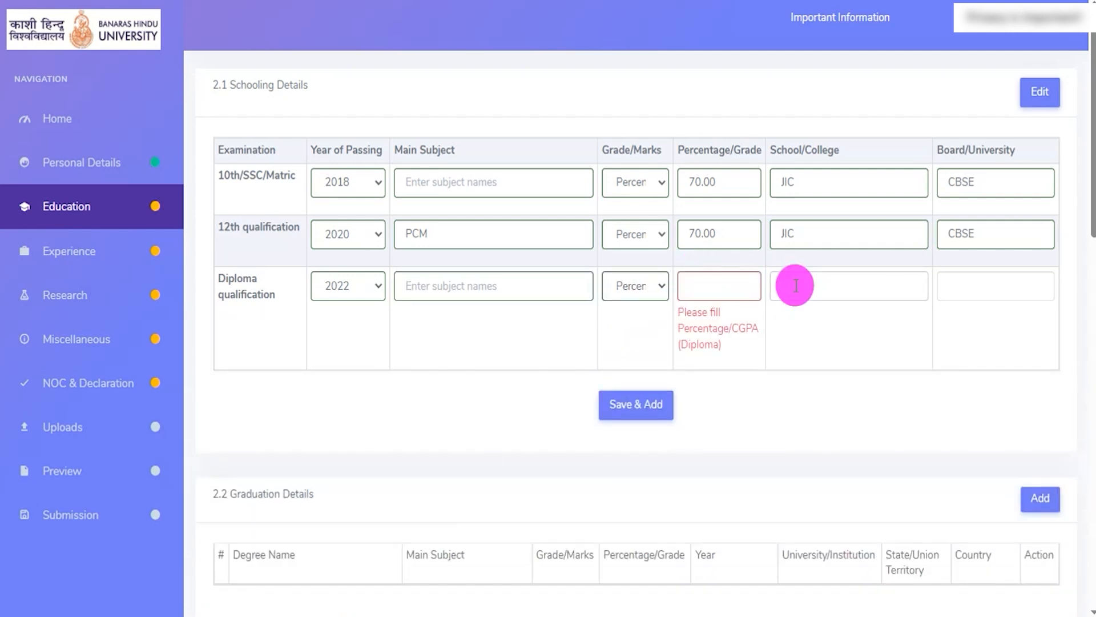
click(975, 281)
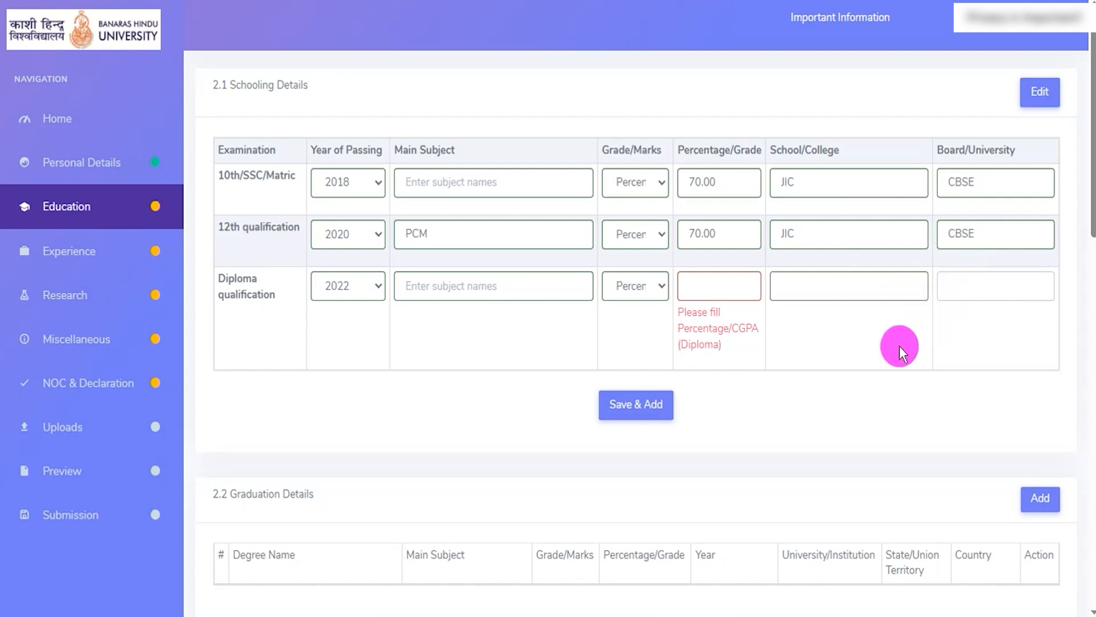
click(755, 378)
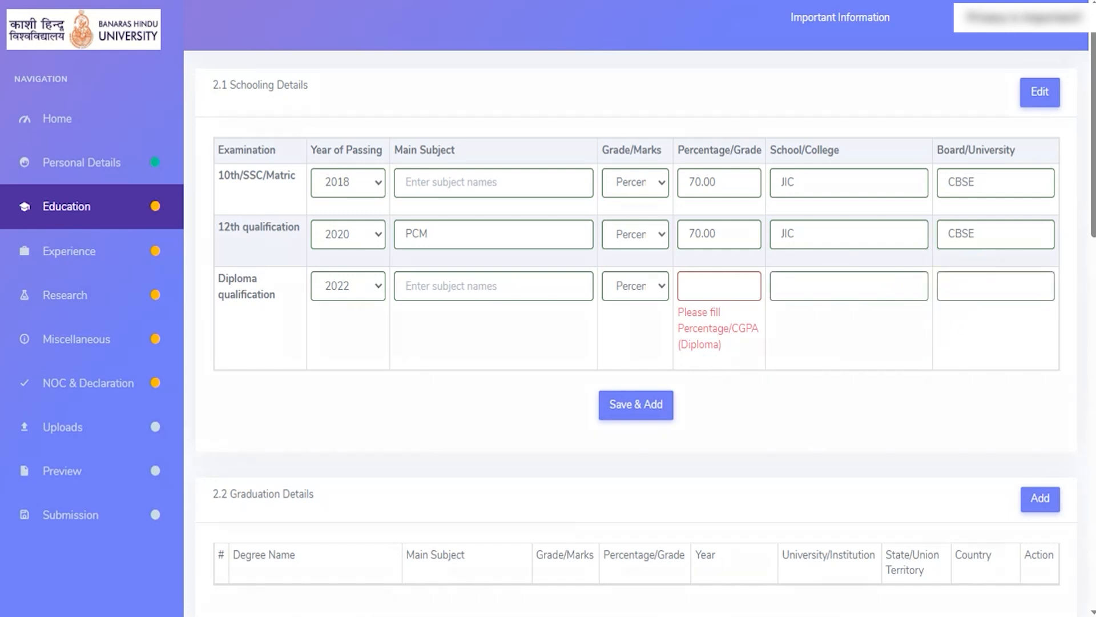
mouse_move(576, 377)
mouse_down()
mouse_move(693, 421)
mouse_move(693, 434)
mouse_up()
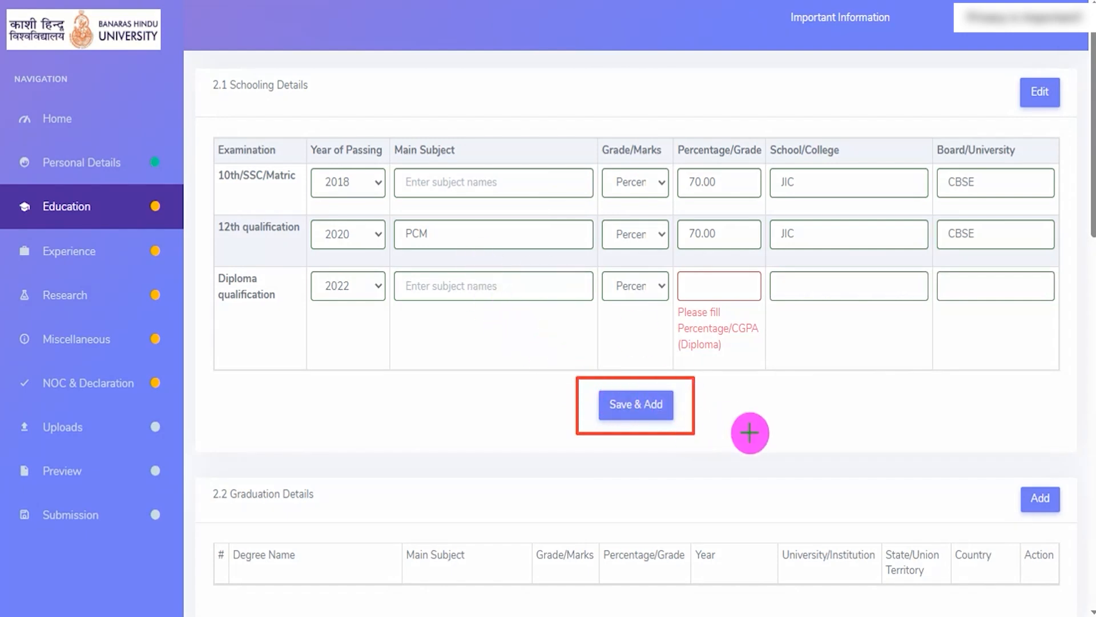
- Examine the Graduation Details section and locate the option for adding a graduation entry
scroll(587, 214, down, 2)
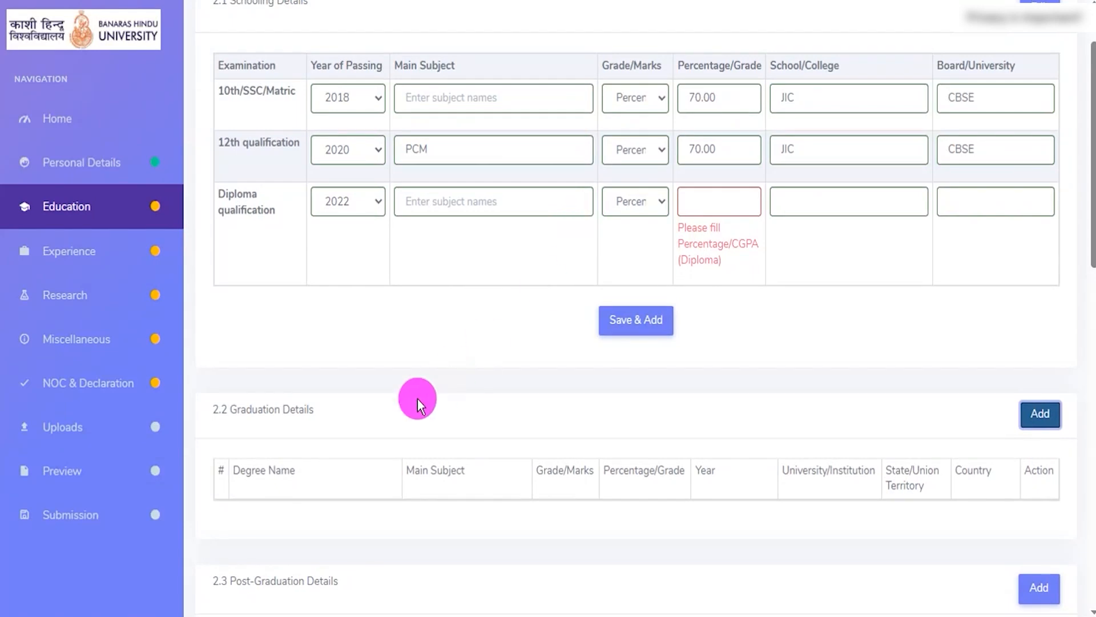
drag(252, 408, 295, 409)
scroll(491, 342, down, 4)
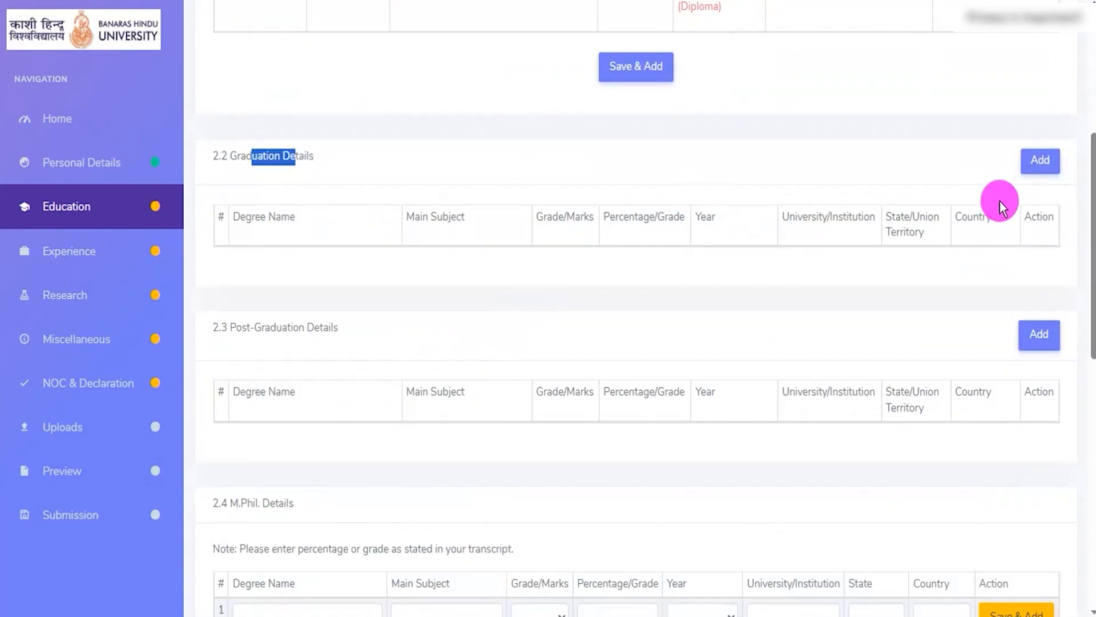
- Start a new graduation entry with B.A. as the degree name
click(1042, 163)
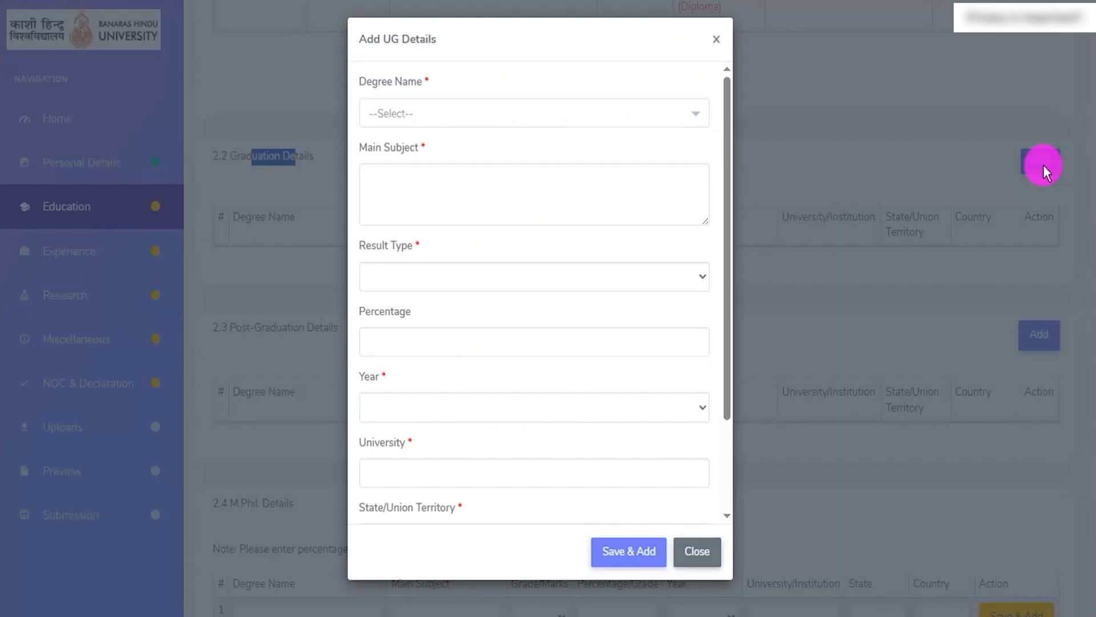
click(490, 117)
click(421, 212)
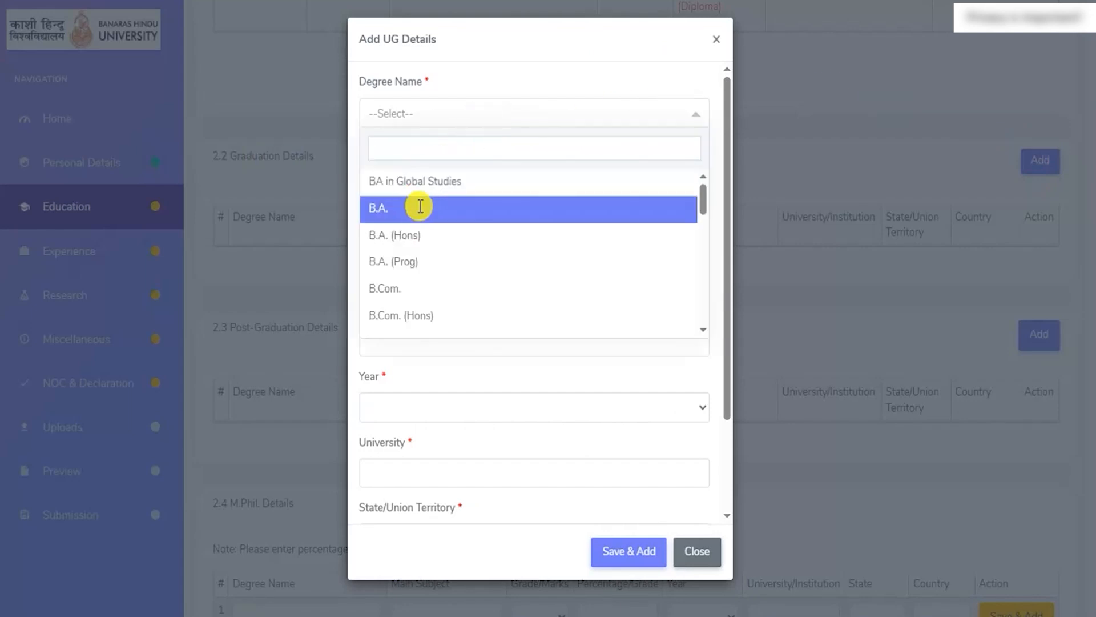
click(427, 192)
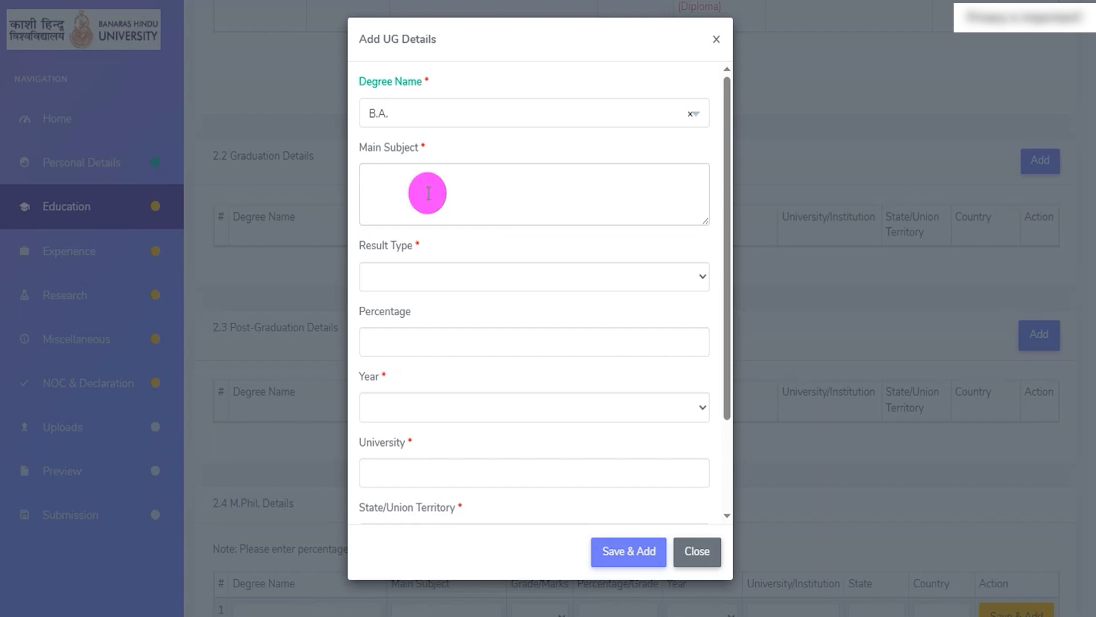
- Set the graduation entry's result type to Percentage, its percentage to 70.00 and its year to 2024
click(452, 278)
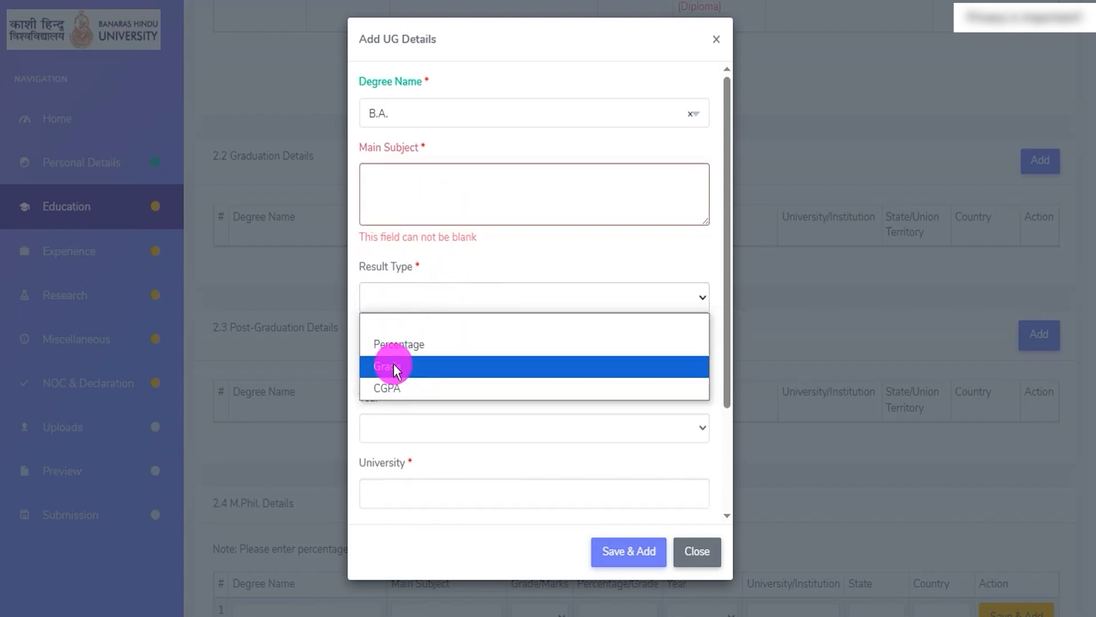
click(404, 345)
click(407, 361)
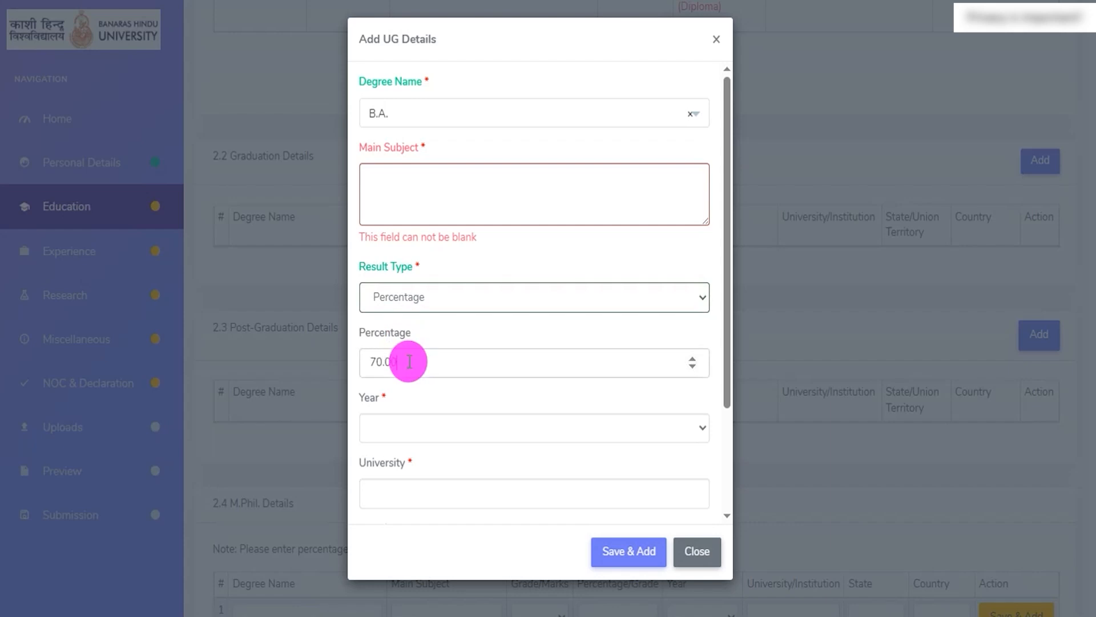
click(414, 429)
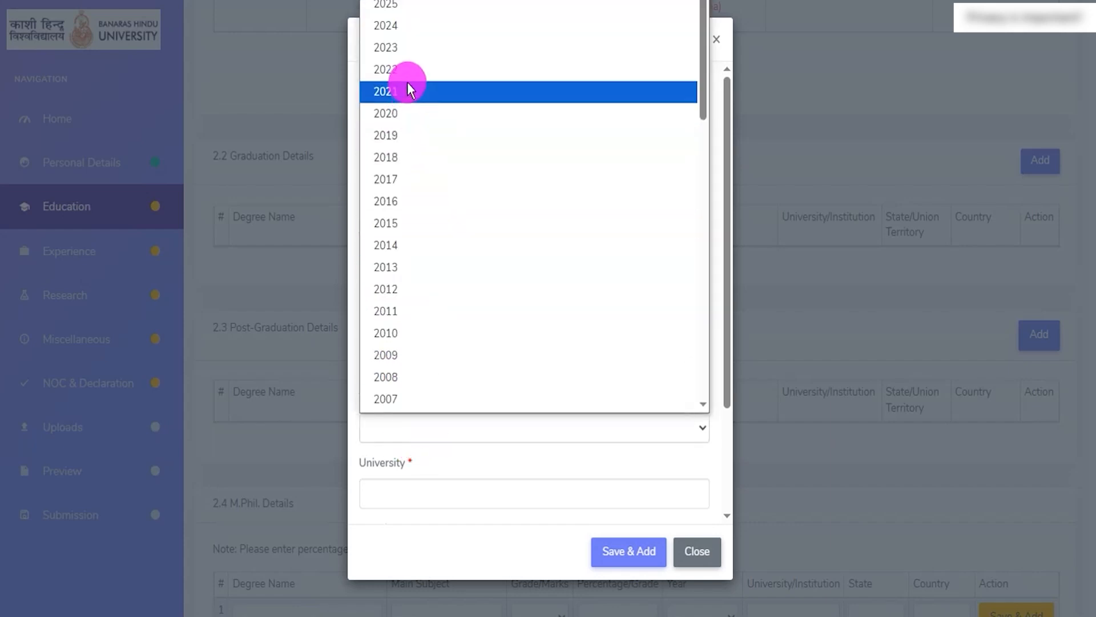
click(409, 26)
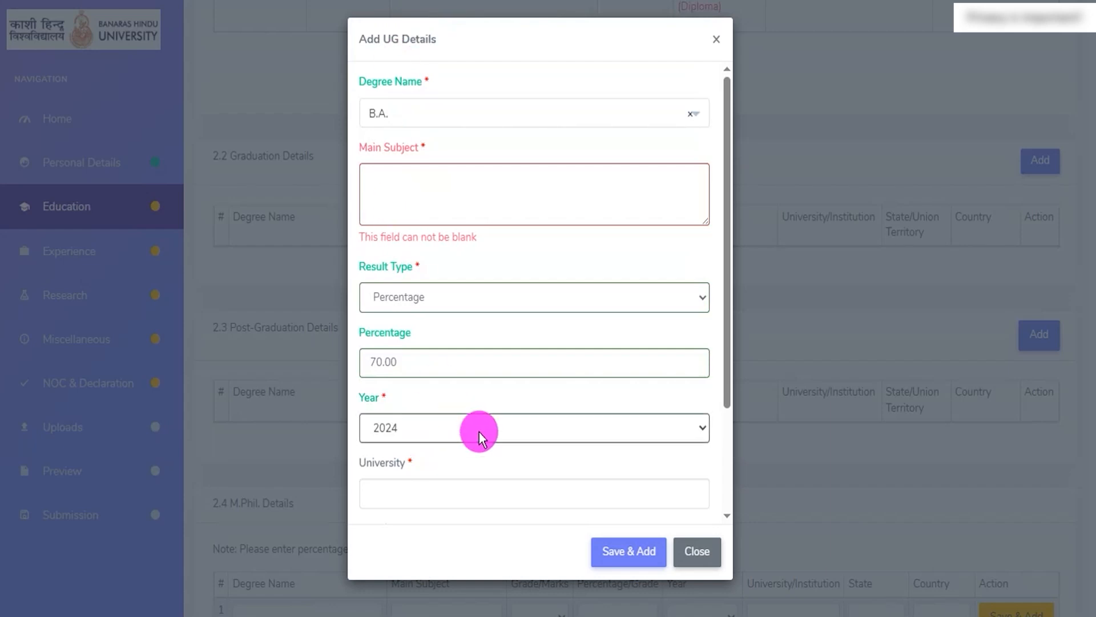
- Complete the graduation entry with main subject Art, university CCS, state UP and country India, and save it
click(461, 493)
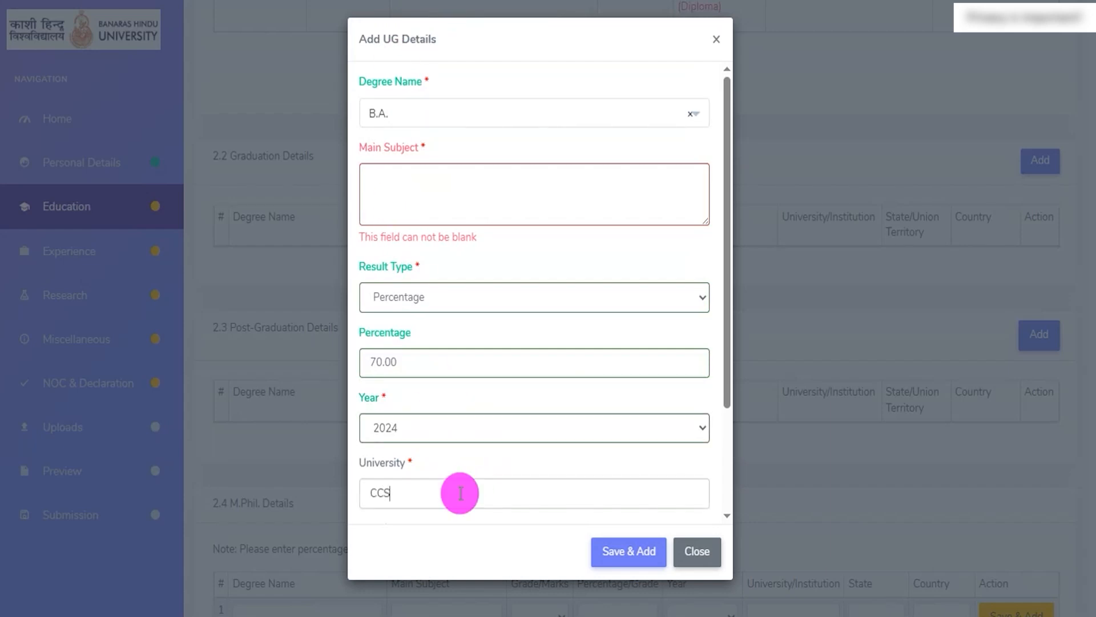
scroll(484, 402, down, 3)
click(406, 409)
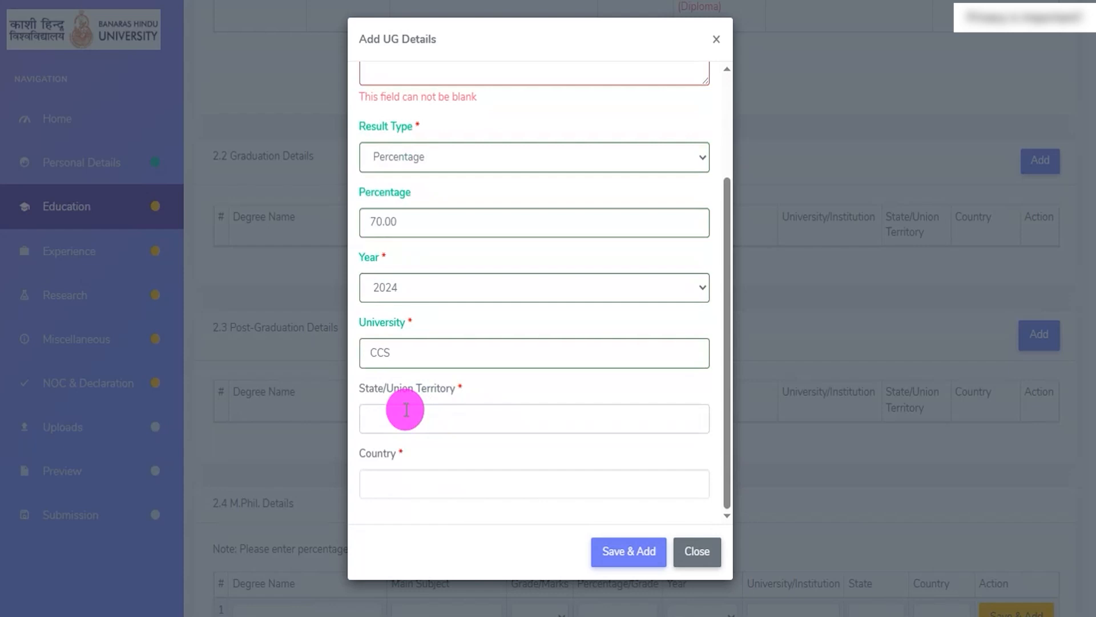
text(UP)
click(449, 481)
text(India)
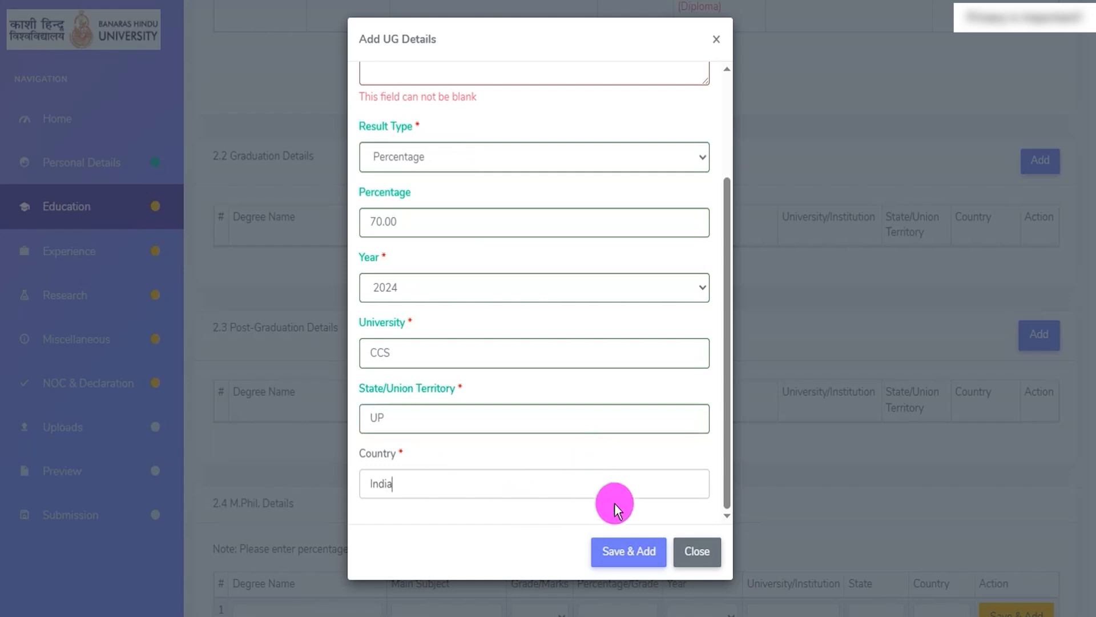
mouse_move(588, 527)
mouse_down()
mouse_move(649, 533)
mouse_move(669, 569)
mouse_up()
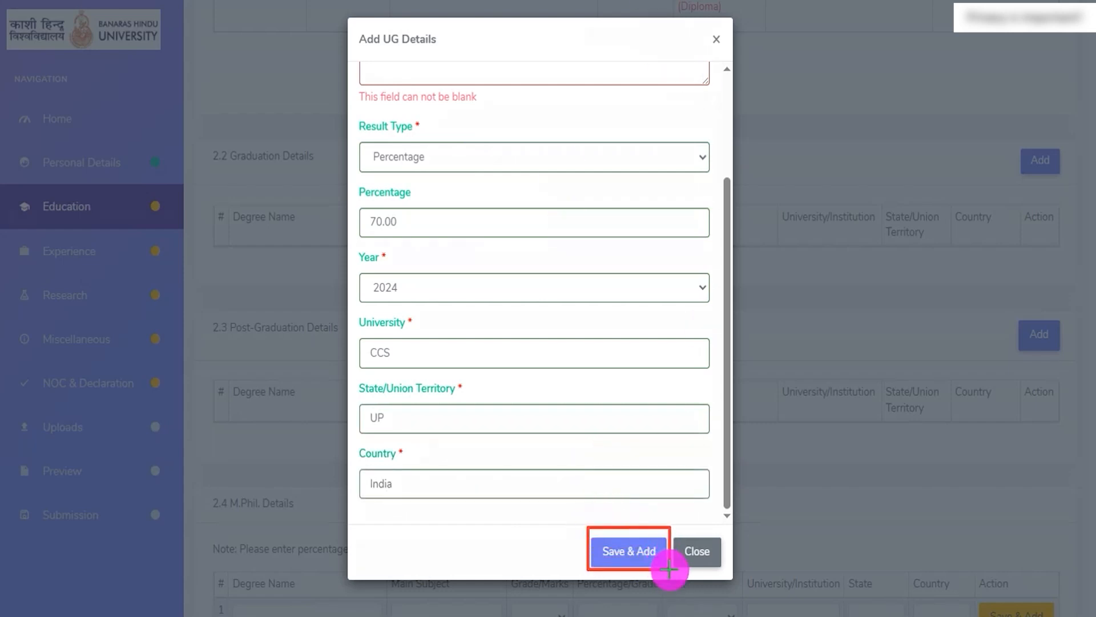
click(631, 551)
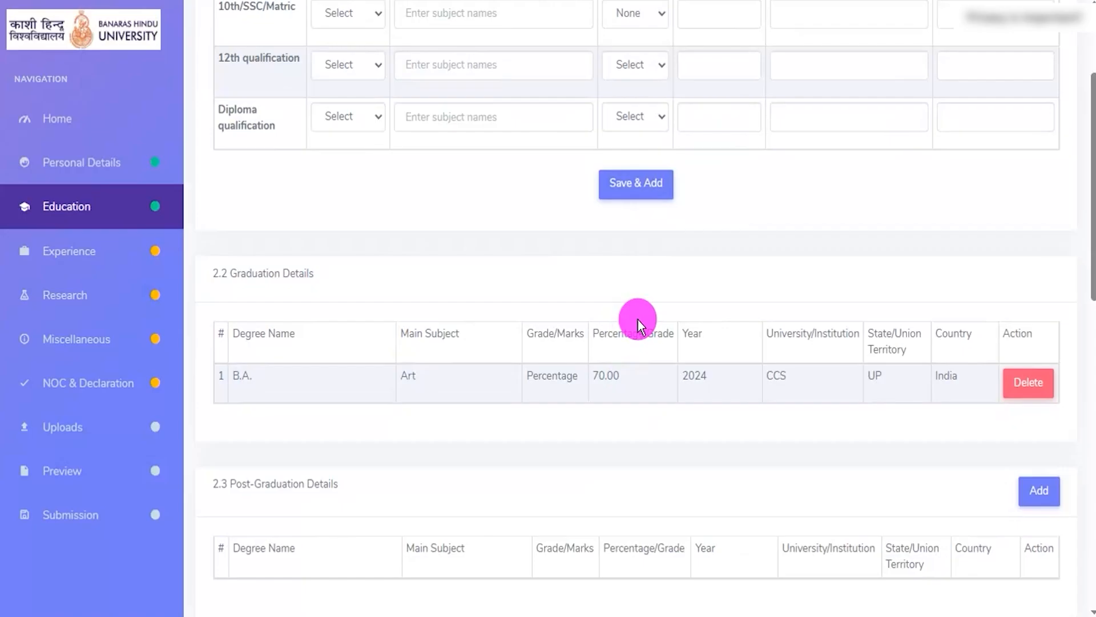
- Examine the saved graduation row and the Post-Graduation, M.Phil., Ph.D. and Other Qualifications sections
drag(233, 289, 315, 274)
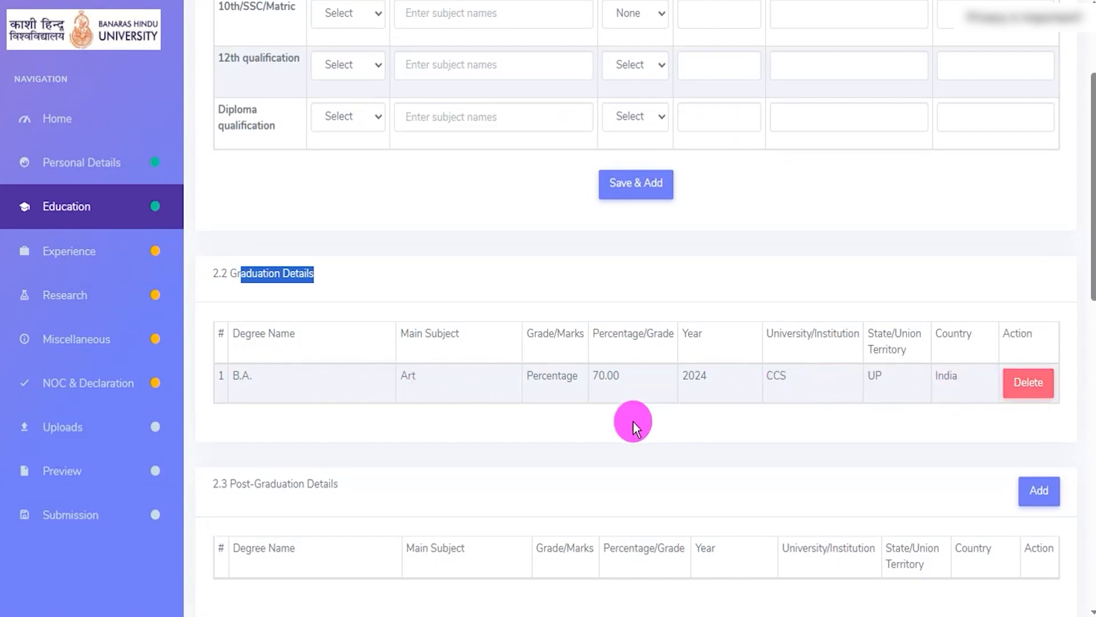
scroll(633, 422, down, 4)
drag(234, 231, 319, 231)
scroll(662, 347, down, 3)
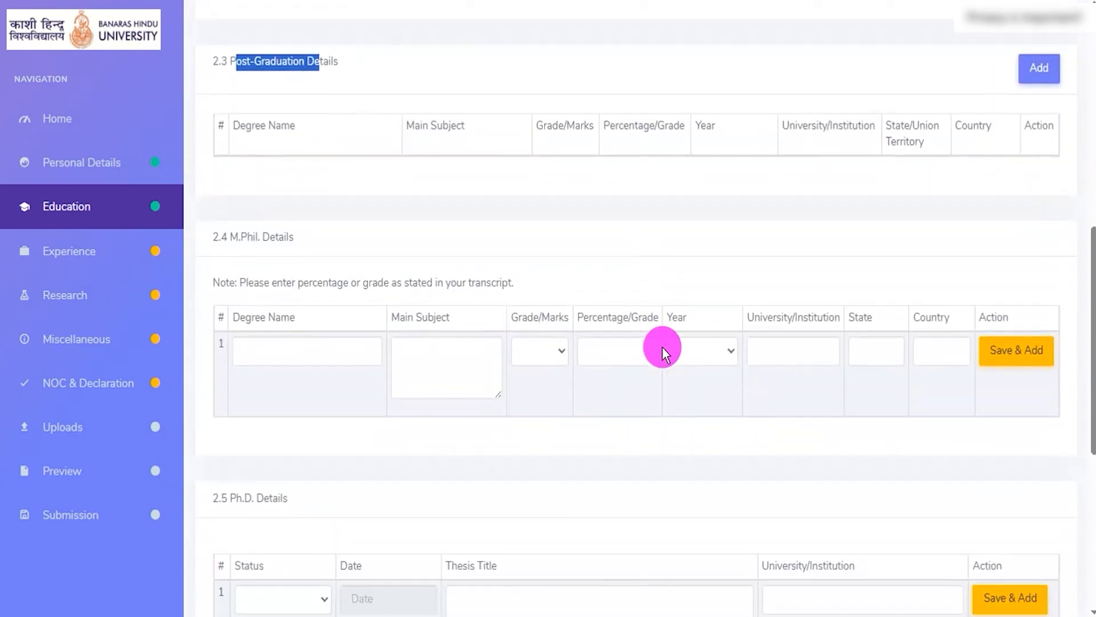
drag(246, 237, 294, 236)
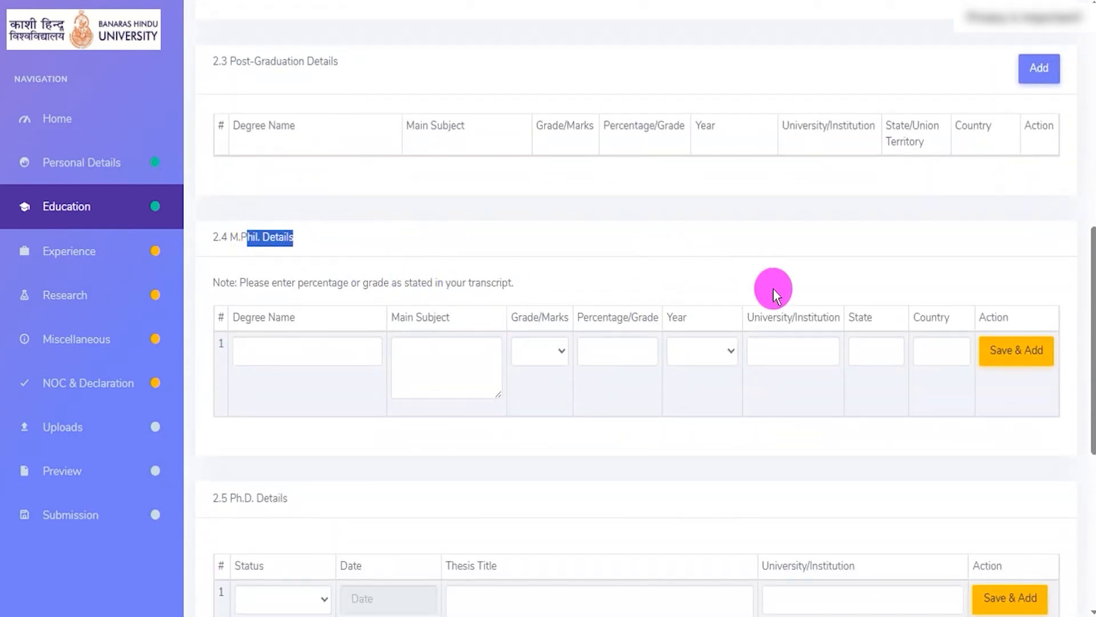
scroll(773, 289, down, 3)
scroll(773, 289, down, 2)
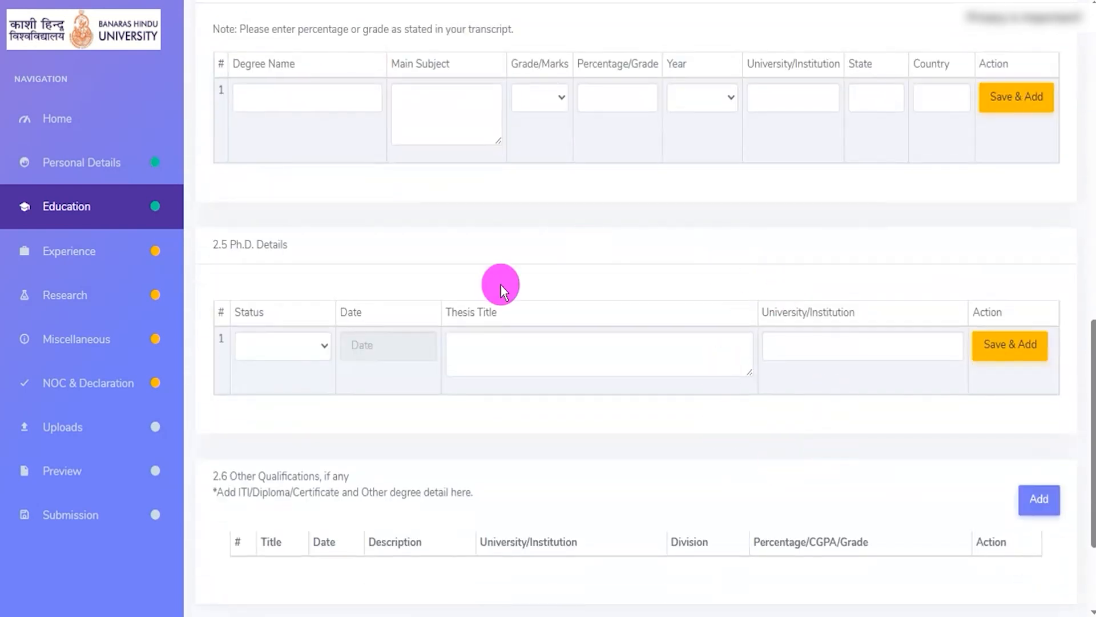
scroll(529, 363, down, 3)
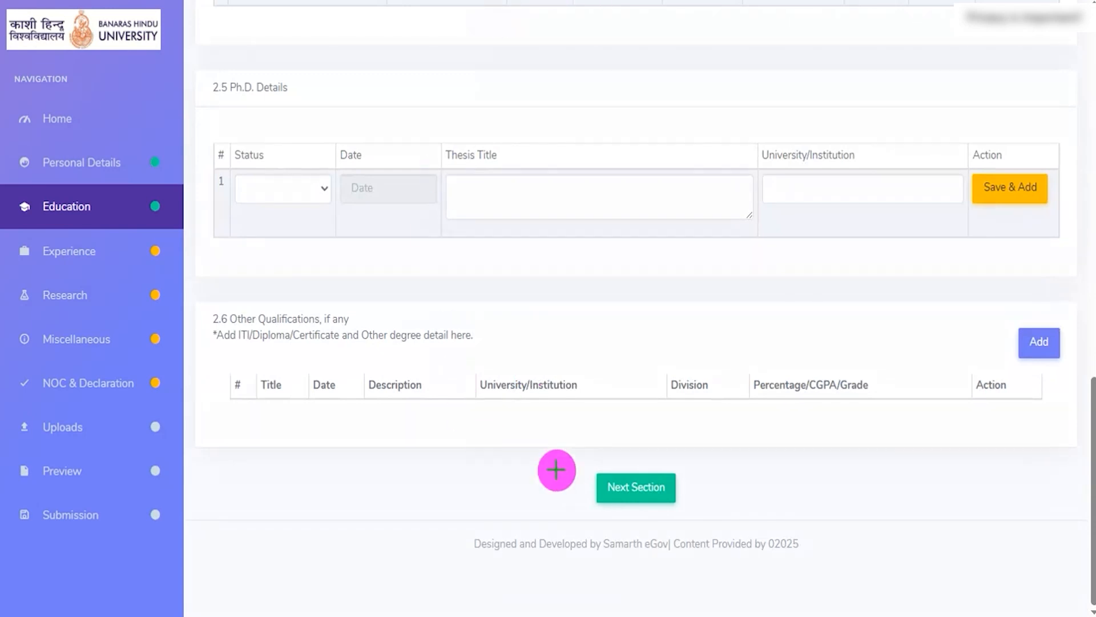
- Proceed to the Experience section and locate the Relevant Work Experience table
mouse_move(577, 455)
mouse_down()
mouse_move(668, 482)
mouse_move(691, 516)
mouse_up()
click(656, 489)
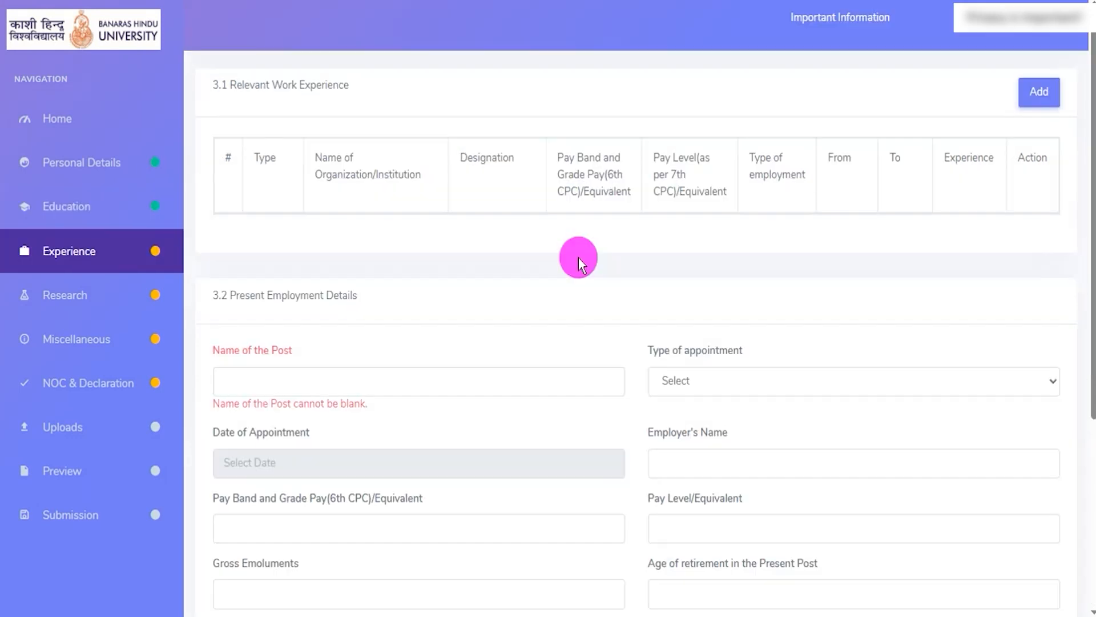
drag(235, 86, 387, 87)
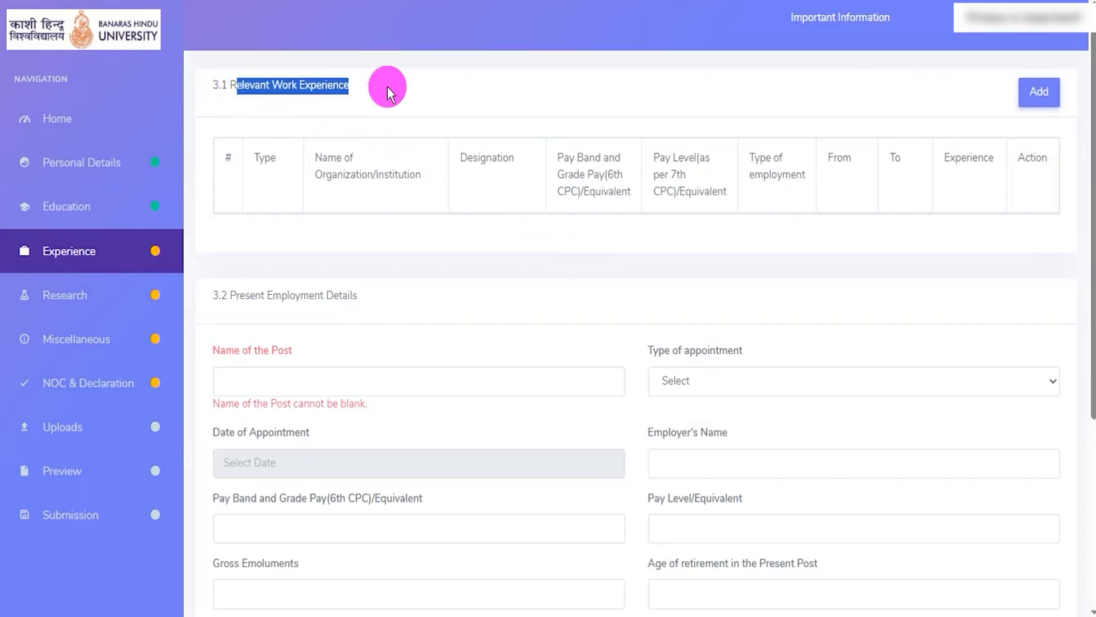
- Open a new relevant experience entry, set its type to Administrative and go through the organization and designation fields
click(1040, 90)
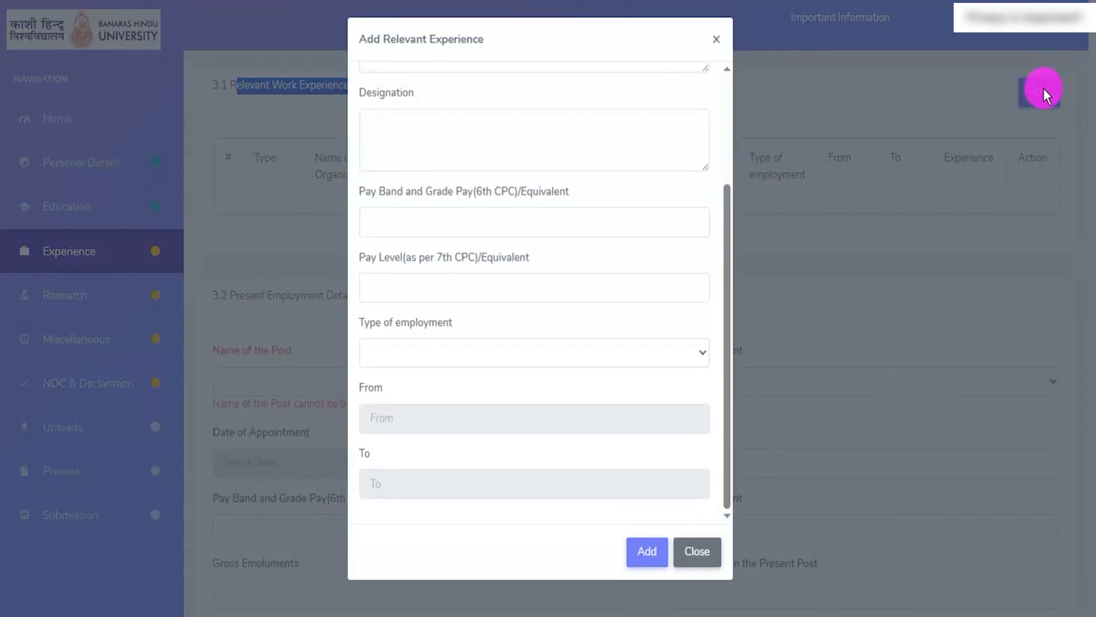
scroll(455, 174, up, 3)
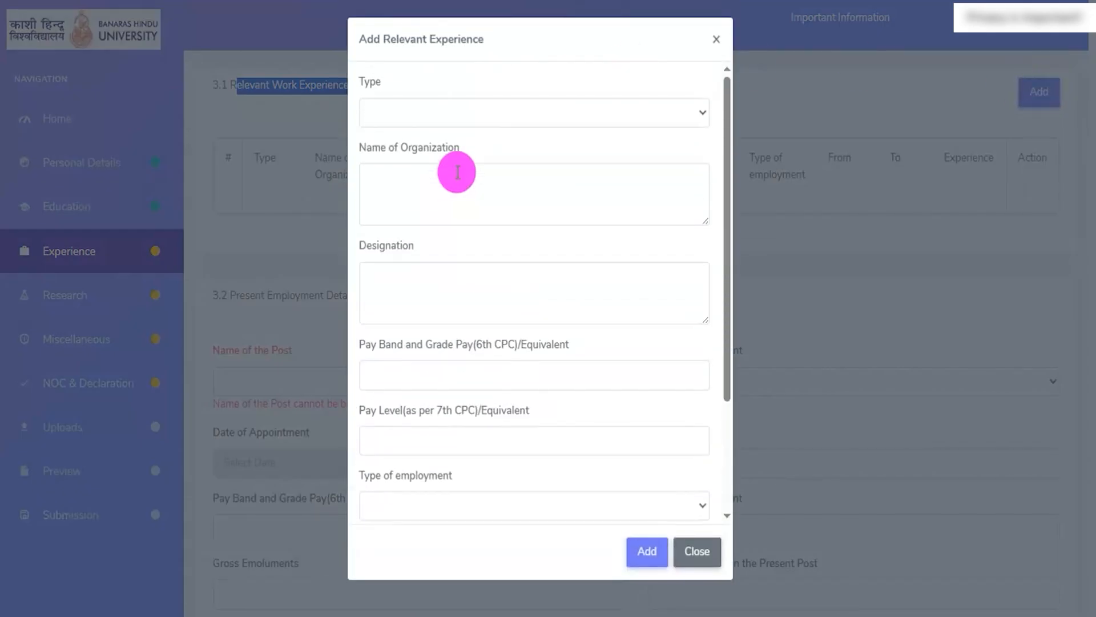
click(430, 115)
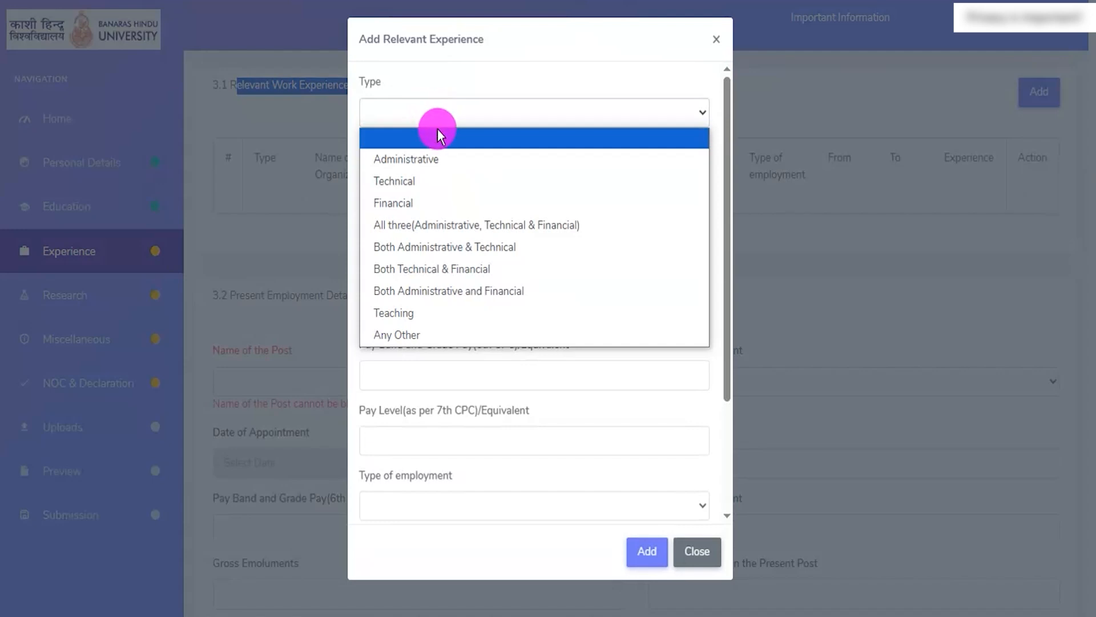
click(421, 160)
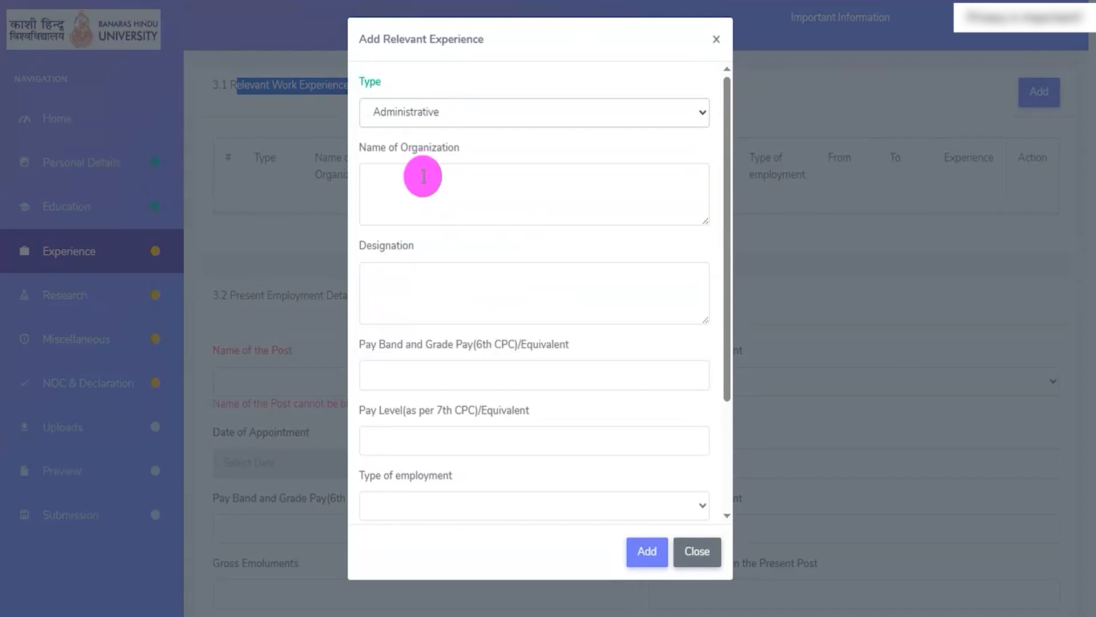
click(423, 183)
click(411, 276)
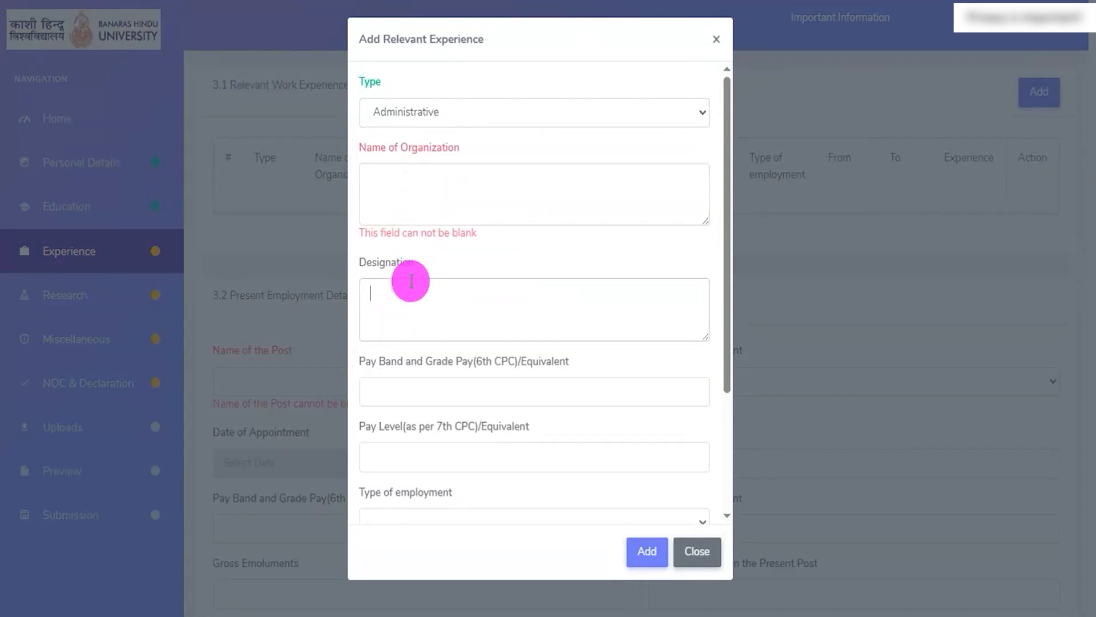
- Go through the pay fields and From and To dates, set the employment type to Permanent, and close the experience entry without adding it
scroll(411, 276, down, 3)
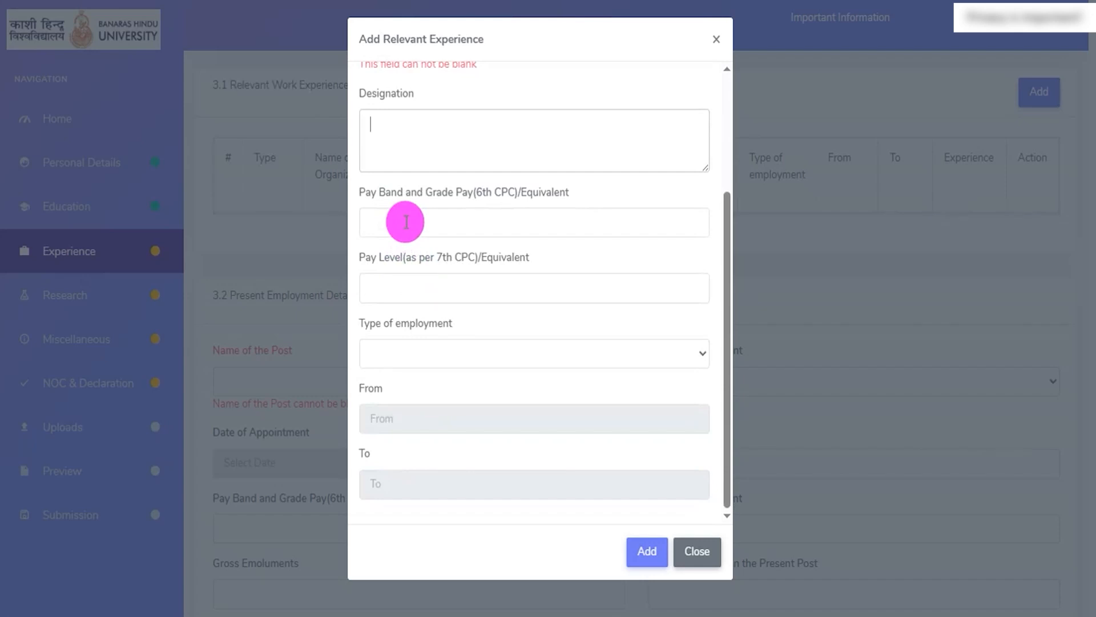
click(406, 222)
click(399, 282)
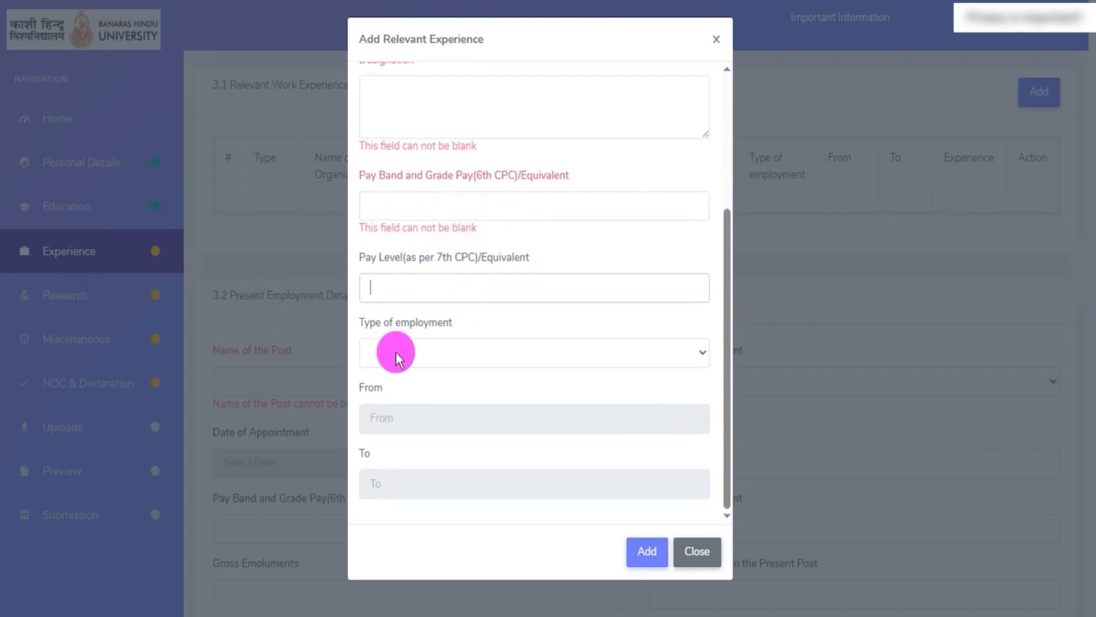
click(423, 355)
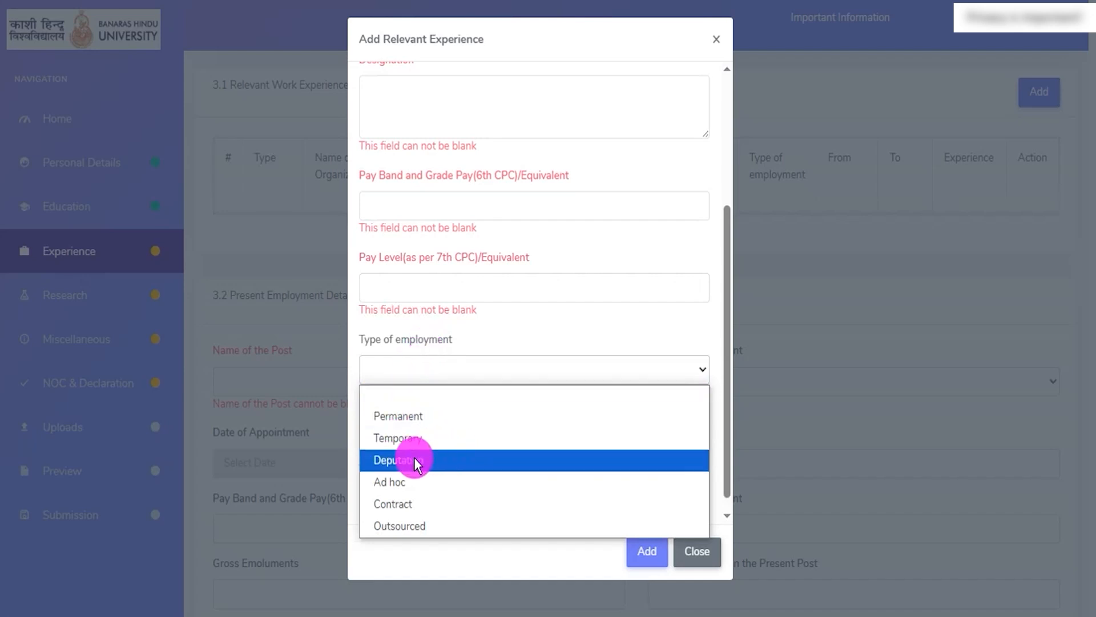
click(399, 416)
scroll(422, 366, down, 1)
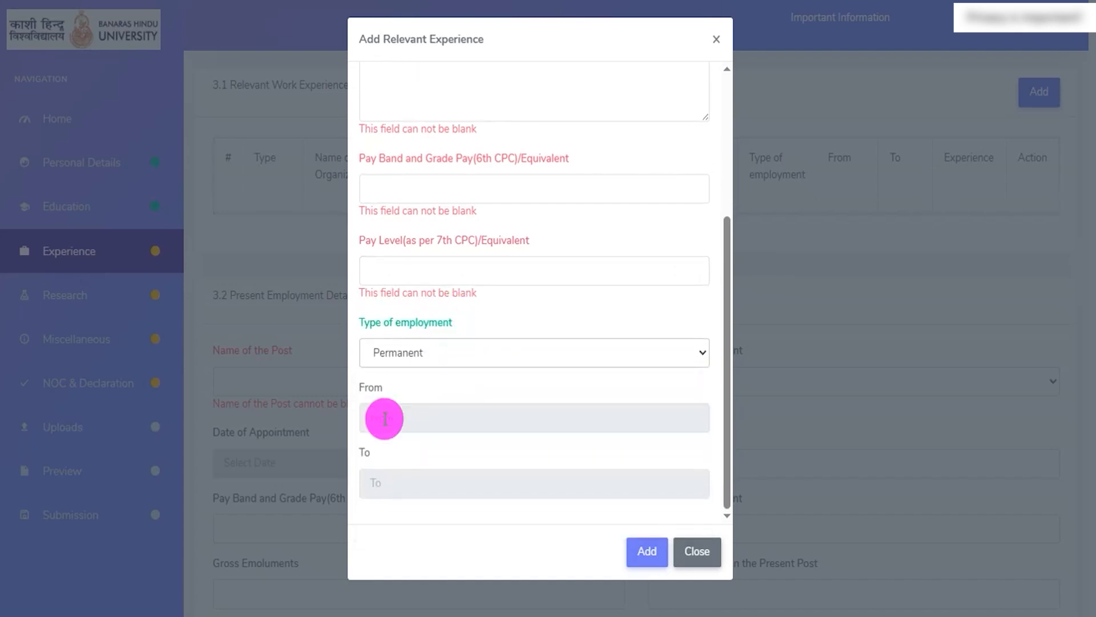
click(386, 418)
click(404, 482)
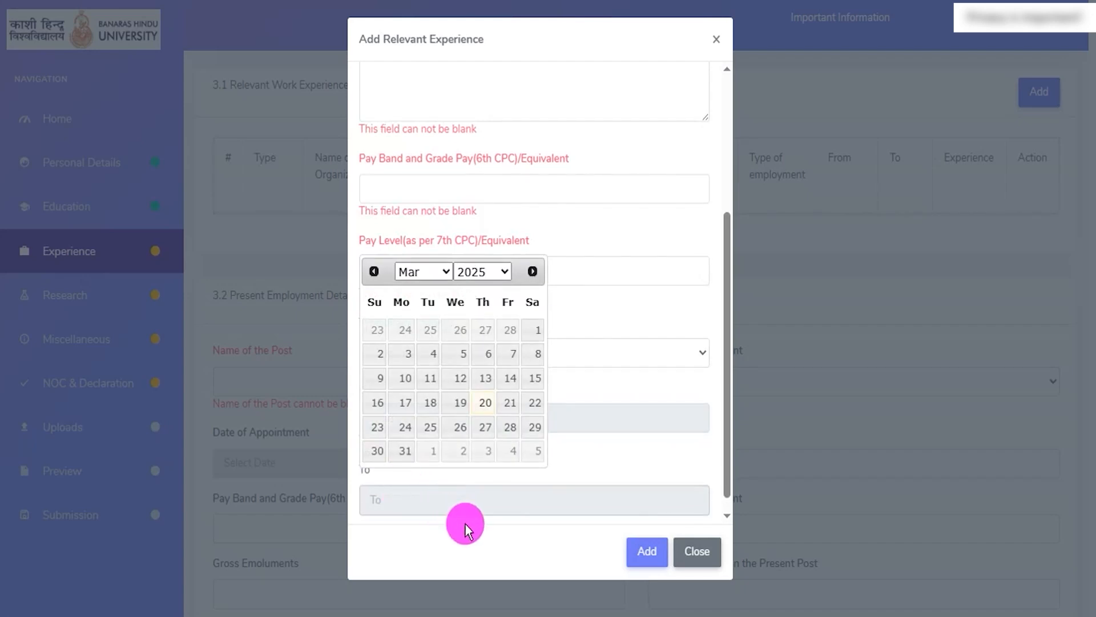
click(485, 534)
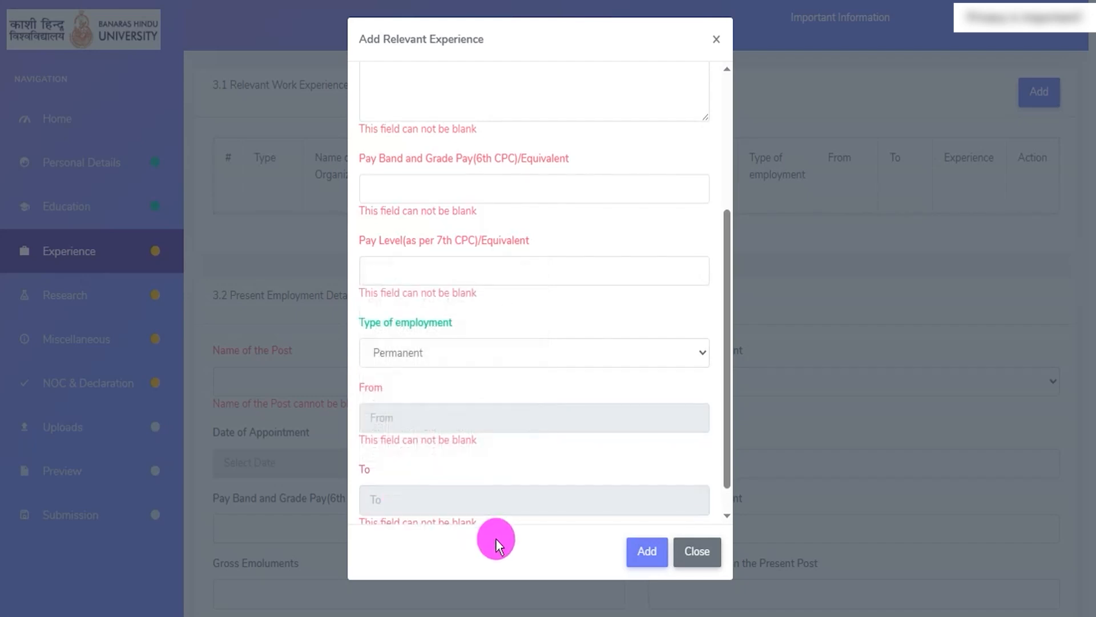
click(691, 556)
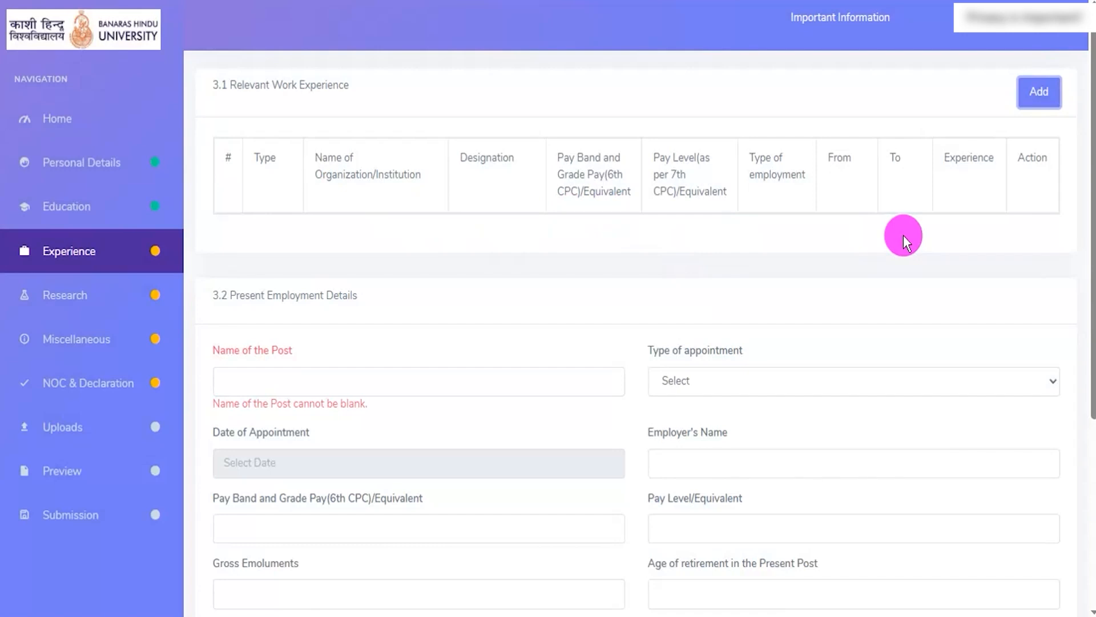
- Go through the Present Employment Details fields from Name of the Post and Type of appointment to Employer's Name and Pay Level
scroll(393, 331, down, 3)
drag(235, 126, 344, 122)
click(277, 207)
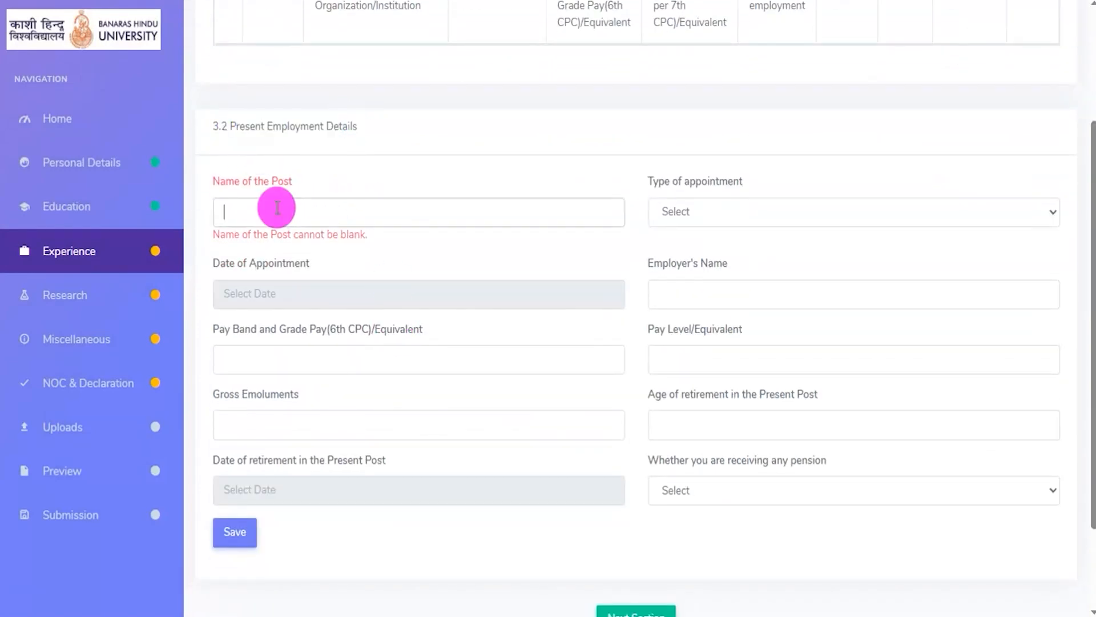
click(753, 216)
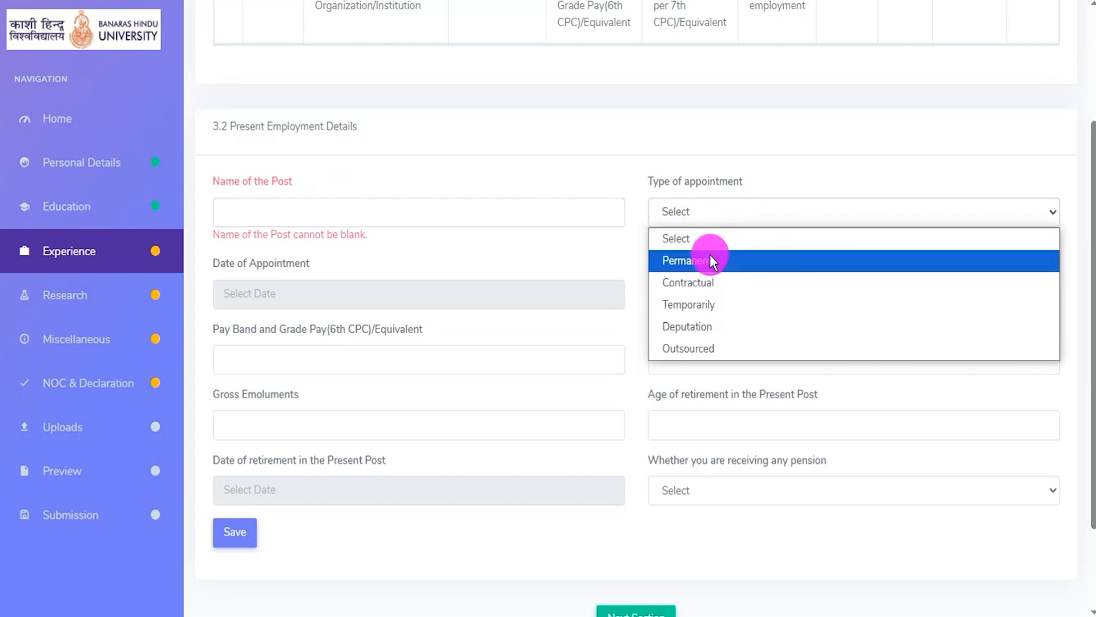
click(633, 255)
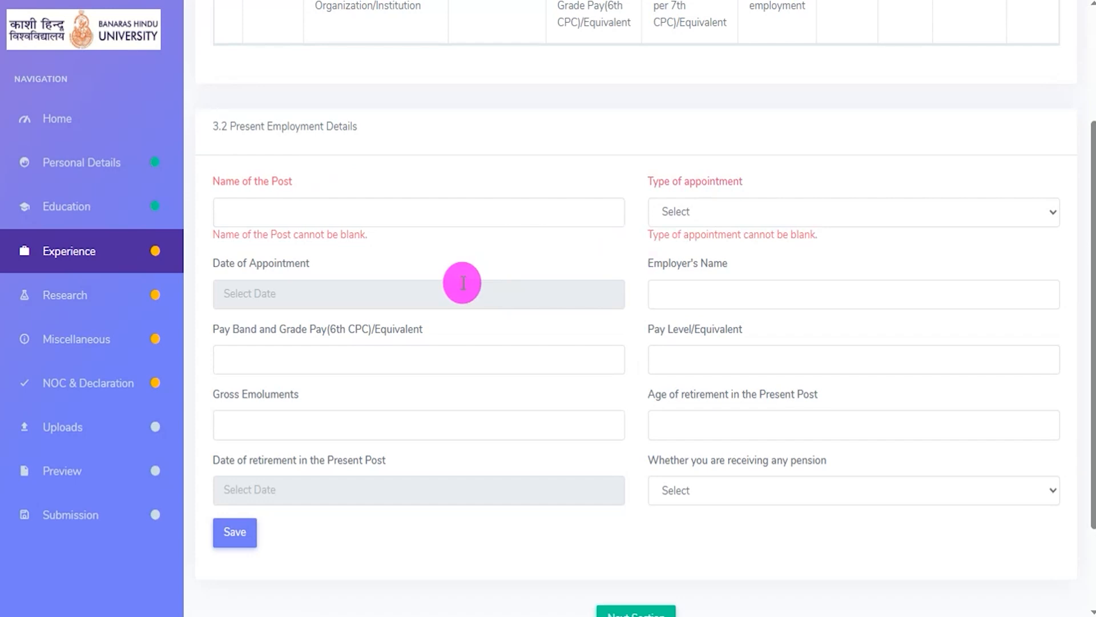
click(432, 295)
click(685, 295)
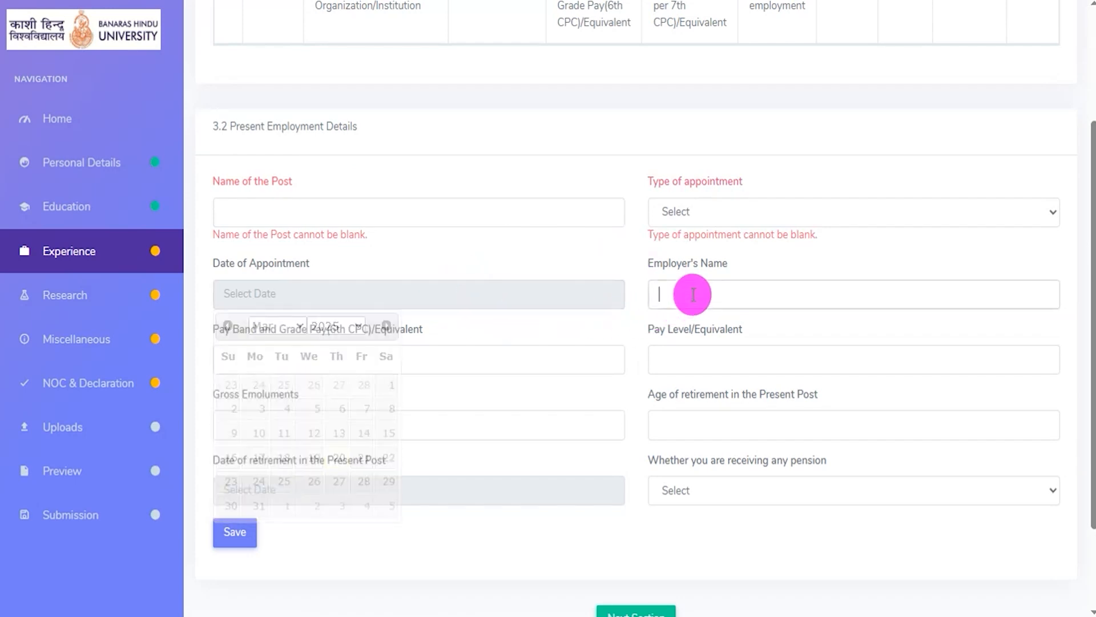
click(334, 377)
click(680, 377)
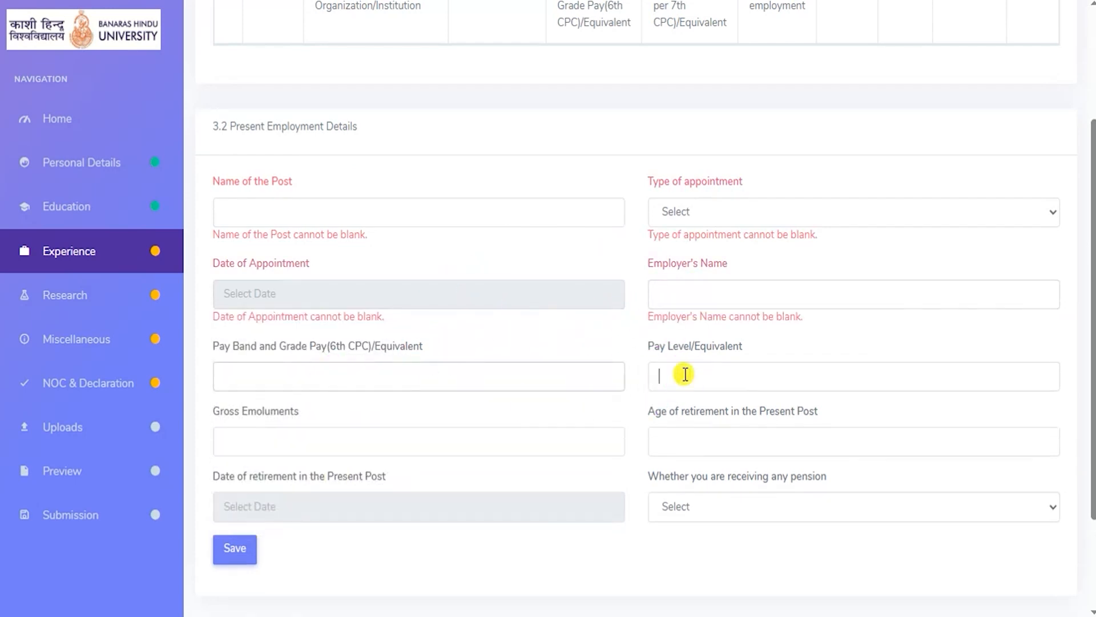
- Go through the Gross Emoluments field and the age and date of retirement fields for the present post
scroll(588, 399, down, 2)
click(311, 309)
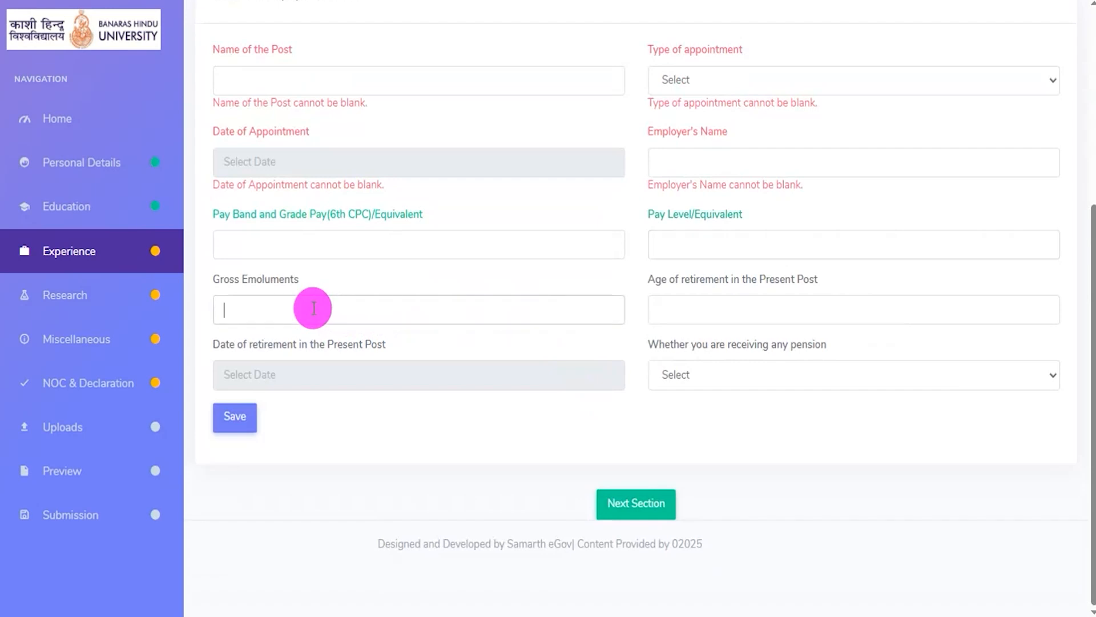
click(702, 311)
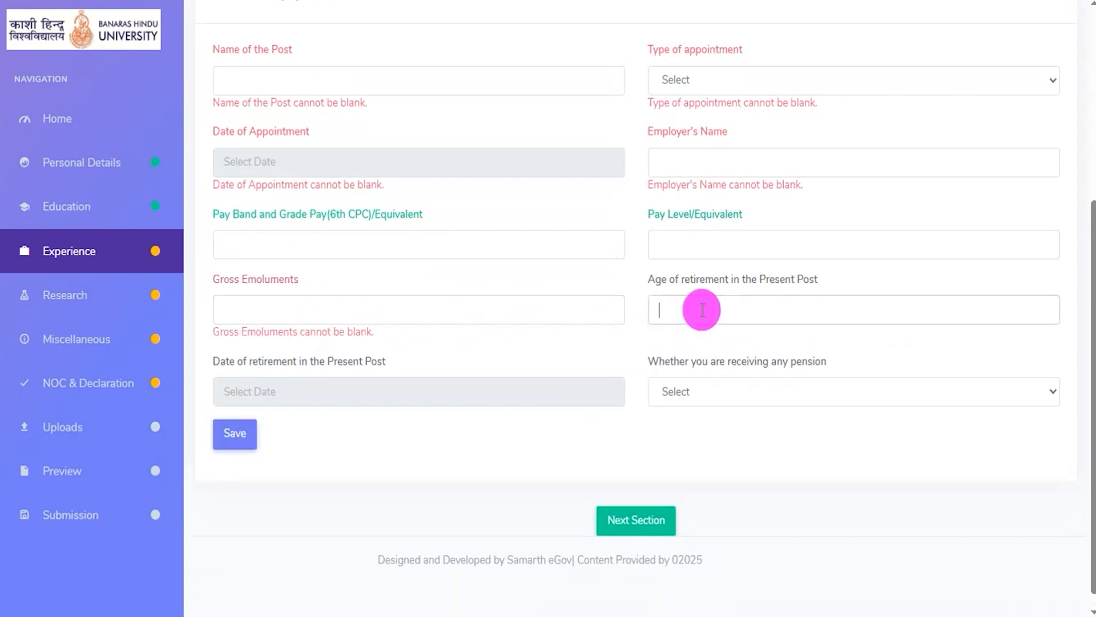
click(309, 397)
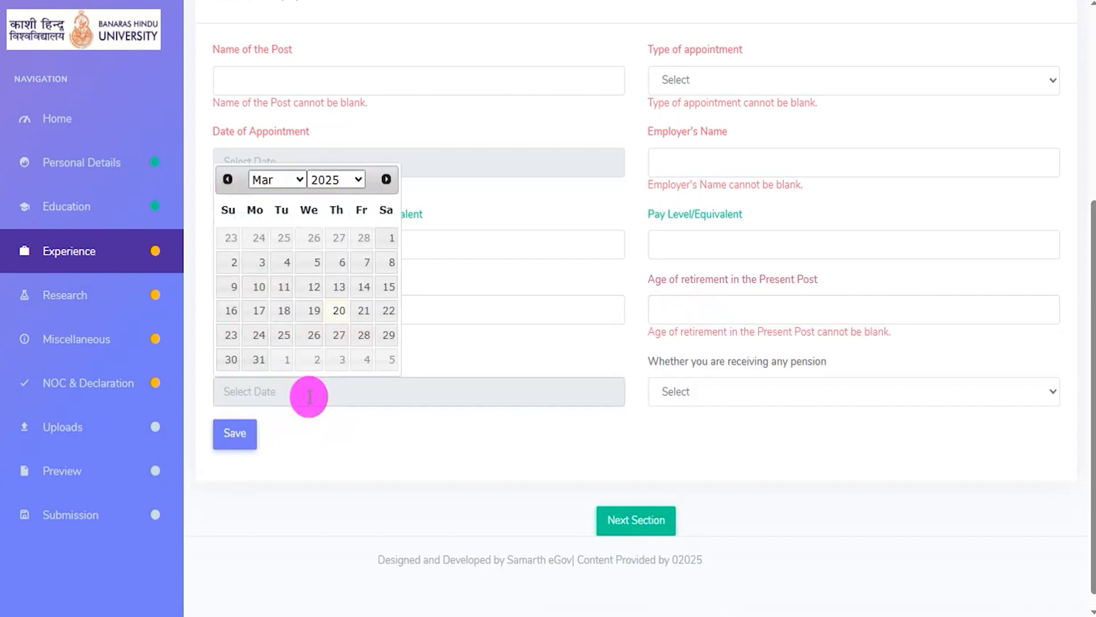
- Answer Yes to receiving any pension to check the additional pension fields, and set the answer to No
click(769, 395)
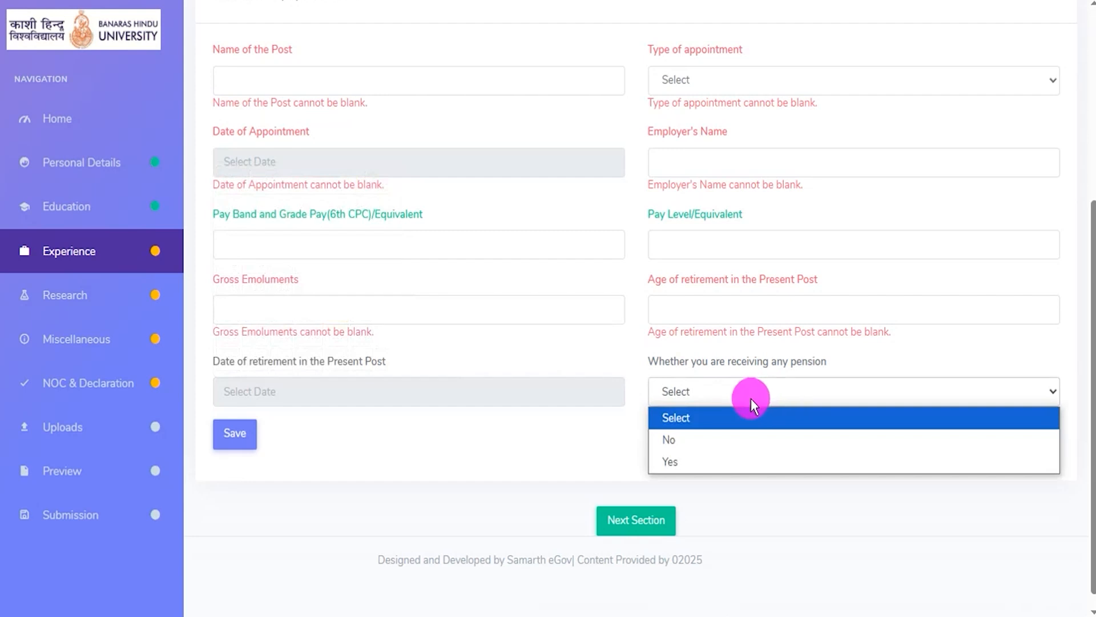
click(688, 464)
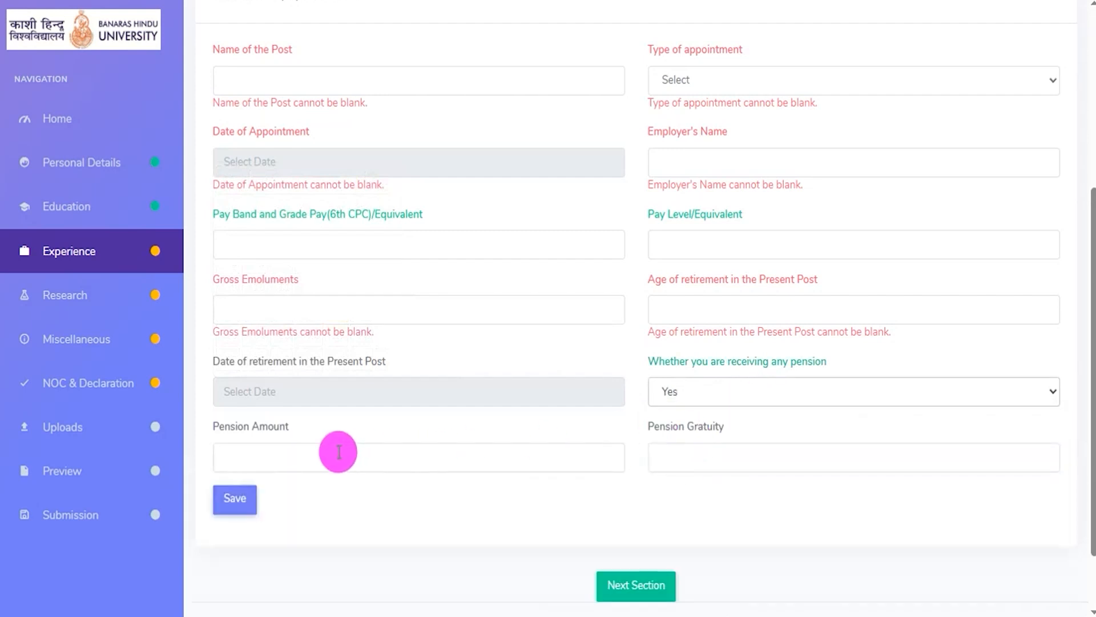
click(729, 392)
click(685, 435)
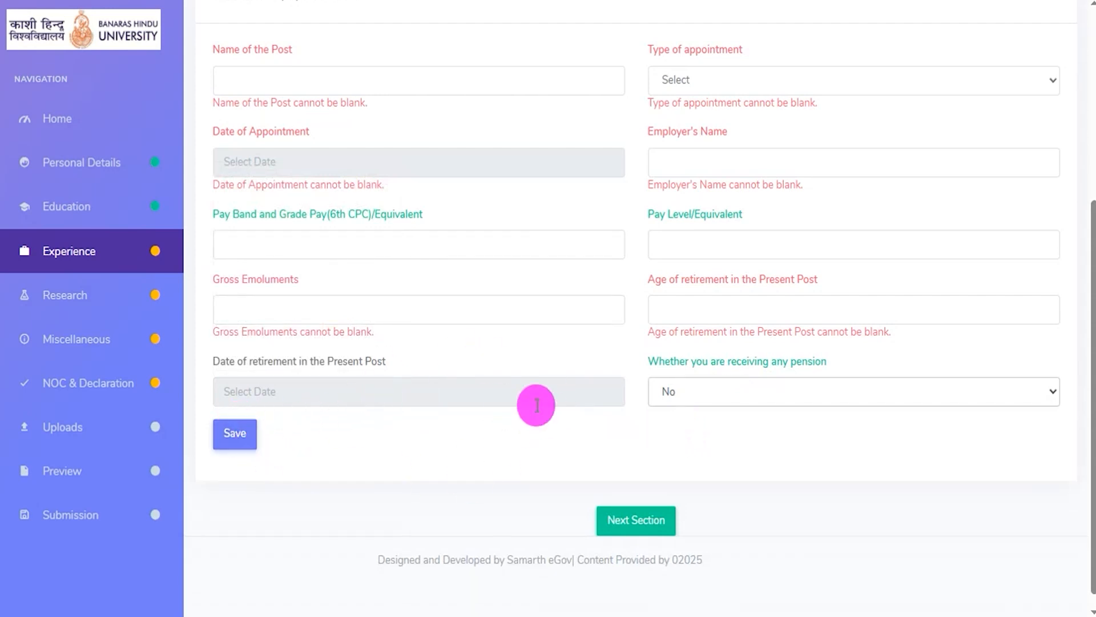
- Proceed to the Research section and look over its tables for research papers, publications and projects
scroll(537, 405, down, 1)
mouse_move(572, 470)
mouse_down()
mouse_move(660, 488)
mouse_move(703, 539)
mouse_up()
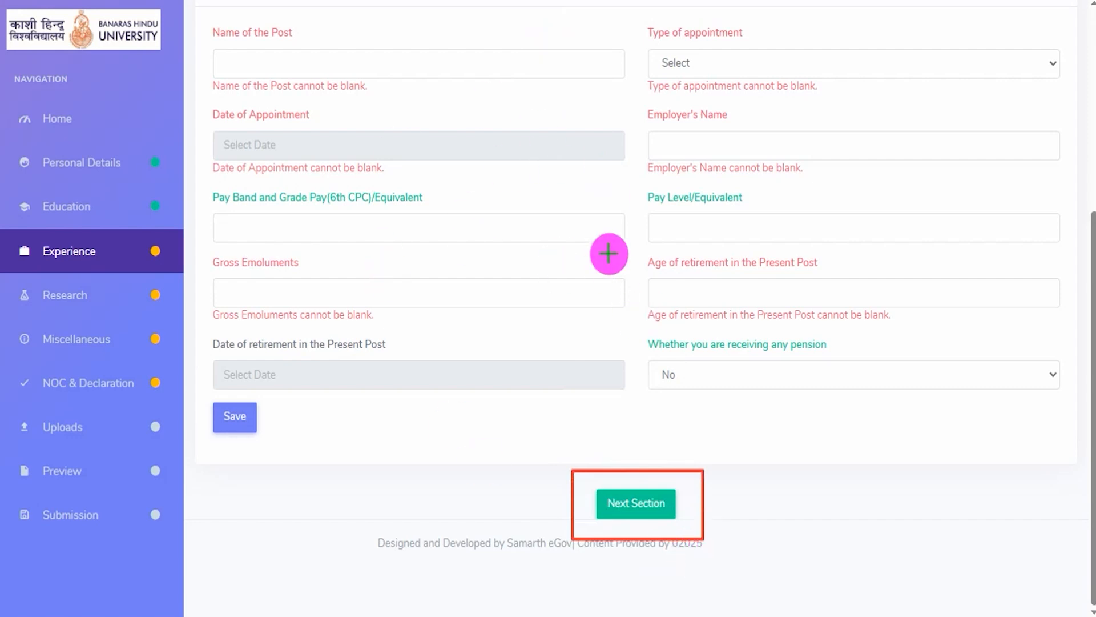
click(672, 507)
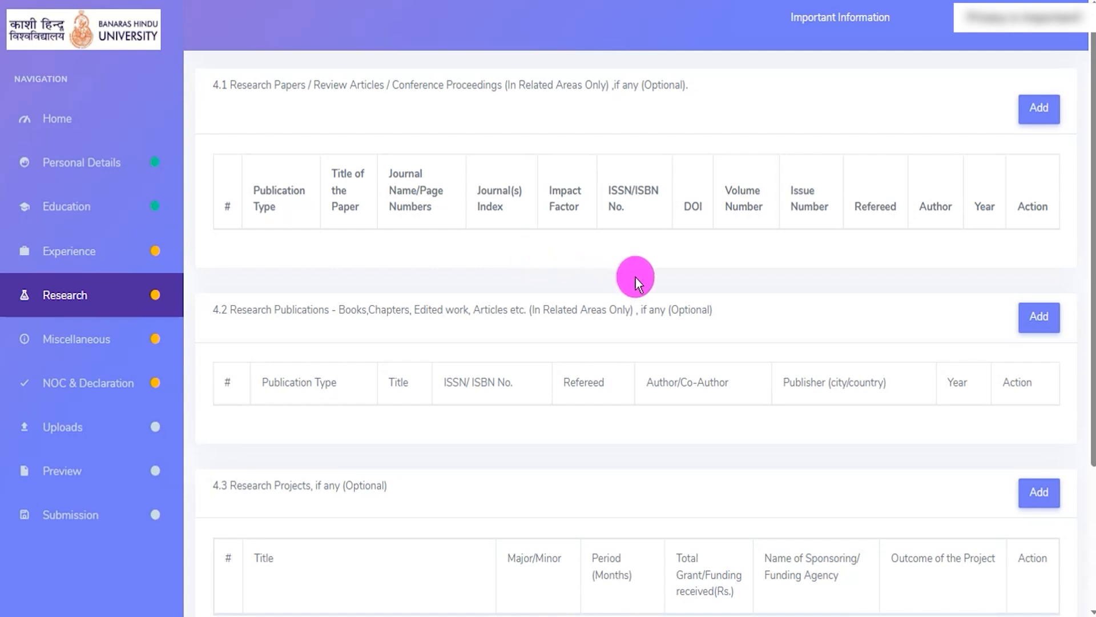
scroll(793, 279, down, 3)
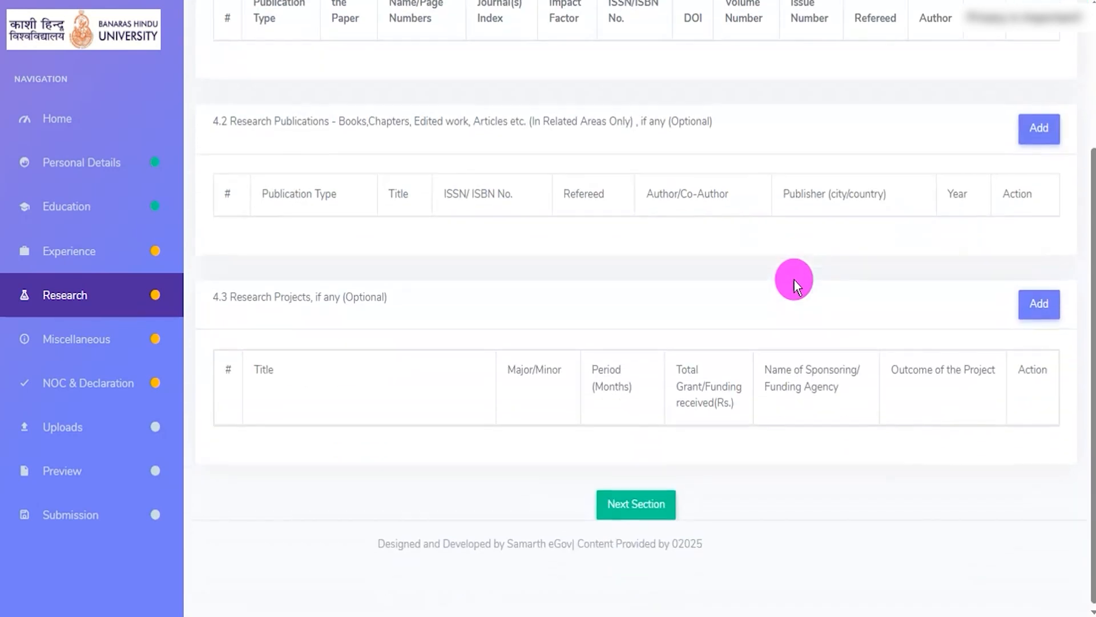
scroll(794, 279, up, 3)
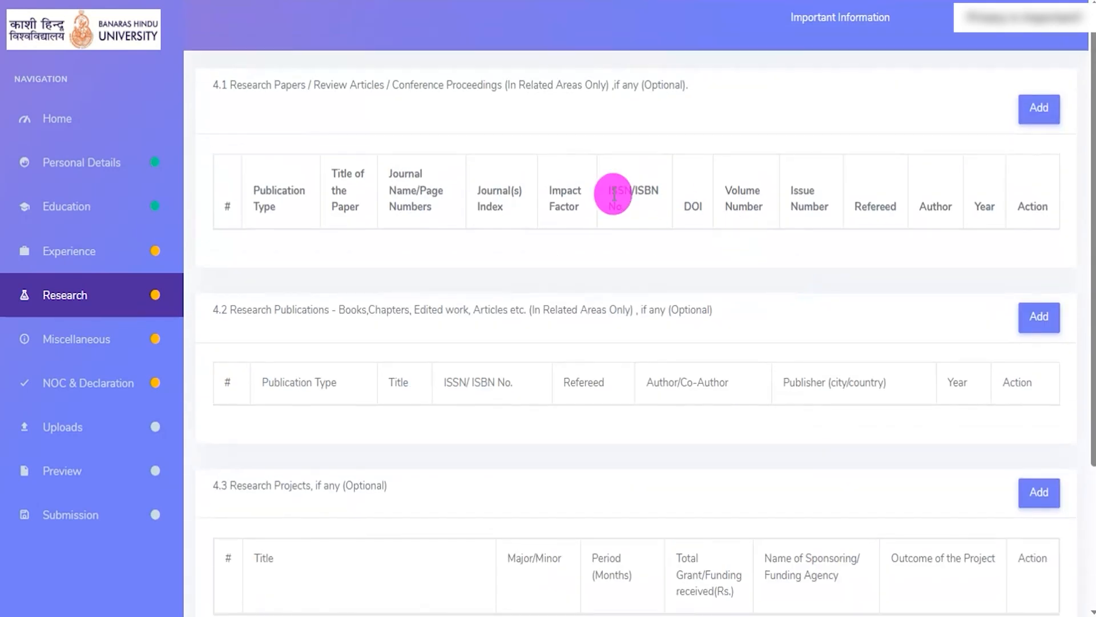
- Open a new research paper entry and go through its Publication Type, Title of the Paper and Journal(s) Index fields
click(1035, 111)
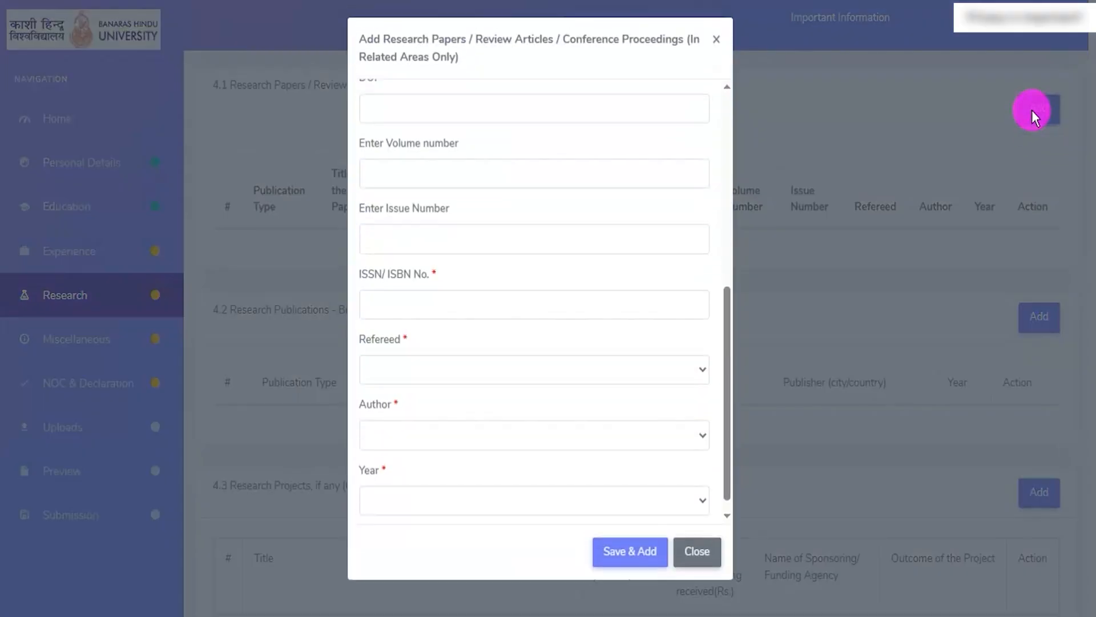
scroll(519, 211, up, 5)
click(443, 136)
click(443, 136)
click(418, 207)
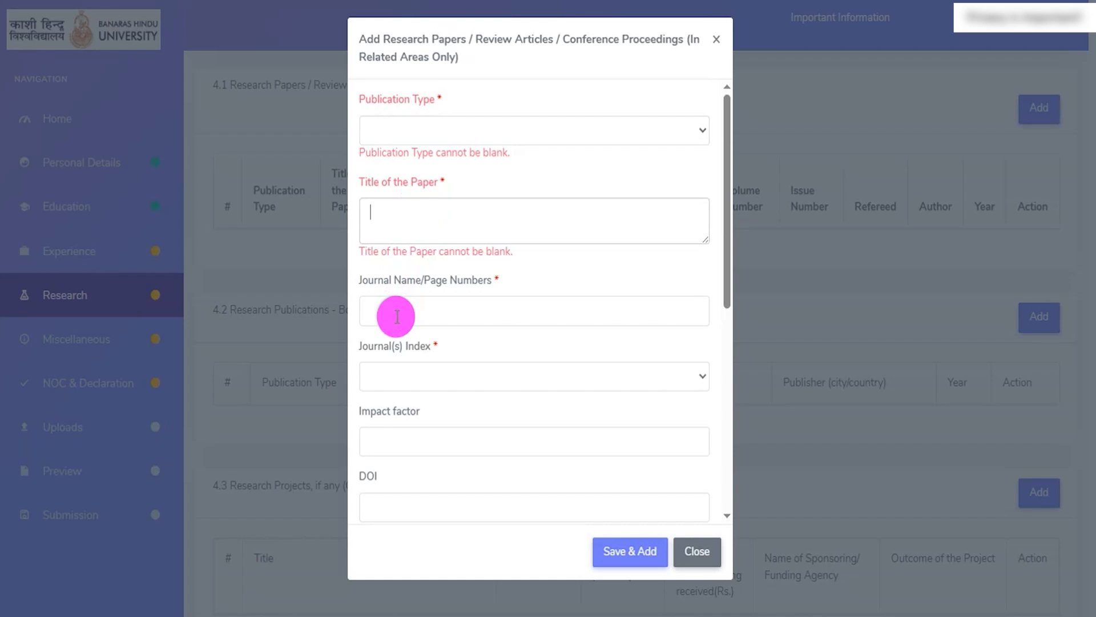
click(416, 375)
click(421, 371)
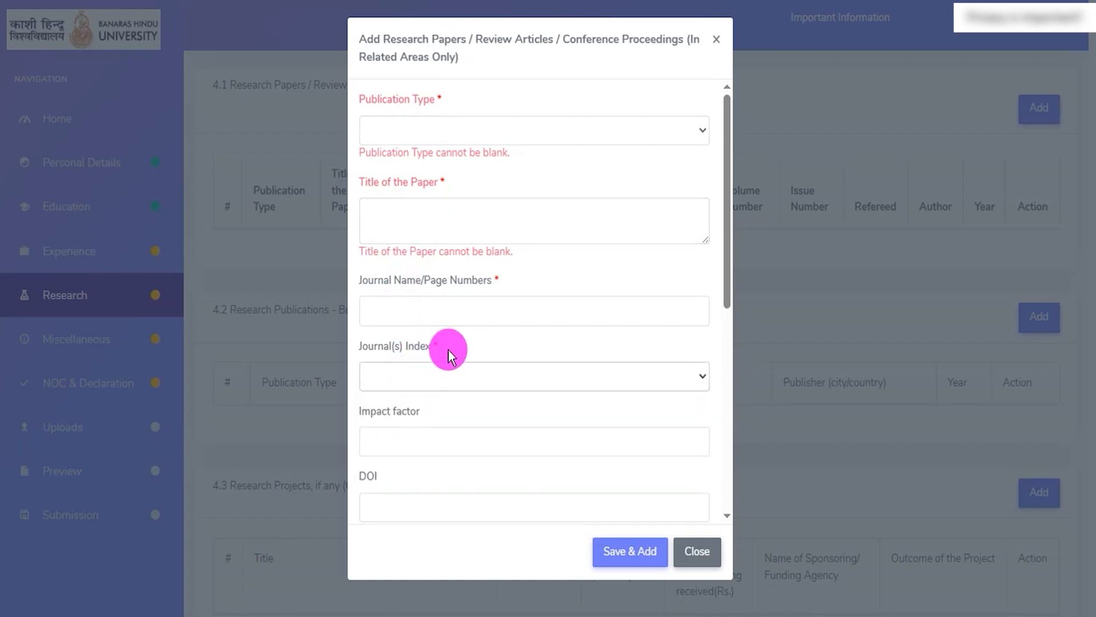
- Go through the research paper entry's remaining fields from Impact factor and DOI to Year, and close the entry without adding it
scroll(452, 357, down, 4)
click(421, 191)
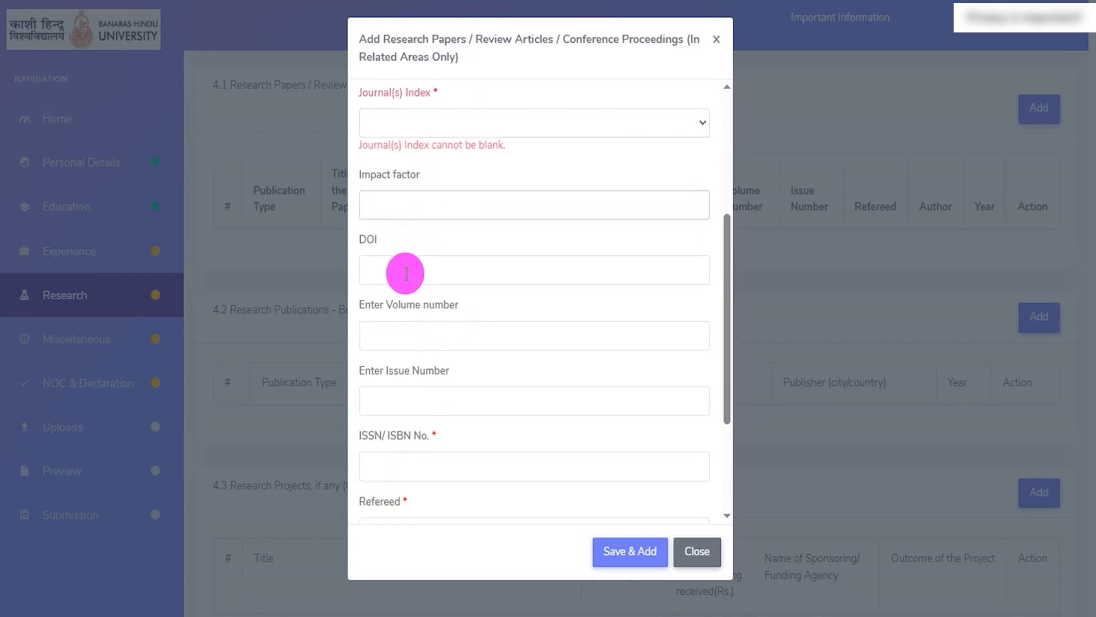
click(406, 273)
click(406, 336)
scroll(445, 337, down, 3)
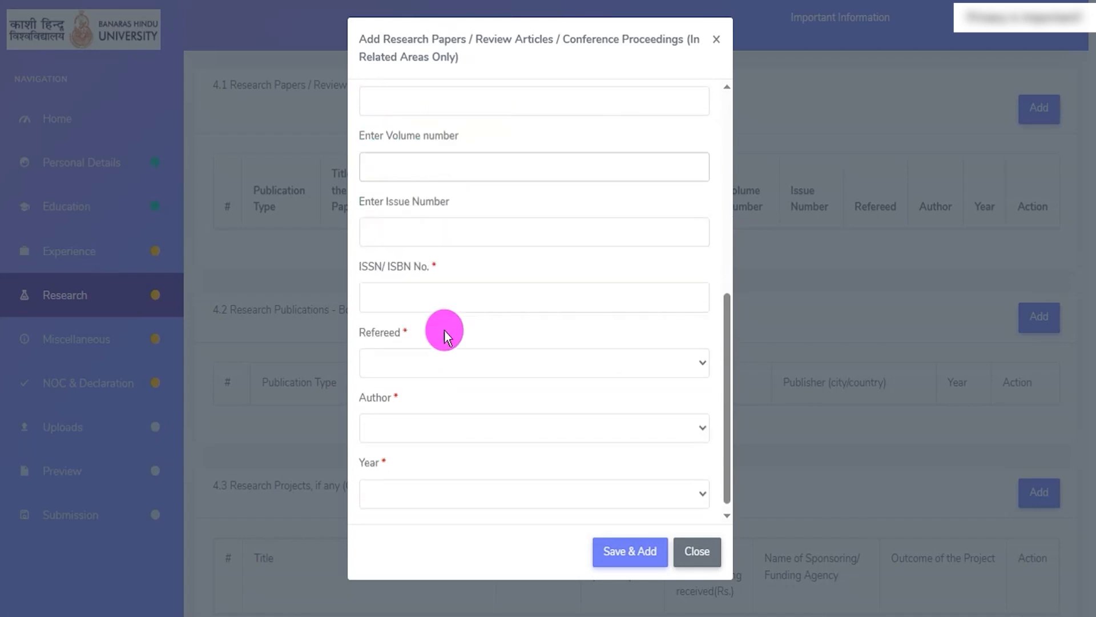
click(418, 232)
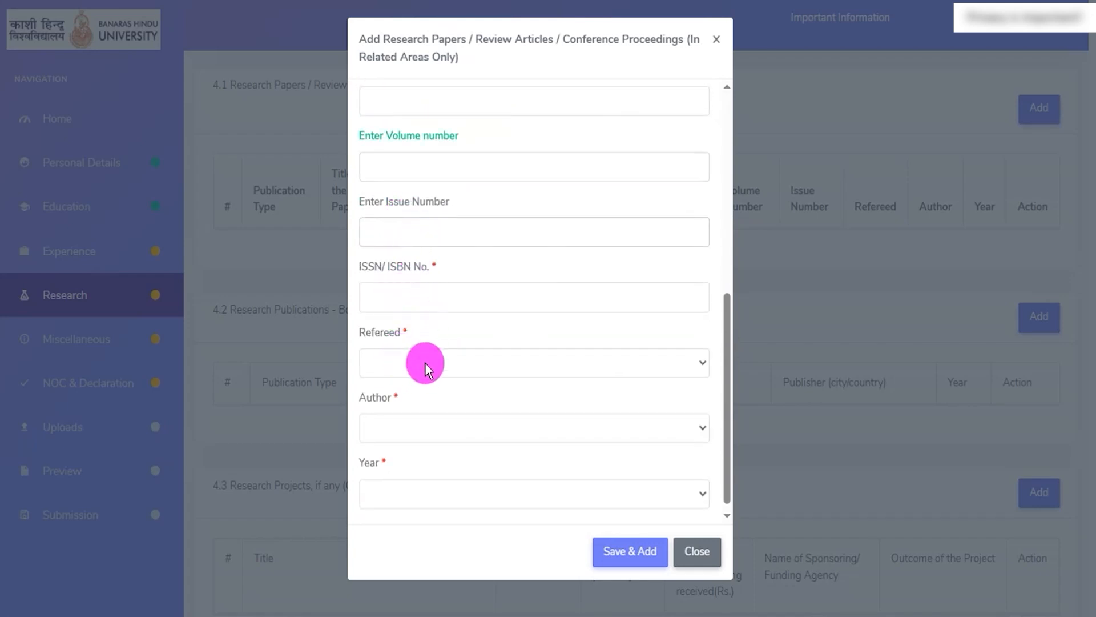
scroll(429, 366, down, 1)
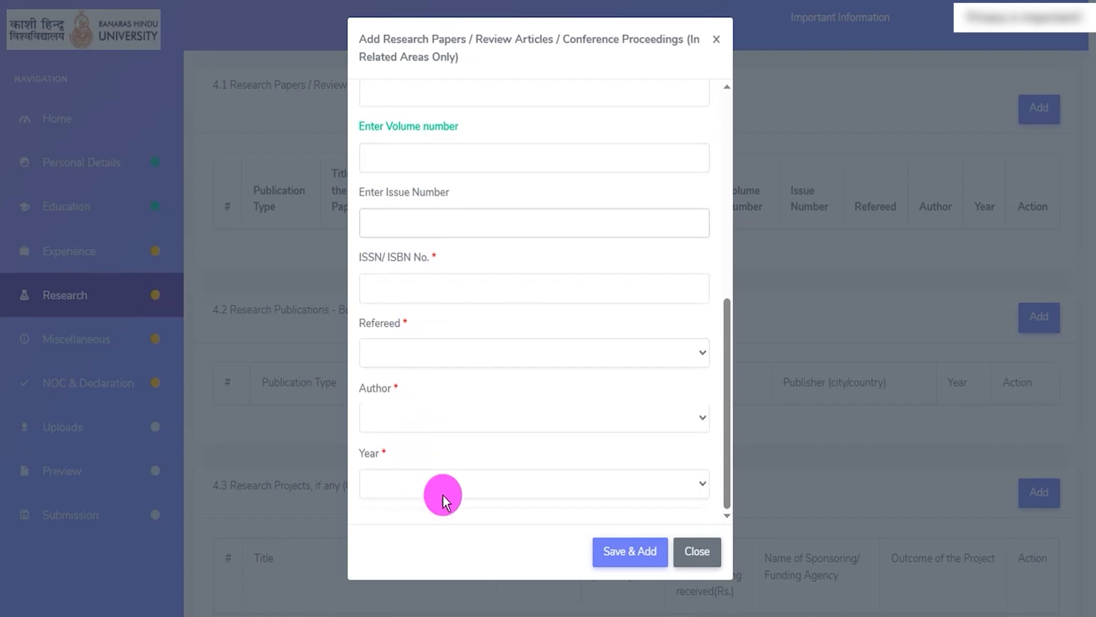
click(666, 557)
- Proceed to the Miscellaneous section and check the Junior Clerk essential qualification in the advertisement PDF
scroll(811, 291, down, 3)
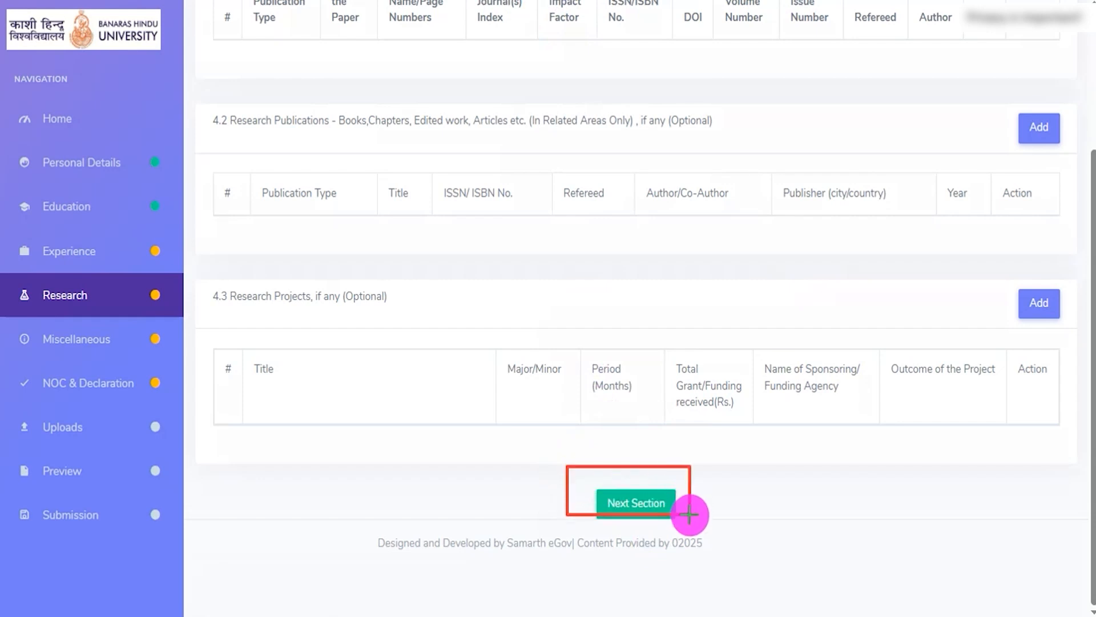
click(636, 503)
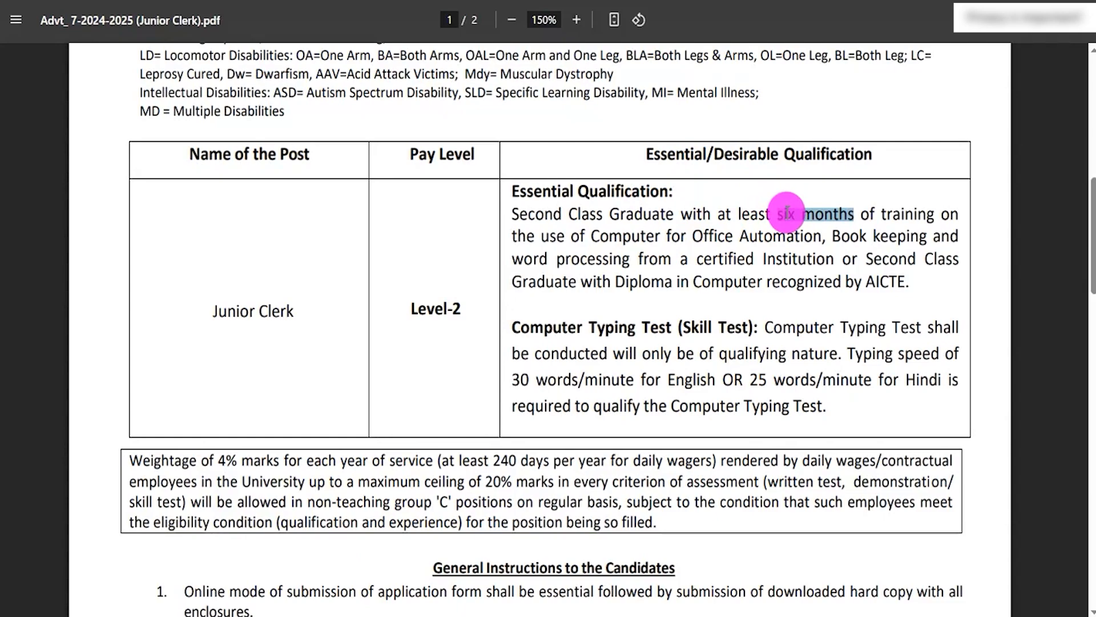
click(790, 215)
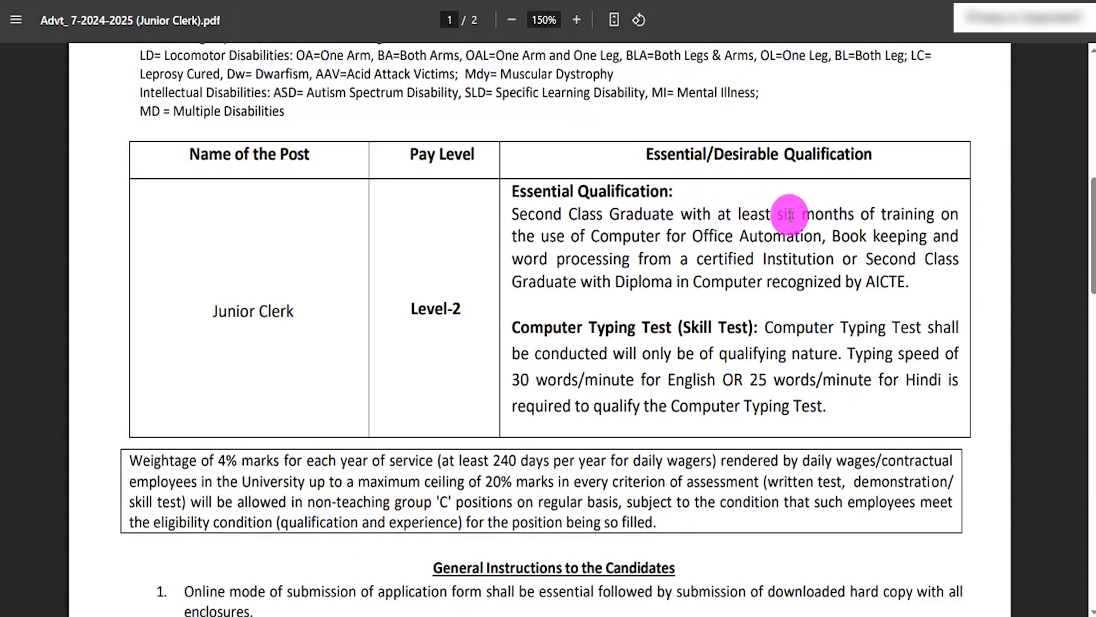
- Go to the field for days required to join, leave it blank, and set the Computer Proficiency Certificate answer to Yes
click(295, 166)
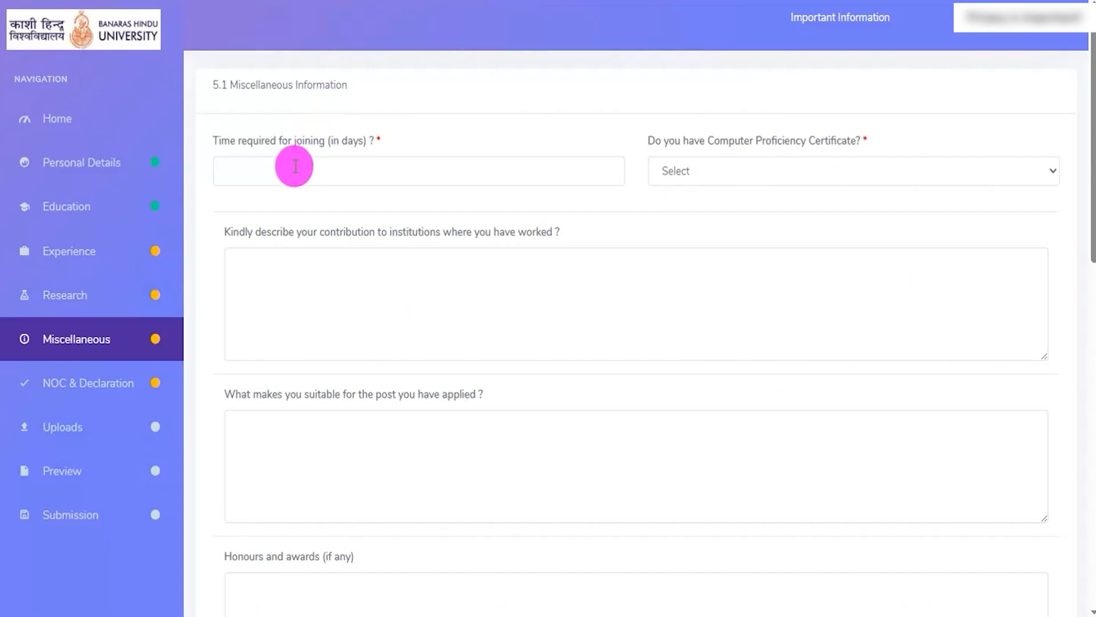
click(294, 166)
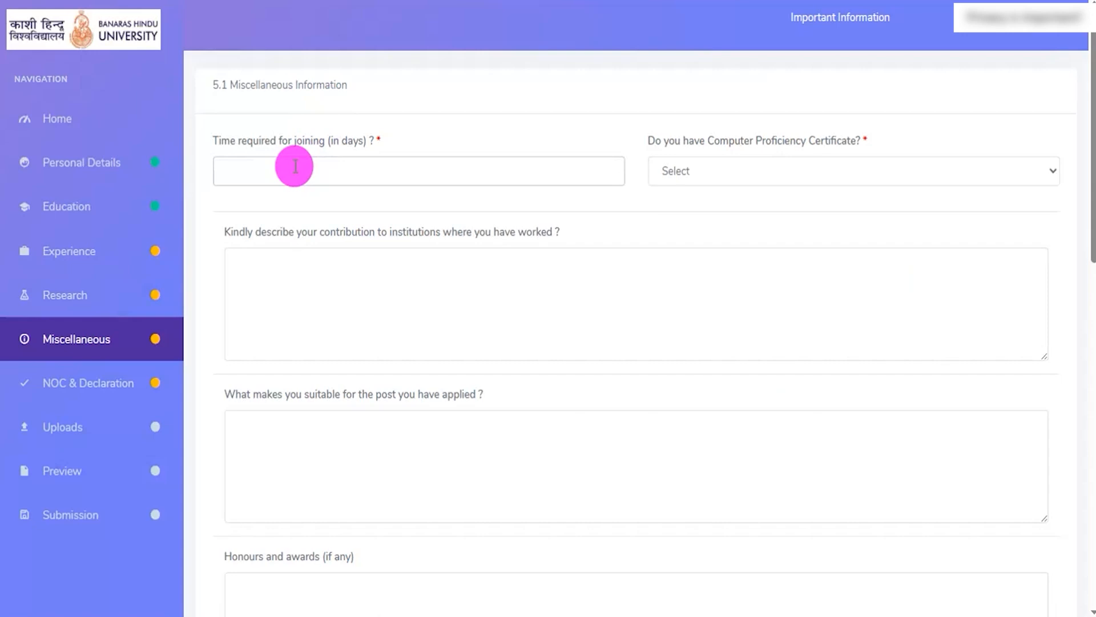
drag(730, 143, 817, 142)
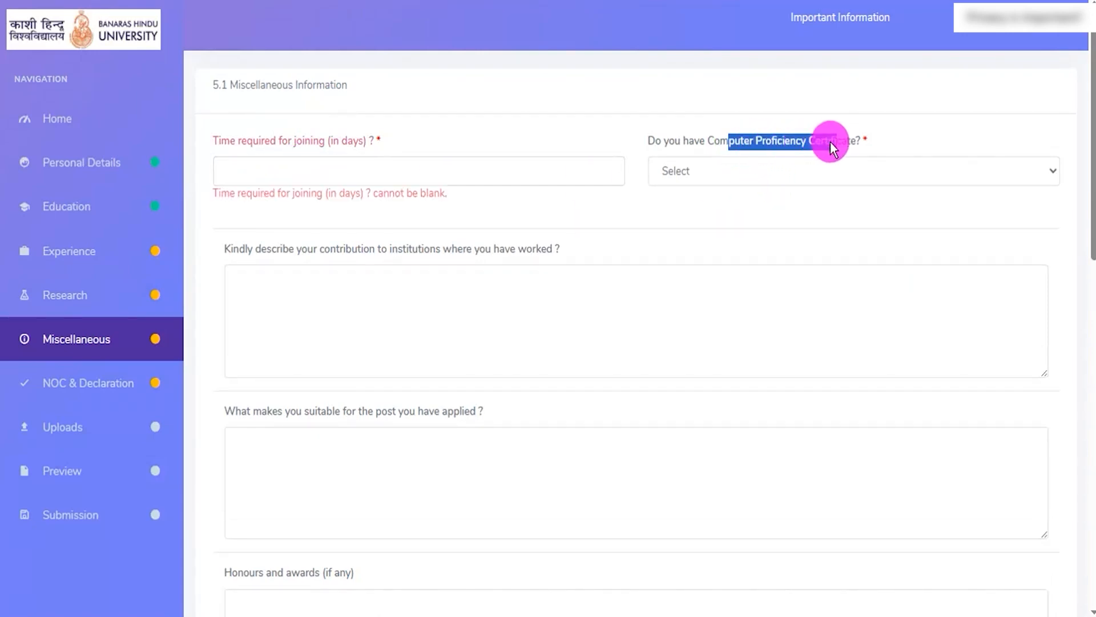
click(750, 171)
click(674, 237)
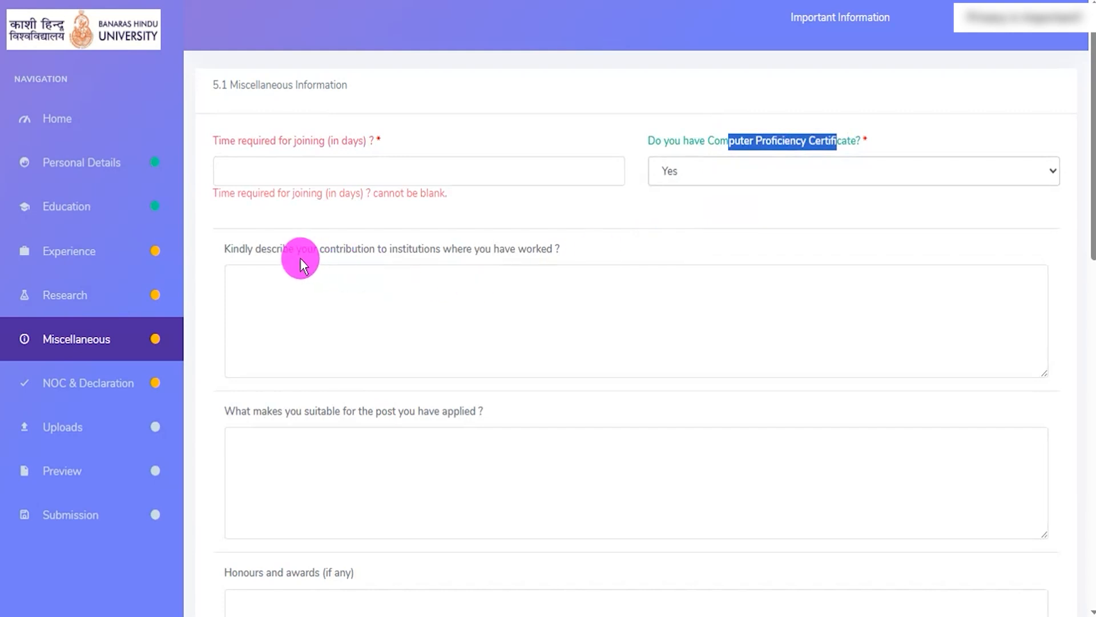
- Go through the institutional contribution, post suitability and honours and awards fields, continuing to the Disclosure questions
drag(276, 251, 314, 249)
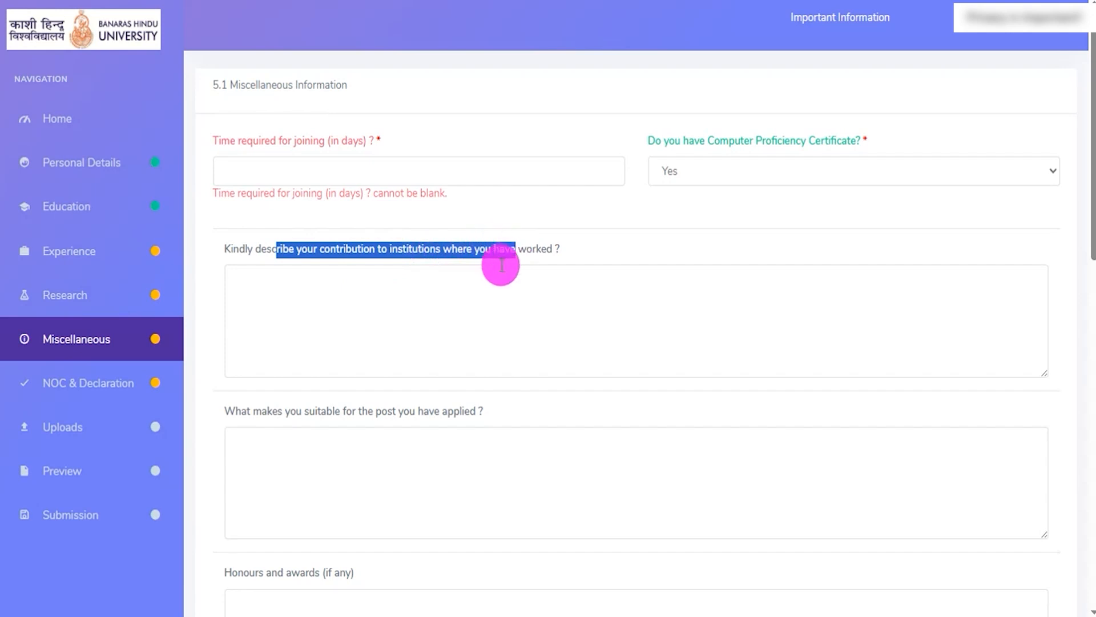
click(412, 283)
scroll(411, 284, down, 3)
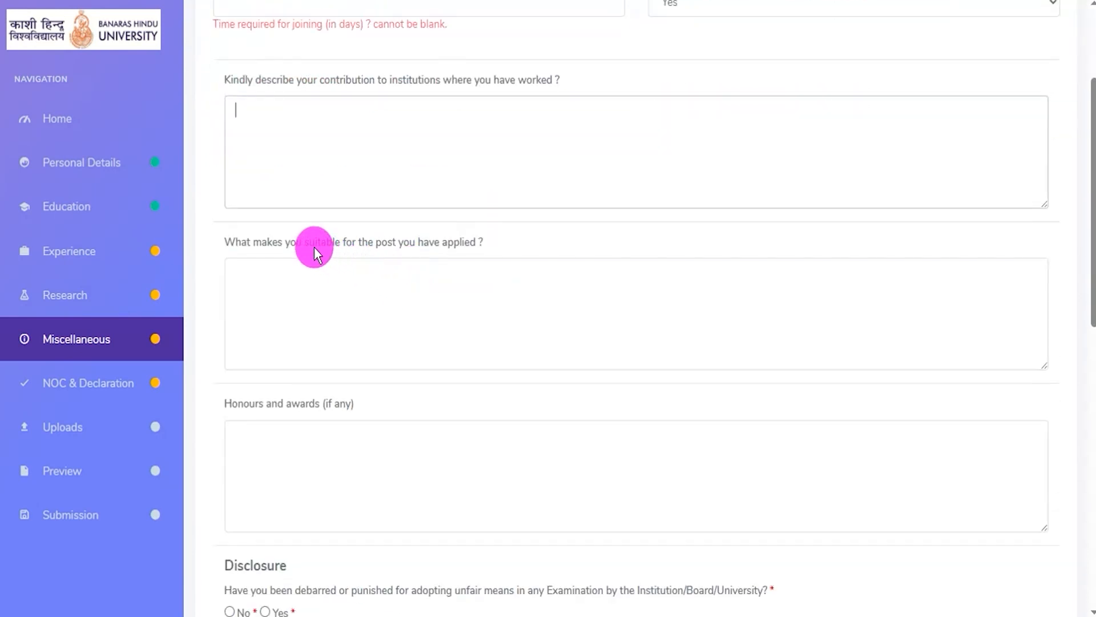
drag(310, 242, 434, 242)
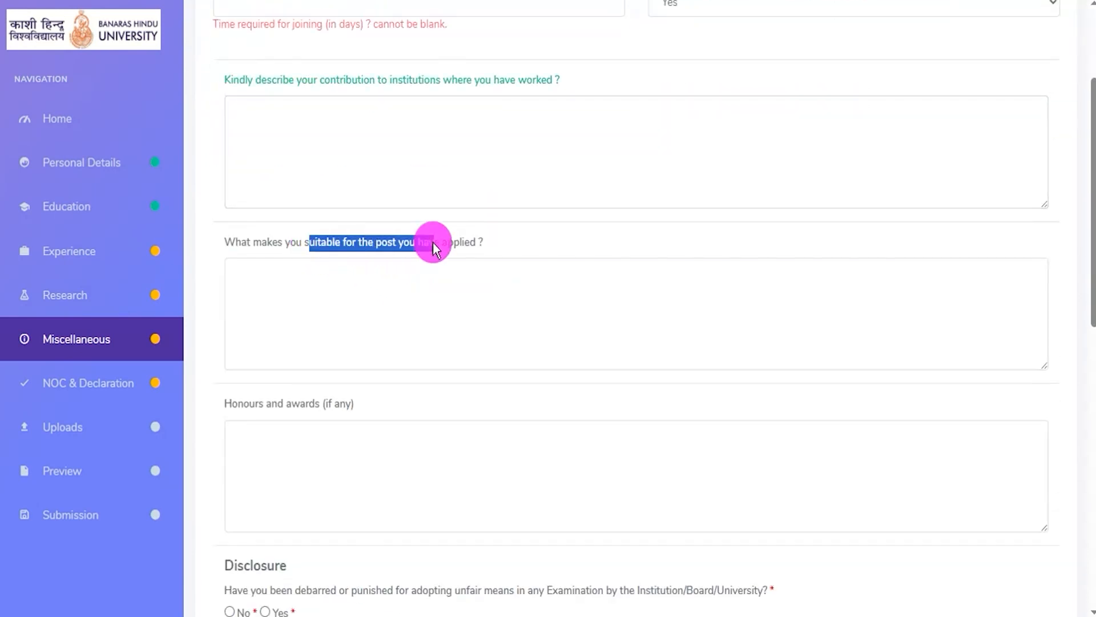
click(338, 283)
scroll(337, 284, down, 4)
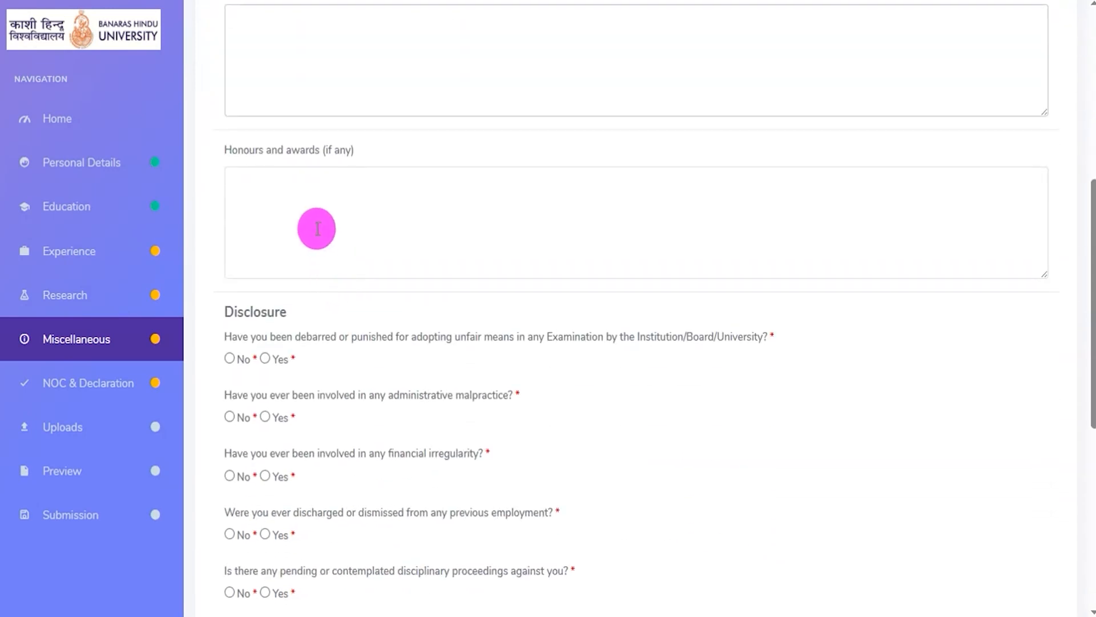
click(304, 201)
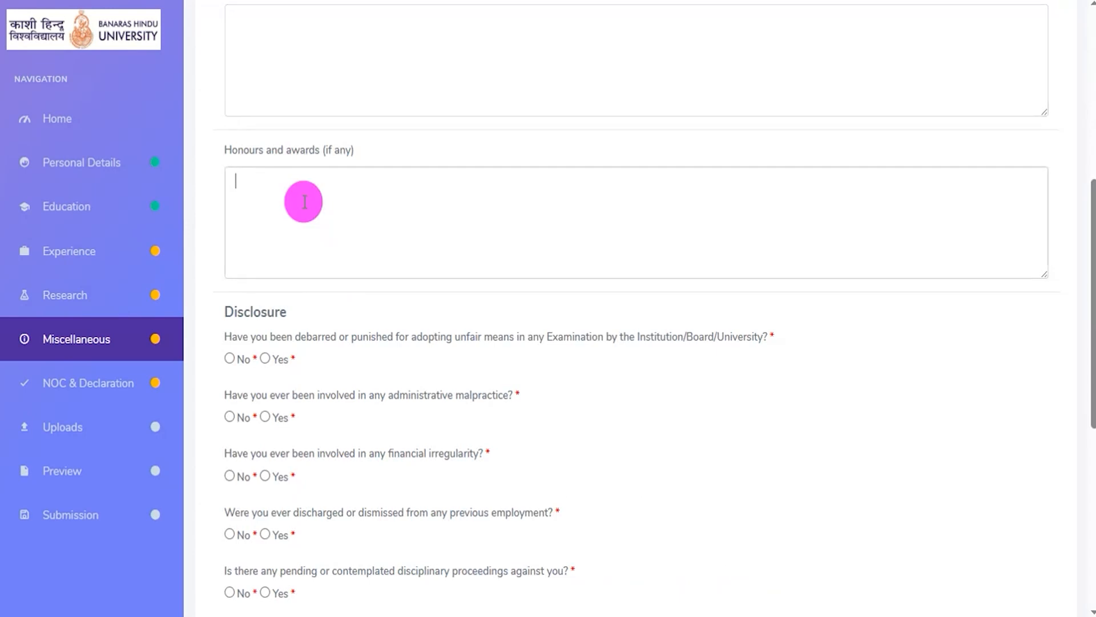
scroll(305, 201, down, 3)
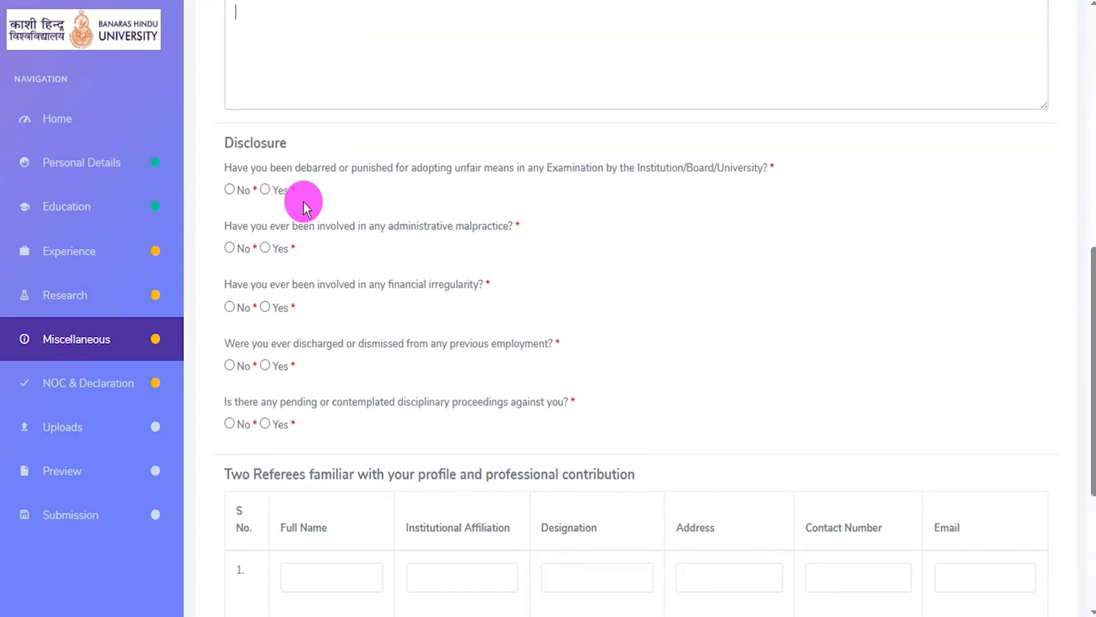
- Preview the punishment description field for a Yes answer on exam debarment or unfair means, and set the answer to No
drag(350, 167, 750, 171)
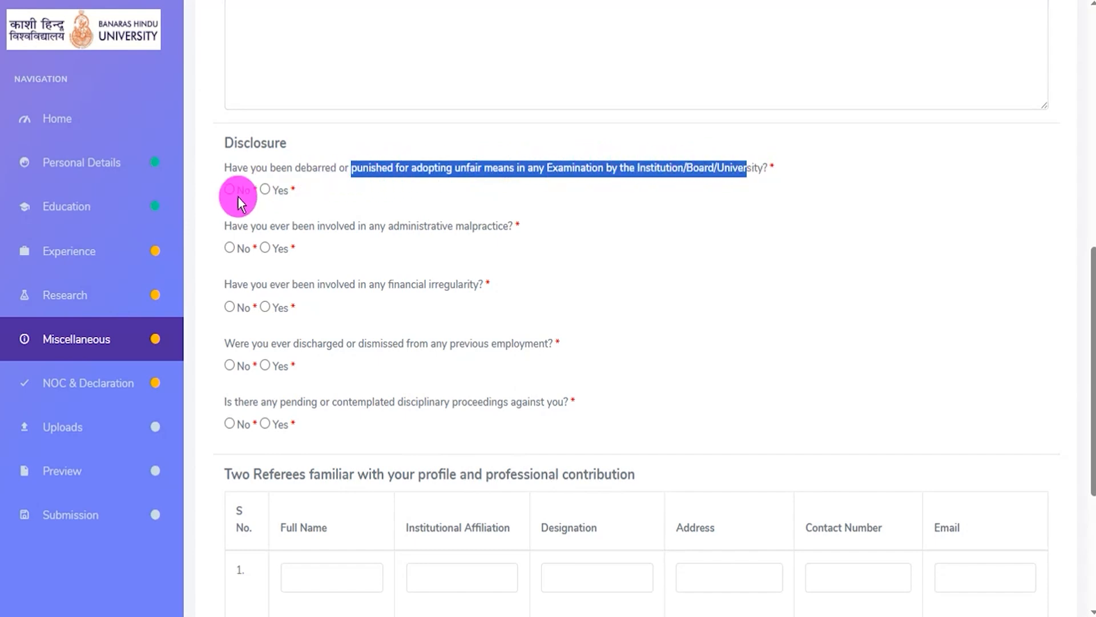
click(272, 192)
click(271, 191)
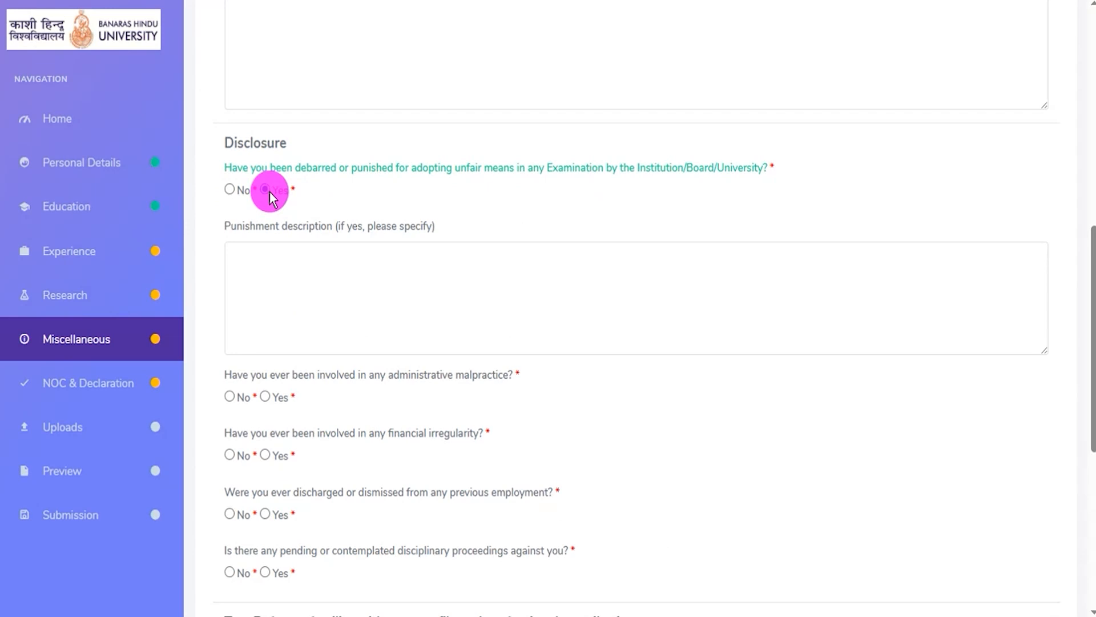
mouse_move(256, 226)
mouse_down()
mouse_move(314, 226)
mouse_move(249, 213)
mouse_up()
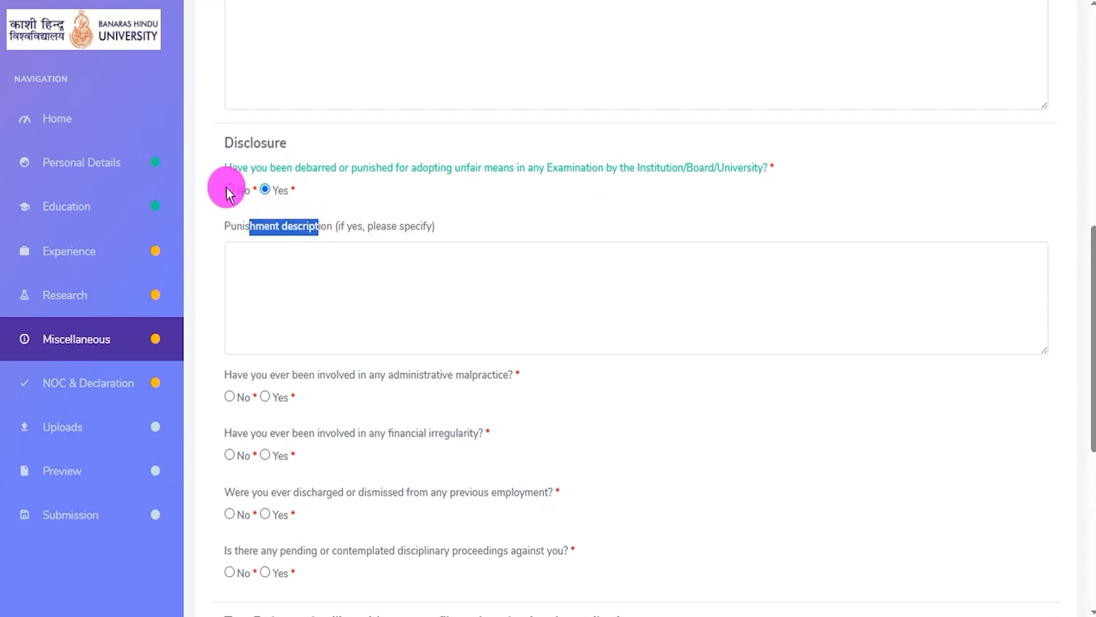
click(228, 191)
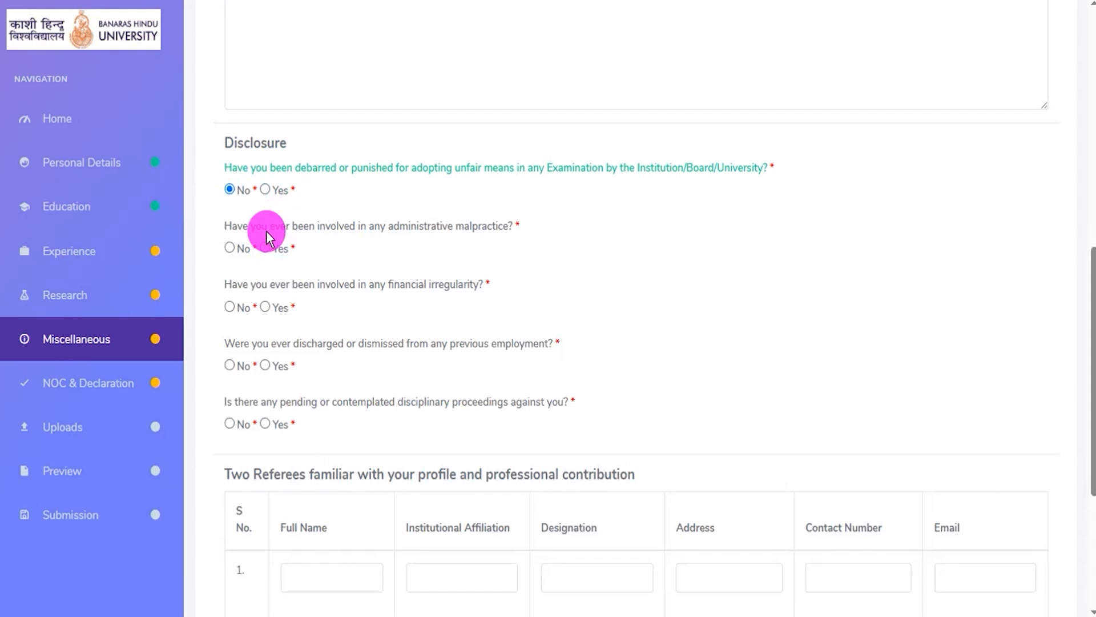
- Answer No to the administrative malpractice and financial irregularity questions, checking for each the details field that a Yes answer requires
drag(286, 225, 374, 234)
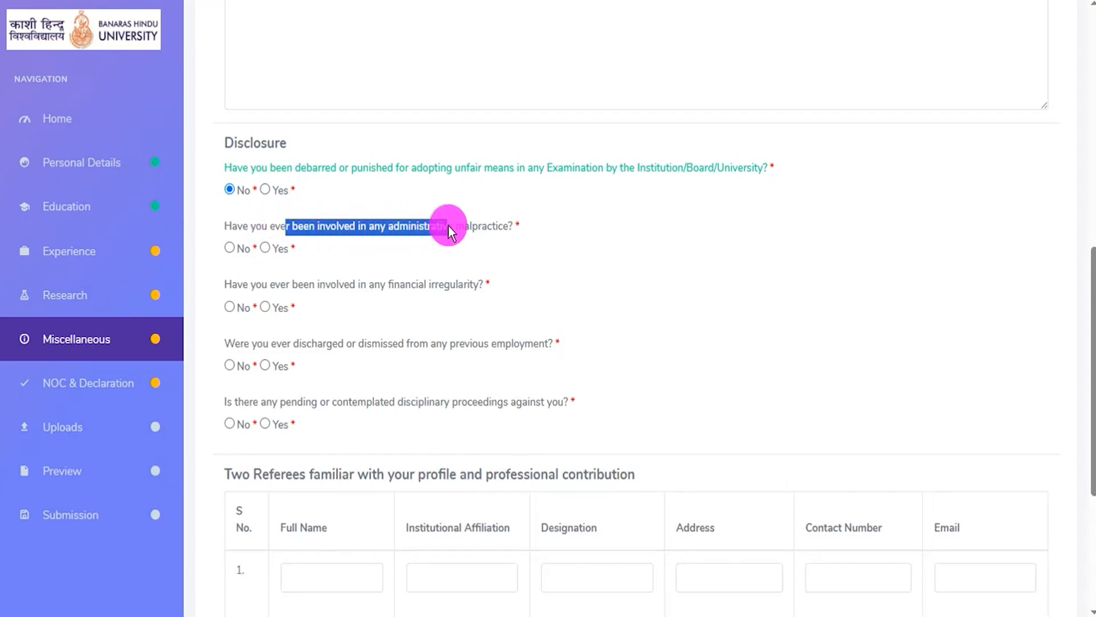
click(265, 248)
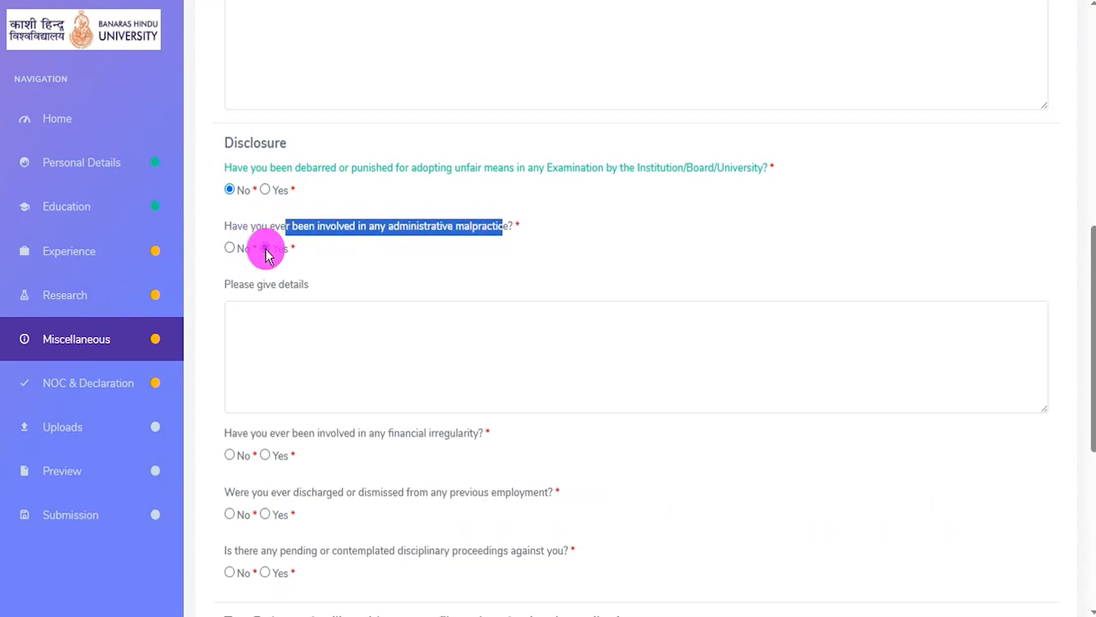
click(229, 248)
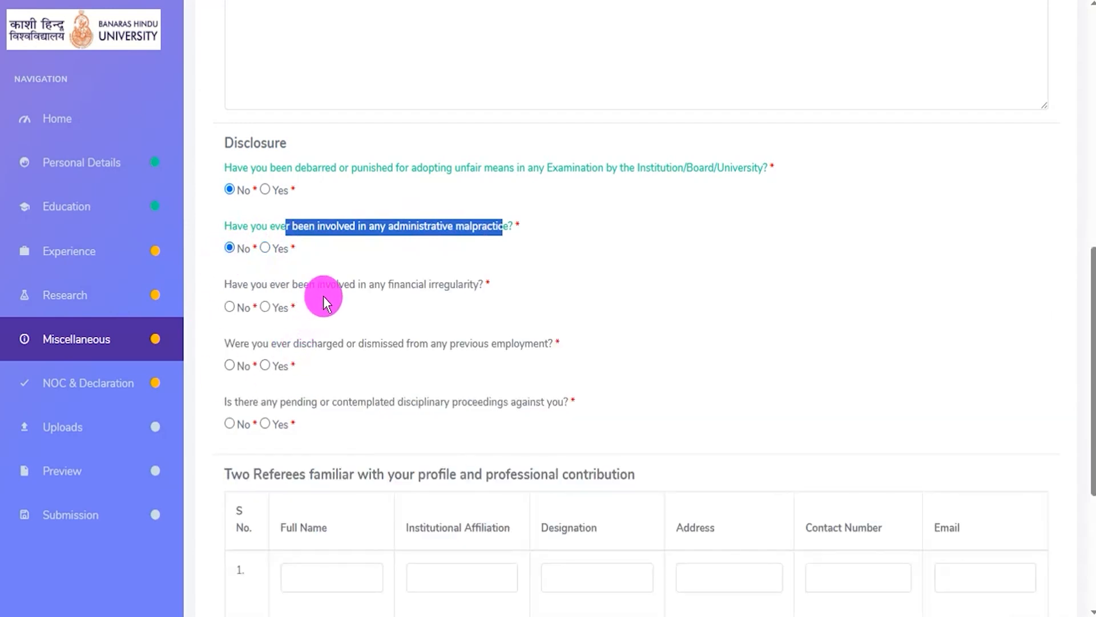
click(392, 290)
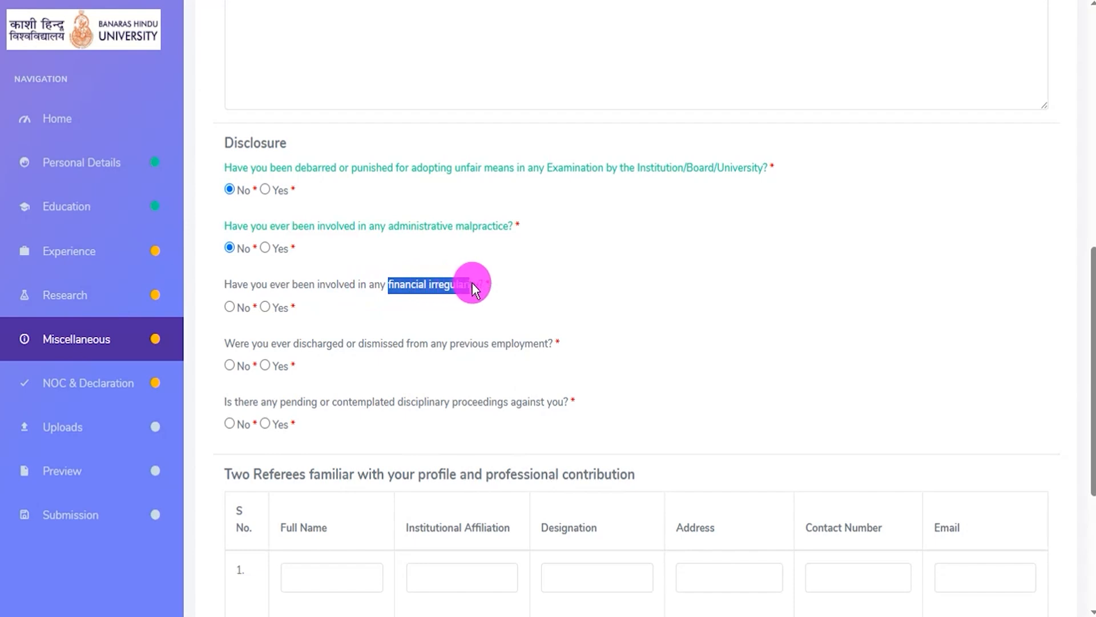
click(264, 310)
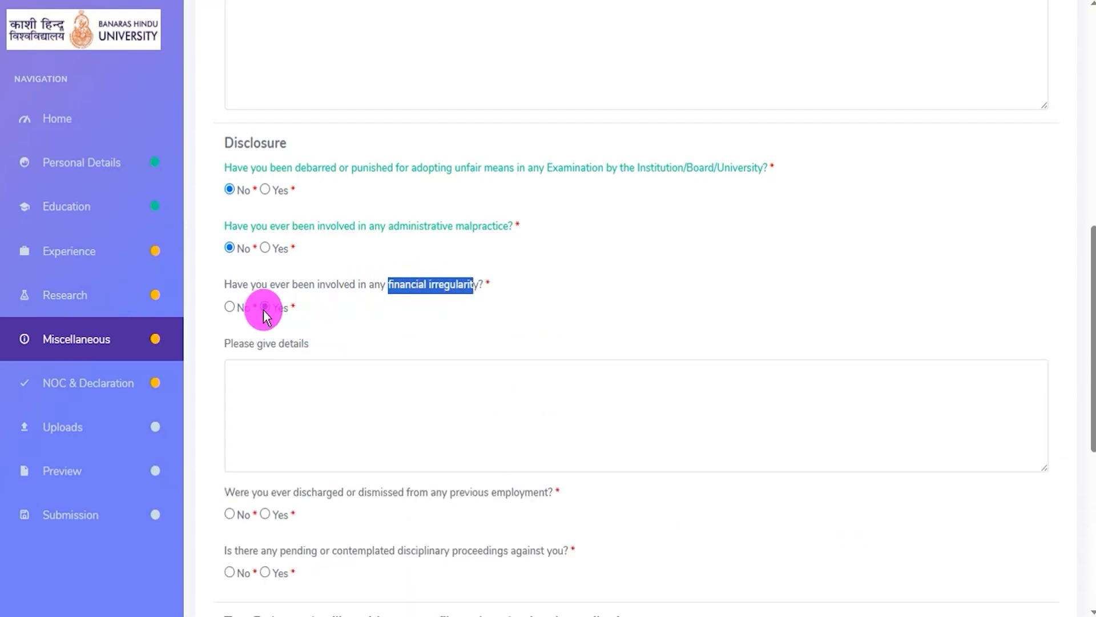
click(232, 308)
- Answer No to the previous employment dismissal and pending disciplinary proceedings questions, checking the details field for Yes in each
scroll(243, 383, down, 2)
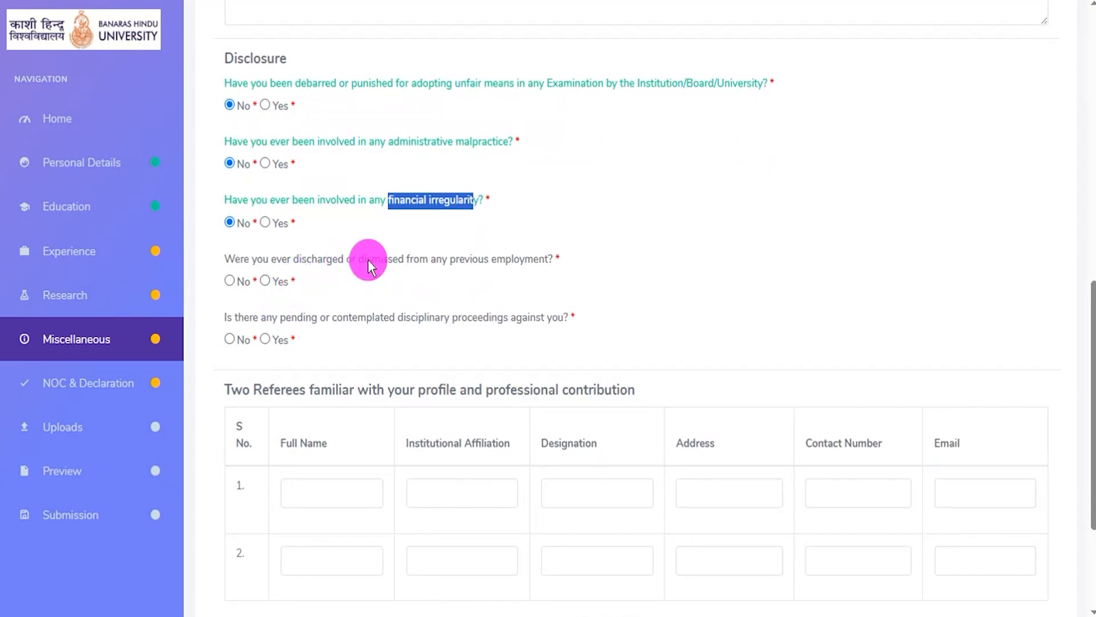
drag(455, 261, 511, 260)
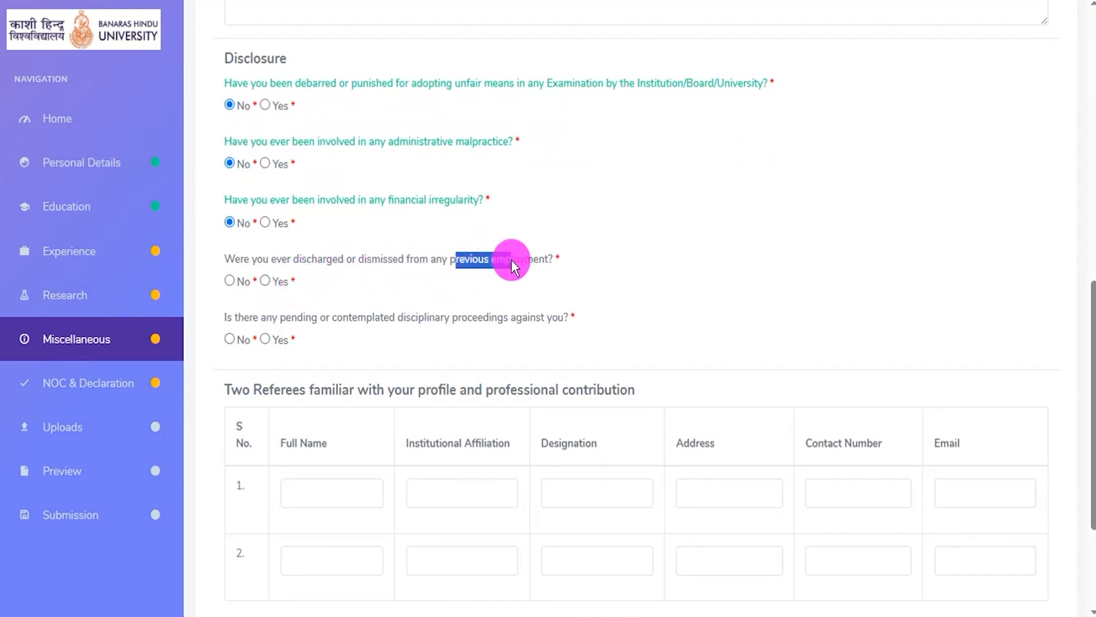
click(265, 281)
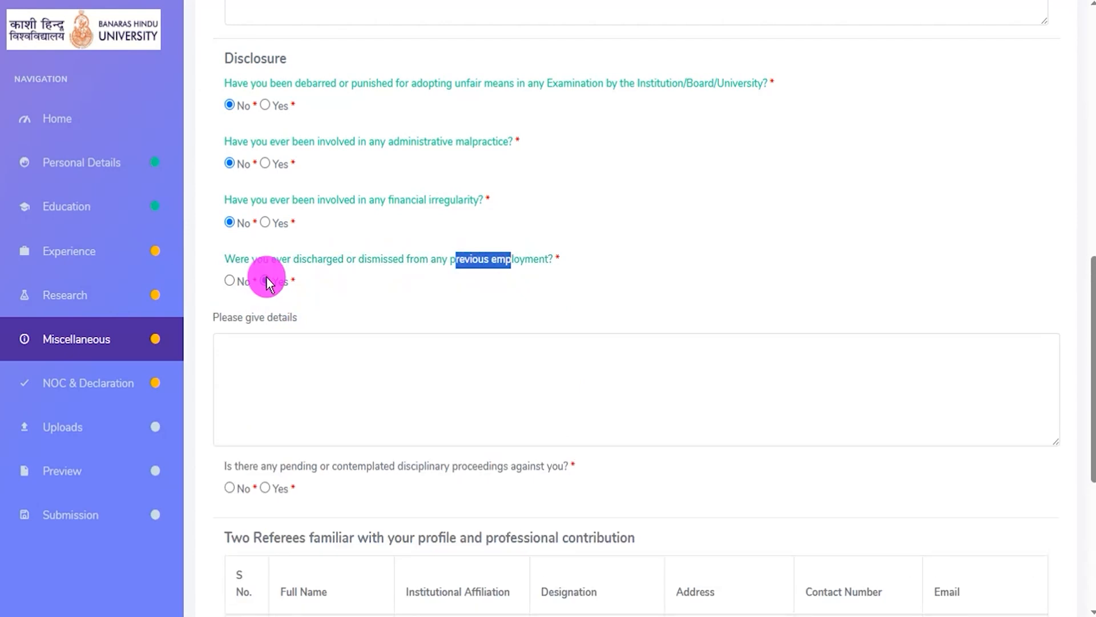
click(233, 286)
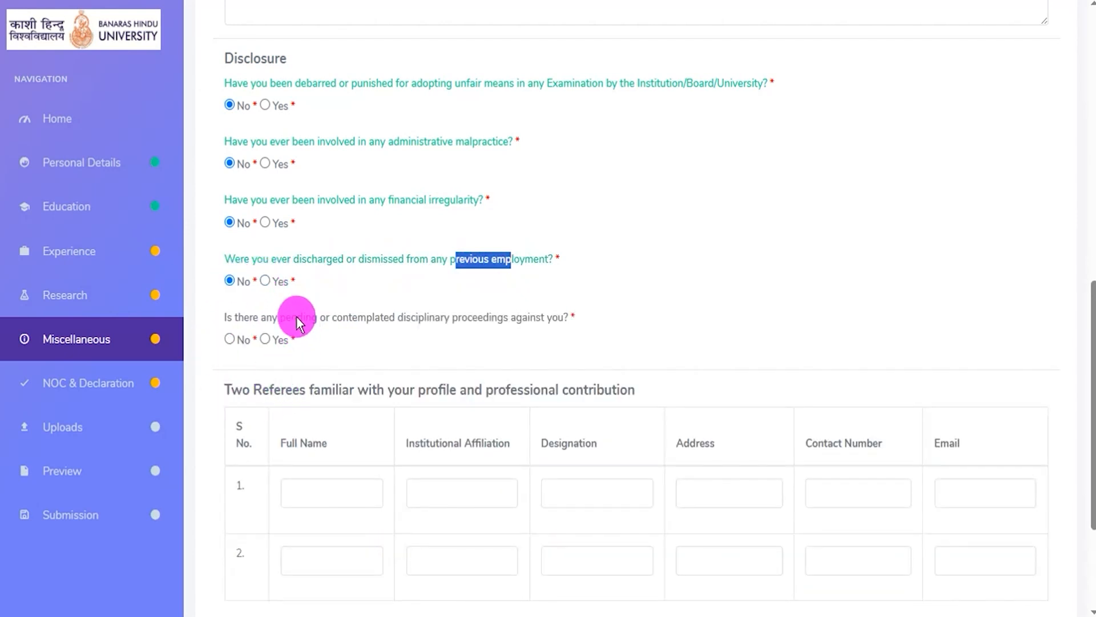
drag(292, 317, 427, 319)
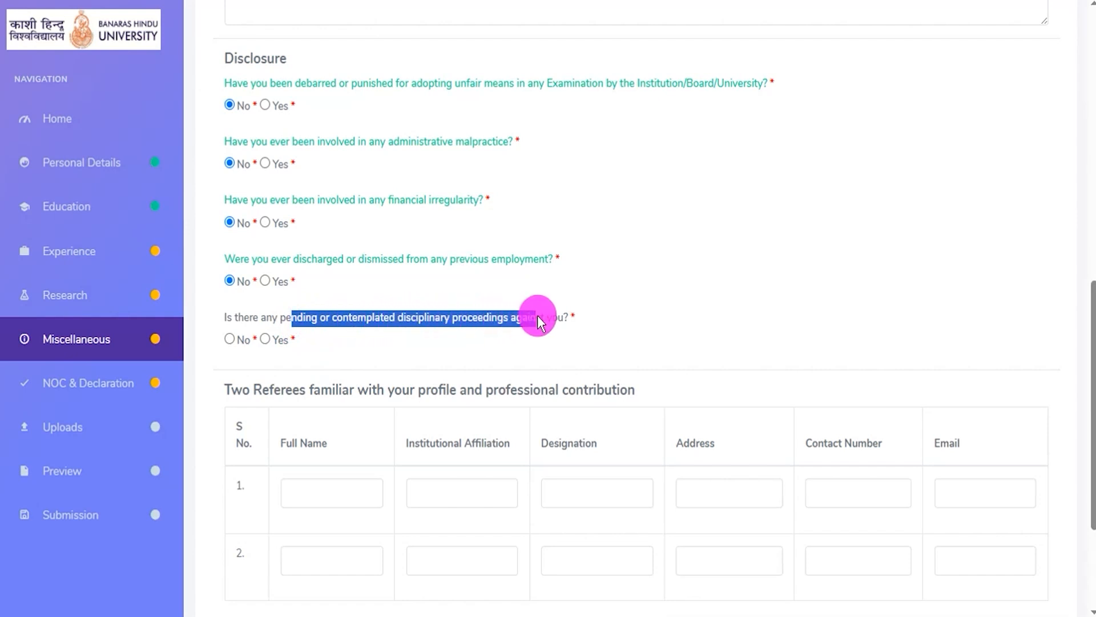
click(267, 339)
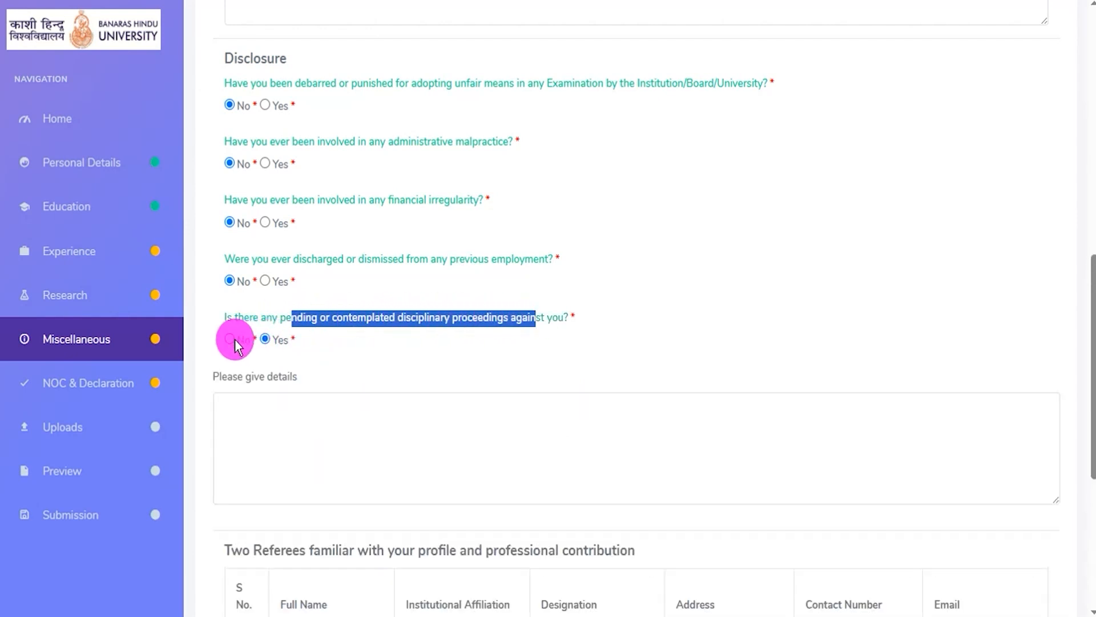
click(231, 340)
- Go through the two referees table, visiting the first referee's full name and institutional affiliation fields, and locate the form's submit option
scroll(259, 429, down, 4)
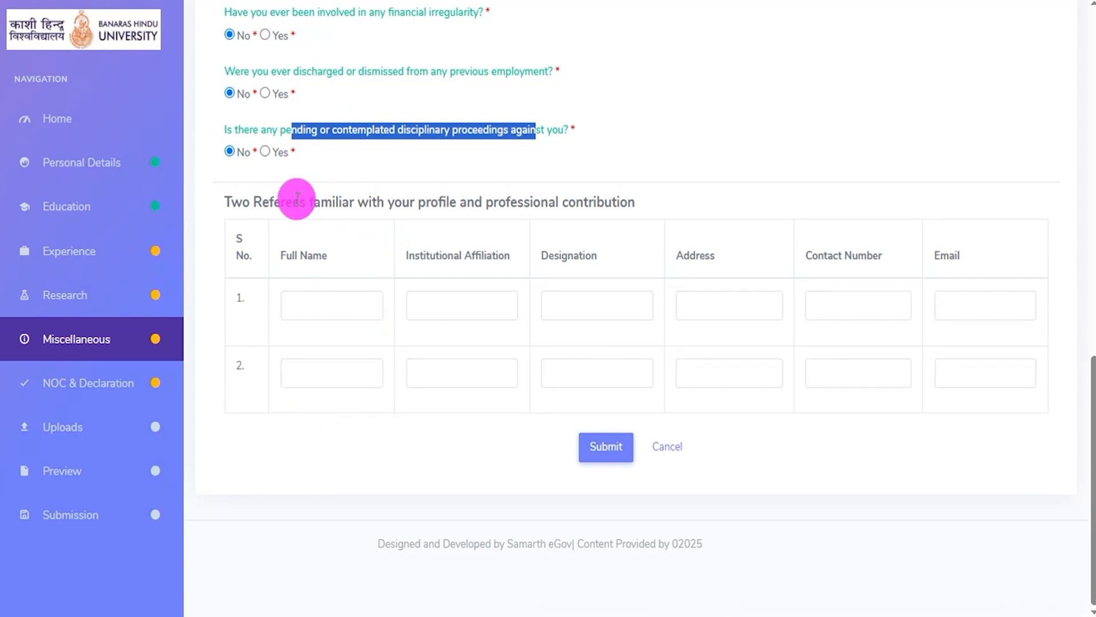
drag(243, 203, 611, 205)
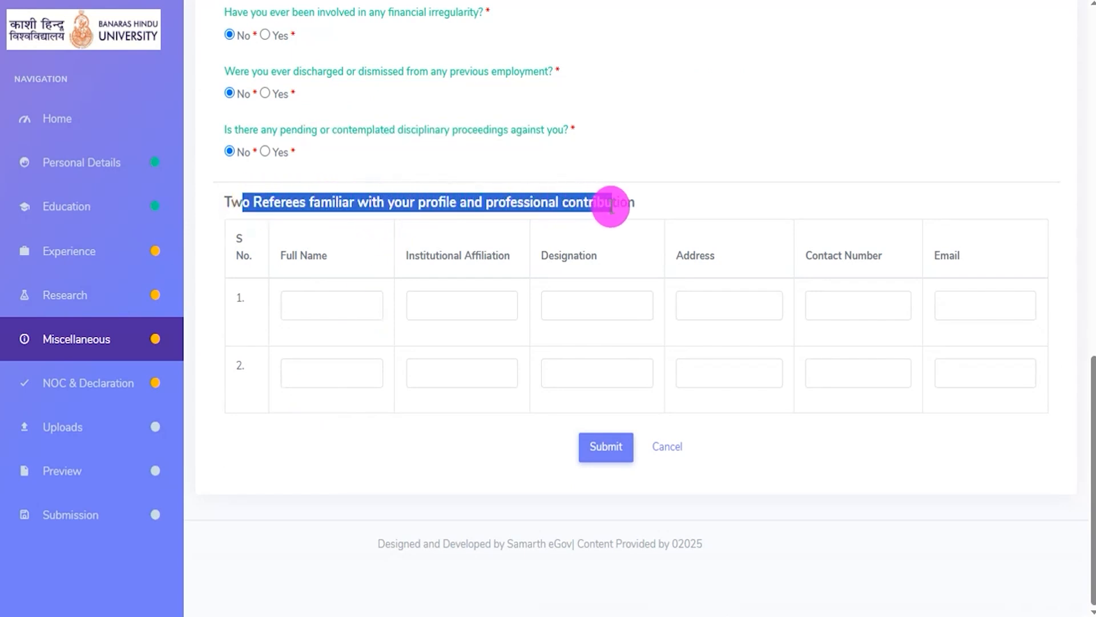
click(308, 303)
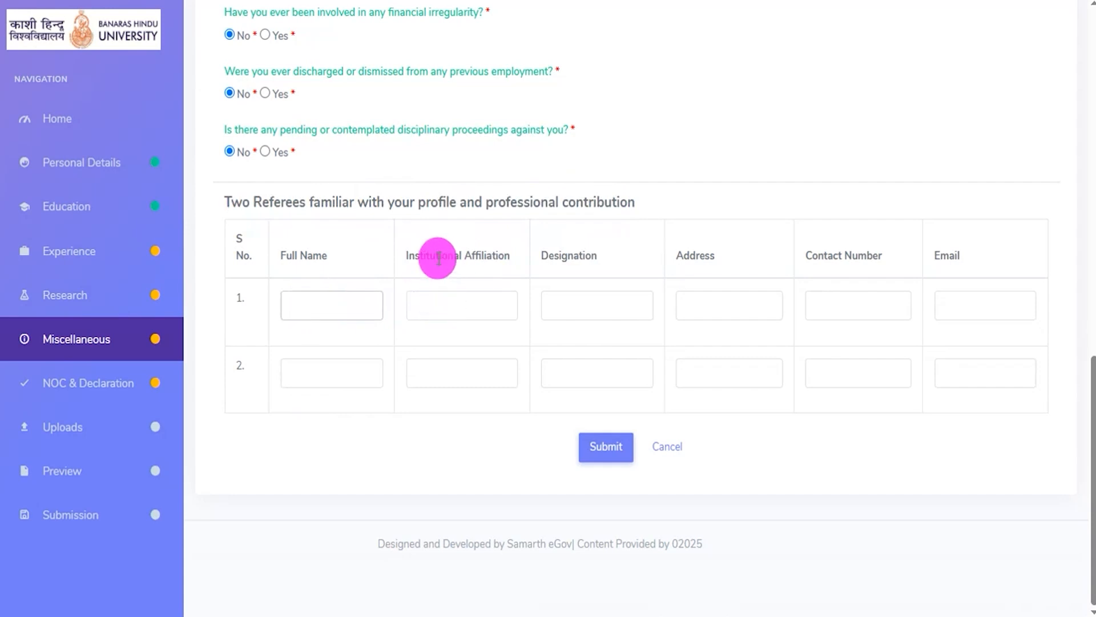
click(464, 300)
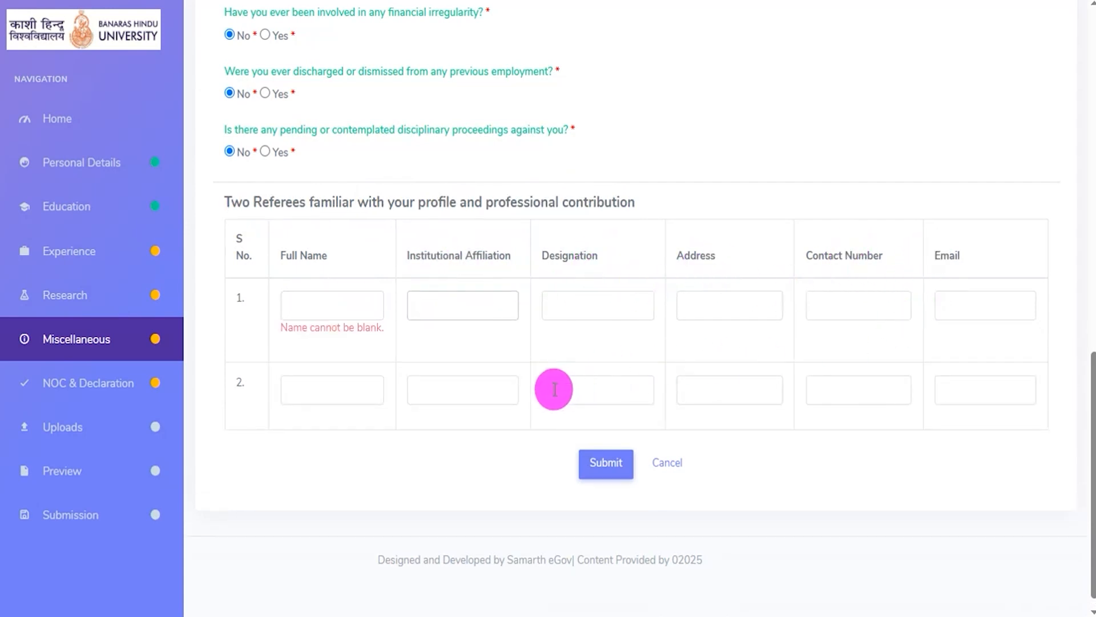
scroll(554, 389, down, 1)
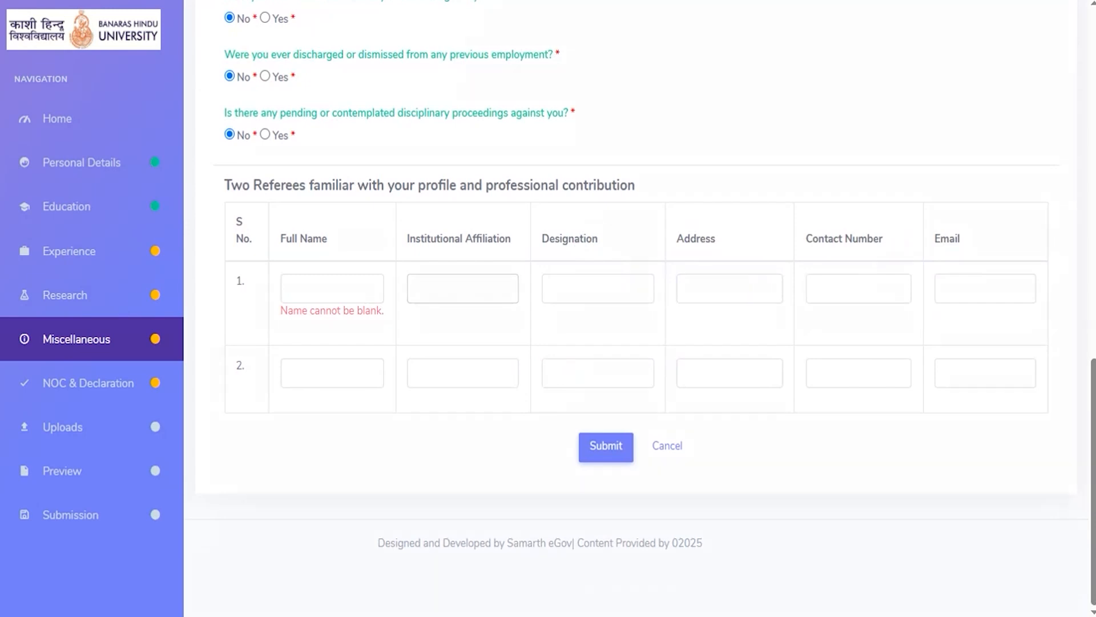
mouse_move(560, 435)
mouse_down()
mouse_move(641, 468)
mouse_move(640, 489)
mouse_up()
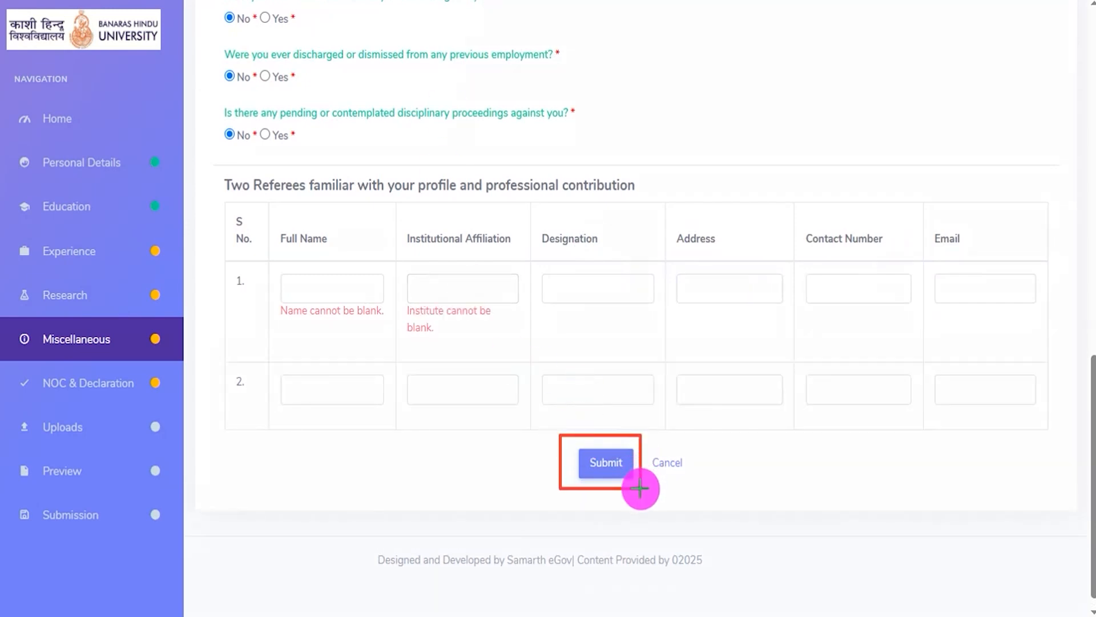
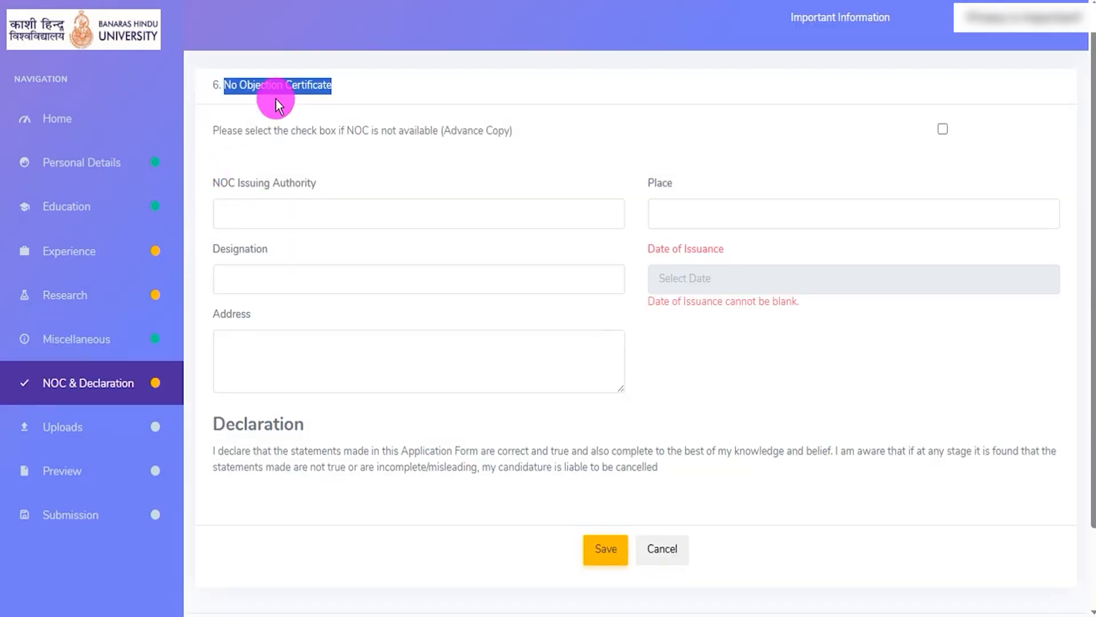
- Go to the NOC & Declaration section and look through the NOC issuing authority, place, designation, date of issuance and address fields
click(277, 86)
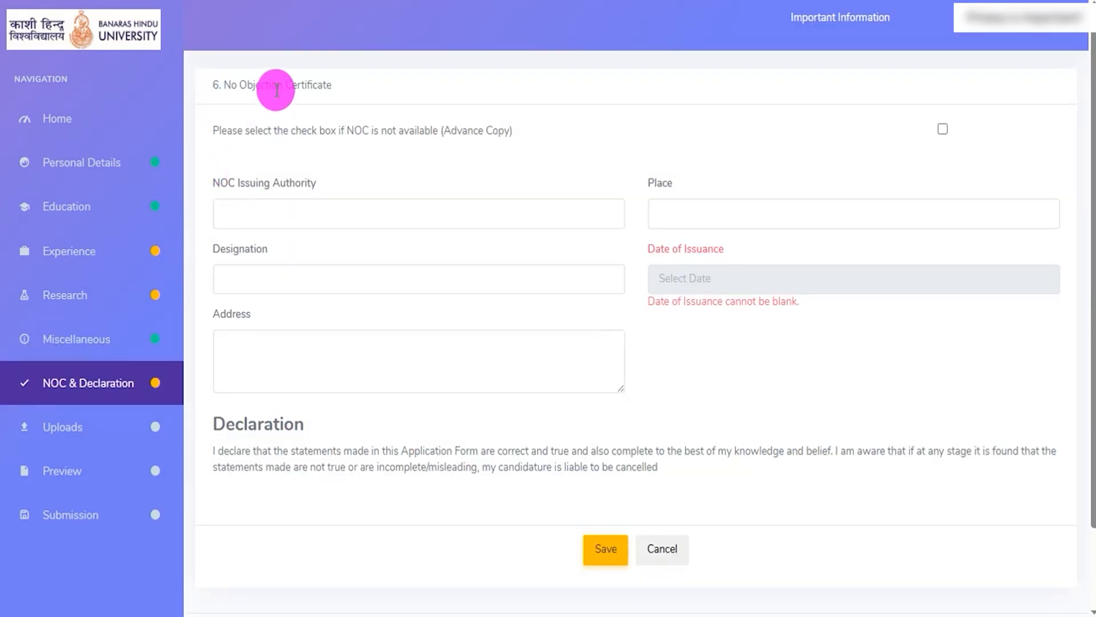
drag(229, 83, 336, 88)
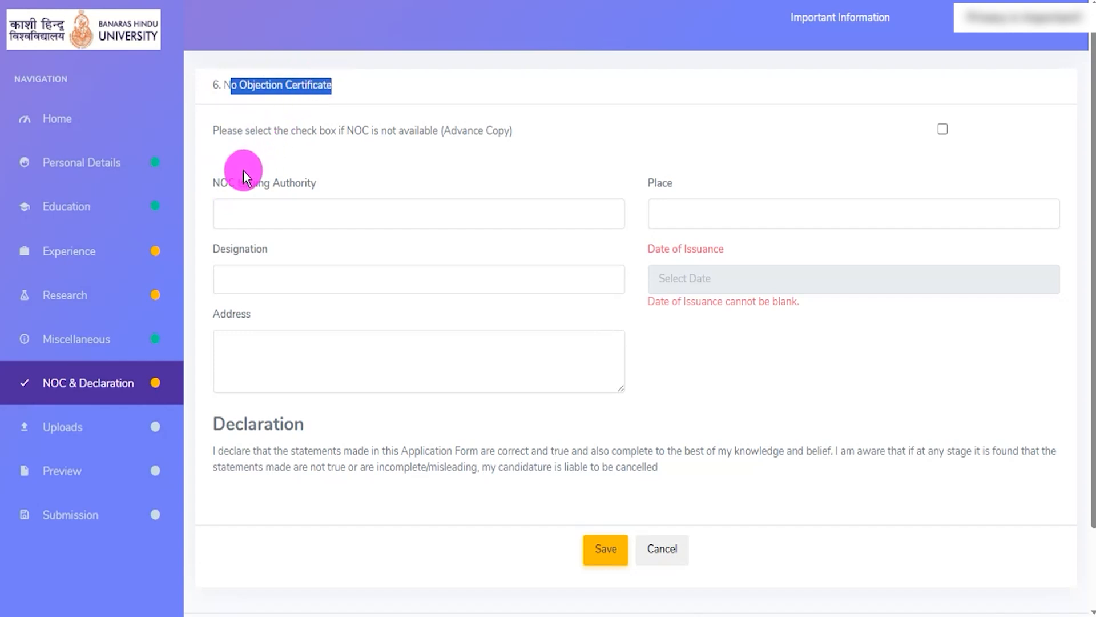
drag(221, 178, 302, 196)
click(313, 210)
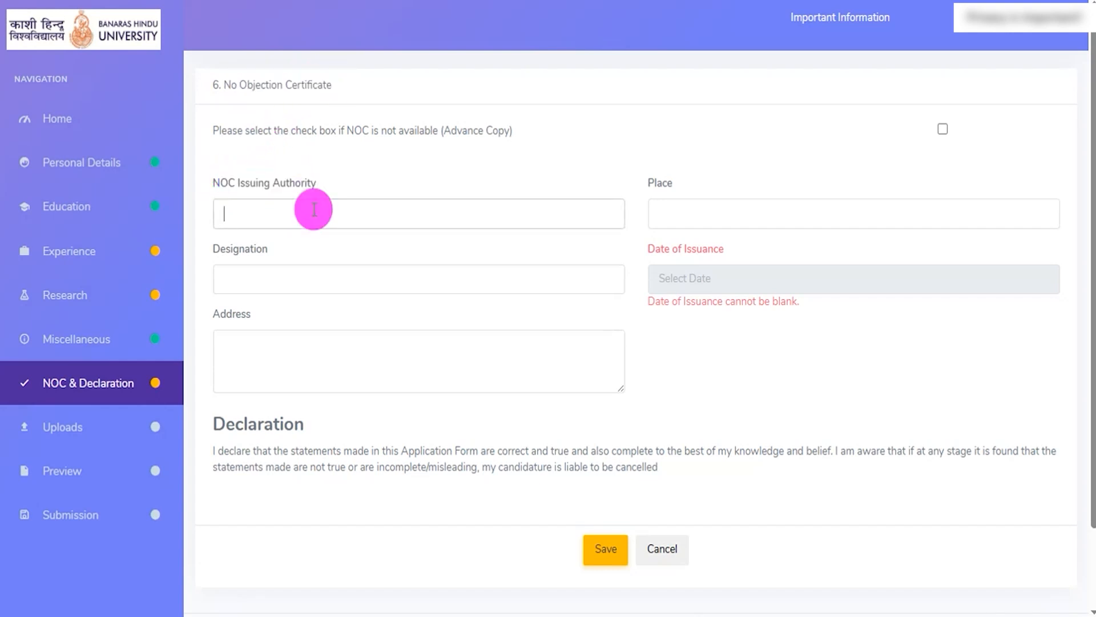
click(665, 221)
click(277, 296)
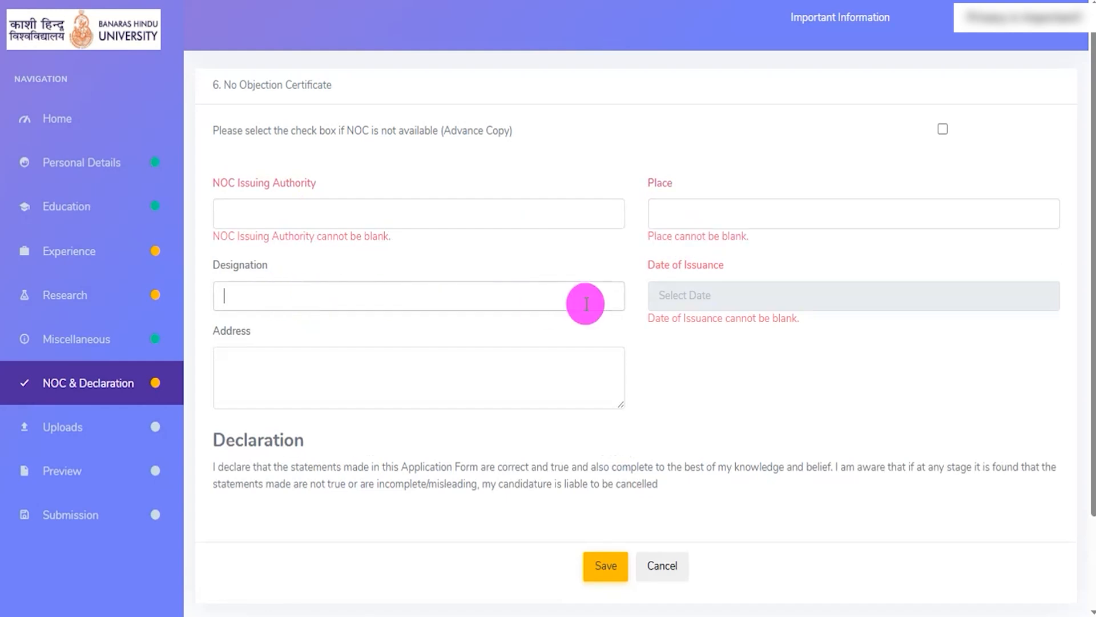
click(718, 295)
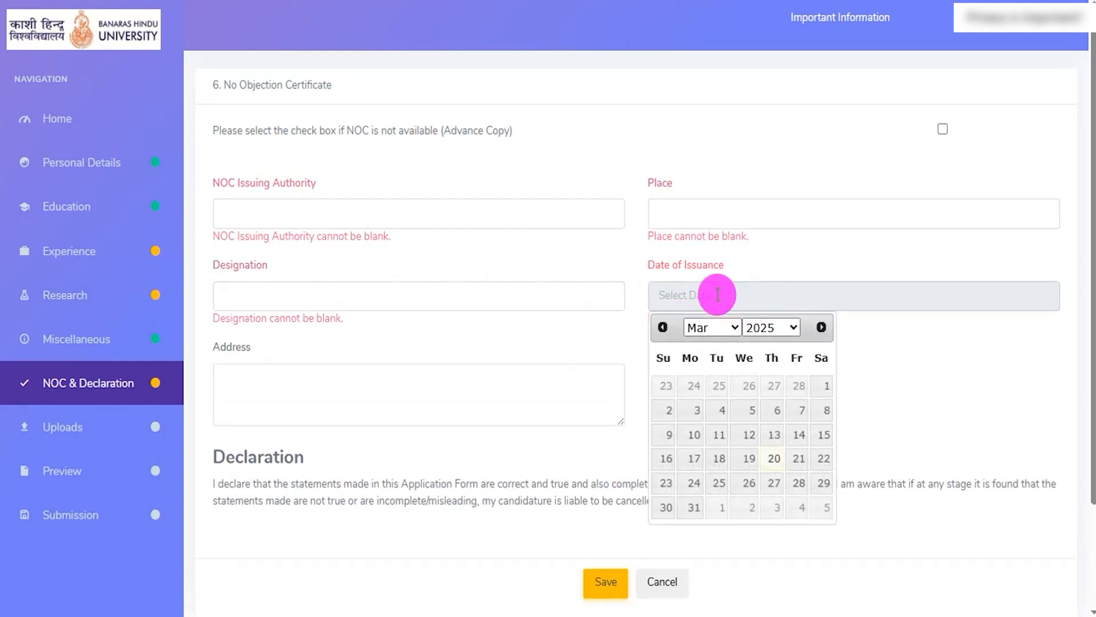
click(912, 354)
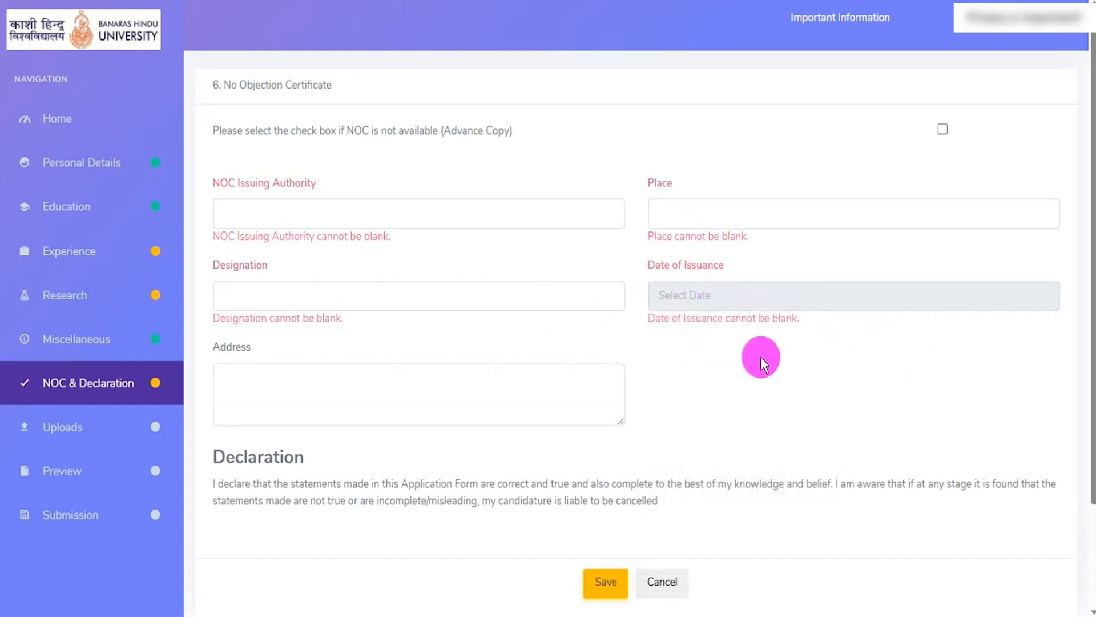
click(358, 381)
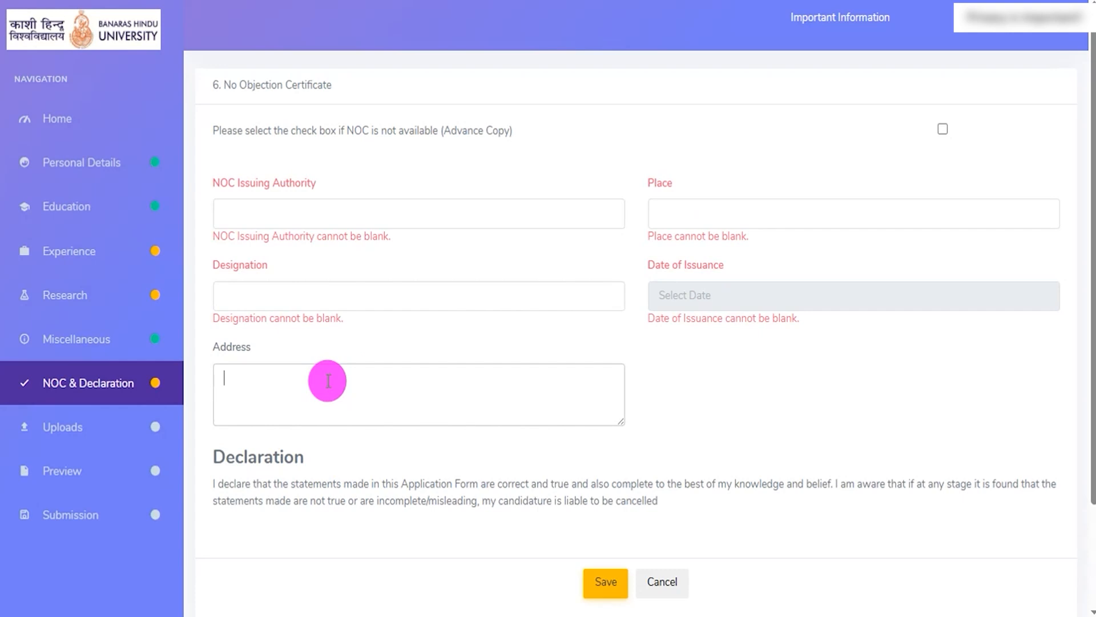
- Read the declaration about the application form's statements and locate the option for saving the section
drag(234, 450, 314, 451)
scroll(364, 440, down, 3)
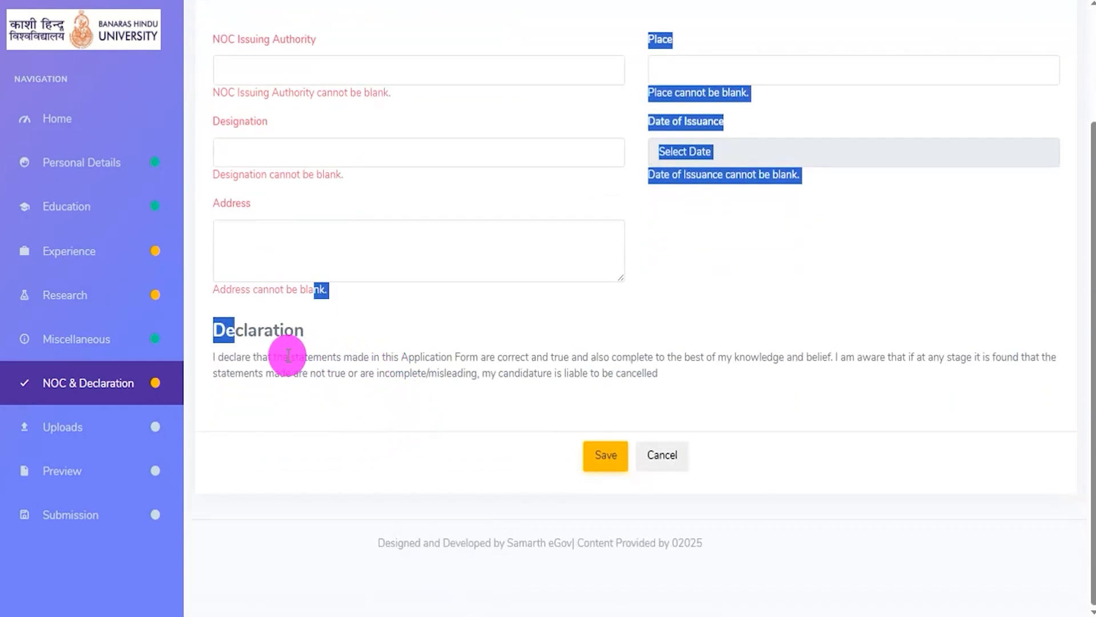
drag(272, 357, 452, 357)
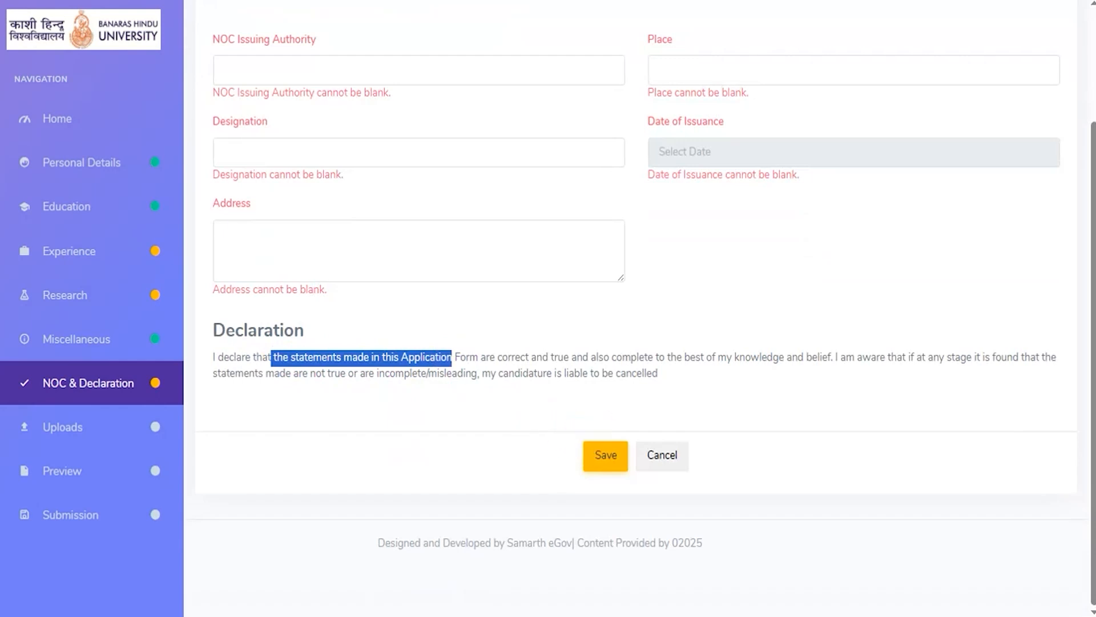
key(ctrl+2)
mouse_move(562, 425)
mouse_down()
mouse_move(641, 446)
mouse_move(638, 482)
mouse_up()
key(Escape)
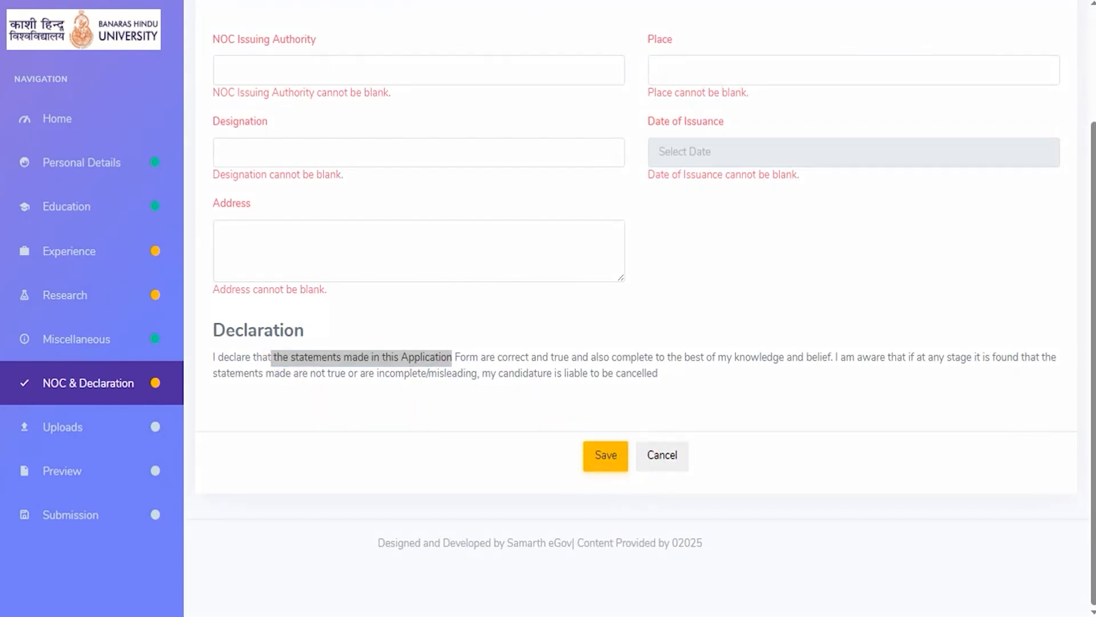
- Mark the NOC as not available (Advance Copy) and save the No Objection Certificate section
scroll(674, 315, up, 3)
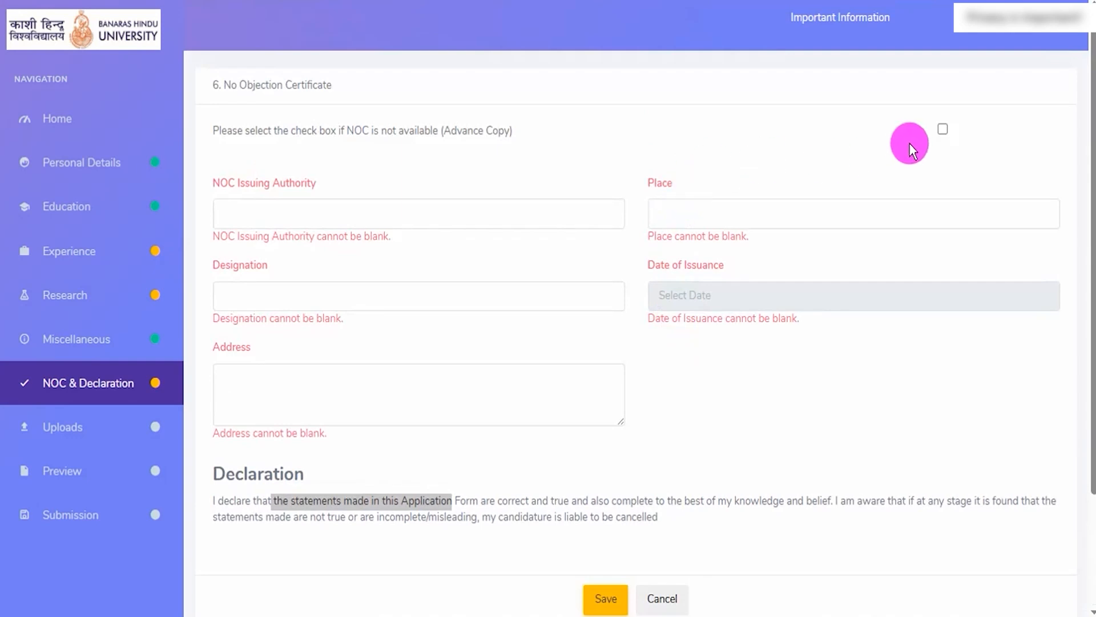
click(943, 131)
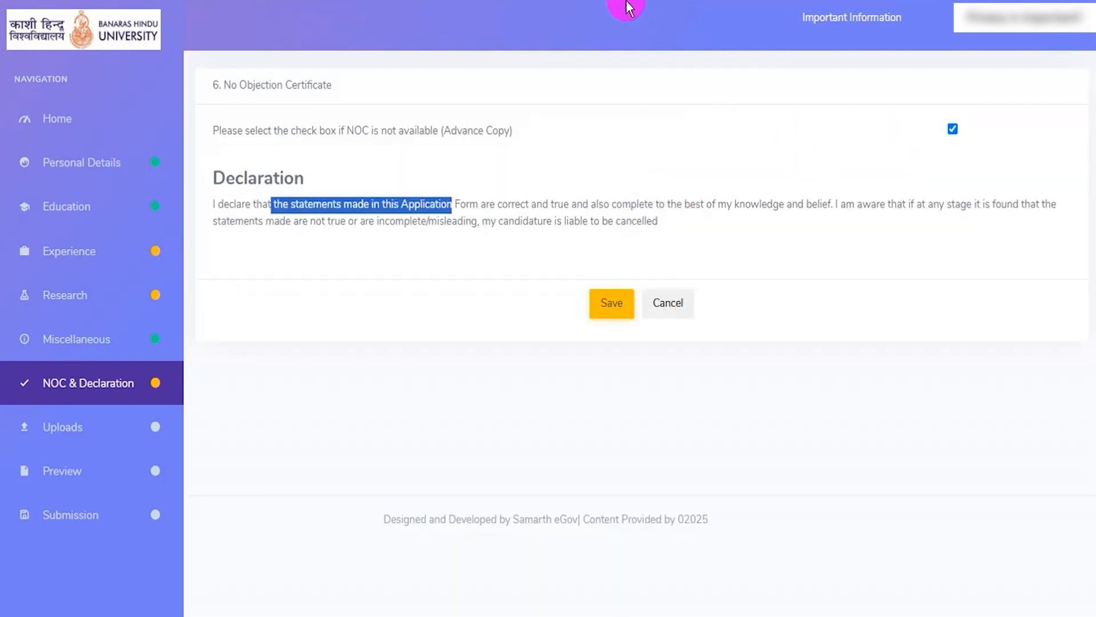
mouse_move(580, 274)
mouse_down()
mouse_move(619, 286)
mouse_move(641, 332)
mouse_up()
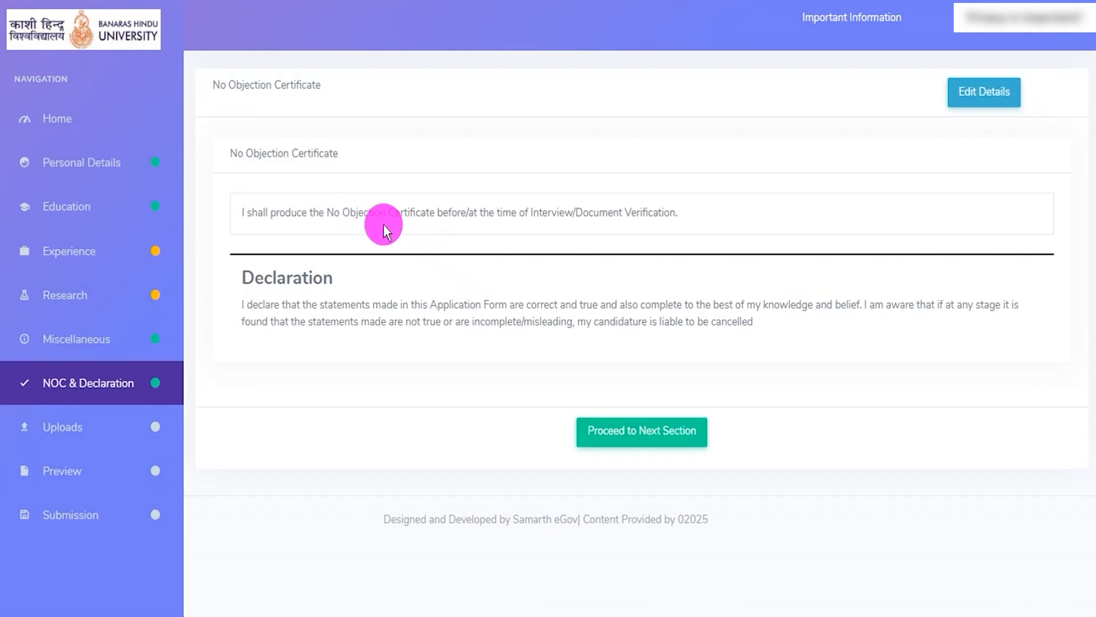
- Review the statement about producing the NOC at the interview or document verification, and proceed to the Uploads section
drag(467, 212, 662, 212)
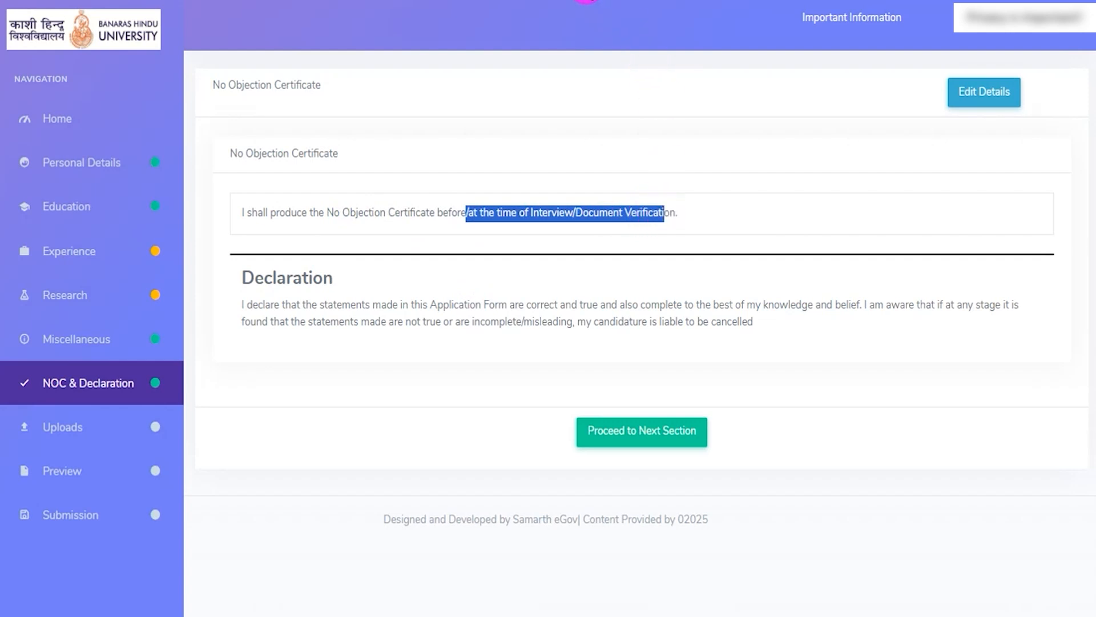
mouse_move(562, 394)
mouse_down()
mouse_move(689, 425)
mouse_move(731, 476)
mouse_up()
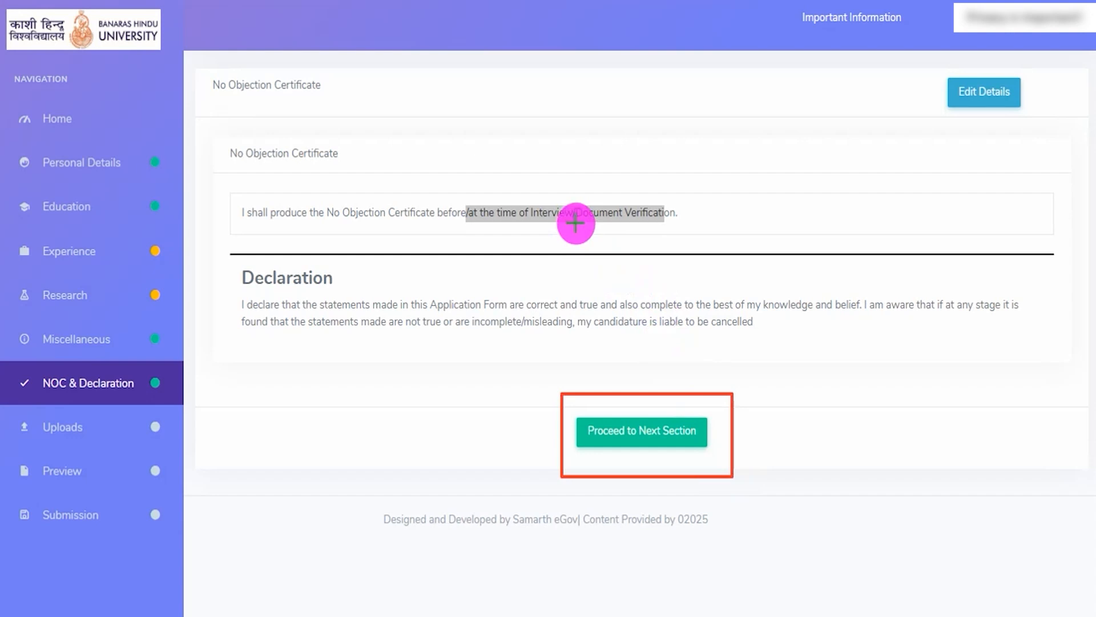
click(702, 443)
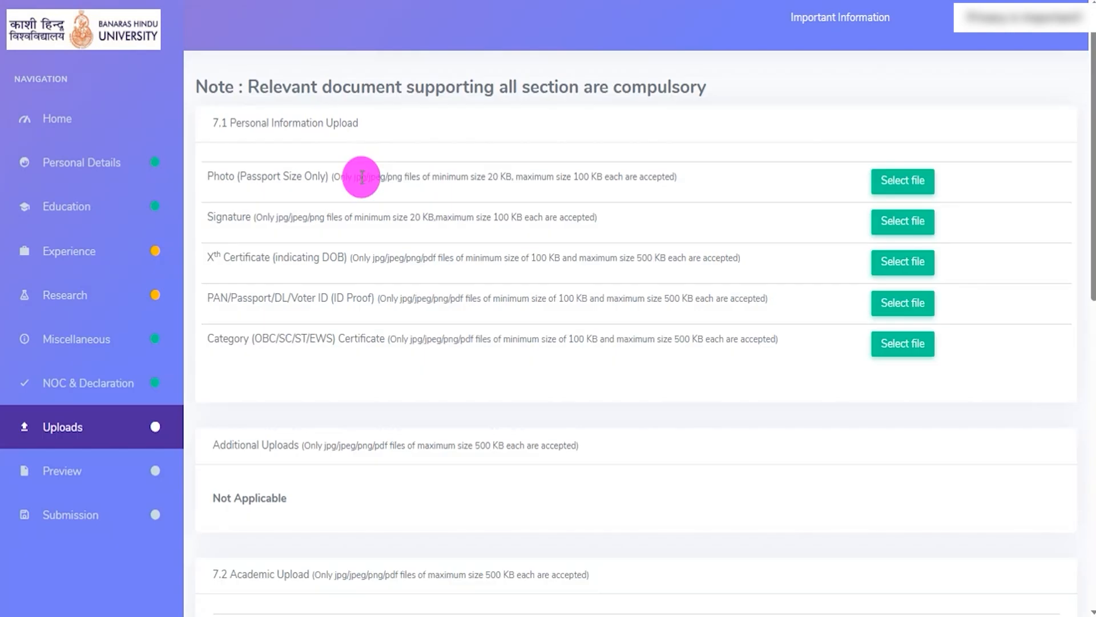
- Examine the compulsory documents note and the accepted file formats and size limits for the passport size photo and signature
drag(323, 87, 540, 91)
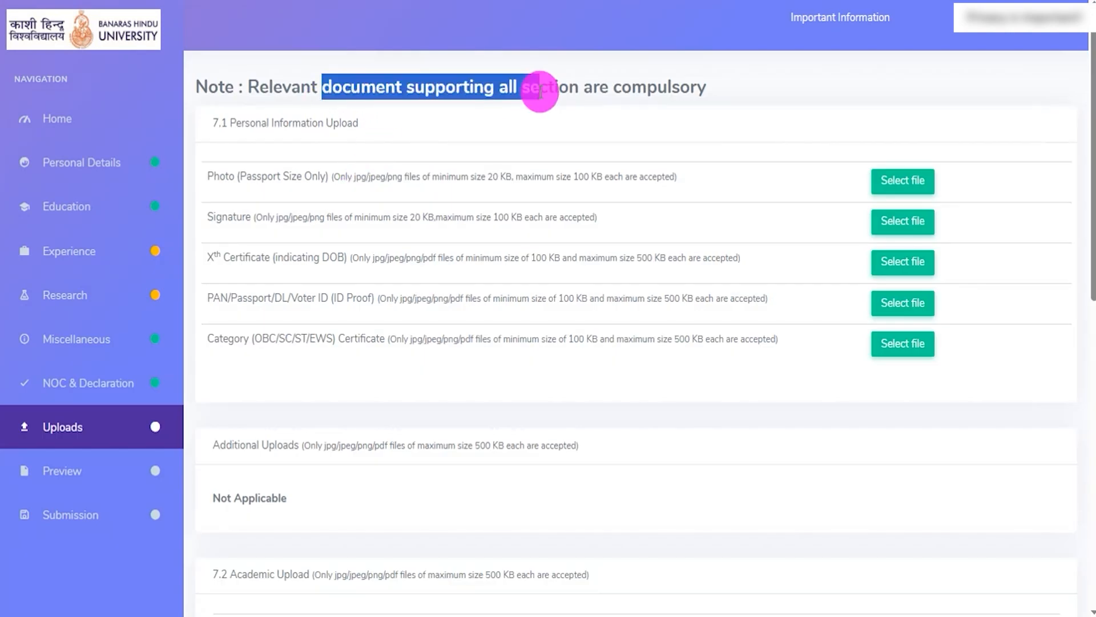
click(234, 175)
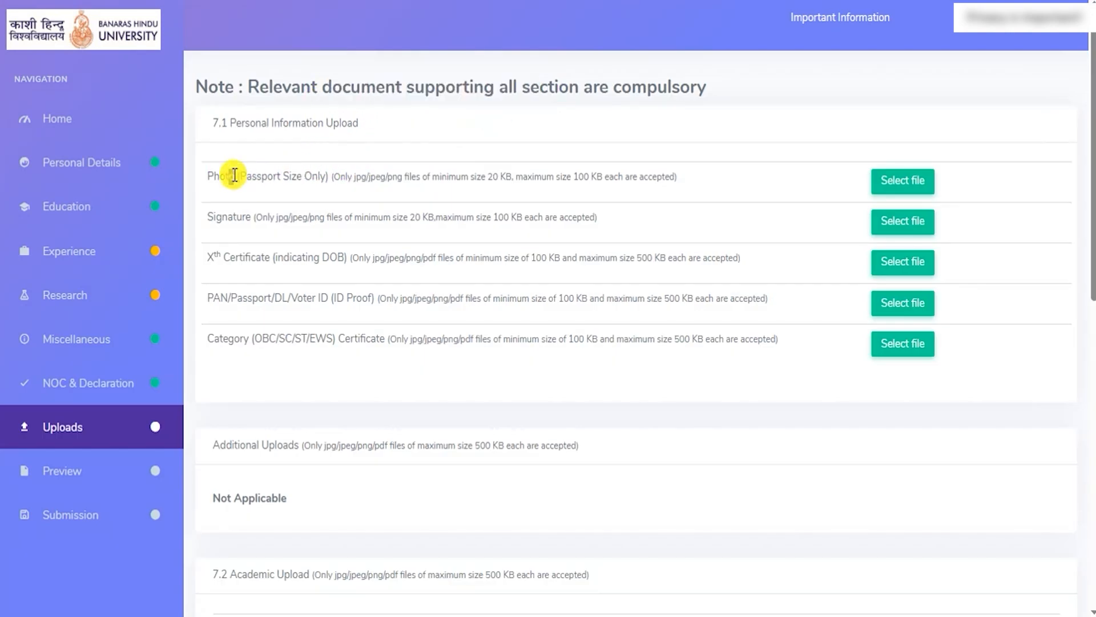
drag(234, 175, 311, 176)
drag(221, 217, 269, 217)
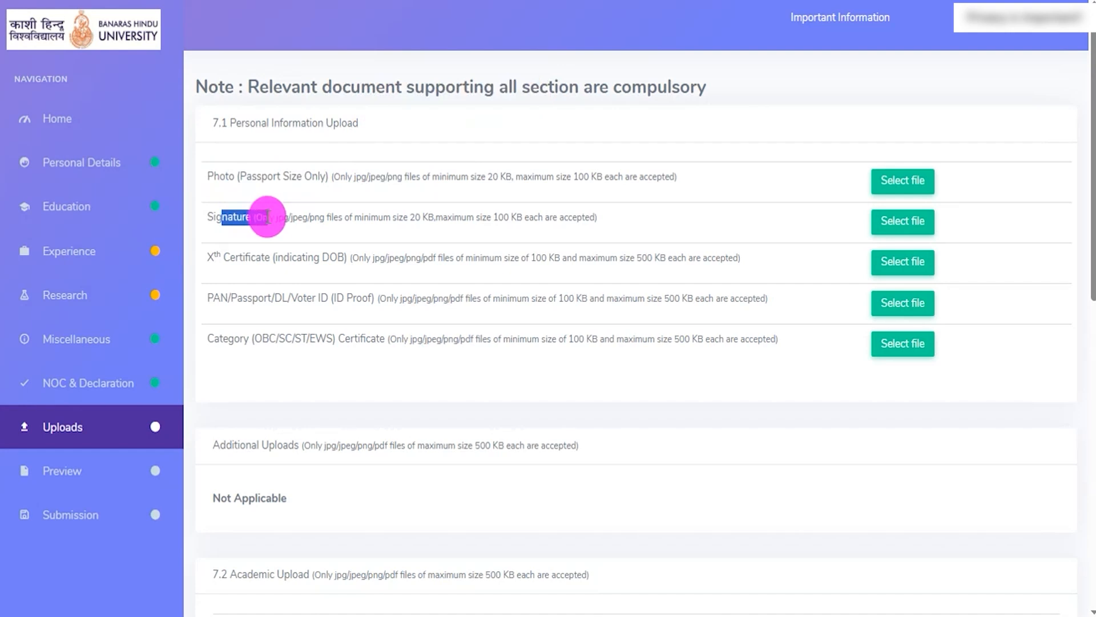
drag(366, 177, 398, 179)
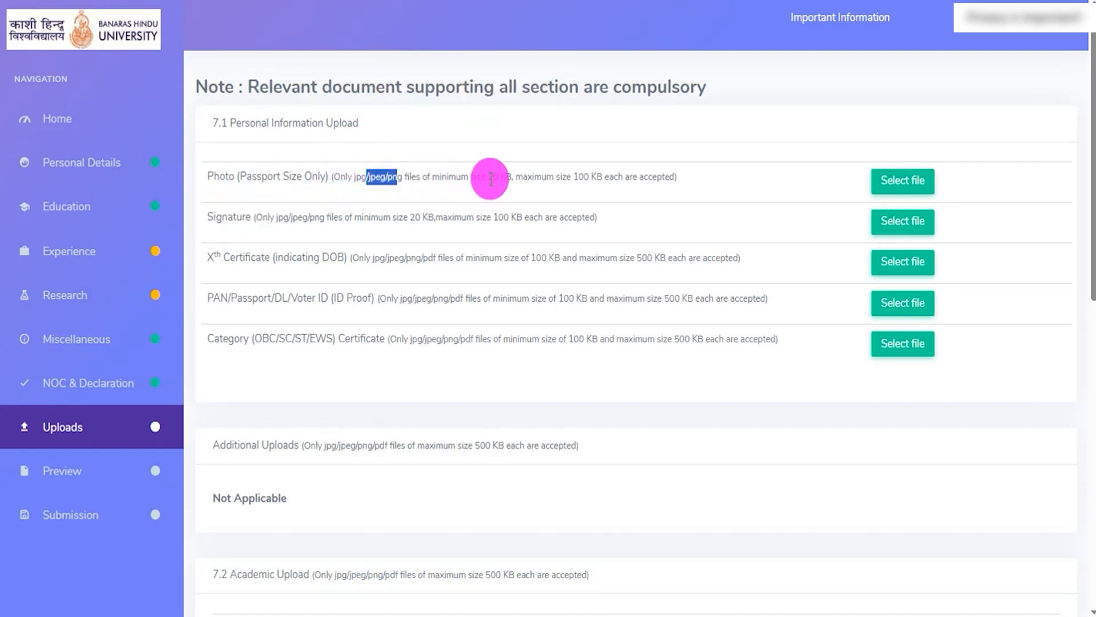
drag(491, 179, 574, 179)
drag(420, 216, 553, 213)
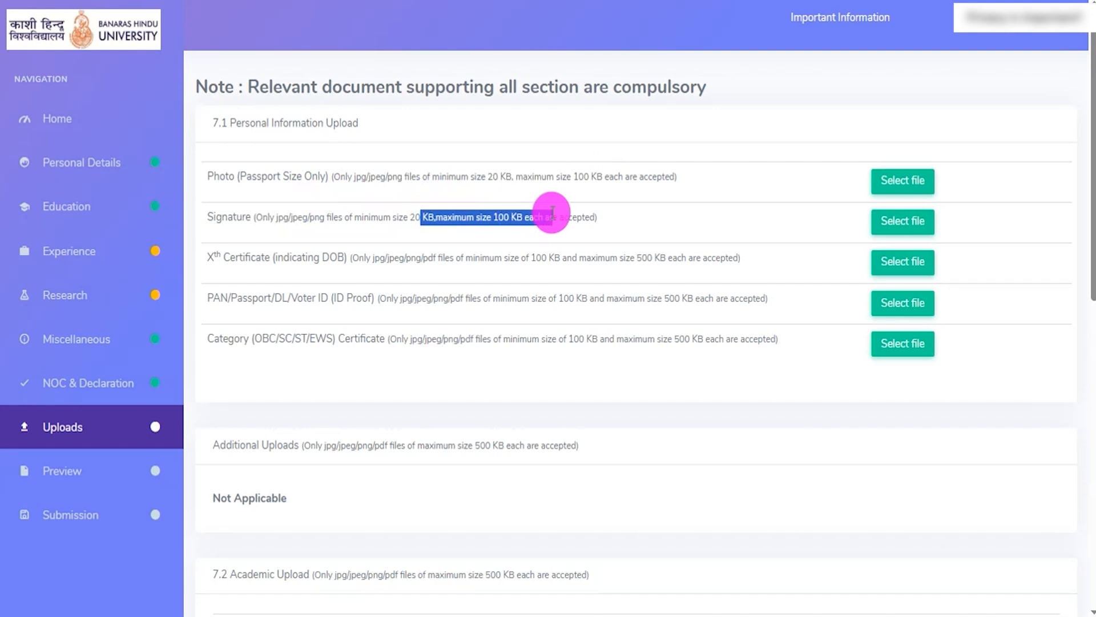
- Examine the format and size requirements for the Xth certificate, ID proof and category certificate uploads
click(230, 255)
drag(229, 256, 314, 259)
drag(228, 297, 337, 298)
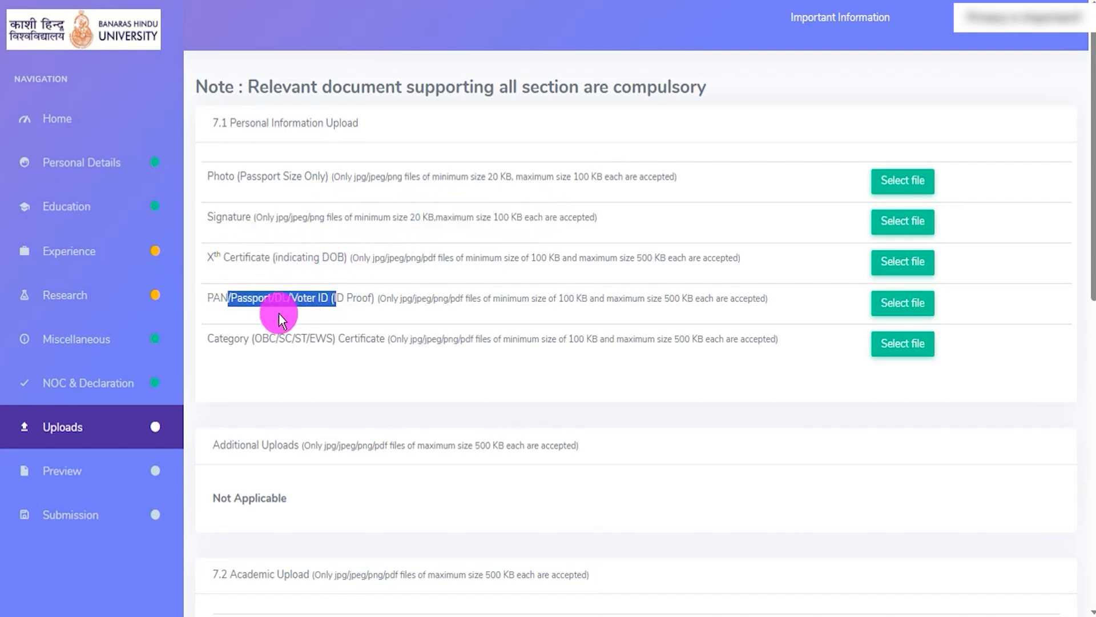
drag(214, 339, 320, 337)
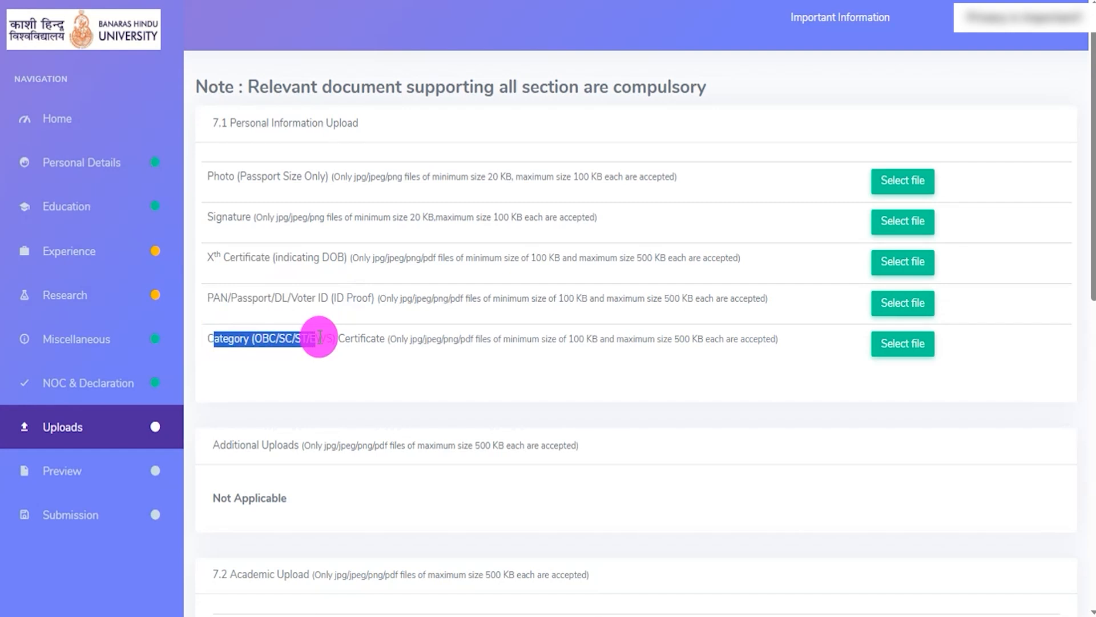
drag(372, 257, 431, 257)
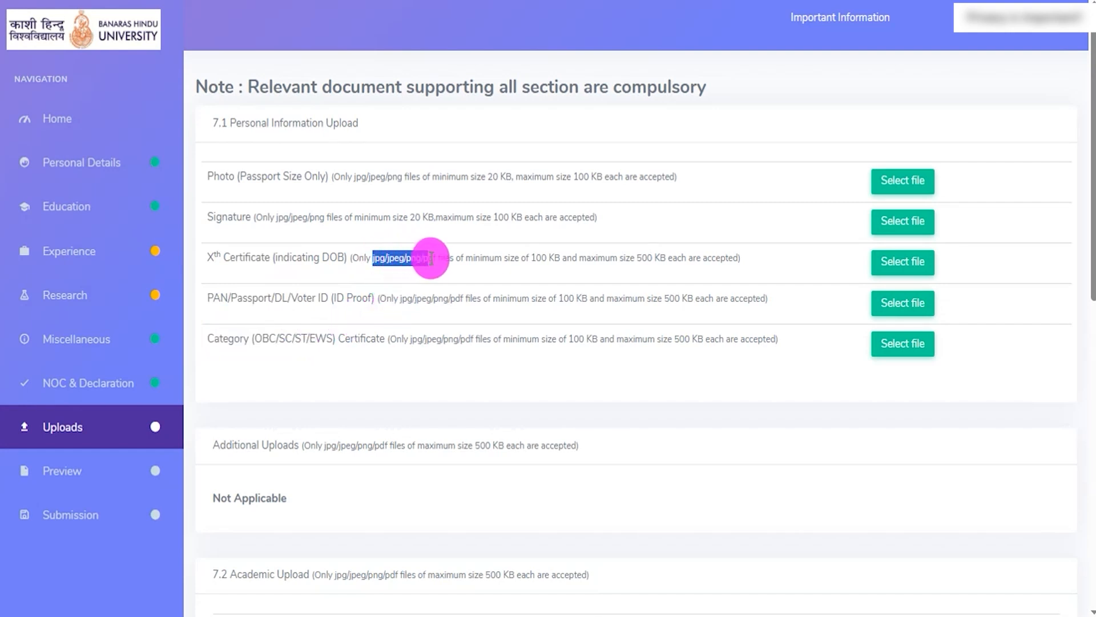
drag(547, 258, 673, 252)
drag(570, 299, 683, 300)
drag(572, 341, 678, 343)
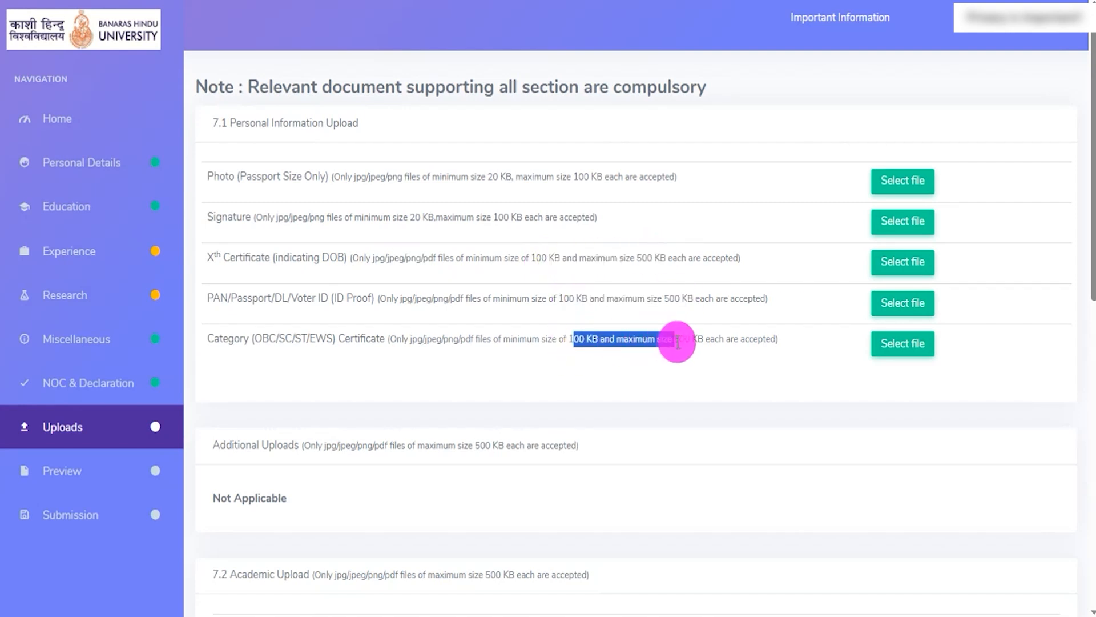
click(464, 250)
- Review the Xth, XIIth and diploma certificate entries under Academic Upload, including their accepted file formats and maximum size
scroll(465, 249, down, 7)
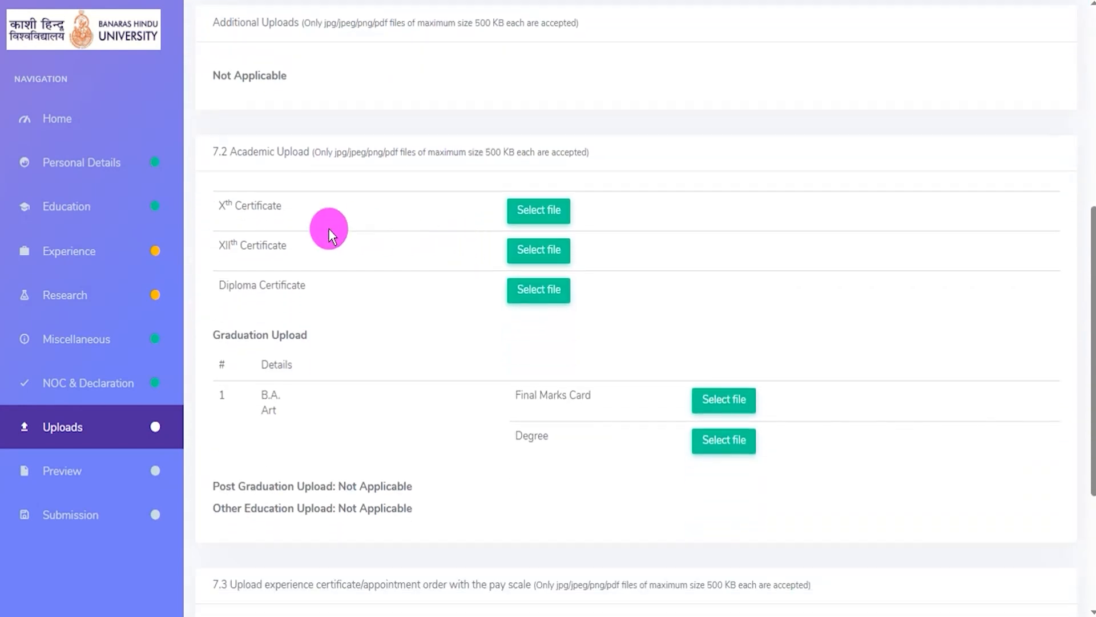
drag(238, 214, 288, 215)
click(227, 245)
drag(228, 244, 535, 309)
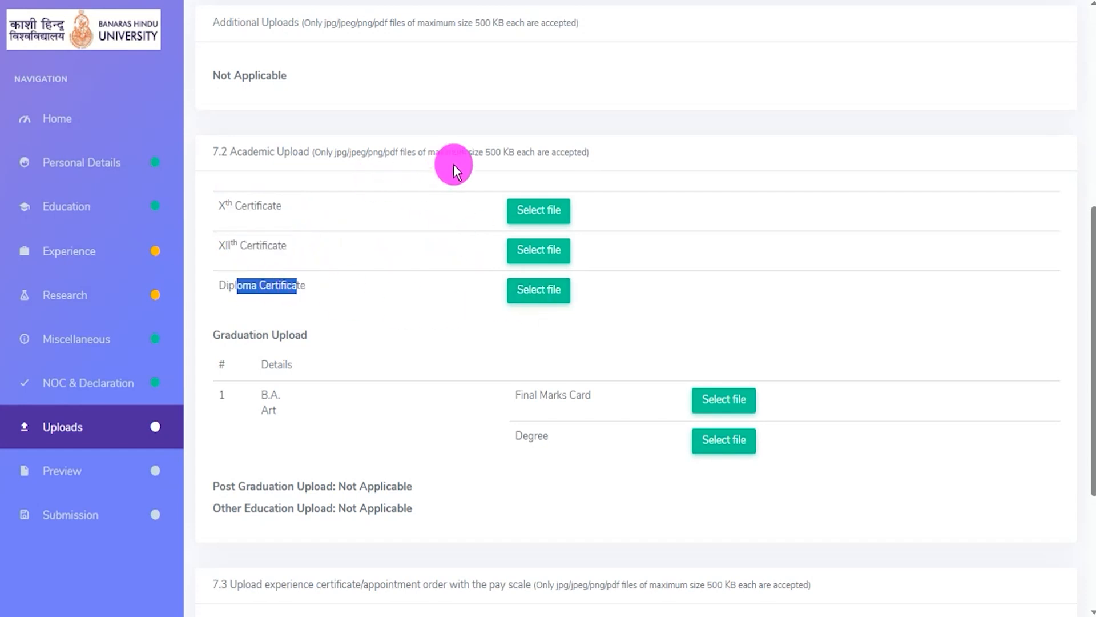
drag(490, 151, 512, 151)
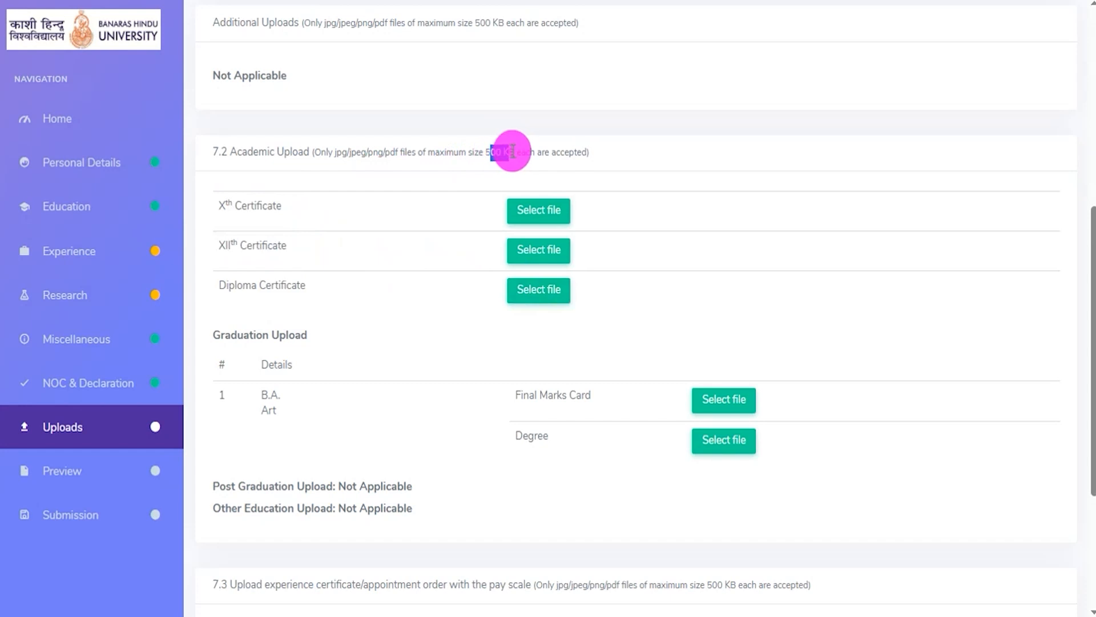
drag(343, 152, 392, 152)
scroll(408, 223, down, 3)
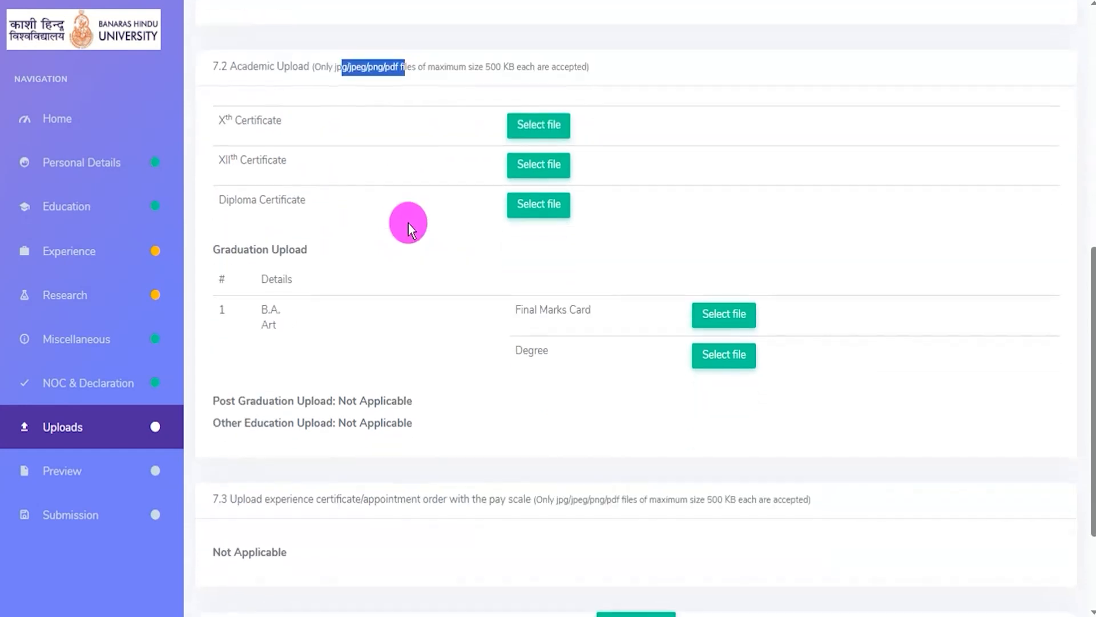
- Review the Graduation Upload entries and recheck the file size and format limits stated for academic documents
drag(266, 168, 319, 169)
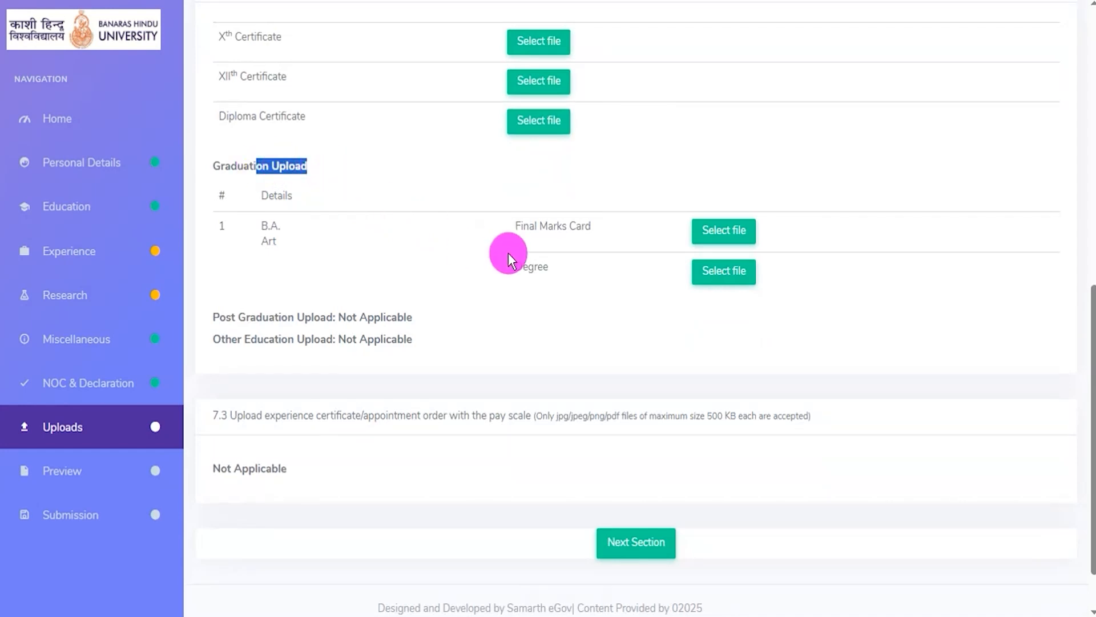
scroll(518, 252, up, 3)
drag(485, 152, 516, 148)
drag(338, 153, 378, 153)
scroll(408, 338, down, 3)
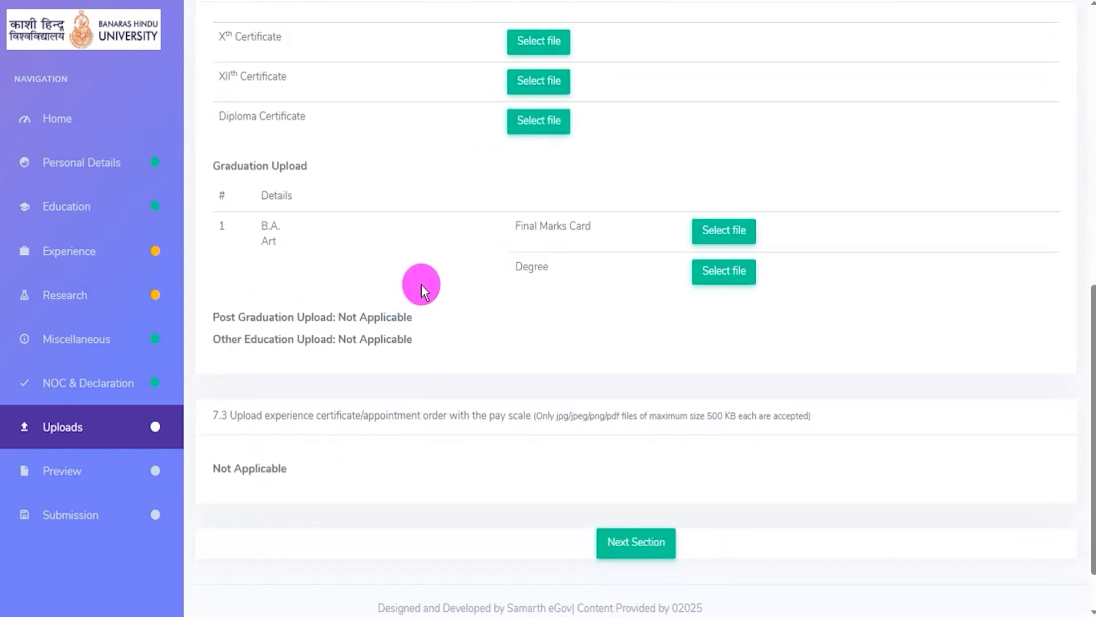
- Upload the passport size photo in Personal Information Upload using the file 85 kb.jpg
scroll(422, 286, up, 10)
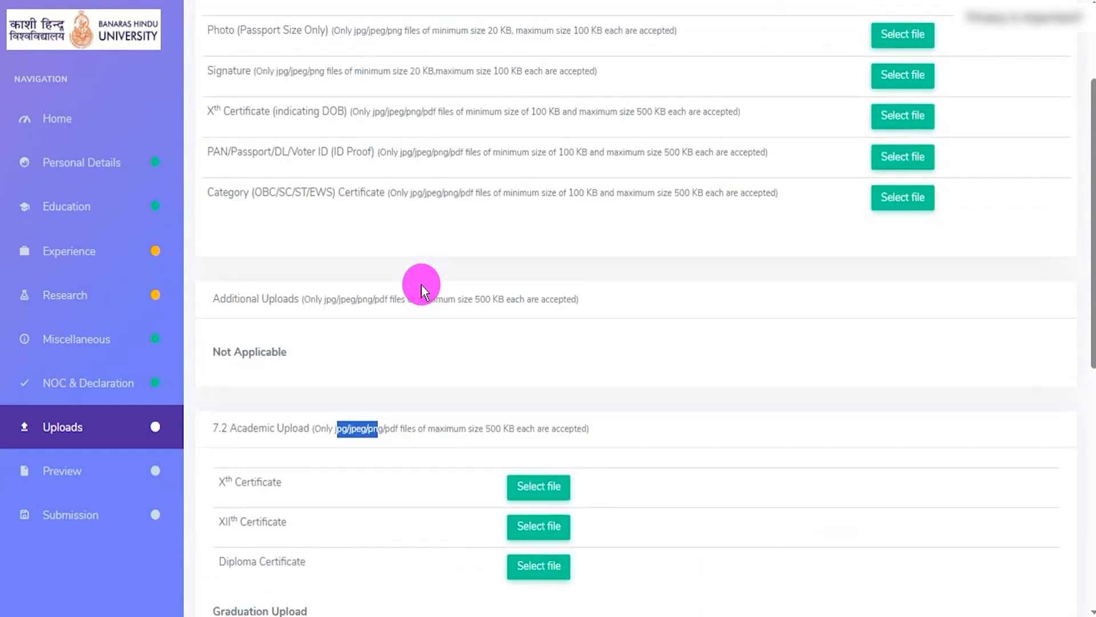
drag(603, 177, 663, 177)
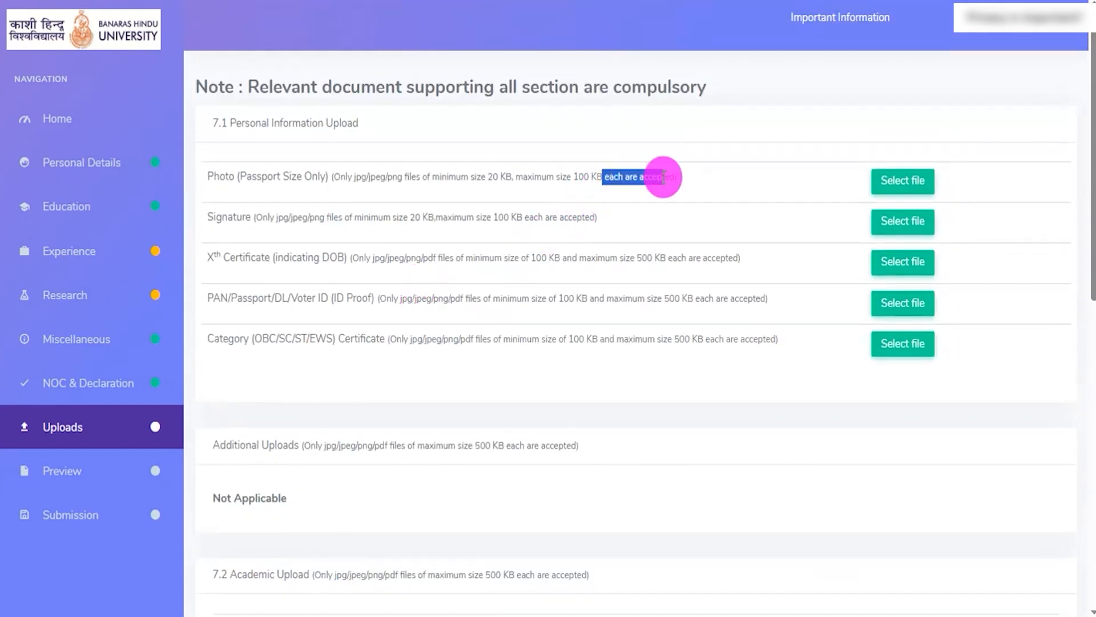
click(934, 187)
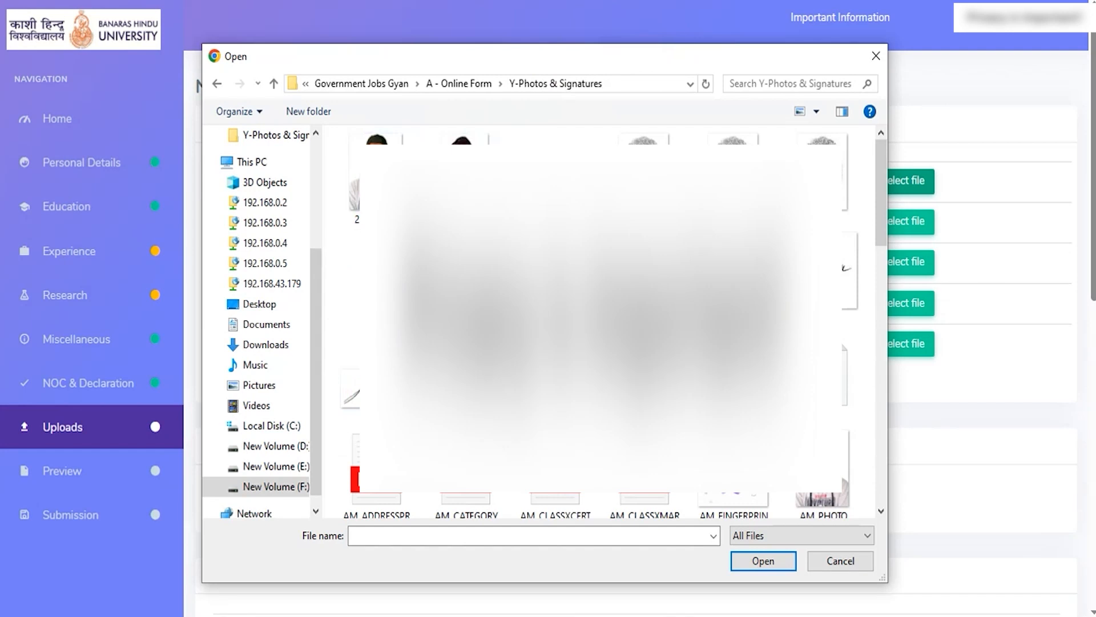
double_click(466, 180)
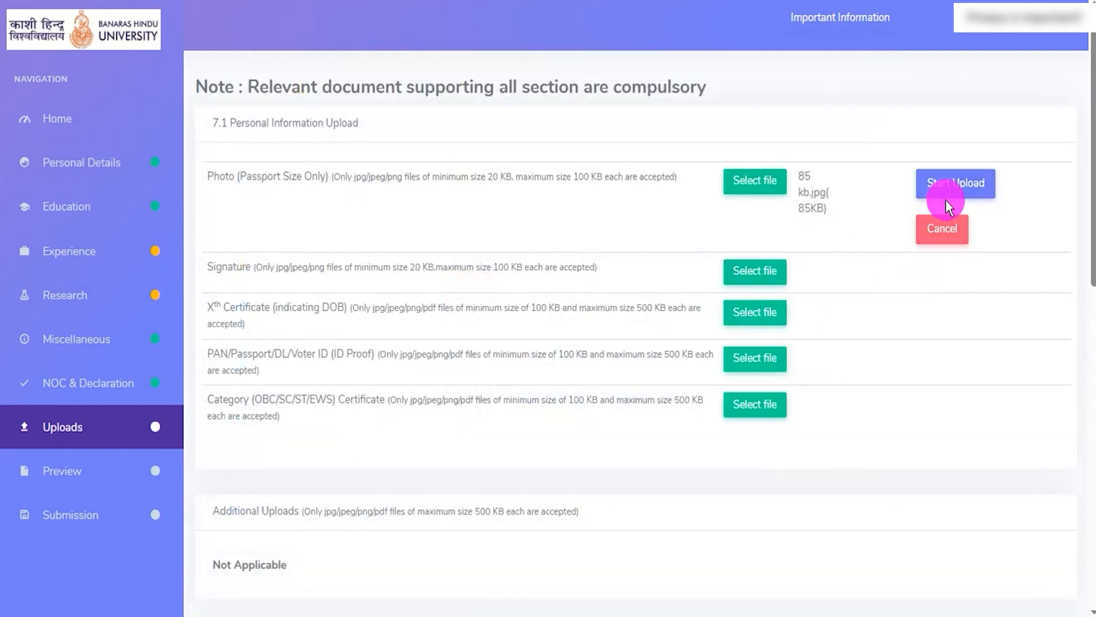
click(949, 188)
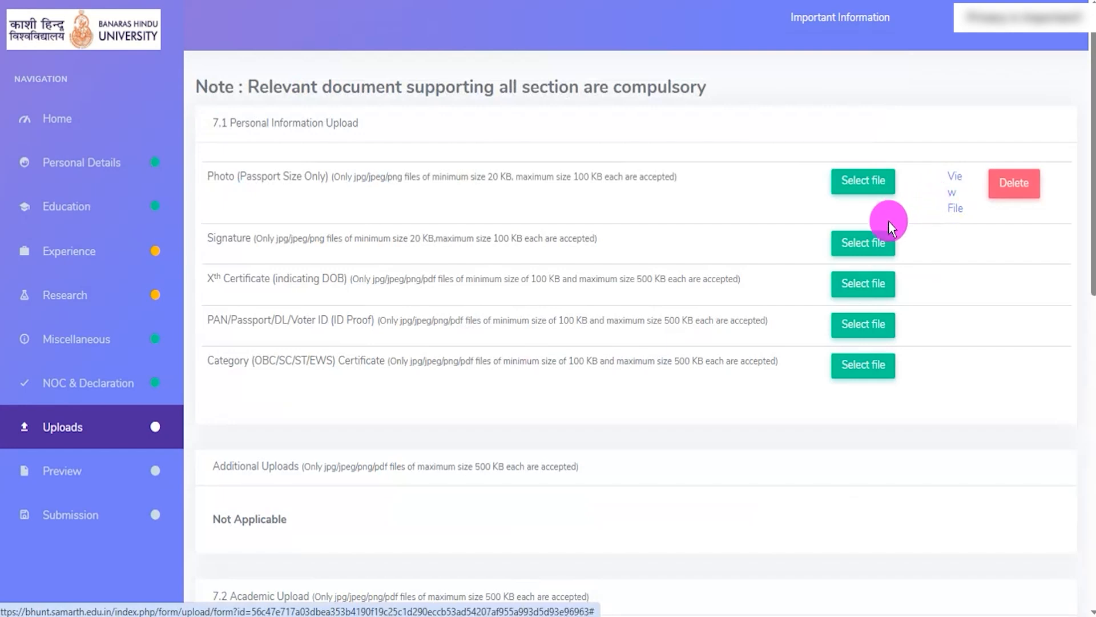
- Upload the signature in Personal Information Upload using the file 65kb.jpg
click(858, 243)
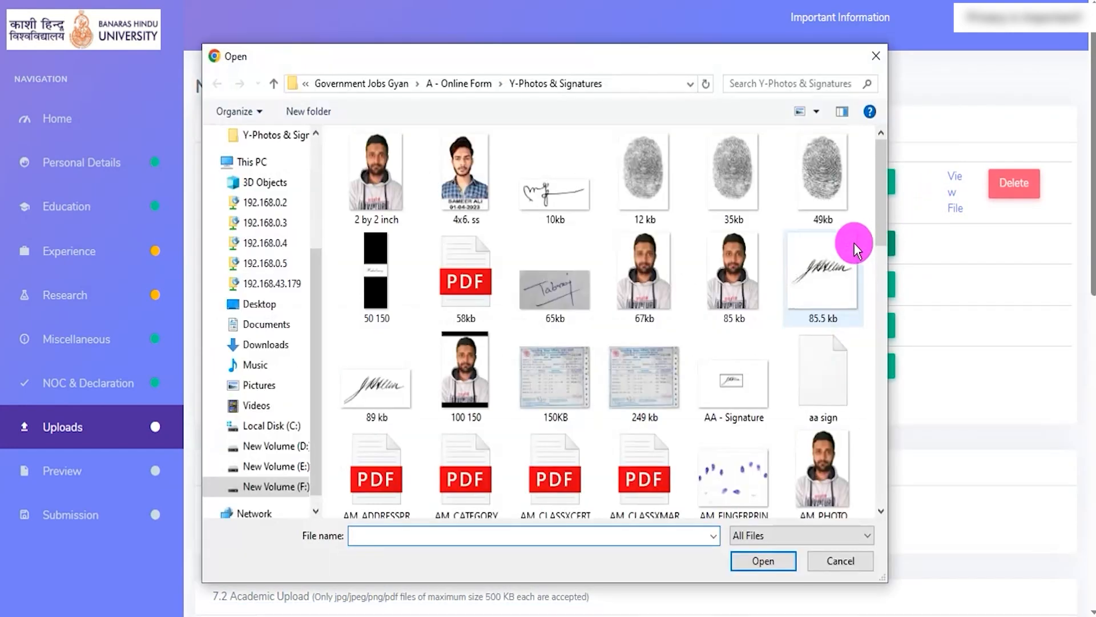
double_click(562, 289)
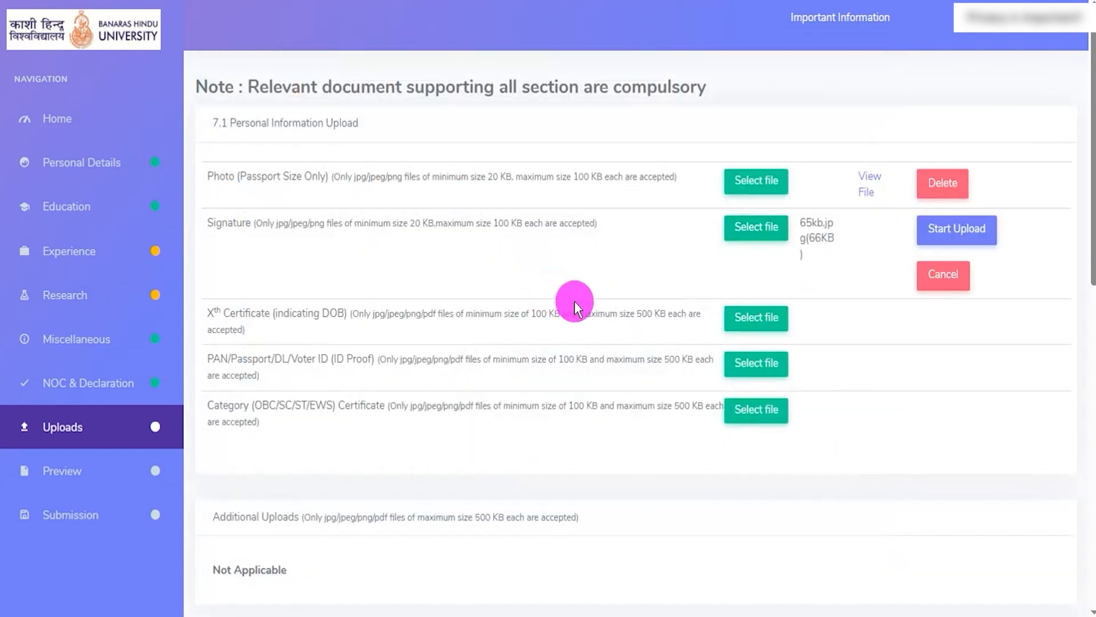
click(957, 231)
- Check that the personal, academic and graduation document entries have uploaded files, and continue to the Preview section
scroll(676, 412, down, 1)
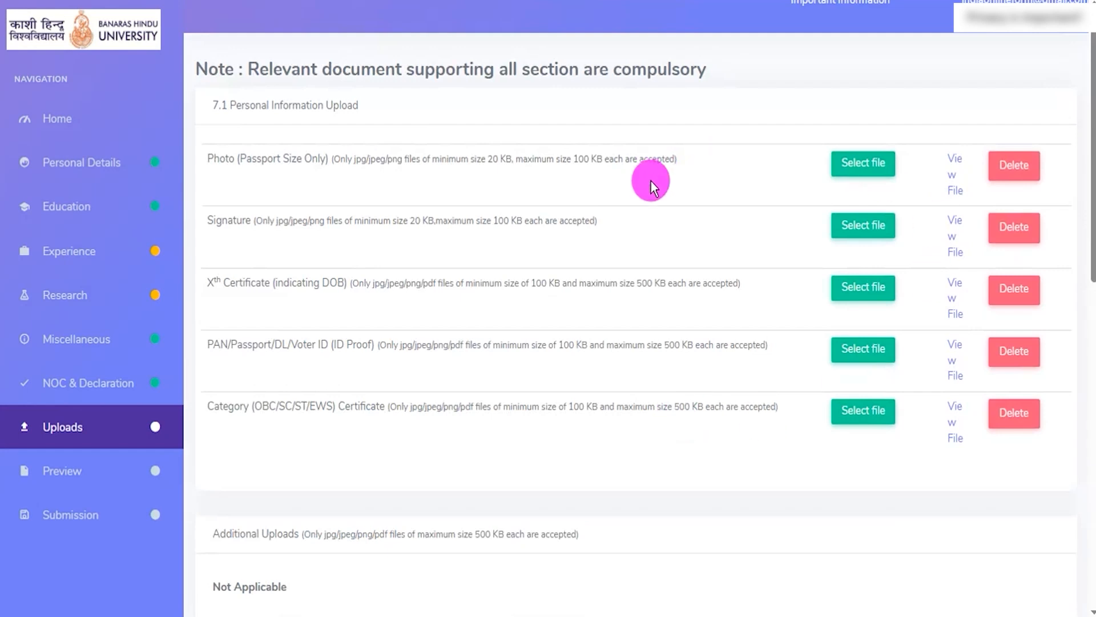
scroll(953, 308, down, 3)
scroll(873, 310, down, 7)
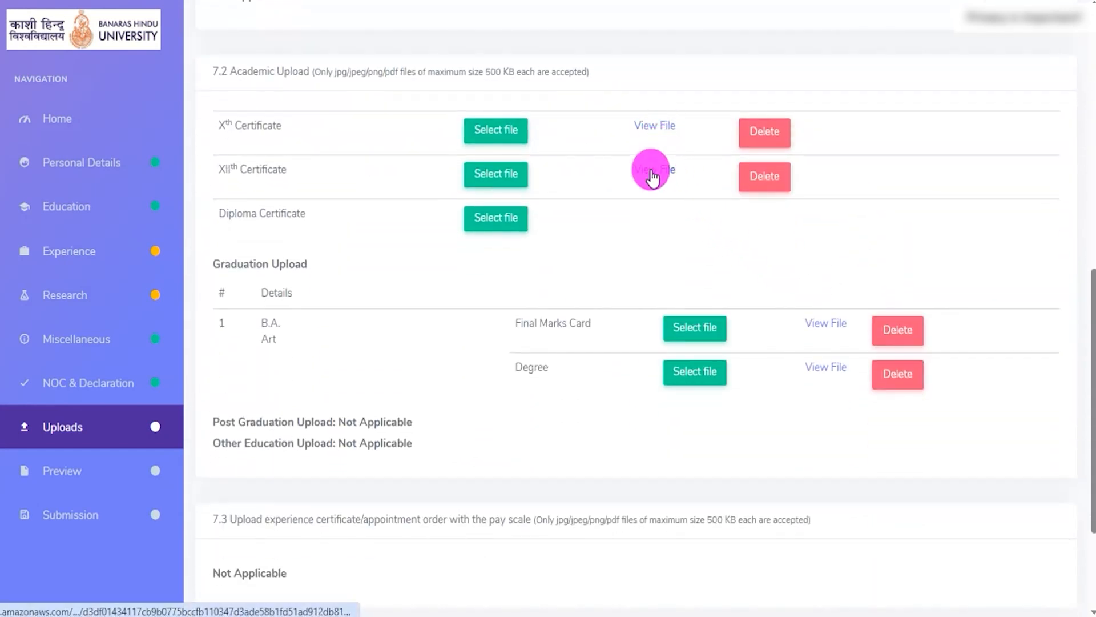
scroll(791, 349, down, 3)
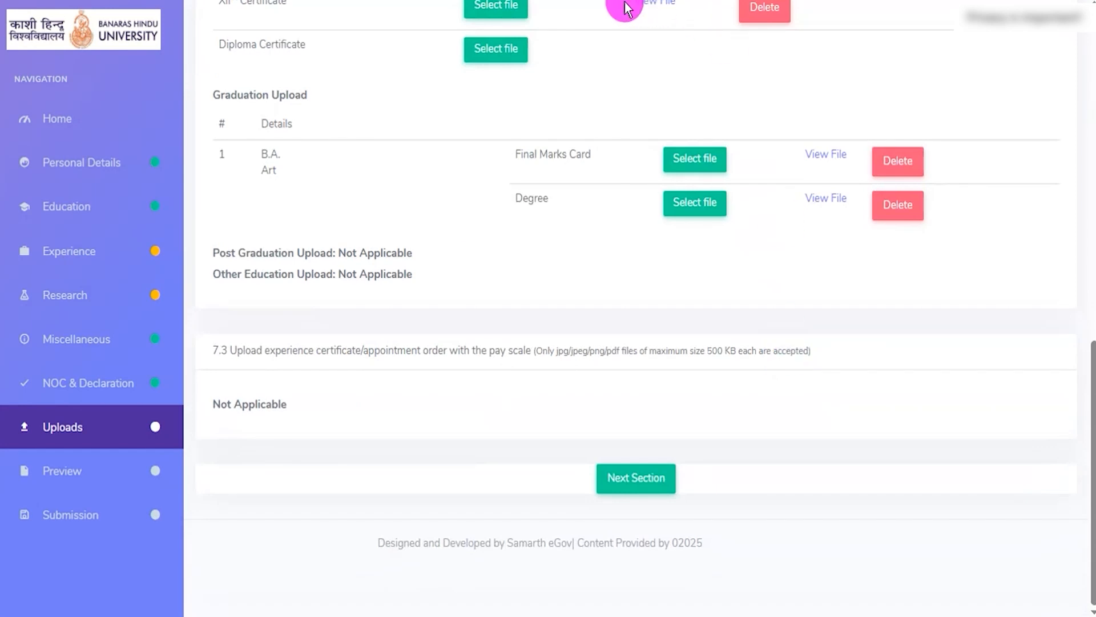
mouse_move(570, 437)
mouse_down()
mouse_move(656, 446)
mouse_move(692, 487)
mouse_move(701, 519)
mouse_up()
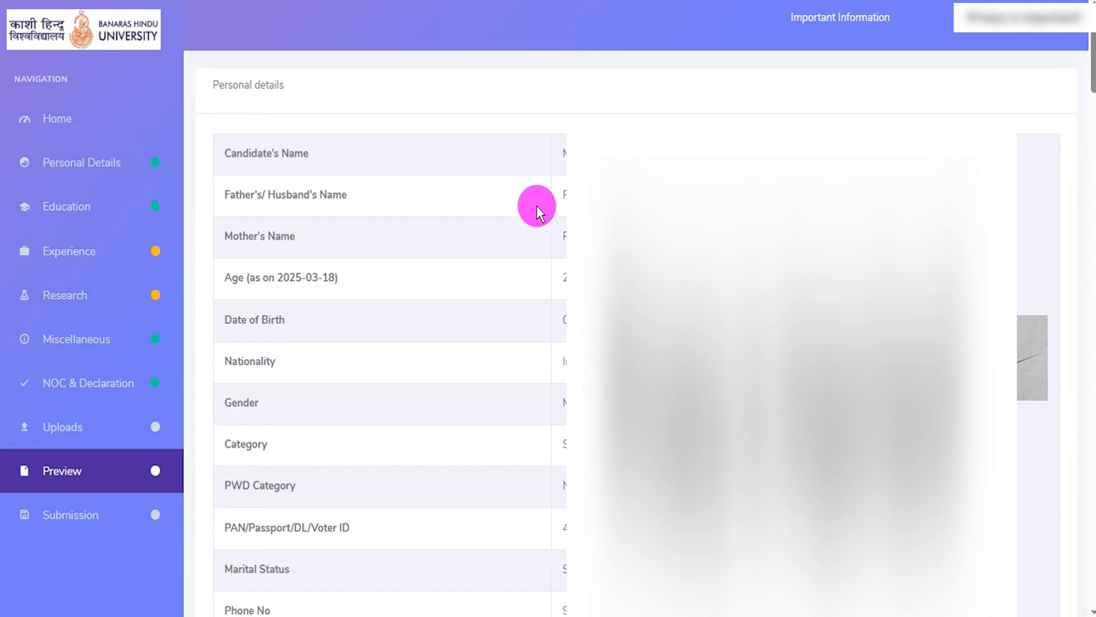
- Review the personal details table in the application preview, including the parents' names and date of birth entries
drag(225, 78, 258, 85)
drag(297, 195, 348, 197)
click(548, 240)
drag(246, 315, 286, 320)
click(345, 394)
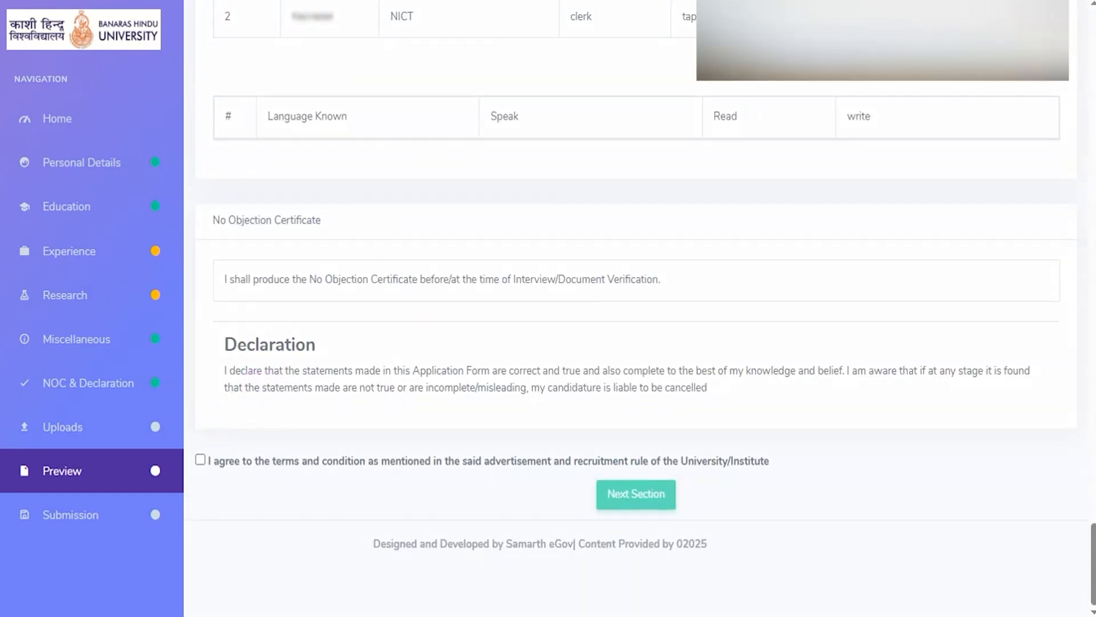
- Agree to the terms and condition of the advertisement and recruitment rule, and continue to the Submission section
click(200, 459)
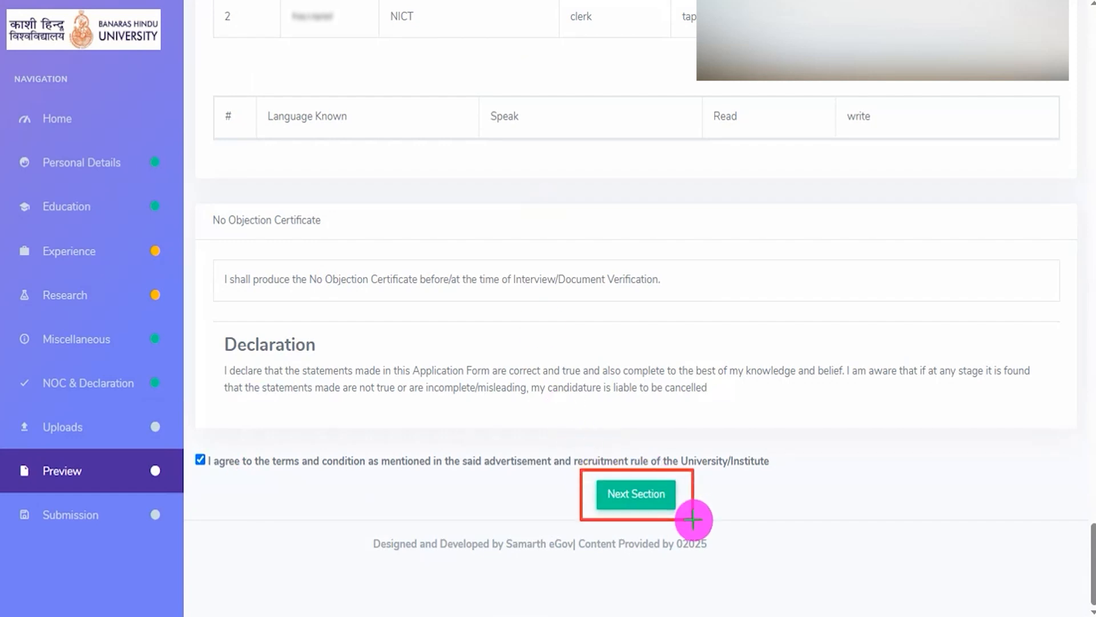
click(668, 502)
- Proceed for submission under the SC category and submit the Junior Clerk application form
drag(224, 95, 392, 93)
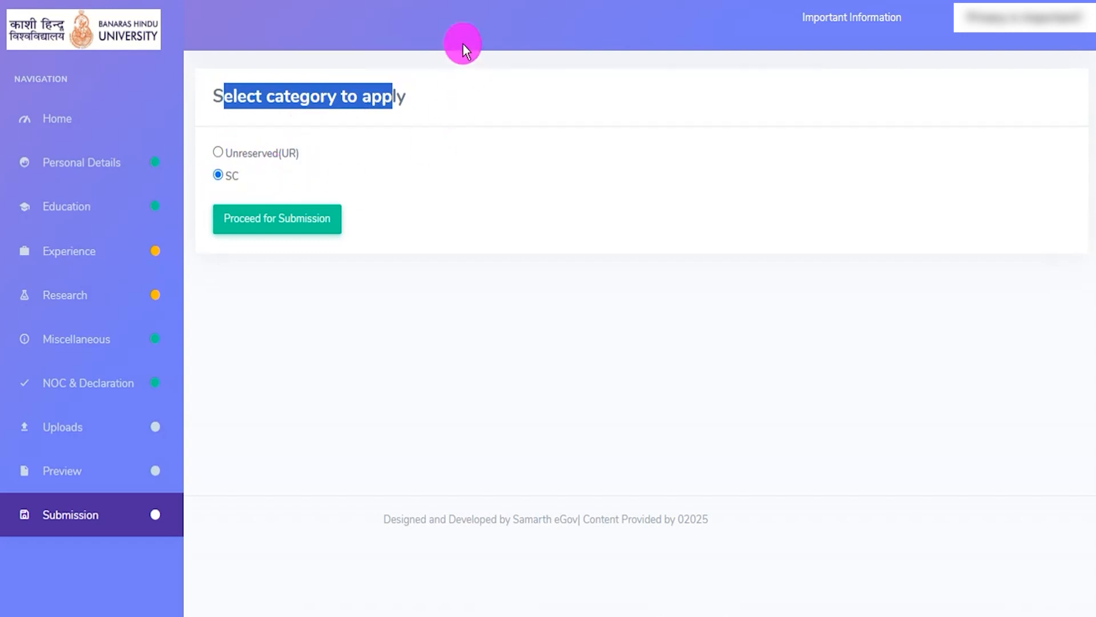
key(ctrl+2)
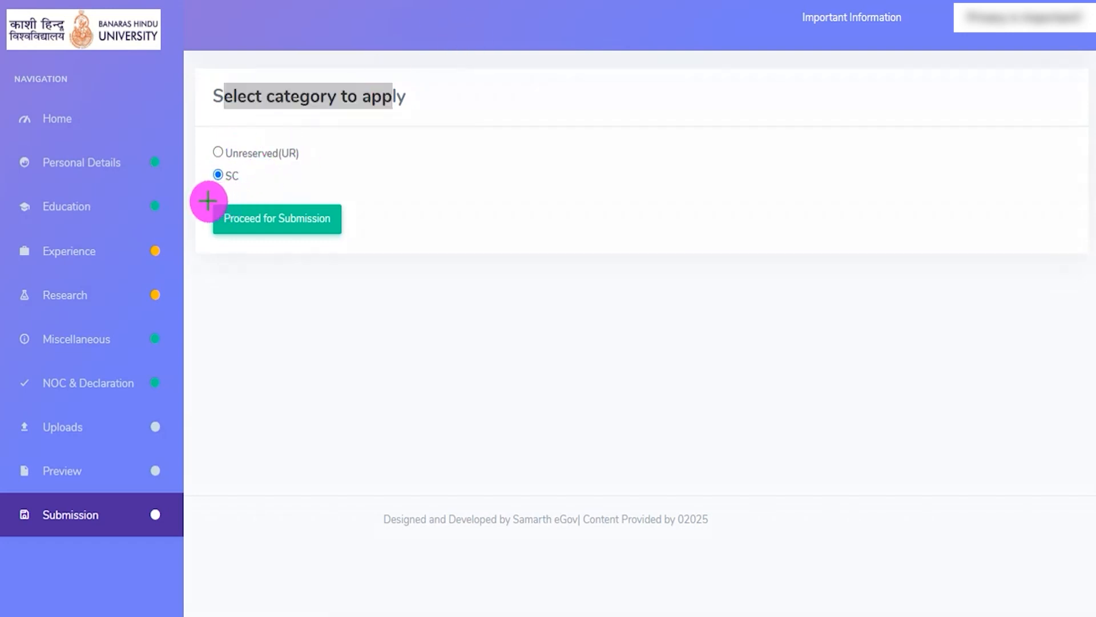
mouse_move(211, 197)
mouse_down()
mouse_move(342, 221)
mouse_move(346, 240)
mouse_up()
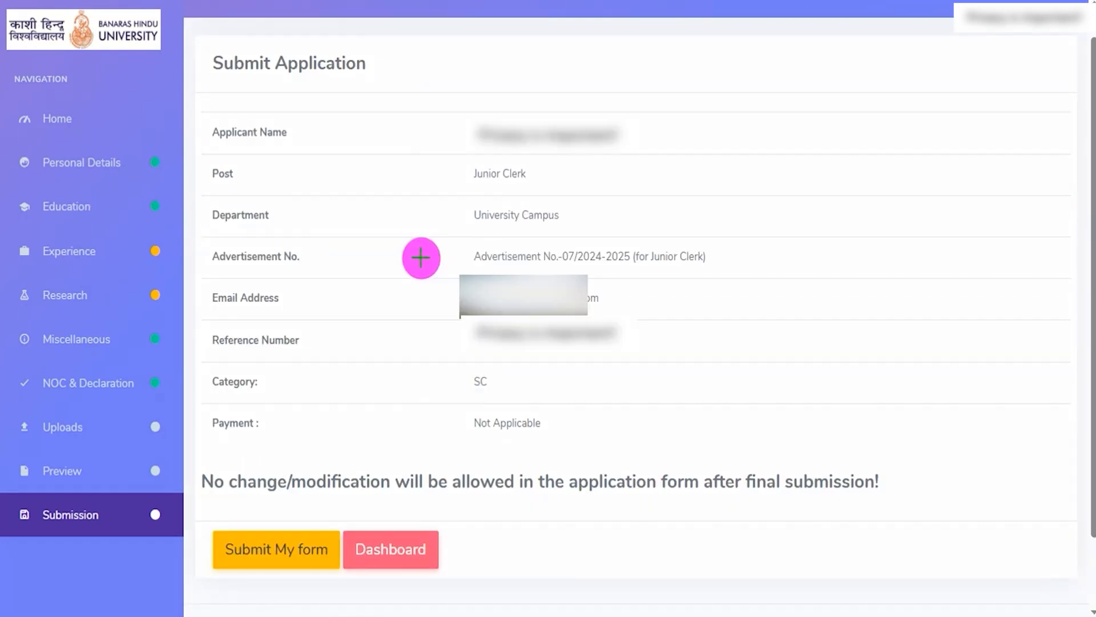
drag(348, 387, 279, 524)
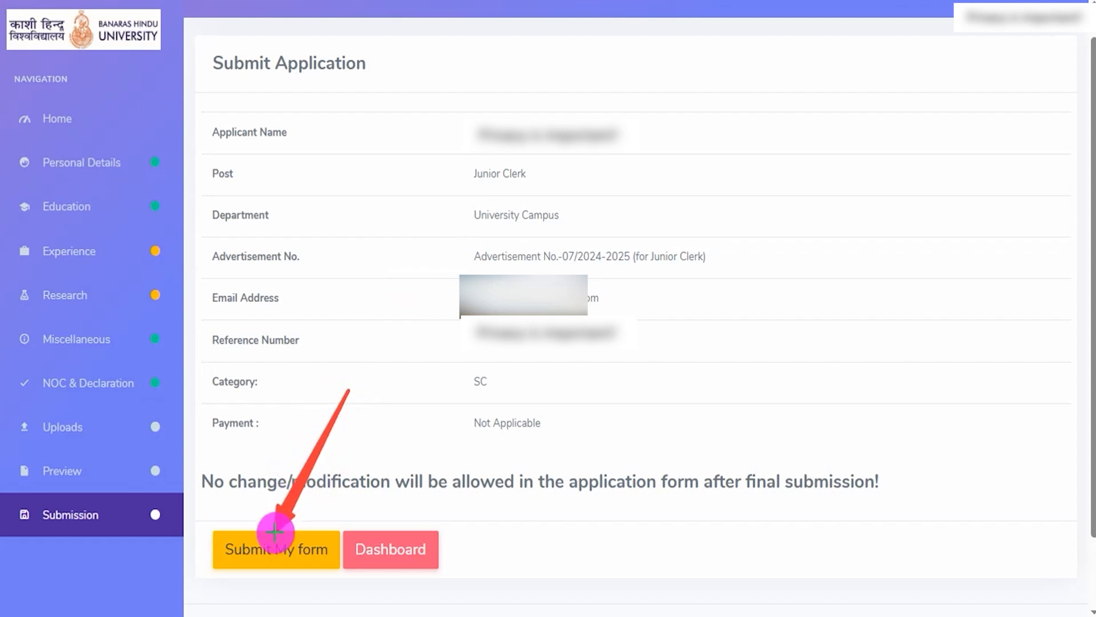
click(274, 532)
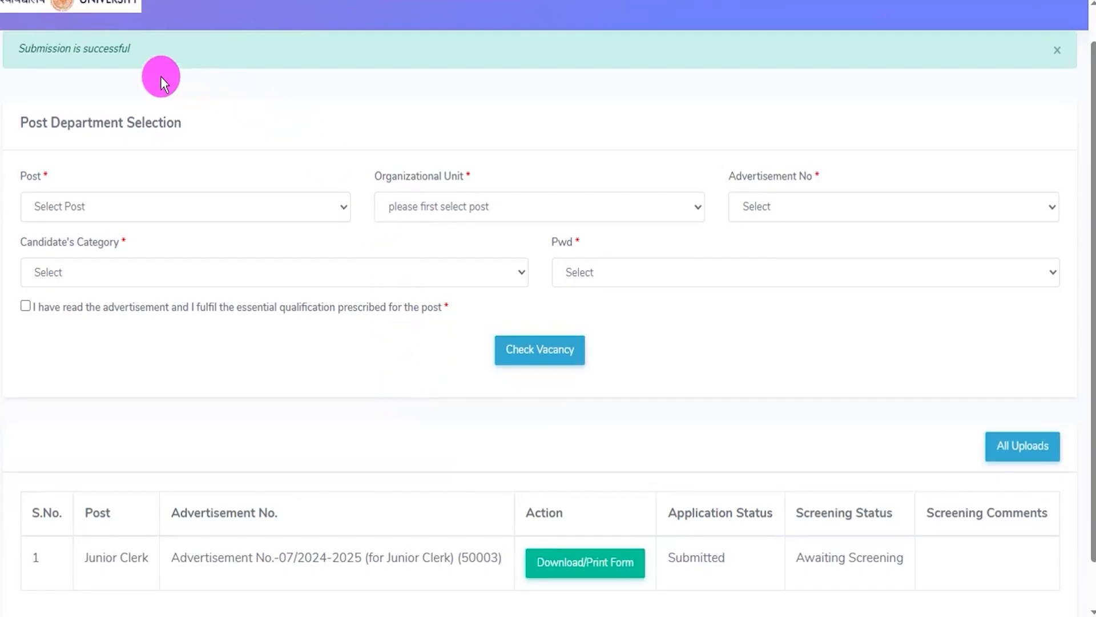
- Examine the submission message and the post and advertisement number of the submitted application on the dashboard
drag(26, 48, 121, 41)
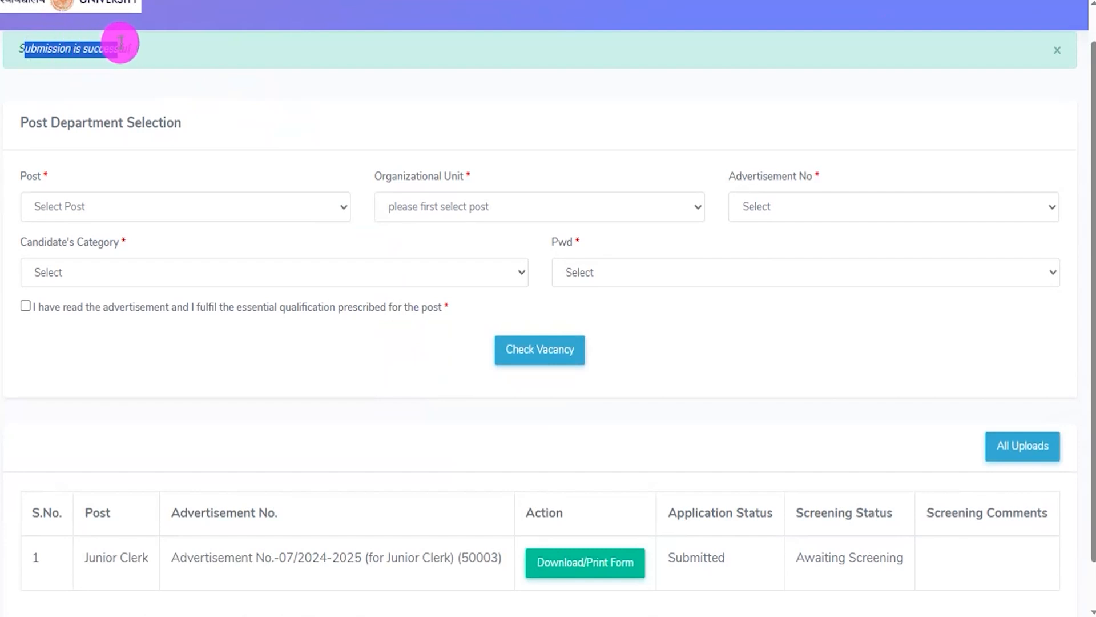
click(69, 49)
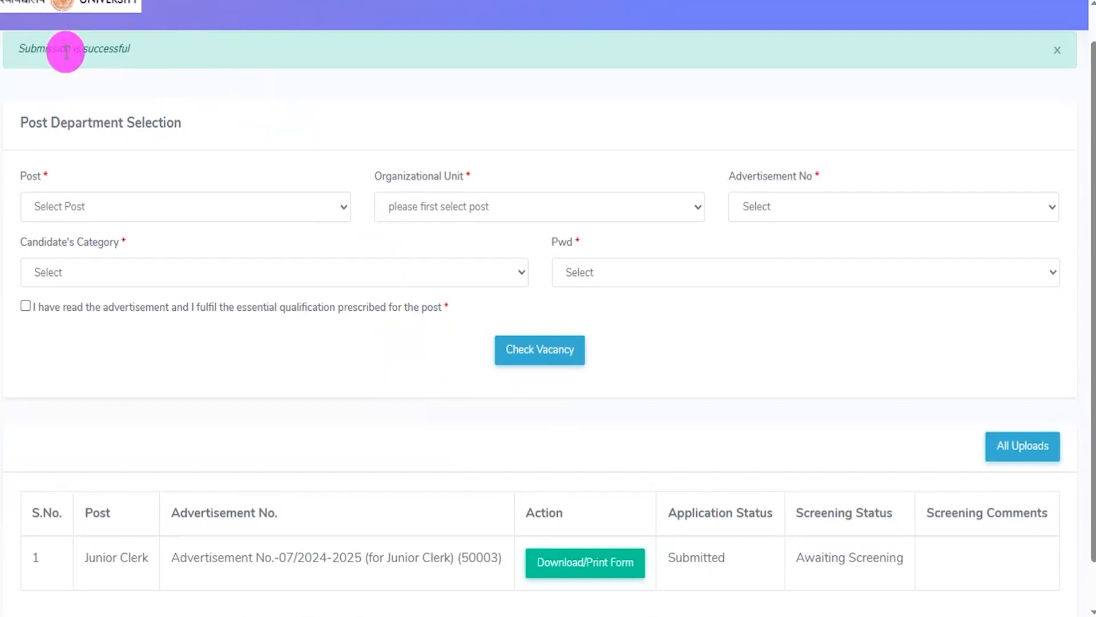
drag(32, 49, 122, 49)
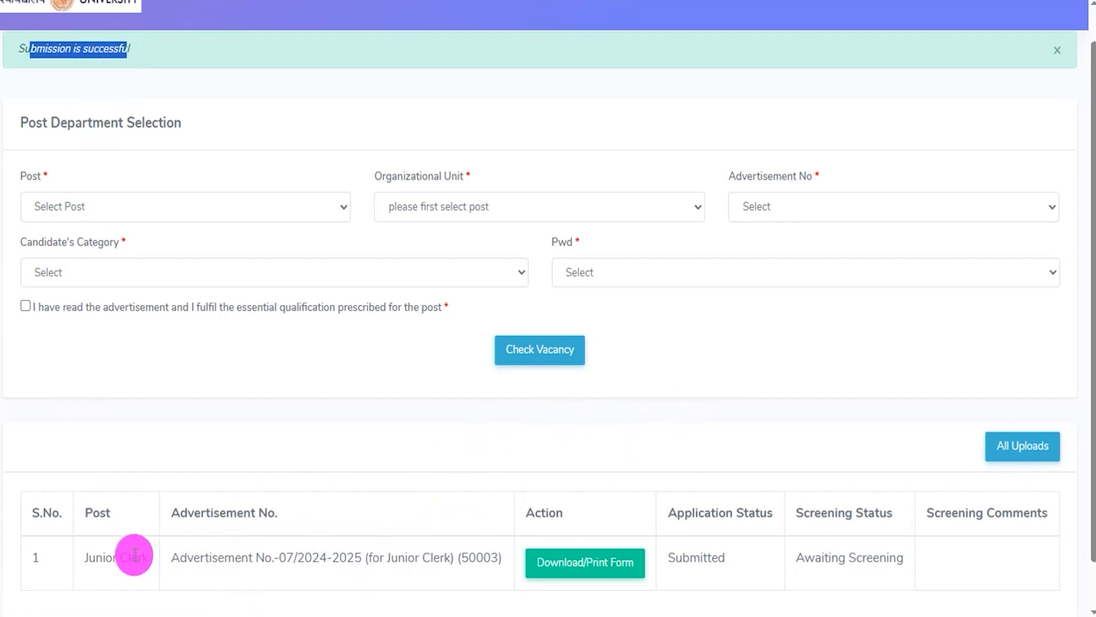
drag(103, 554, 136, 552)
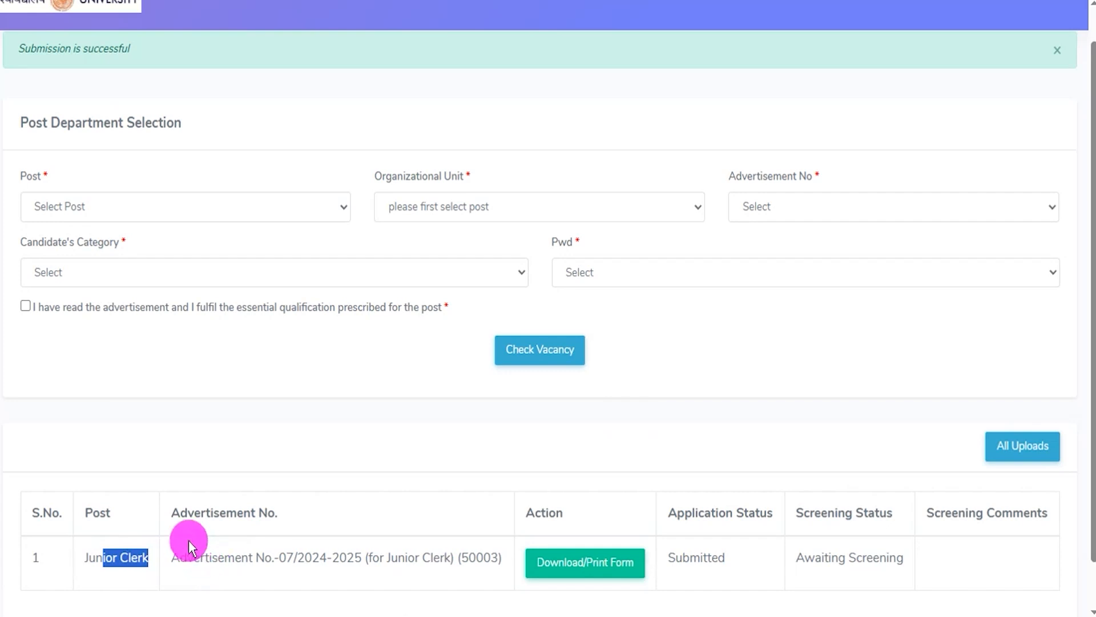
click(239, 548)
drag(239, 549, 271, 556)
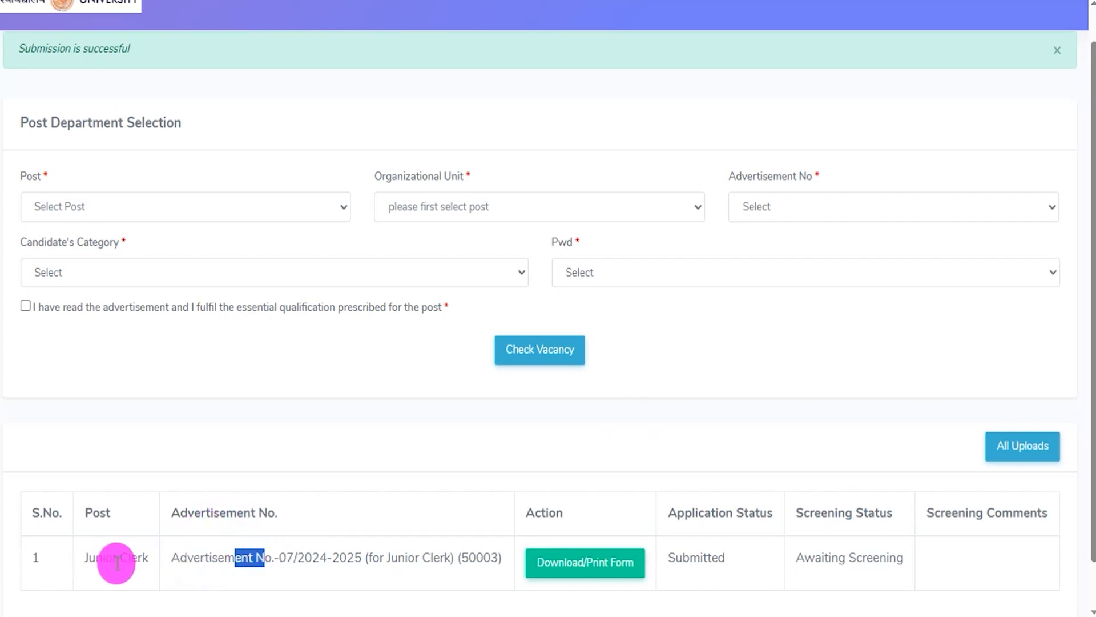
double_click(130, 558)
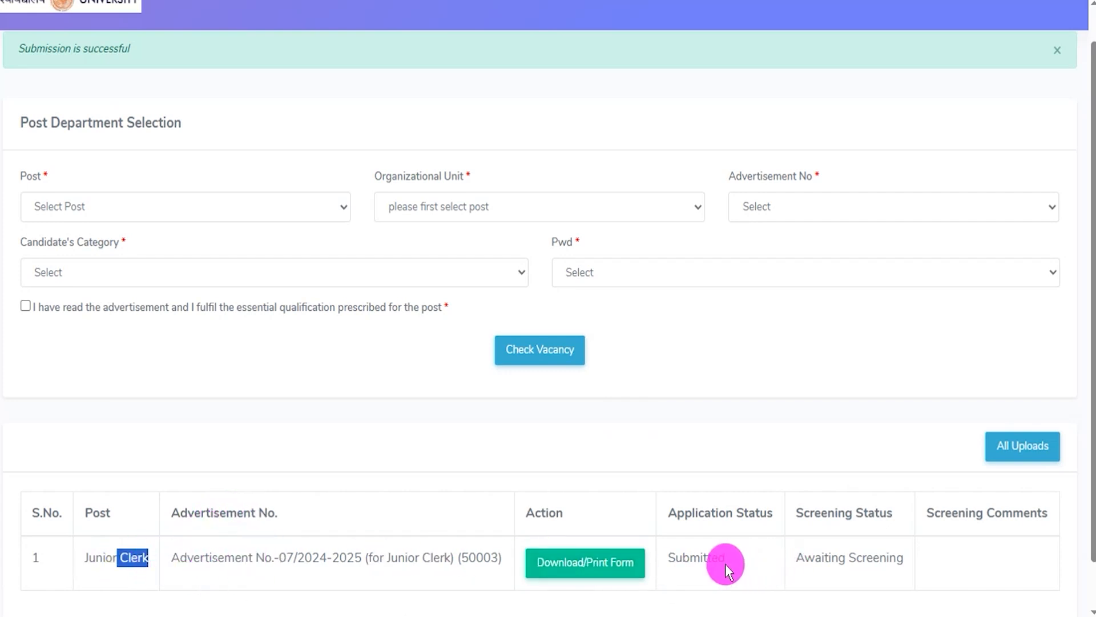
- Open the submitted application's download/print form, and check the category-wise application fees and payment modes on the job details page
click(586, 574)
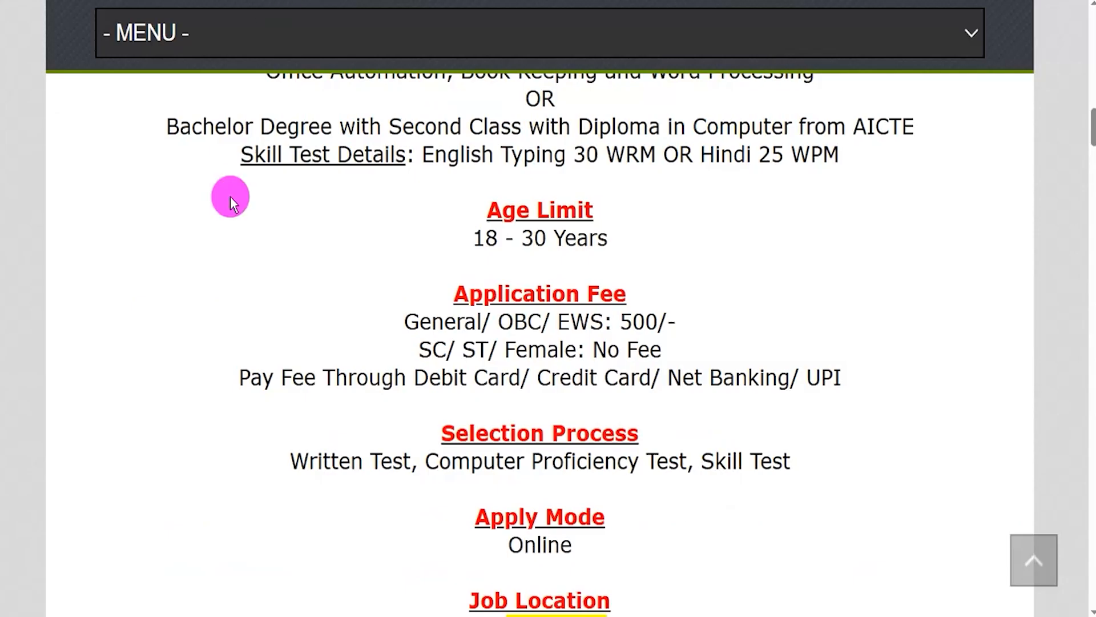
drag(420, 350, 661, 351)
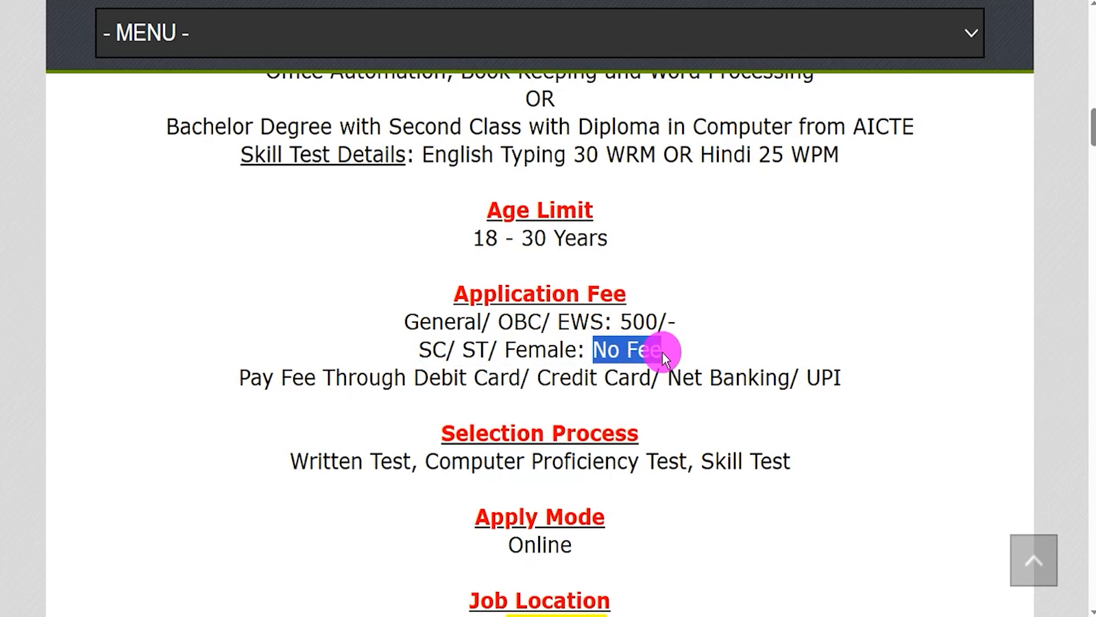
drag(432, 321, 669, 320)
drag(441, 376, 827, 379)
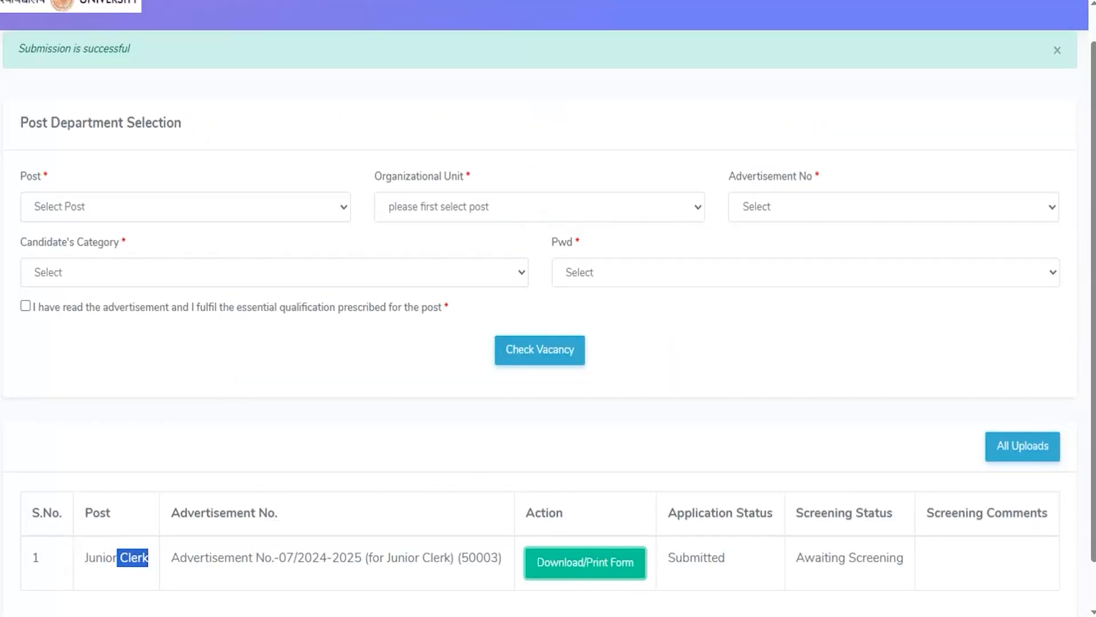
- Open the submitted Junior Clerk application form again for download or printing
click(603, 575)
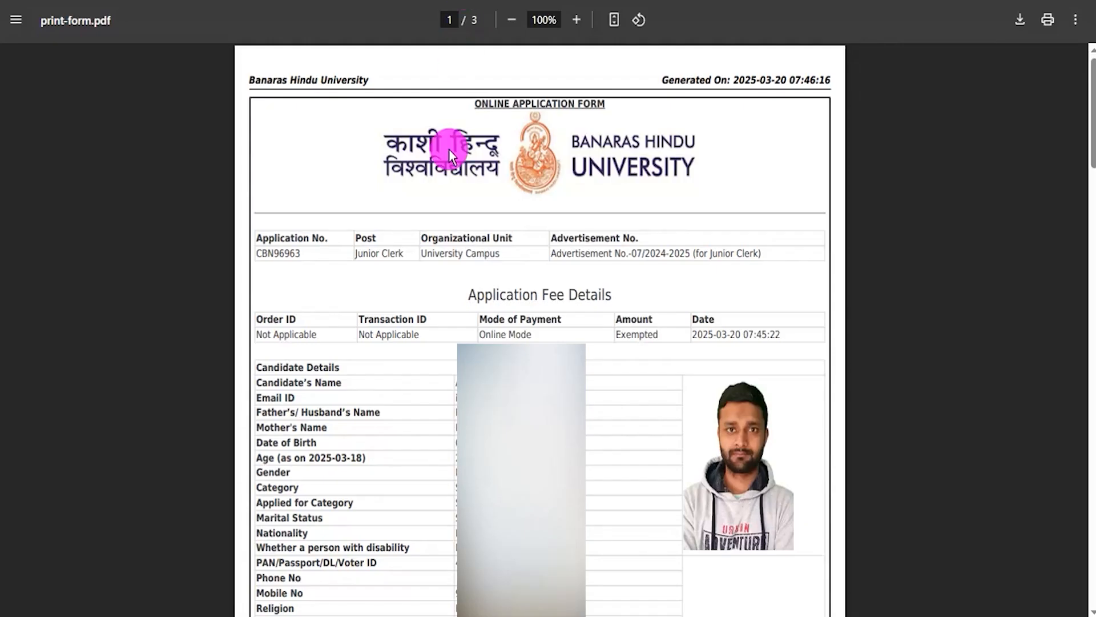
drag(484, 292, 574, 291)
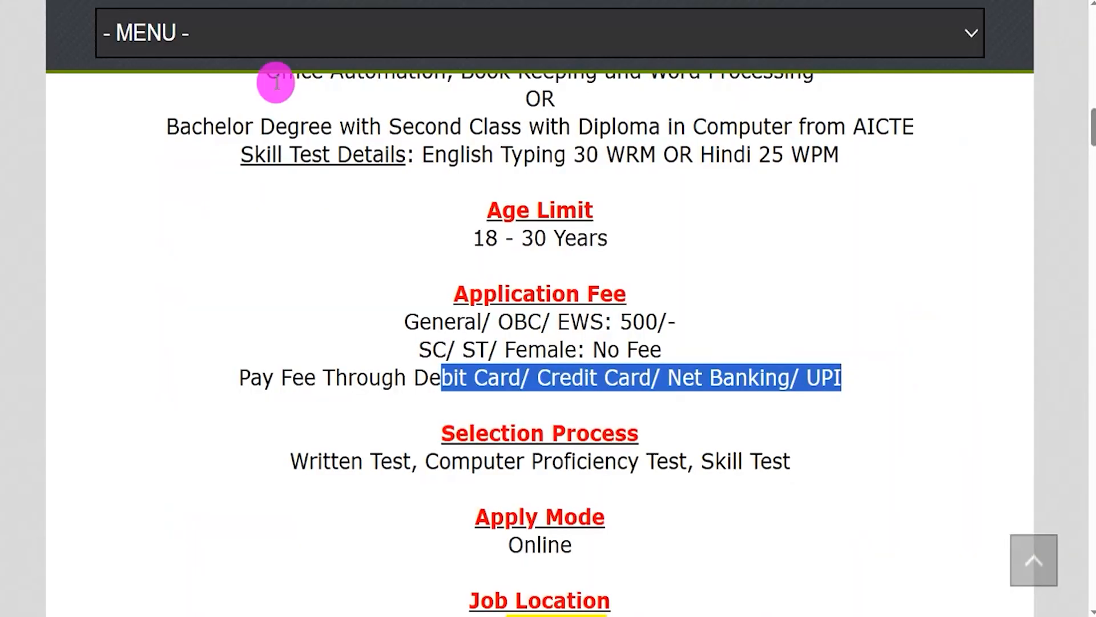
- Check the last date for sending the hard copy under Important Dates on the job details page
scroll(495, 318, up, 5)
scroll(495, 320, up, 4)
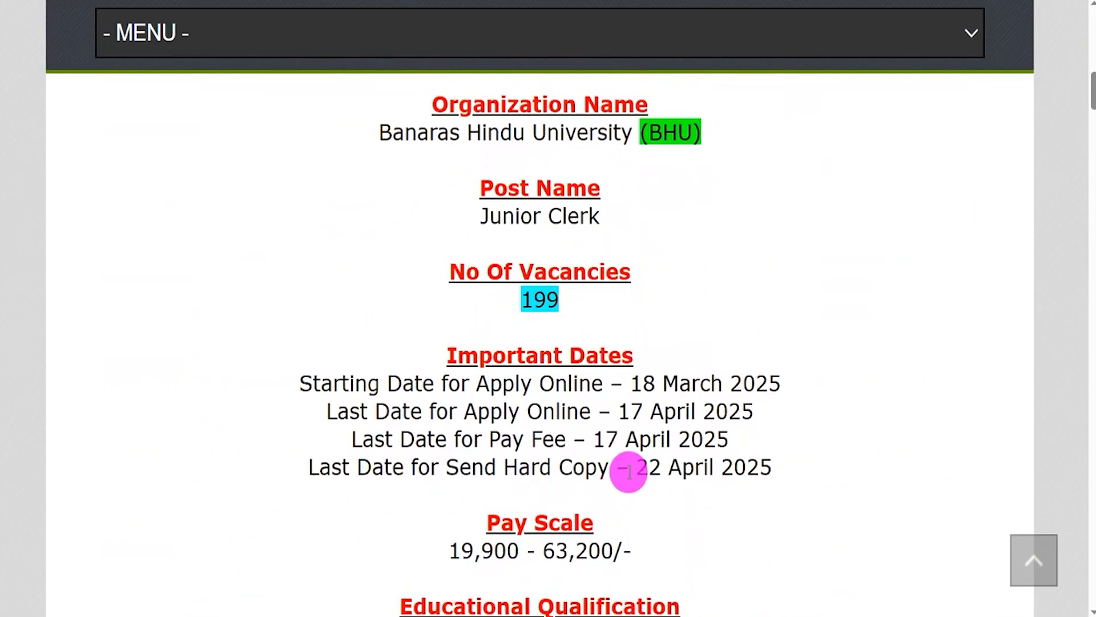
drag(635, 471, 654, 481)
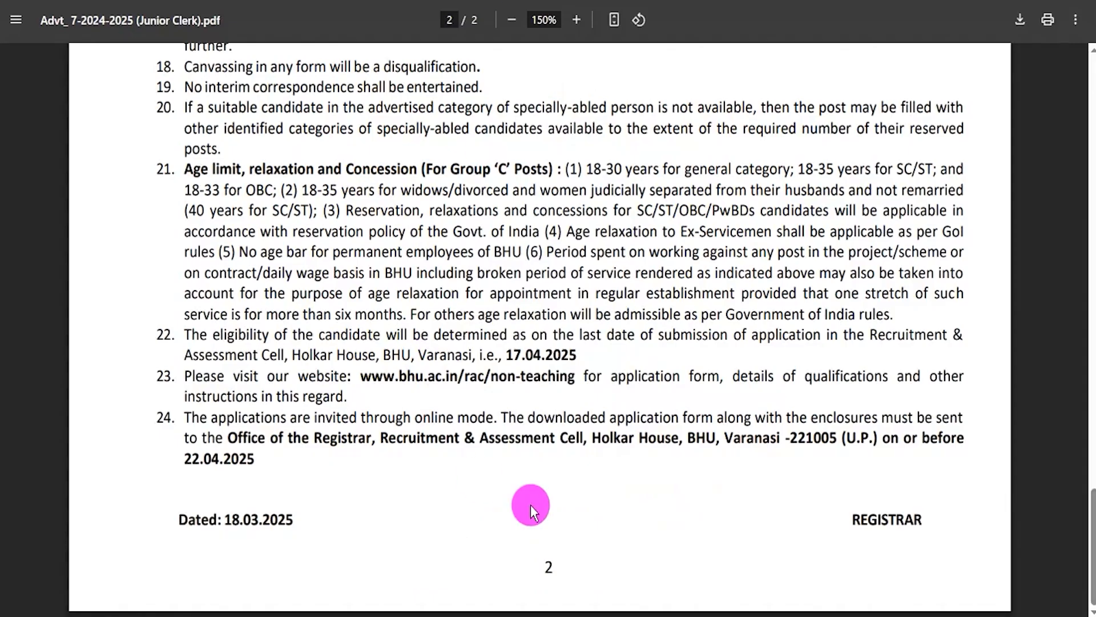
- Examine the advertisement PDF for the office address to which the downloaded form must be sent and the post's pay range
drag(230, 437, 877, 438)
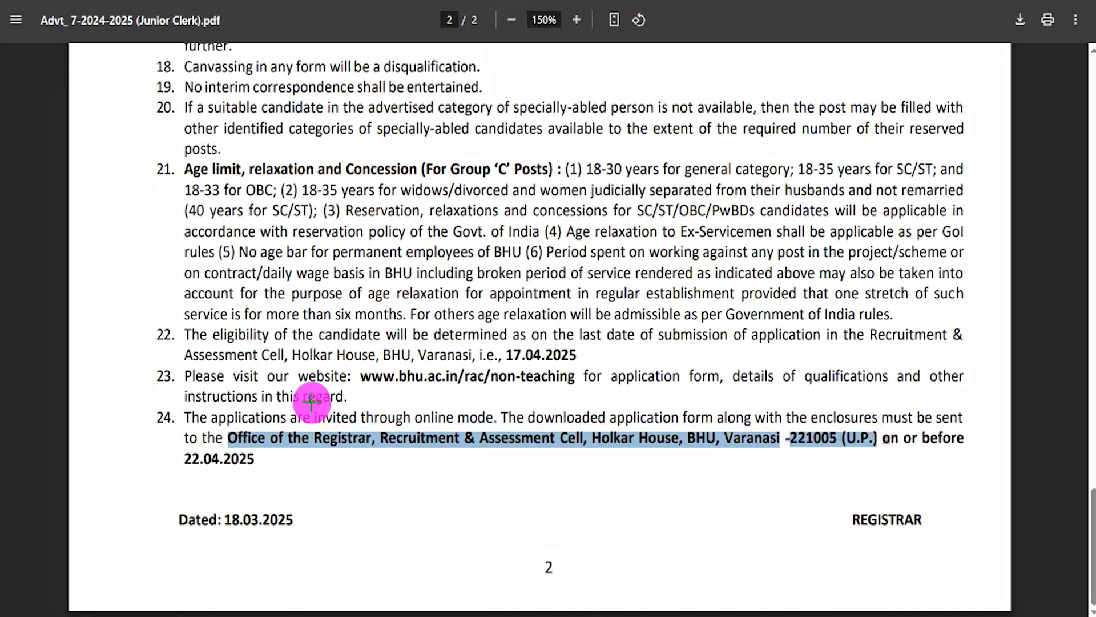
drag(224, 427, 884, 451)
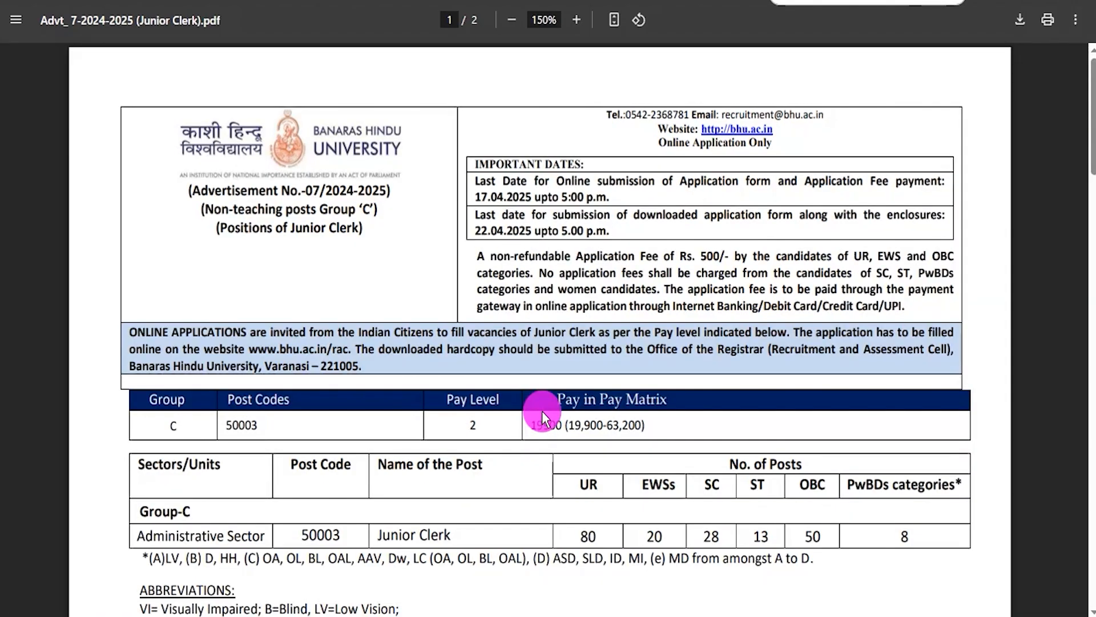
drag(538, 425, 634, 426)
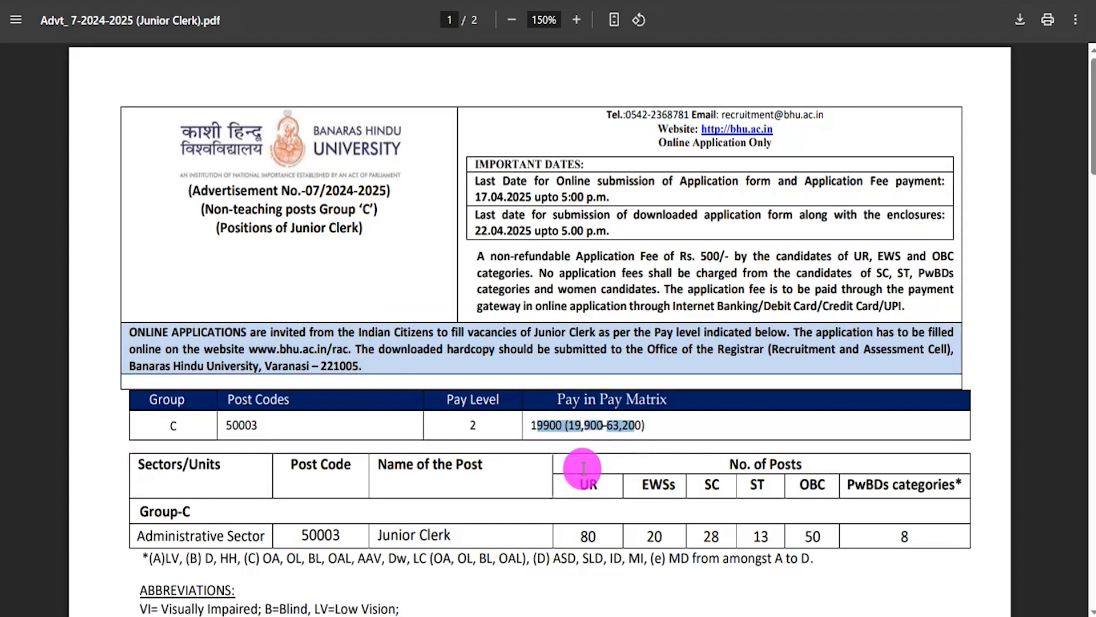
scroll(581, 468, down, 20)
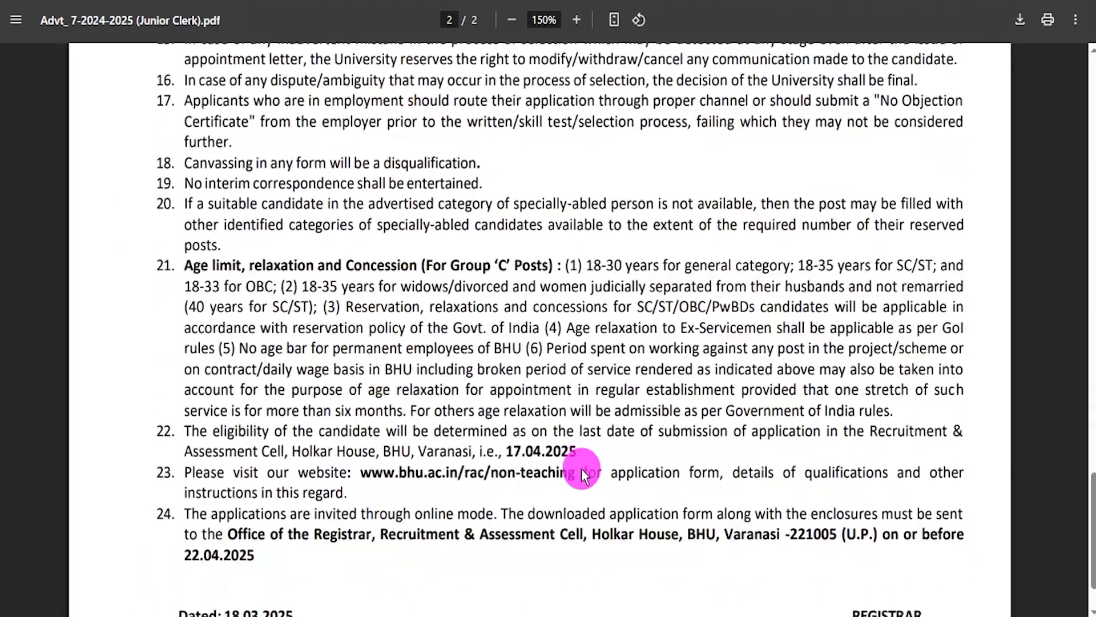
drag(228, 438, 788, 434)
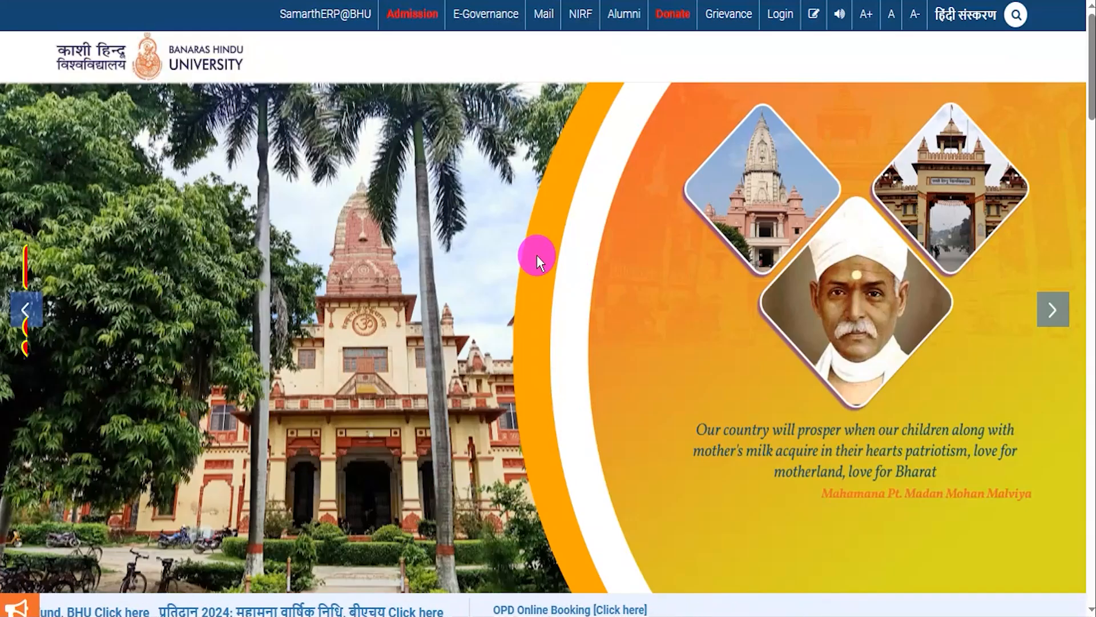
click(1053, 310)
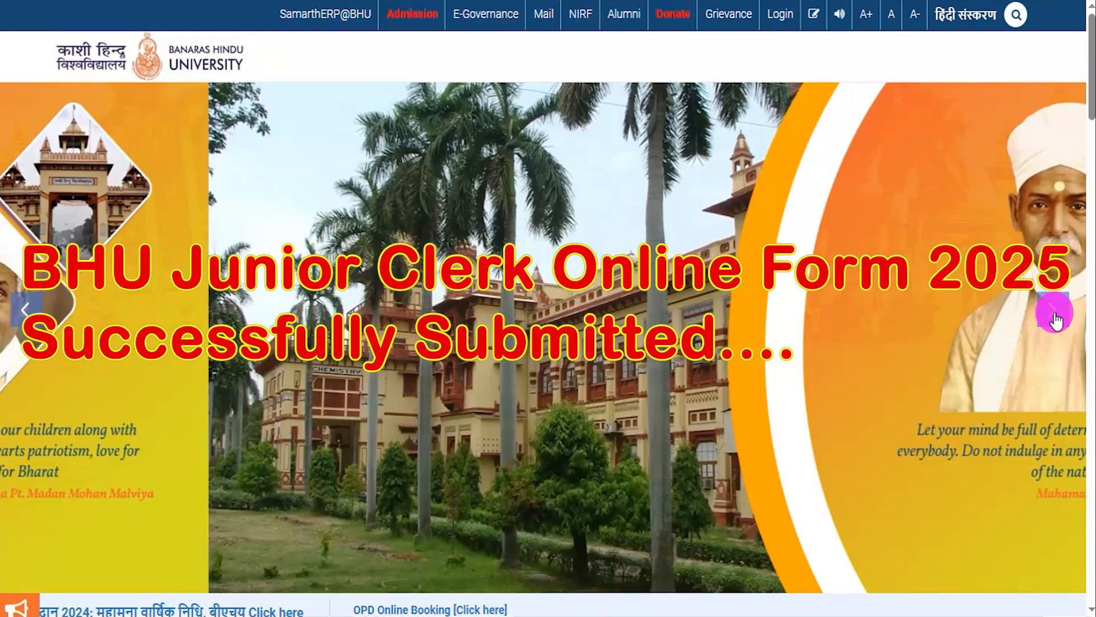
scroll(784, 400, down, 8)
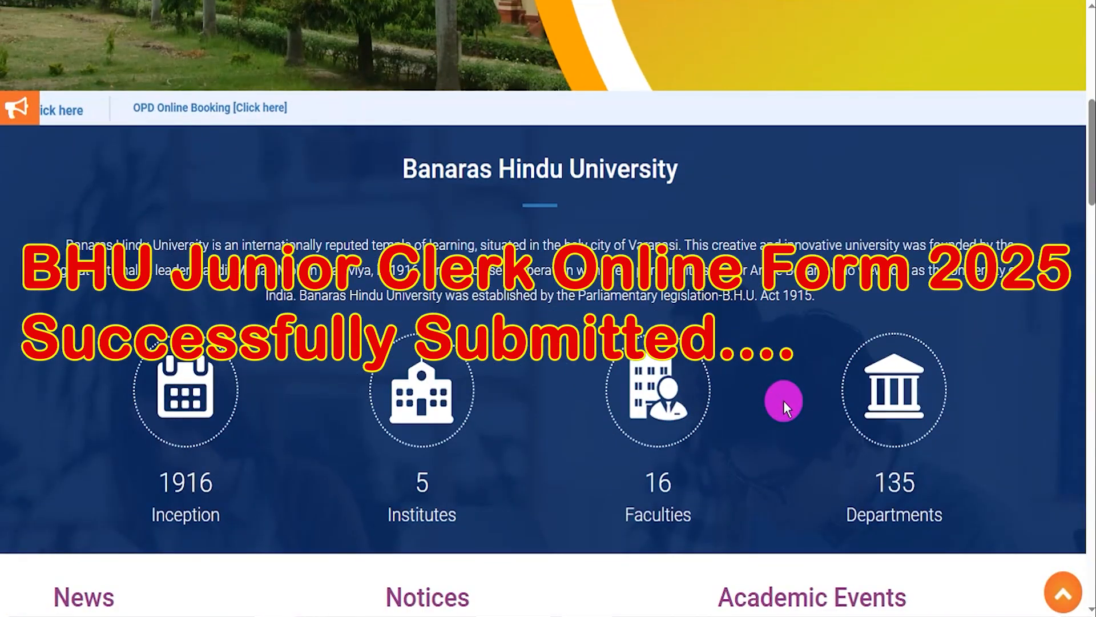
scroll(783, 400, down, 15)
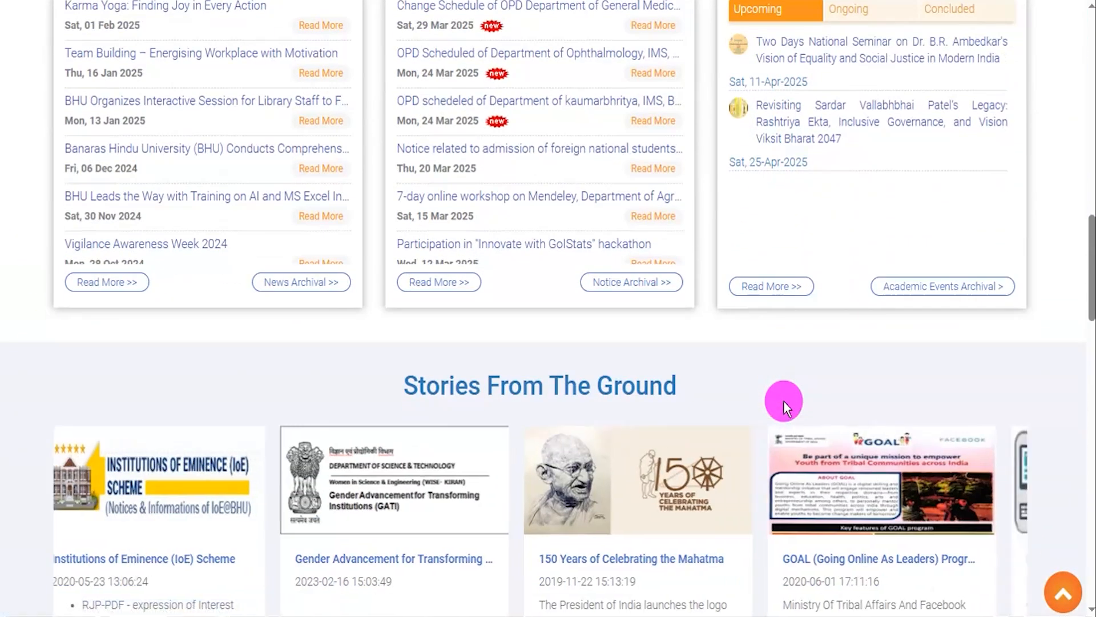
scroll(784, 400, up, 20)
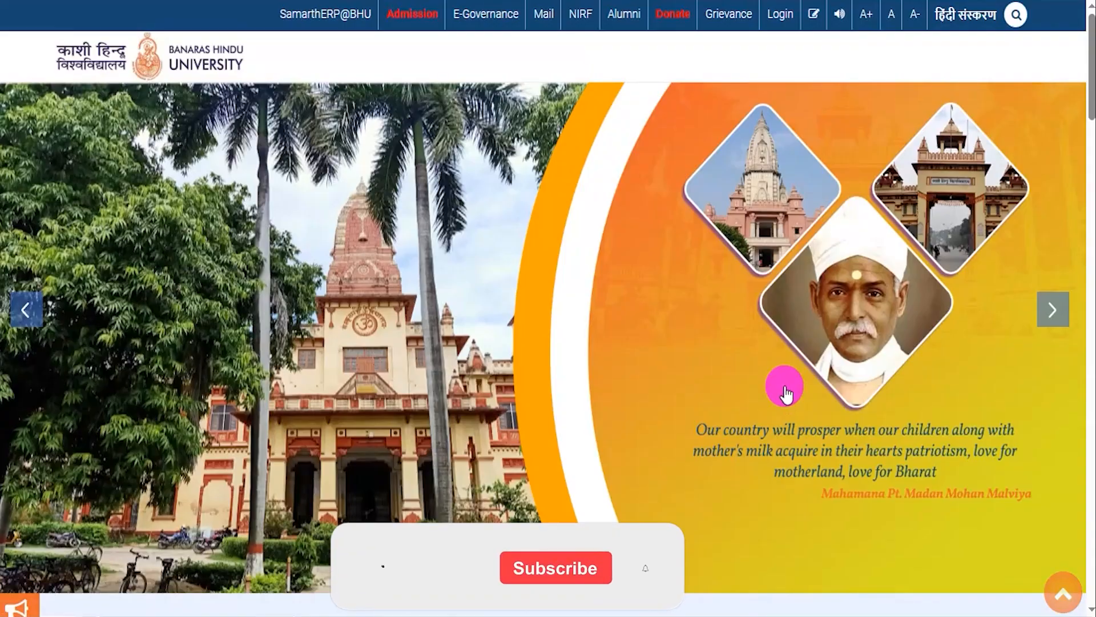
click(1055, 311)
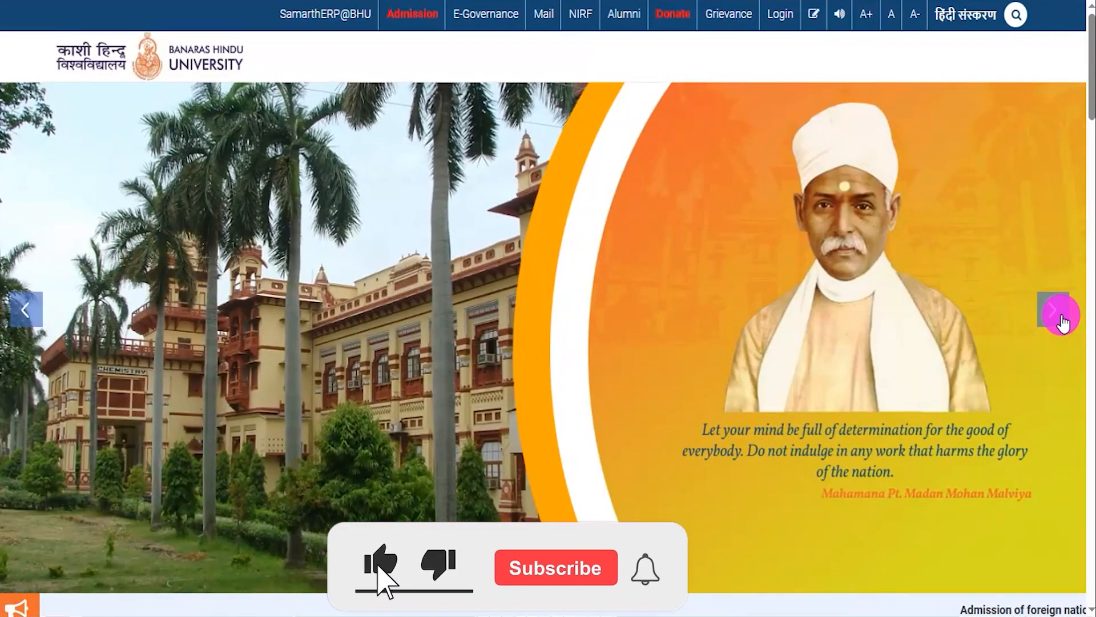
click(1061, 321)
click(1061, 321)
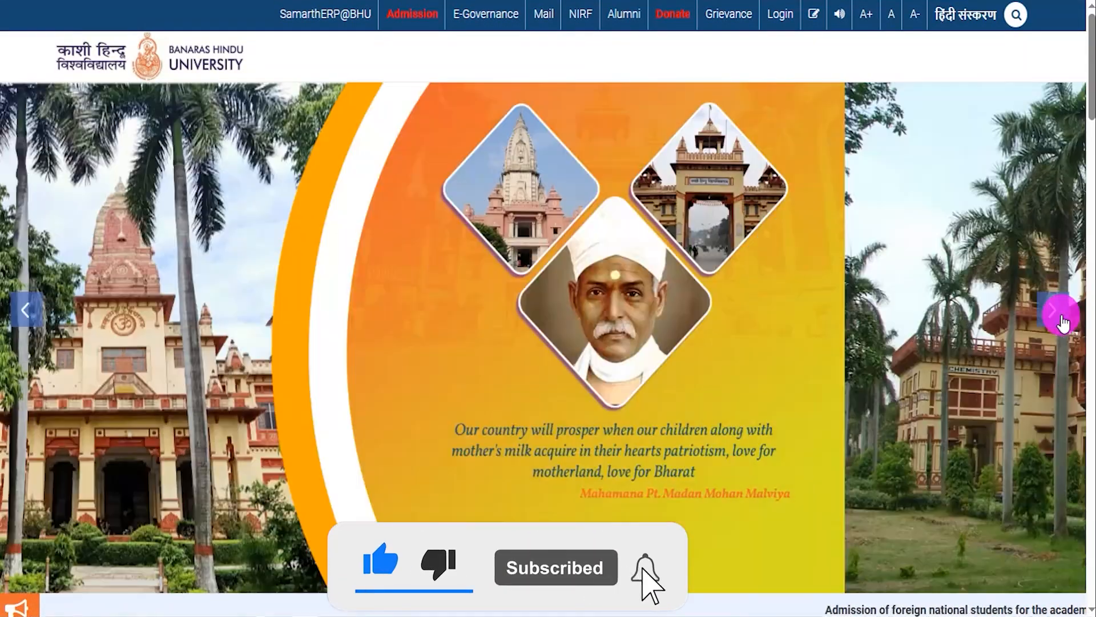